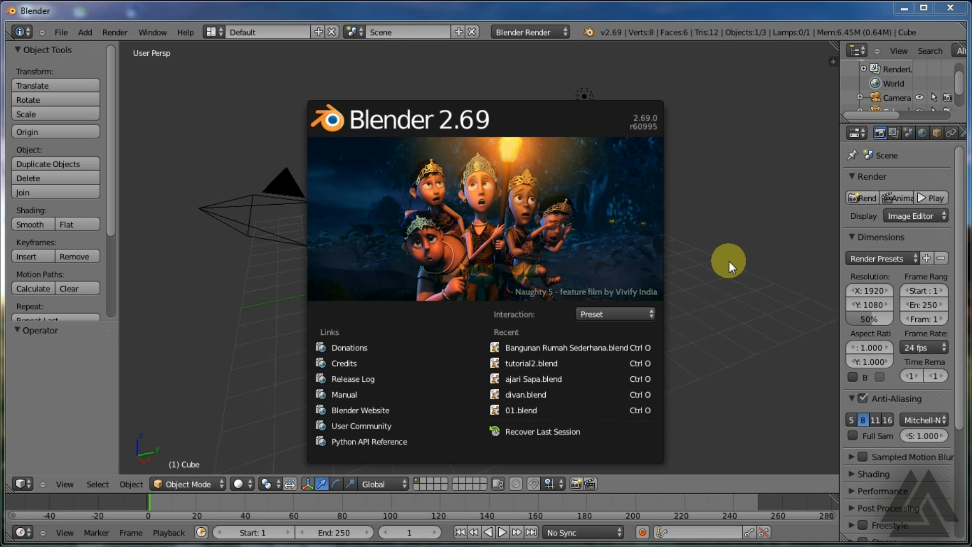
# Dismiss the splash screen and toggle the default cube into Edit Mode and back to Object Mode
pyautogui.click(729, 260)
pyautogui.moveTo(721, 305); pyautogui.dragTo(540, 208, button='middle')
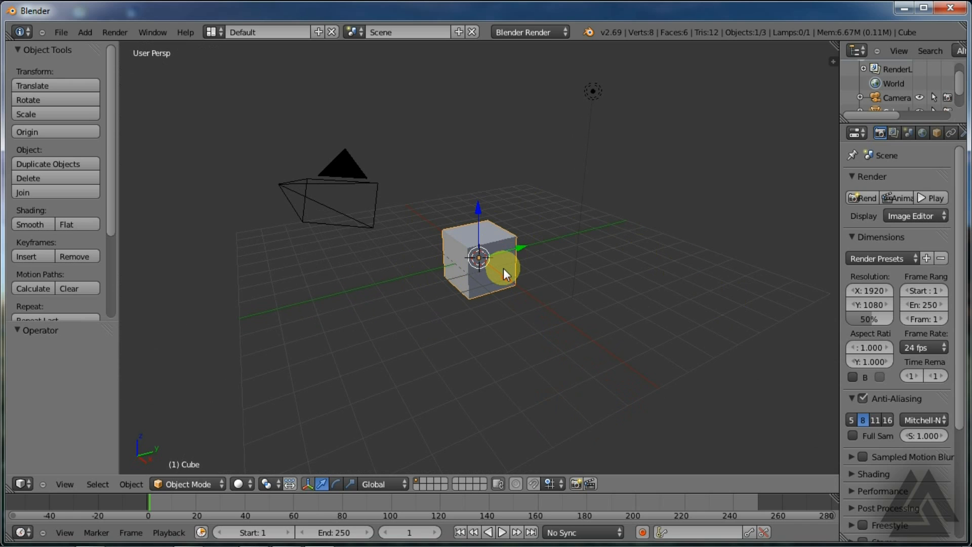
pyautogui.moveTo(564, 263); pyautogui.dragTo(464, 269, button='middle')
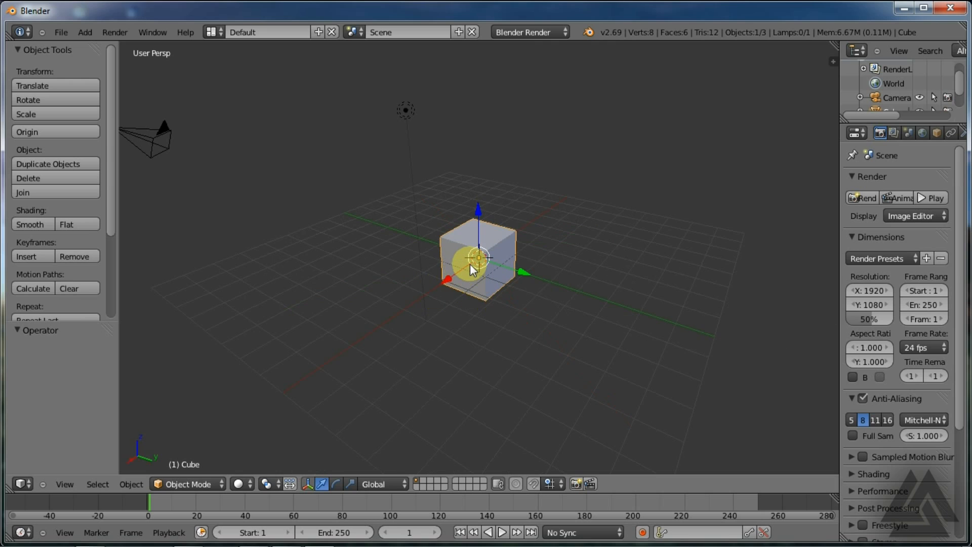
pyautogui.press('Tab')
pyautogui.moveTo(523, 321); pyautogui.dragTo(473, 359, button='middle')
pyautogui.press('Tab')
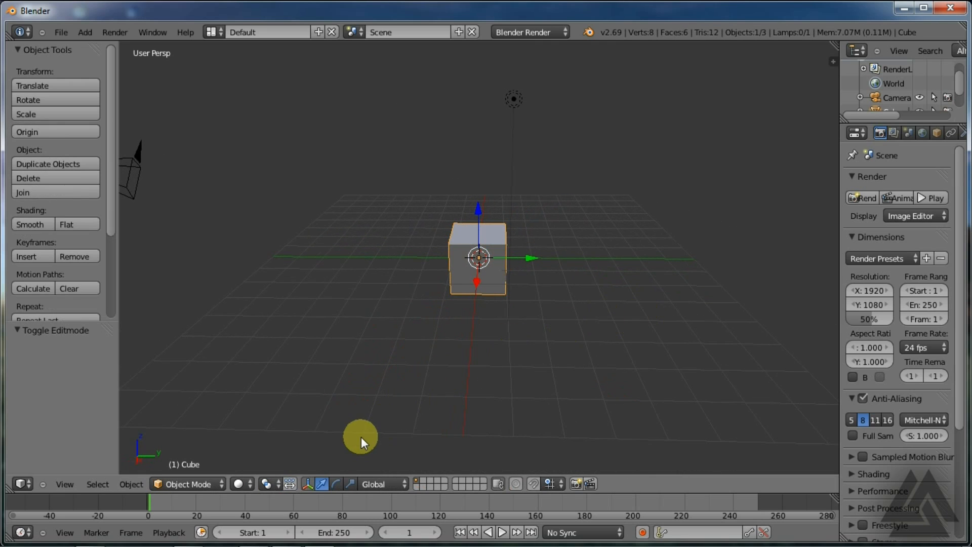
# List the available interaction modes, choose Object Mode, and toggle the cube's Edit Mode on and off
pyautogui.click(188, 484)
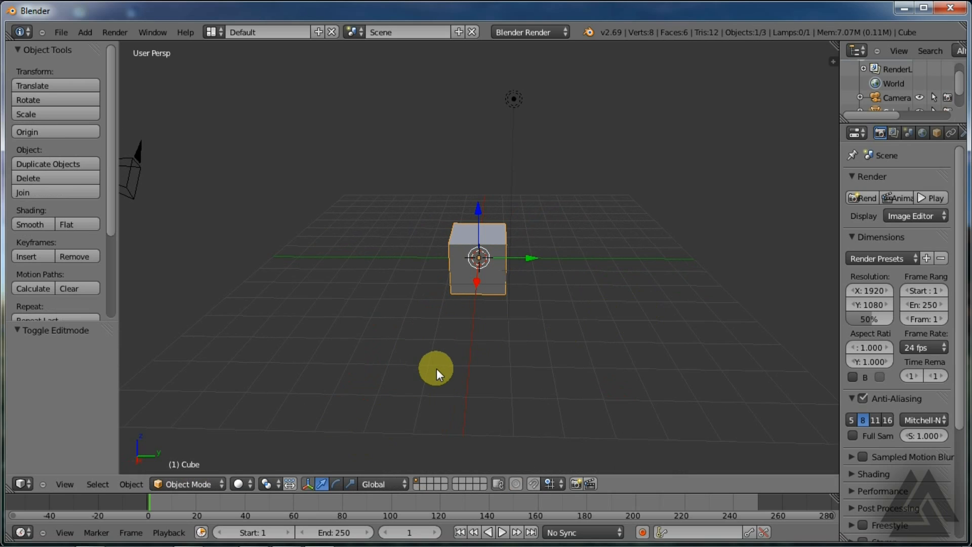
pyautogui.click(196, 481)
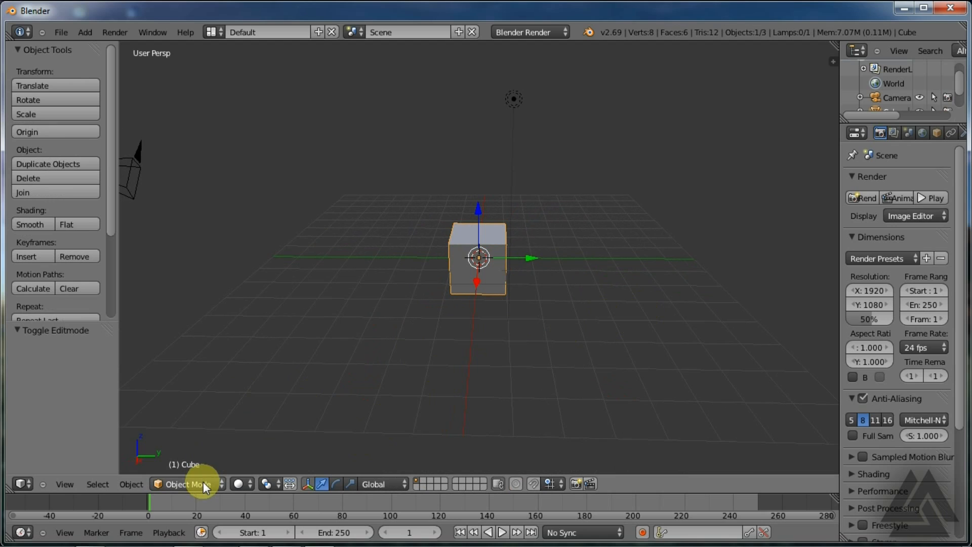
pyautogui.click(203, 482)
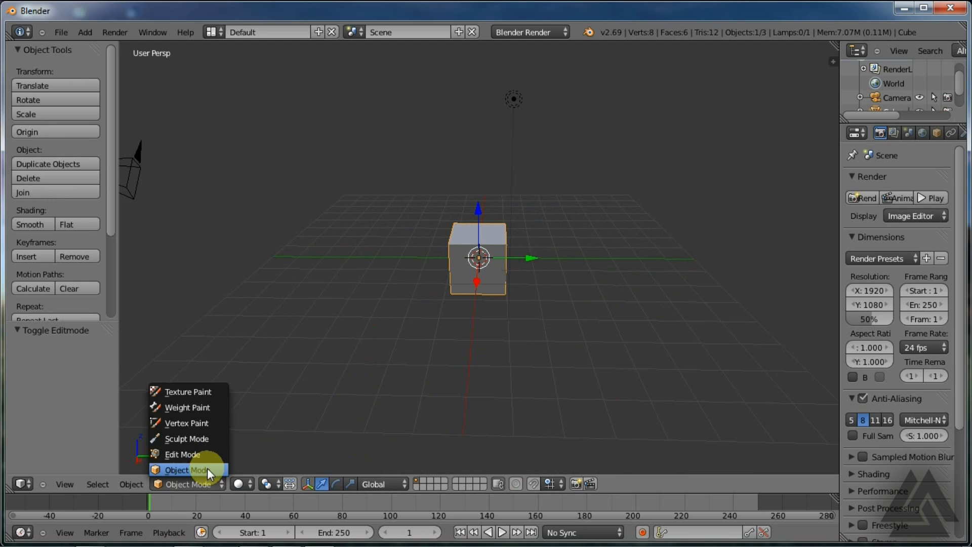
pyautogui.click(207, 468)
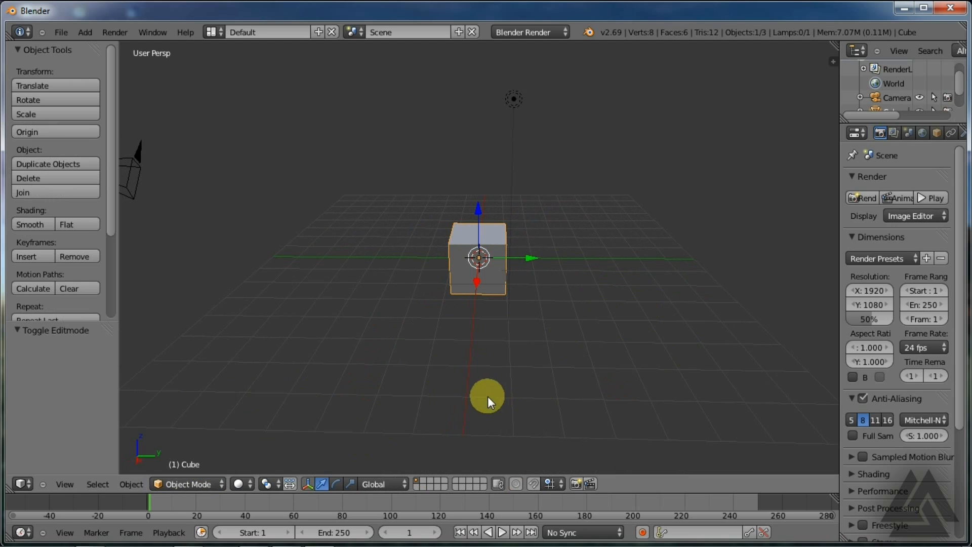
pyautogui.press('Tab')
pyautogui.press('Tab')
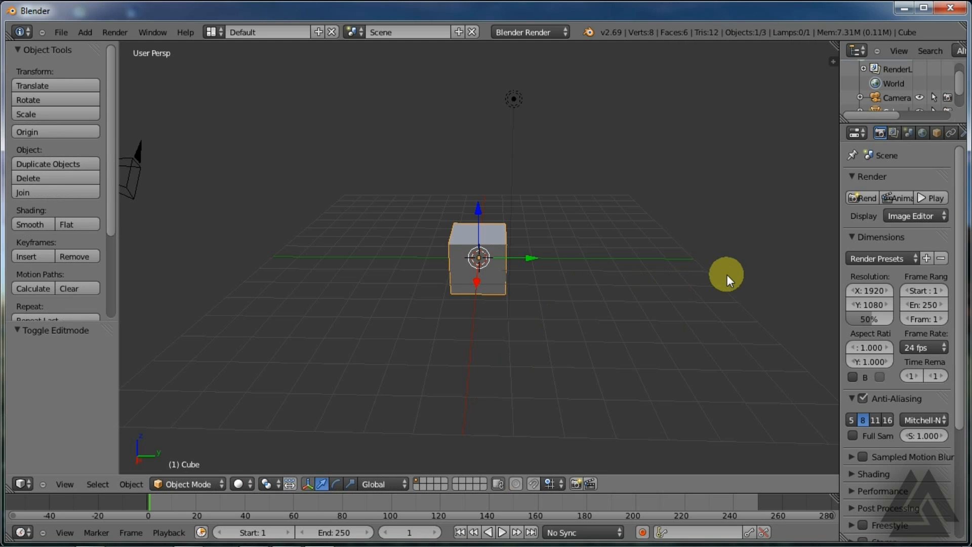
# Show the 3D view's properties and start the Screencast Keys display
pyautogui.press('n')
pyautogui.scroll(-6, 787, 410)
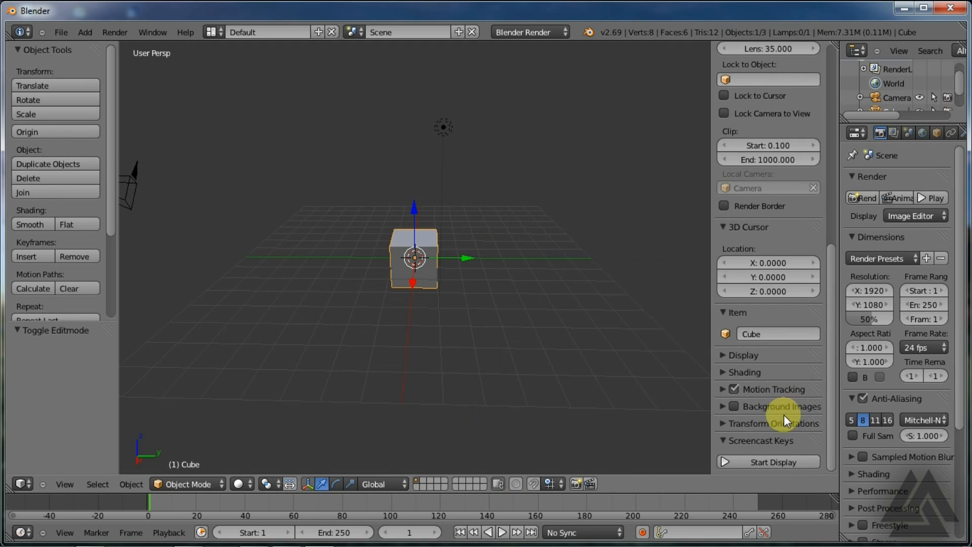
pyautogui.click(760, 461)
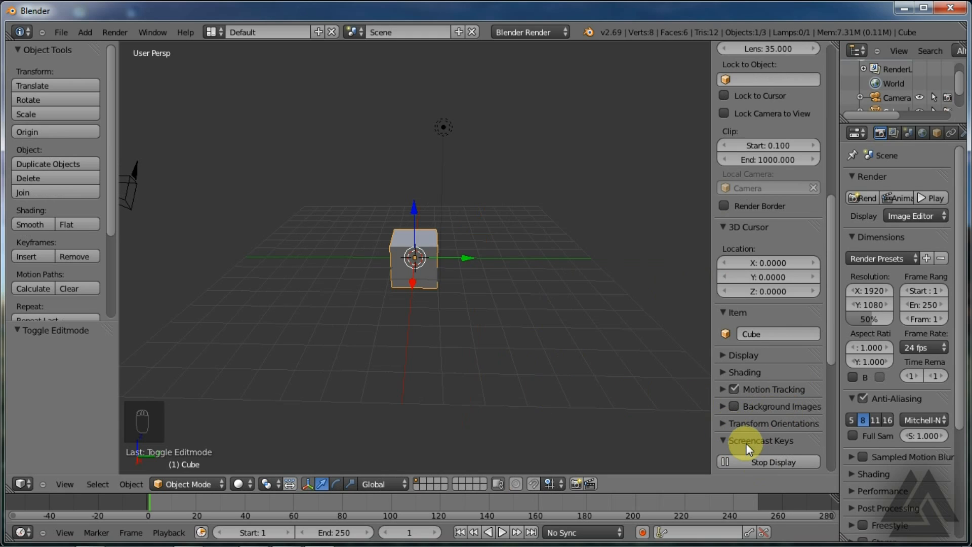
pyautogui.scroll(-5, 746, 442)
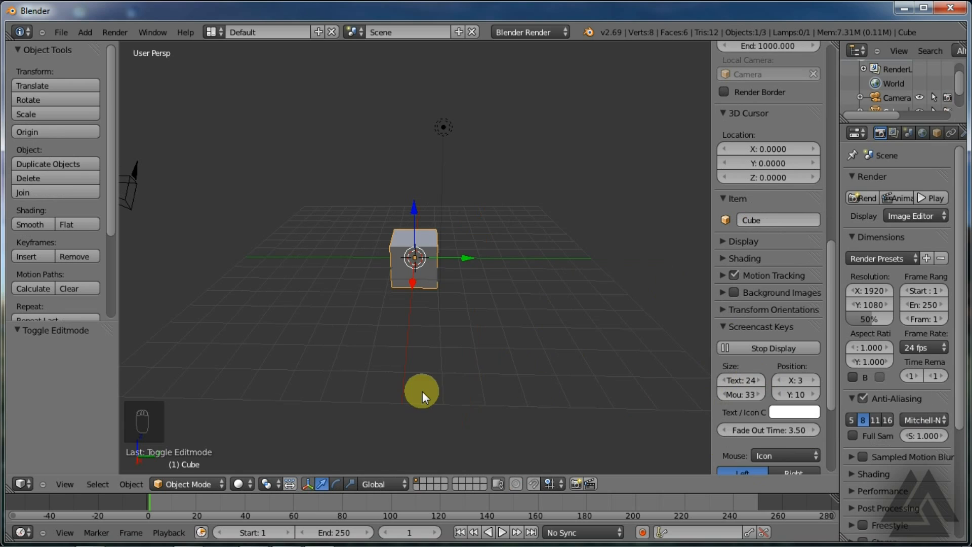
pyautogui.scroll(-3, 305, 403)
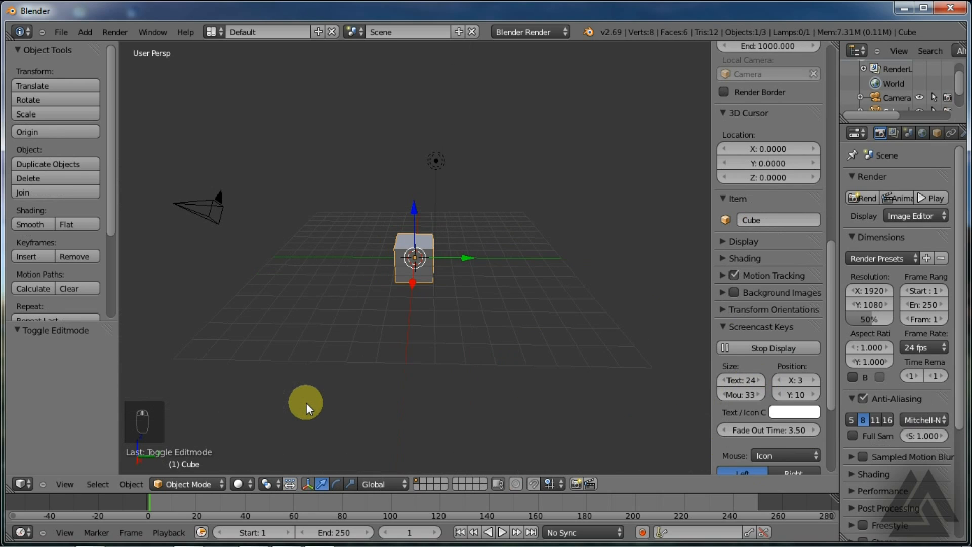
pyautogui.scroll(6, 338, 411)
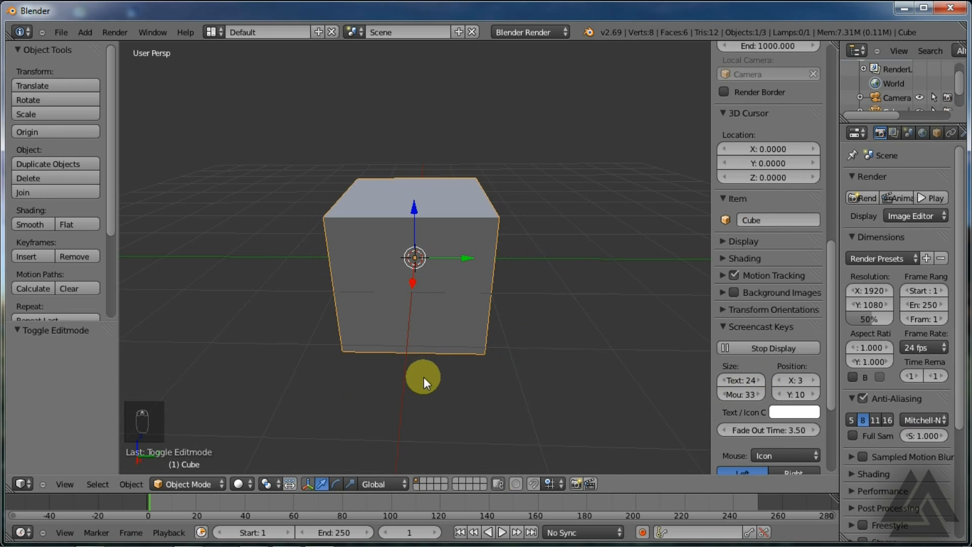
pyautogui.moveTo(424, 377); pyautogui.dragTo(520, 364, button='middle')
# Enlarge the Screencast Keys display by setting its mouse size to 75 and its text size to 31
pyautogui.scroll(-4, 796, 423)
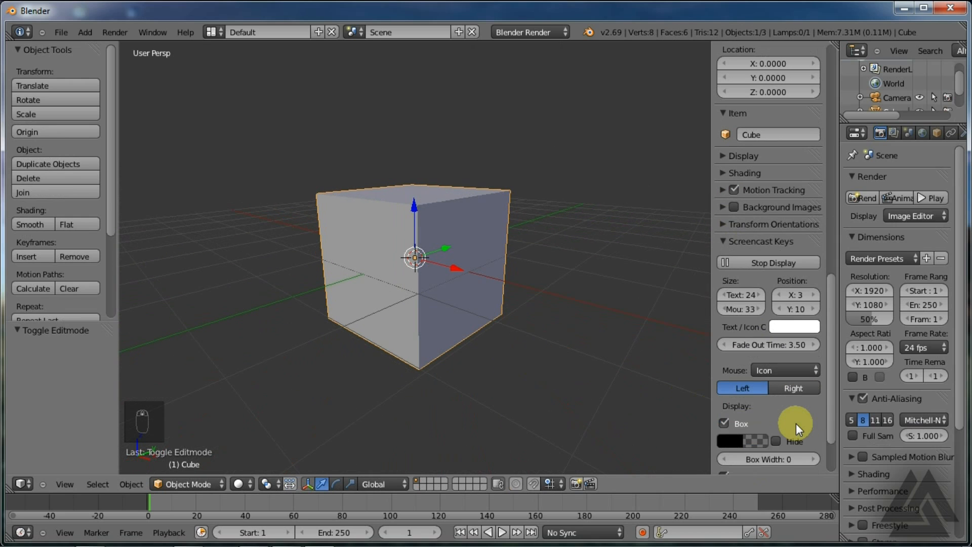
pyautogui.scroll(-3, 795, 423)
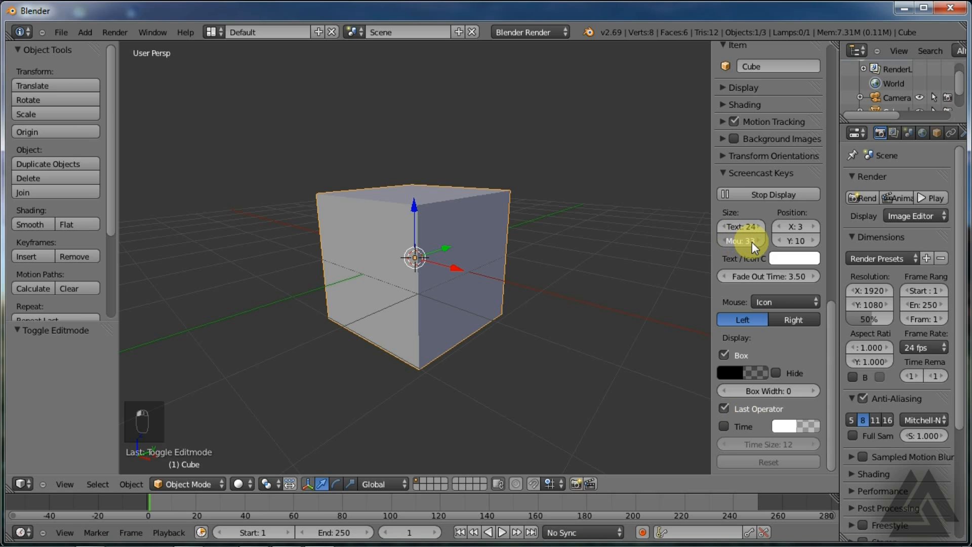
pyautogui.moveTo(755, 244); pyautogui.dragTo(895, 234)
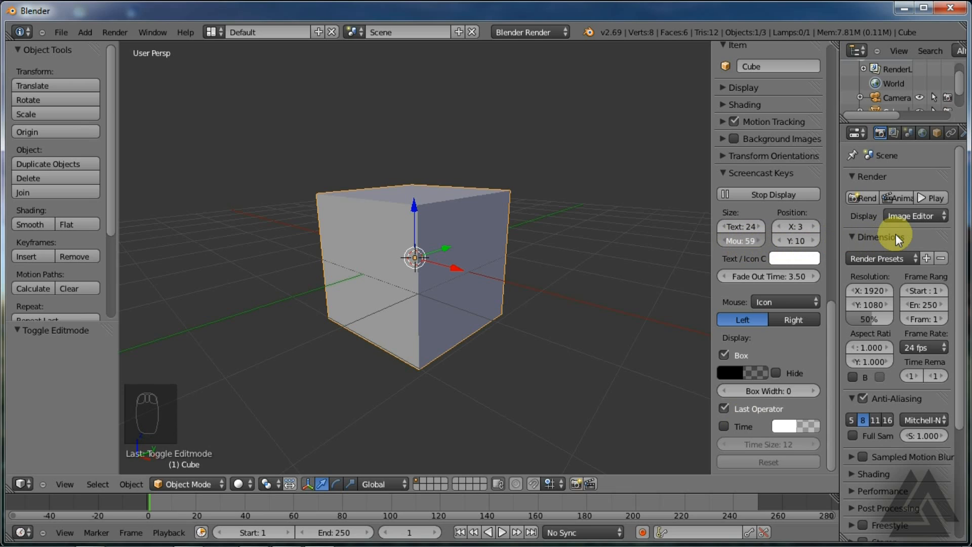
pyautogui.moveTo(895, 234); pyautogui.dragTo(899, 234)
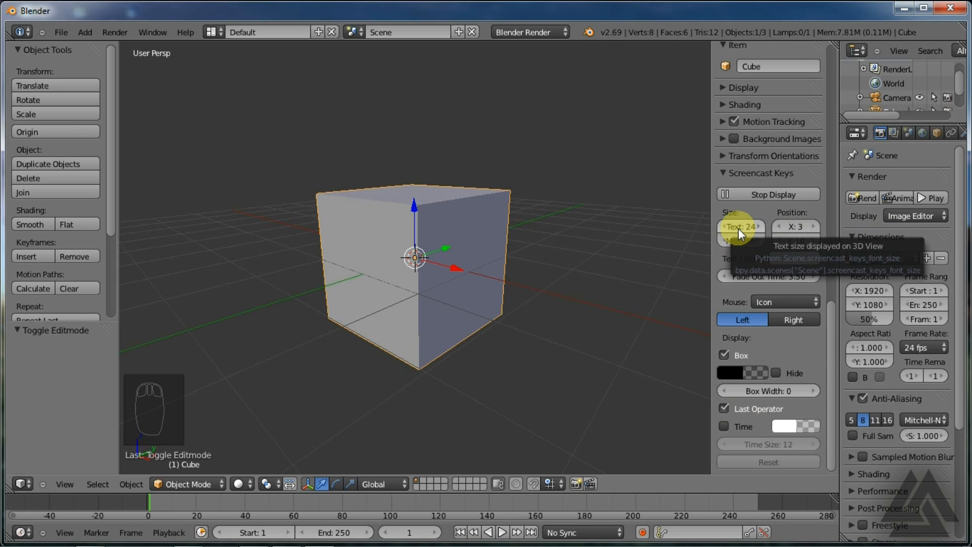
pyautogui.press('n')
pyautogui.press('n')
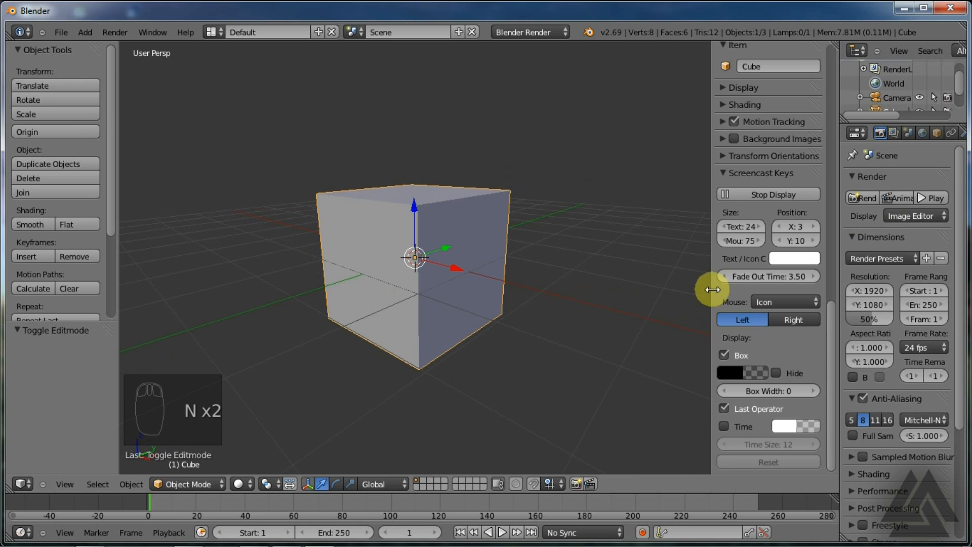
pyautogui.moveTo(734, 228); pyautogui.dragTo(805, 232)
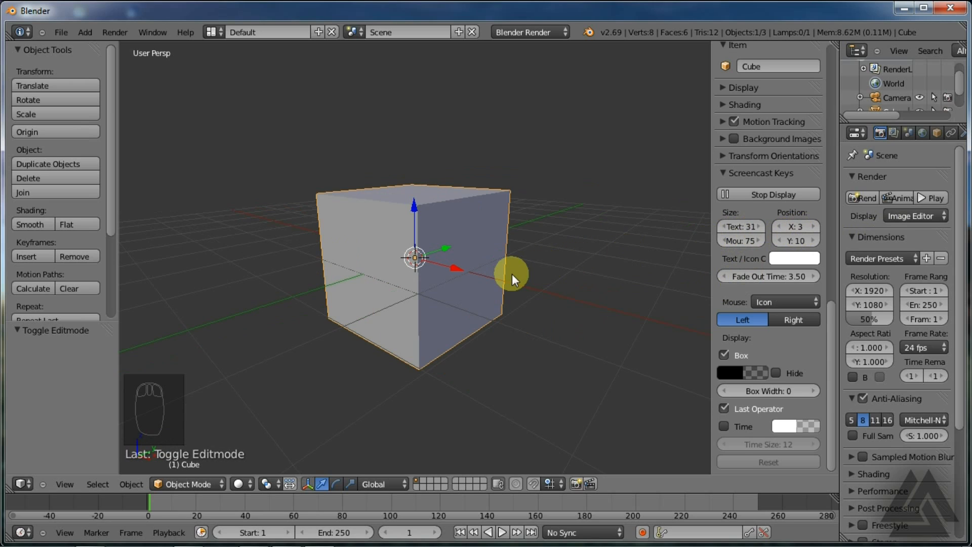
# Hide the 3D view's properties region and tool shelf to enlarge the viewport
pyautogui.press('n')
pyautogui.press('t')
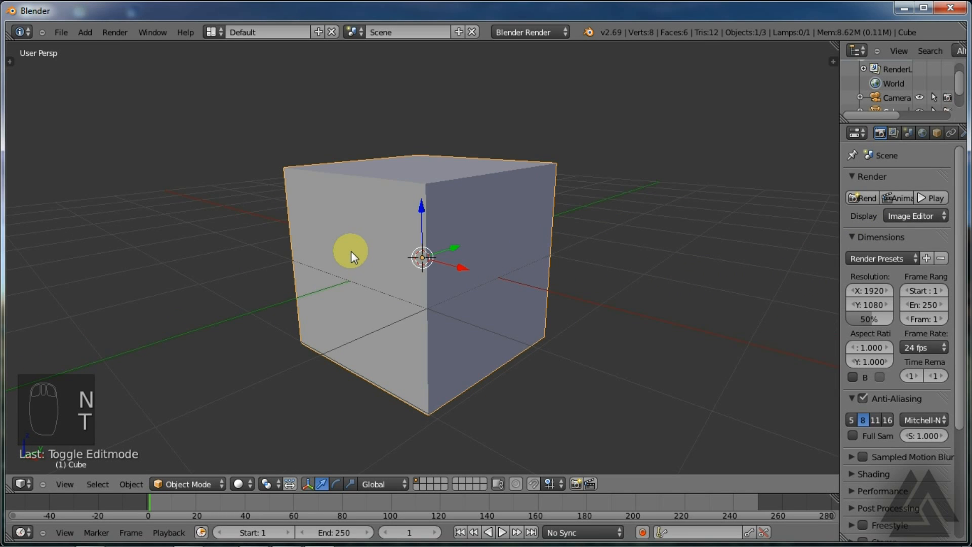
pyautogui.scroll(-4, 351, 251)
pyautogui.moveTo(387, 343); pyautogui.dragTo(524, 338, button='middle')
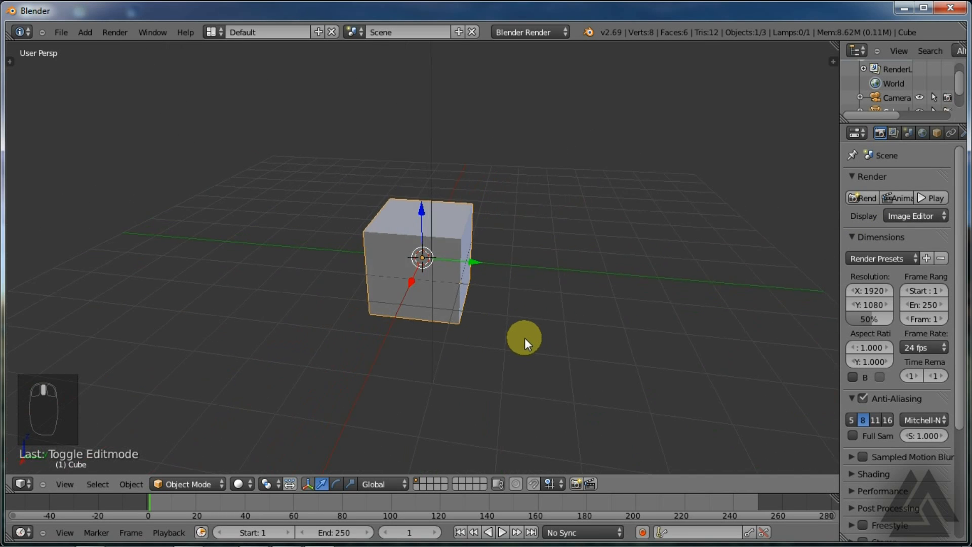
pyautogui.moveTo(525, 338); pyautogui.dragTo(643, 331, button='middle')
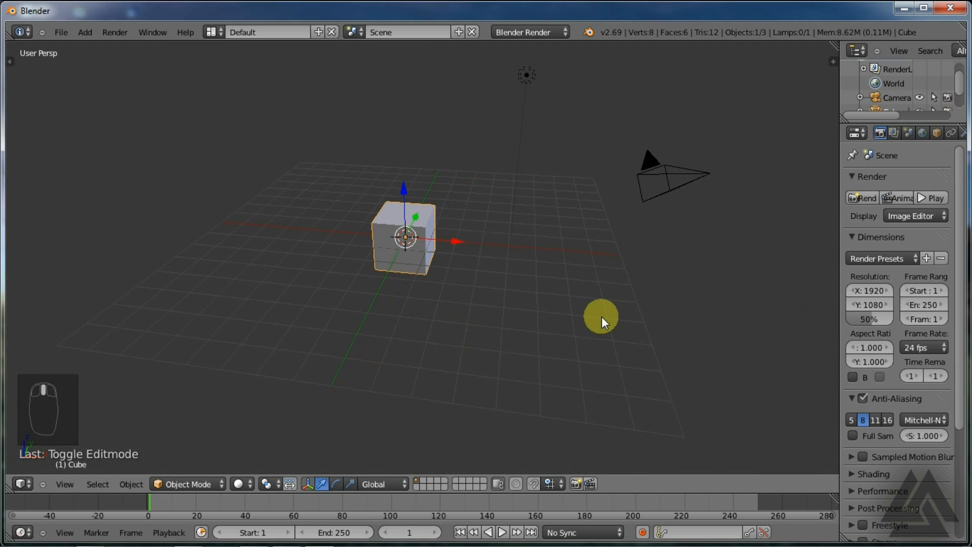
pyautogui.moveTo(601, 316); pyautogui.dragTo(533, 311, button='middle')
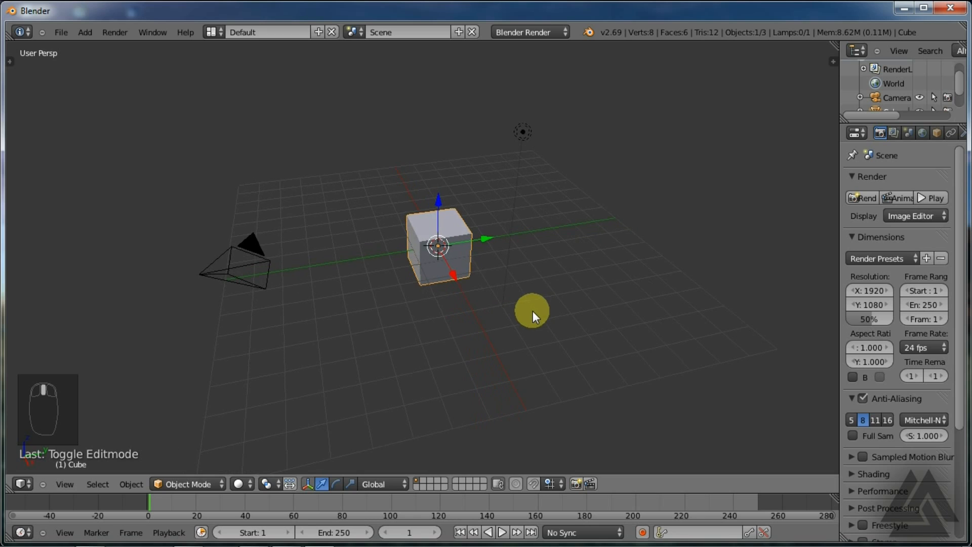
# Select the cube, lamp and camera in turn several times, ending with the lamp selected
pyautogui.rightClick(443, 227)
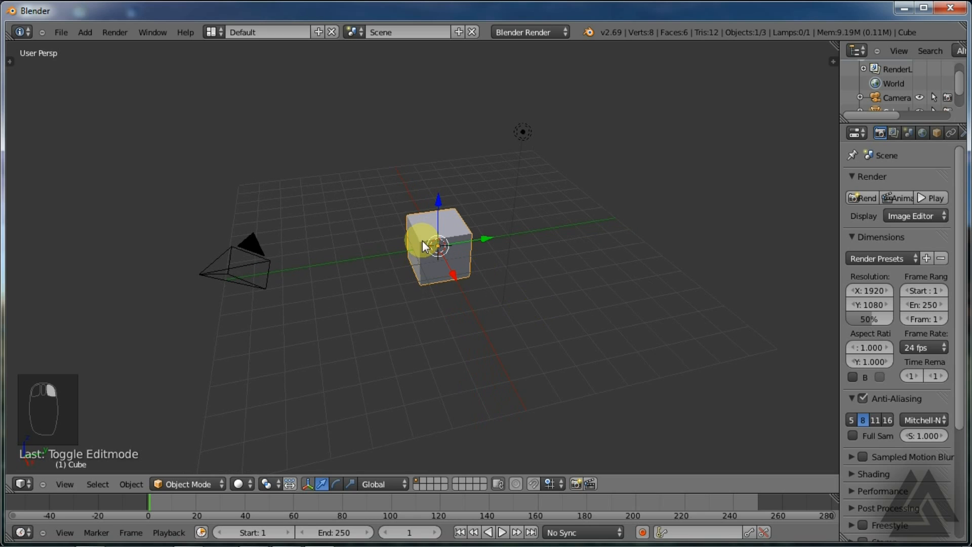
pyautogui.moveTo(506, 315); pyautogui.dragTo(644, 306, button='middle')
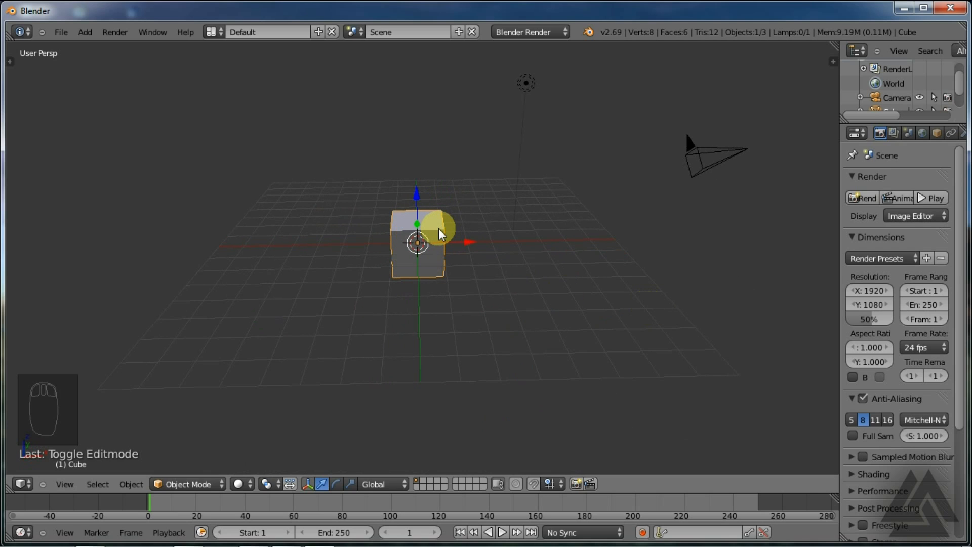
pyautogui.moveTo(439, 229); pyautogui.dragTo(441, 231, button='middle')
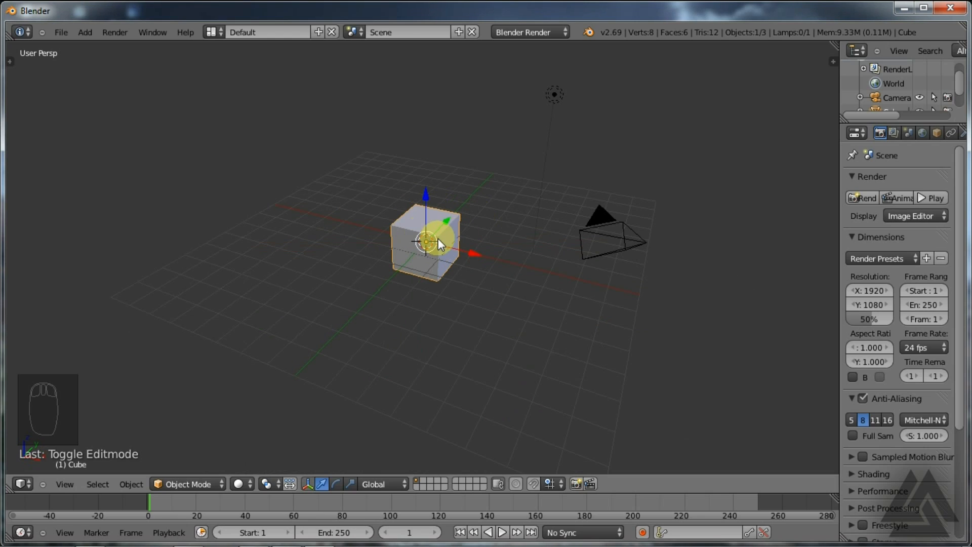
pyautogui.rightClick(436, 230)
pyautogui.rightClick(555, 93)
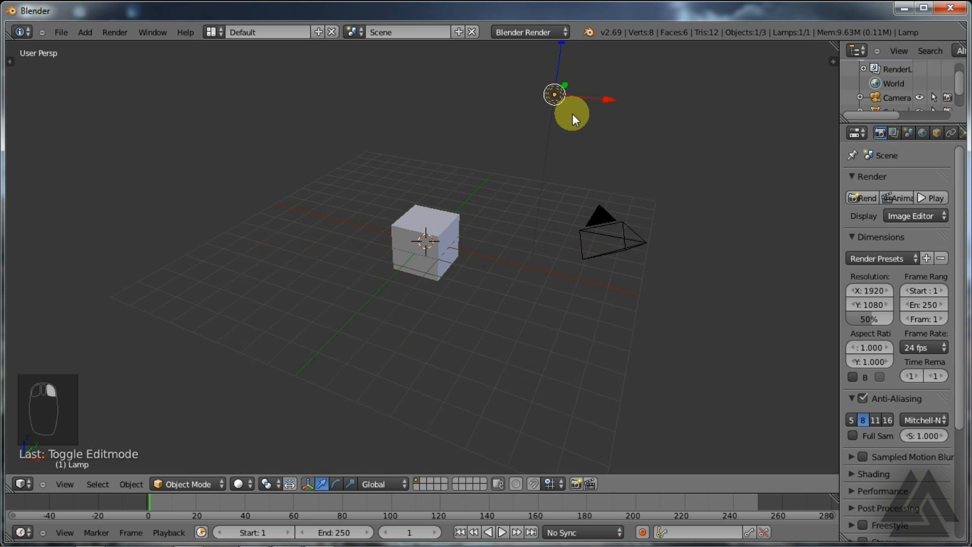
pyautogui.rightClick(599, 221)
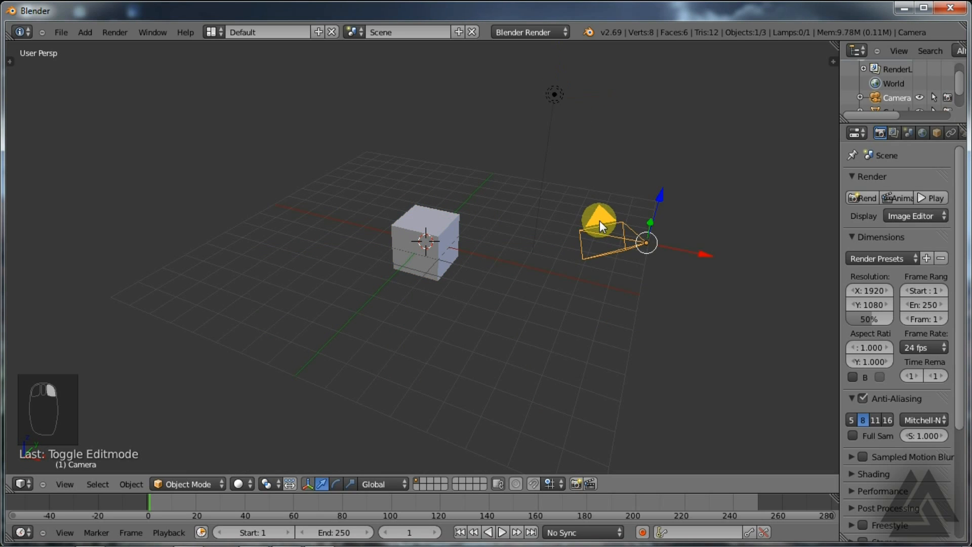
pyautogui.rightClick(555, 99)
pyautogui.rightClick(448, 223)
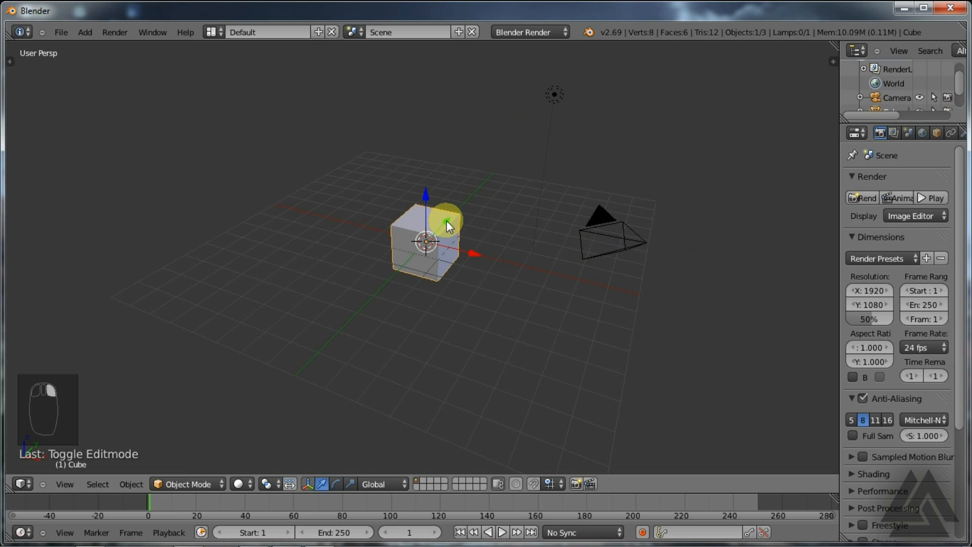
pyautogui.rightClick(600, 221)
pyautogui.rightClick(557, 97)
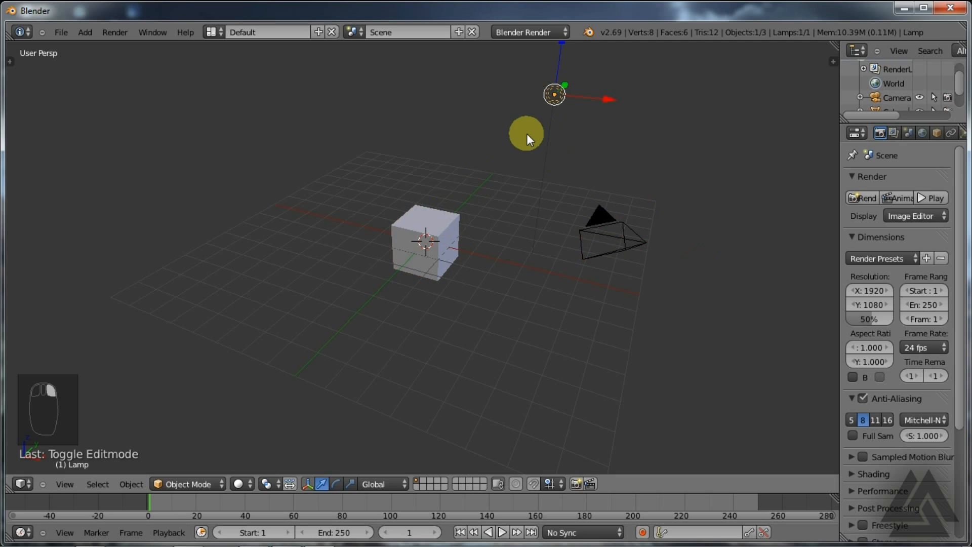
pyautogui.rightClick(448, 222)
pyautogui.rightClick(597, 215)
pyautogui.rightClick(559, 96)
pyautogui.rightClick(453, 216)
pyautogui.rightClick(599, 213)
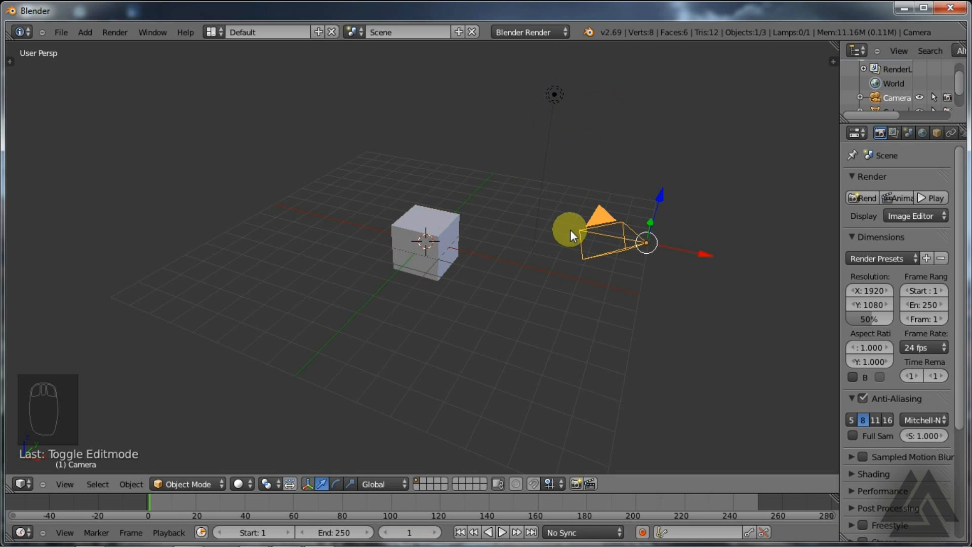
pyautogui.rightClick(553, 95)
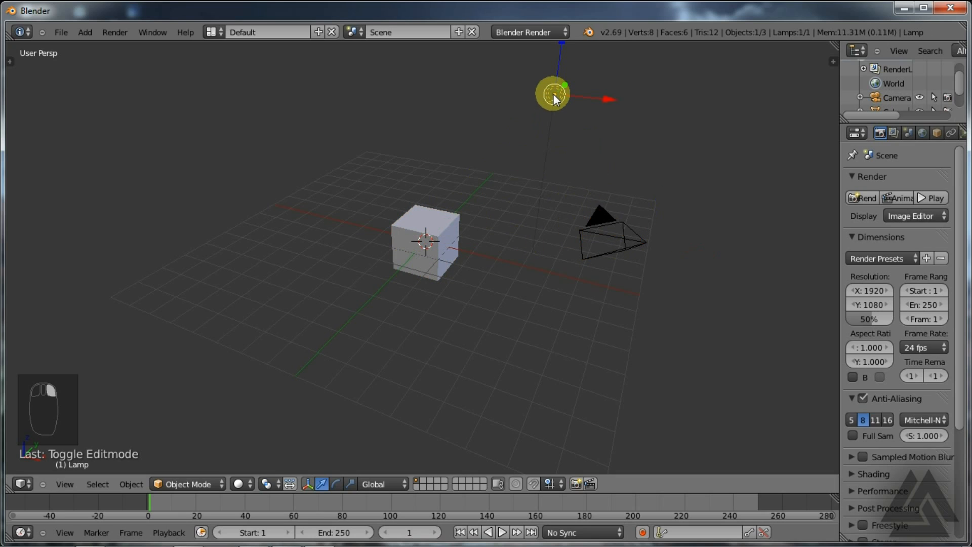
# Place the 3D cursor beside the lamp and move it to an empty spot on the grid away from the cube
pyautogui.moveTo(553, 94); pyautogui.dragTo(628, 202, button='middle')
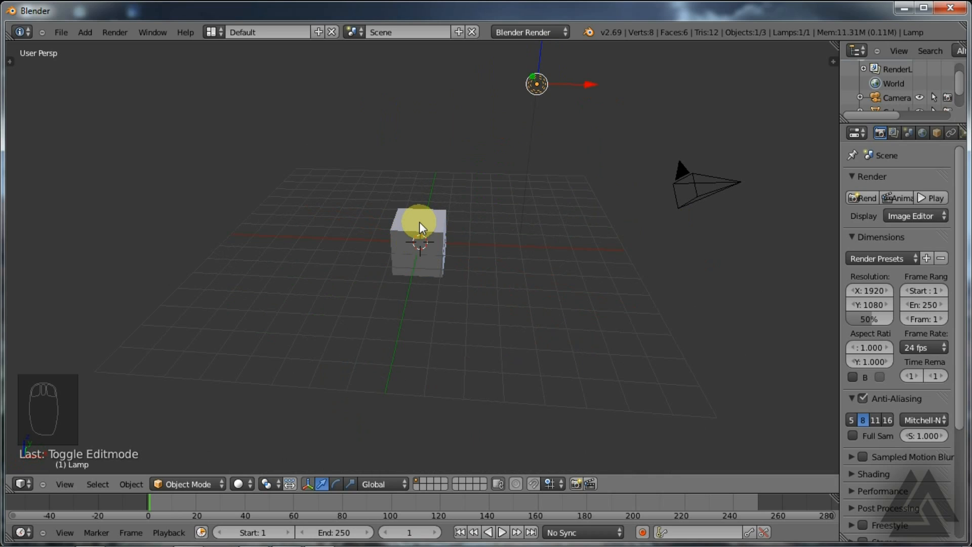
pyautogui.click(561, 111)
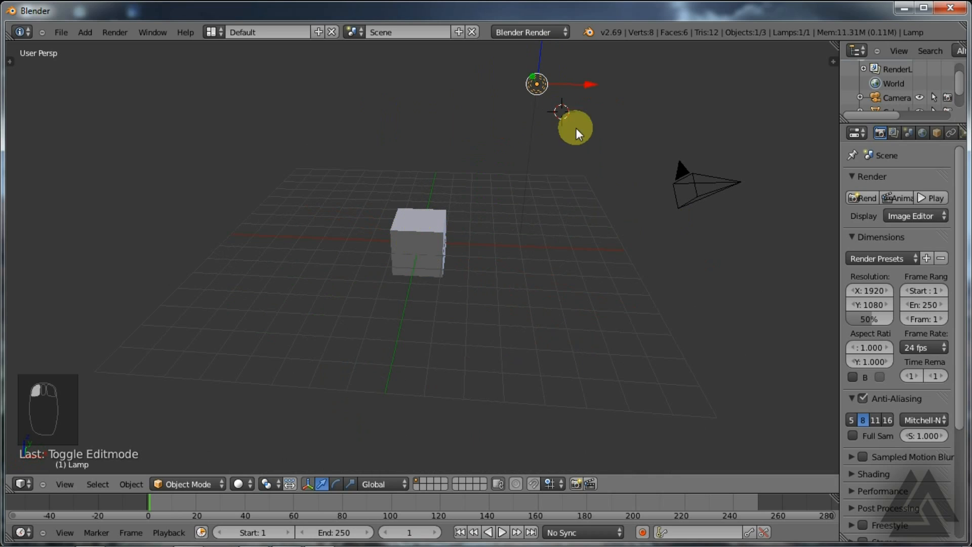
pyautogui.click(602, 336)
pyautogui.moveTo(654, 343); pyautogui.dragTo(413, 318, button='middle')
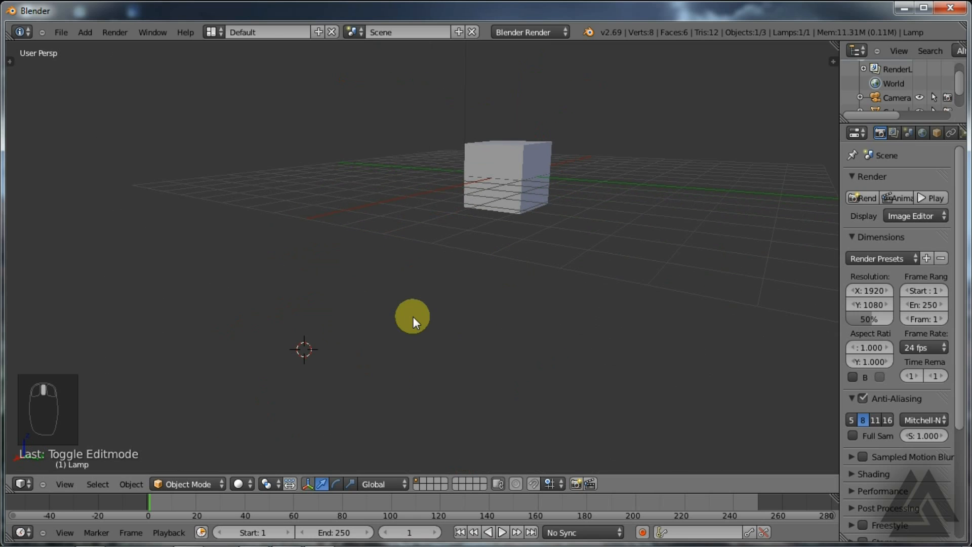
# Place the 3D cursor on the cube several times, checking its actual depth from different viewing angles
pyautogui.click(503, 211)
pyautogui.moveTo(503, 211); pyautogui.dragTo(486, 187, button='middle')
pyautogui.click(481, 160)
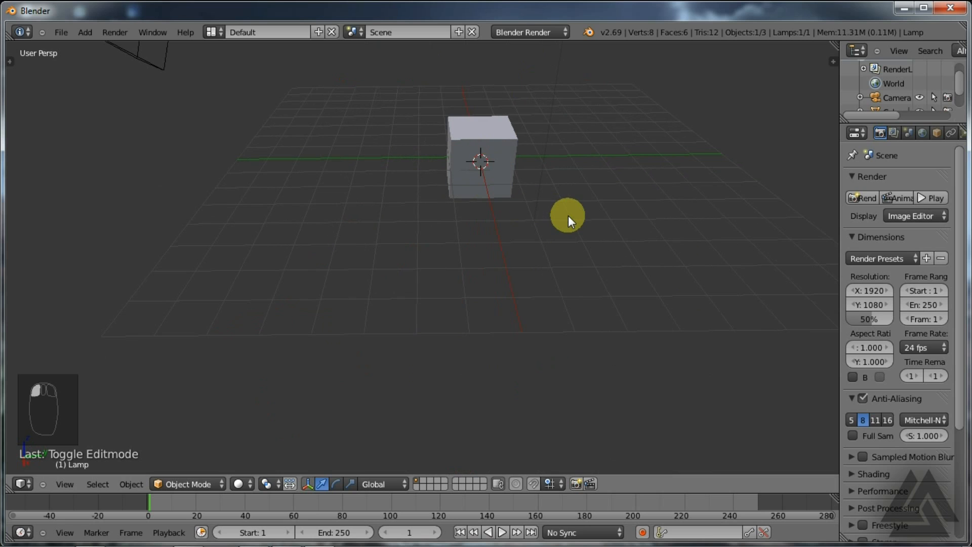
pyautogui.moveTo(568, 216); pyautogui.dragTo(560, 211, button='middle')
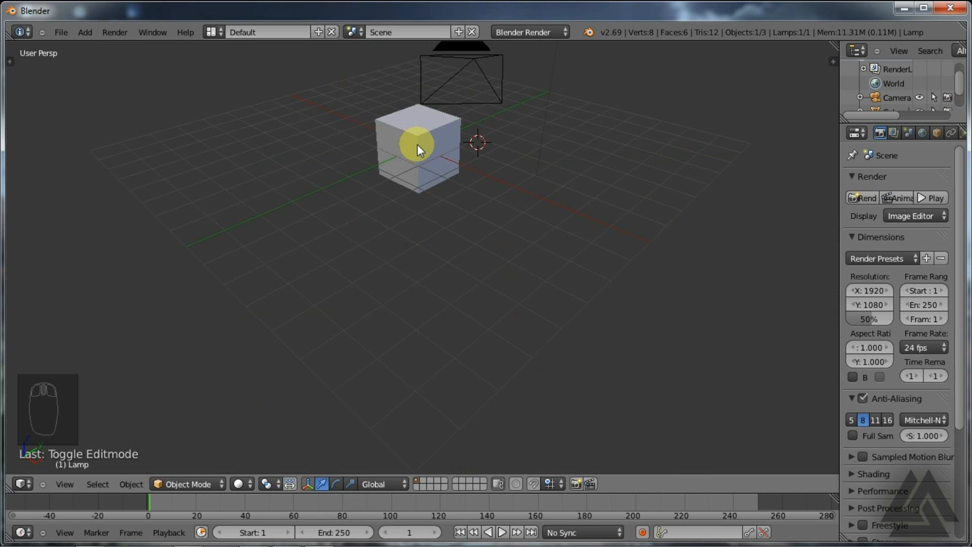
pyautogui.moveTo(432, 171); pyautogui.dragTo(582, 174, button='middle')
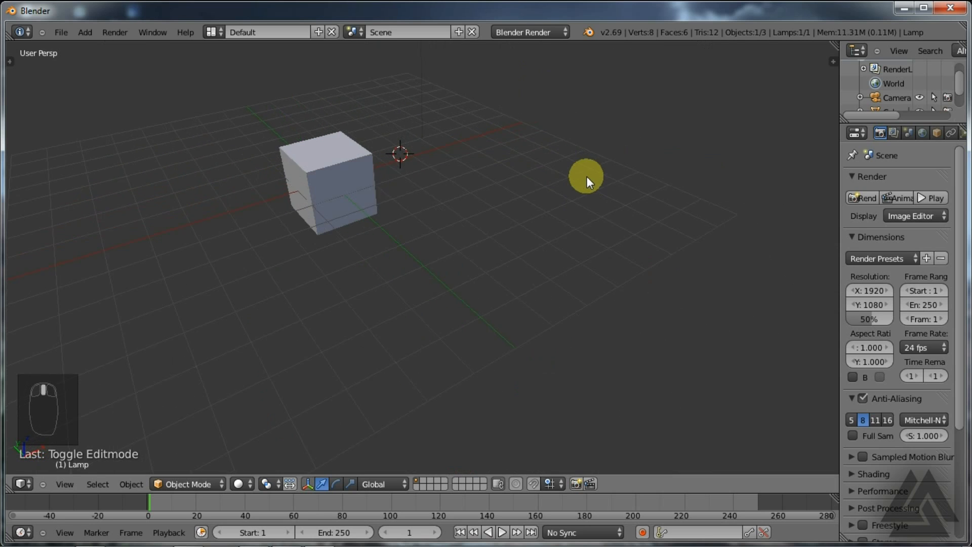
pyautogui.click(336, 184)
pyautogui.moveTo(525, 218); pyautogui.dragTo(644, 226, button='middle')
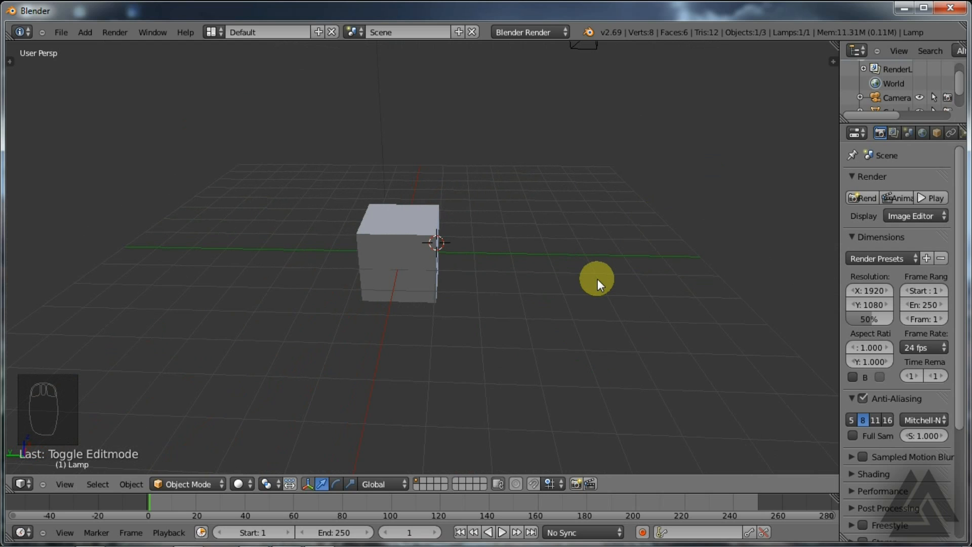
pyautogui.moveTo(598, 279); pyautogui.dragTo(464, 208, button='middle')
pyautogui.click(455, 198)
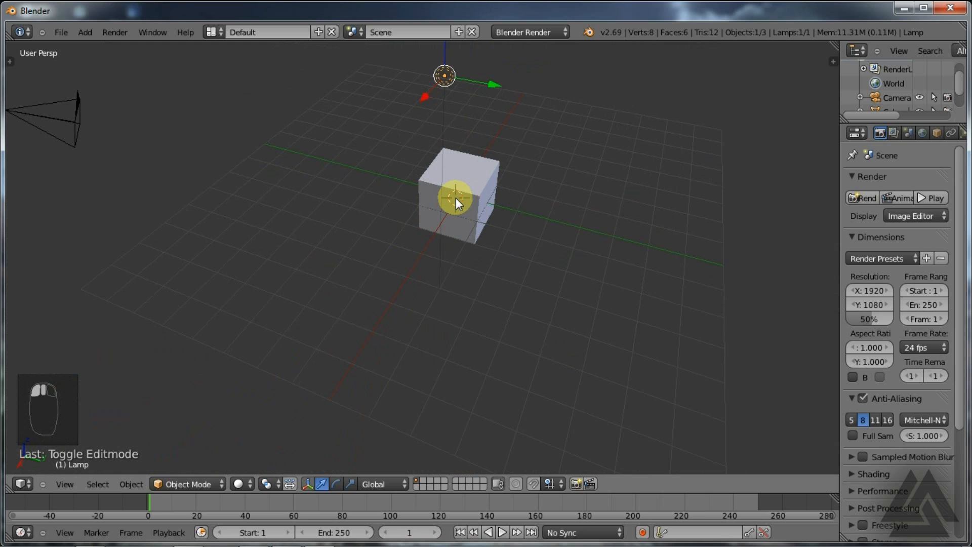
# Place the 3D cursor on an empty spot of the grid beside the cube
pyautogui.moveTo(455, 197); pyautogui.dragTo(546, 233, button='middle')
pyautogui.click(545, 233)
pyautogui.moveTo(563, 303); pyautogui.dragTo(590, 309, button='middle')
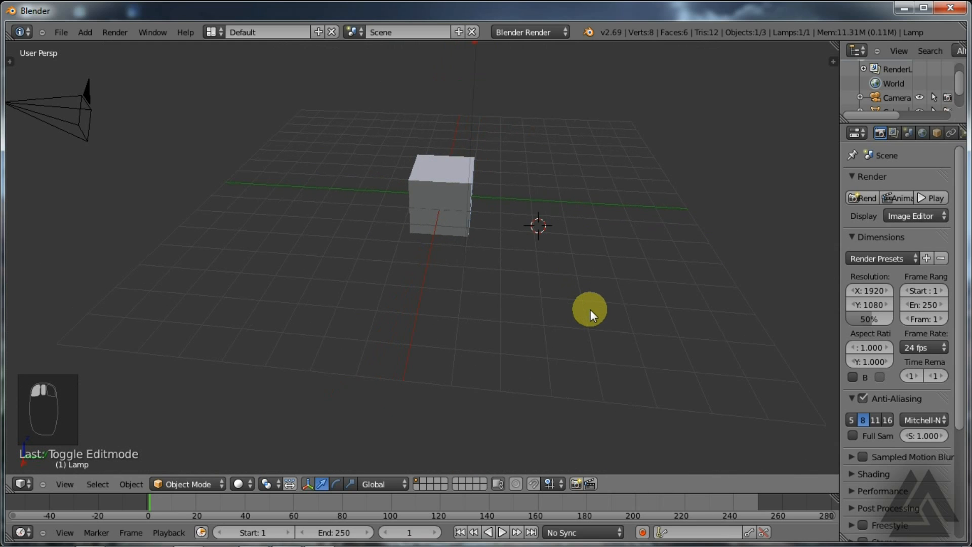
# Add a second cube mesh at the 3D cursor beside the original cube
pyautogui.hotkey('shift', 'a')
pyautogui.click(525, 281)
pyautogui.moveTo(525, 280); pyautogui.dragTo(482, 278, button='middle')
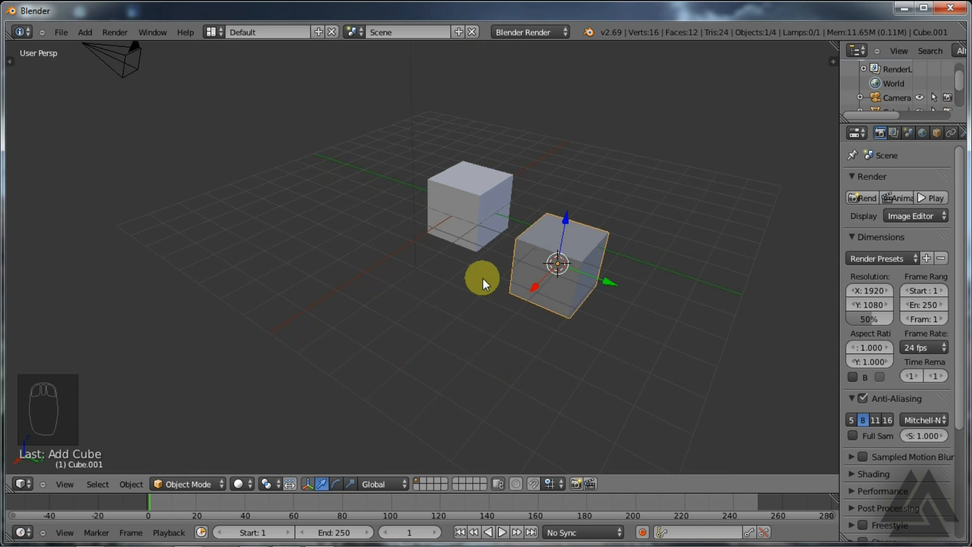
# Undo the addition of the second cube, redo it, and undo it again
pyautogui.hotkey('ctrl', 'z')
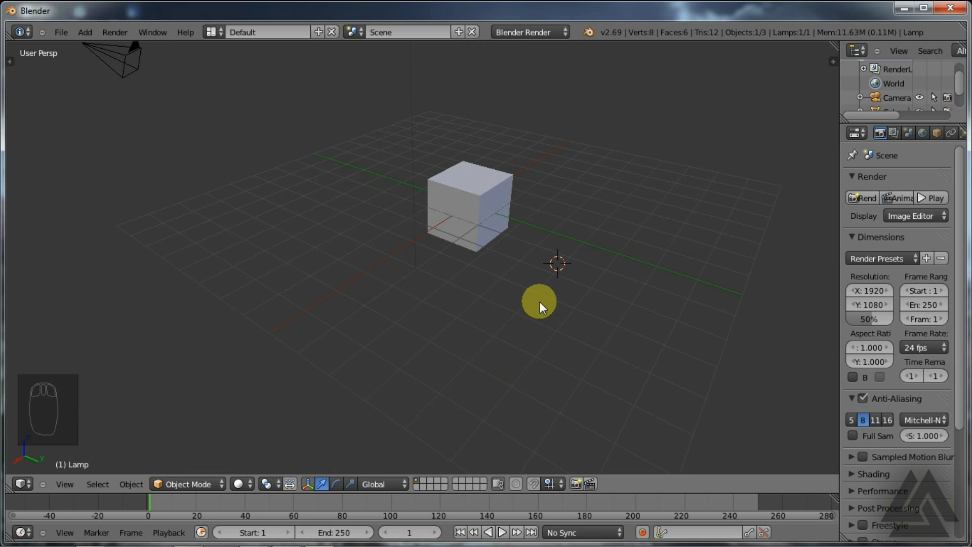
pyautogui.hotkey('ctrl', 'shift', 'z')
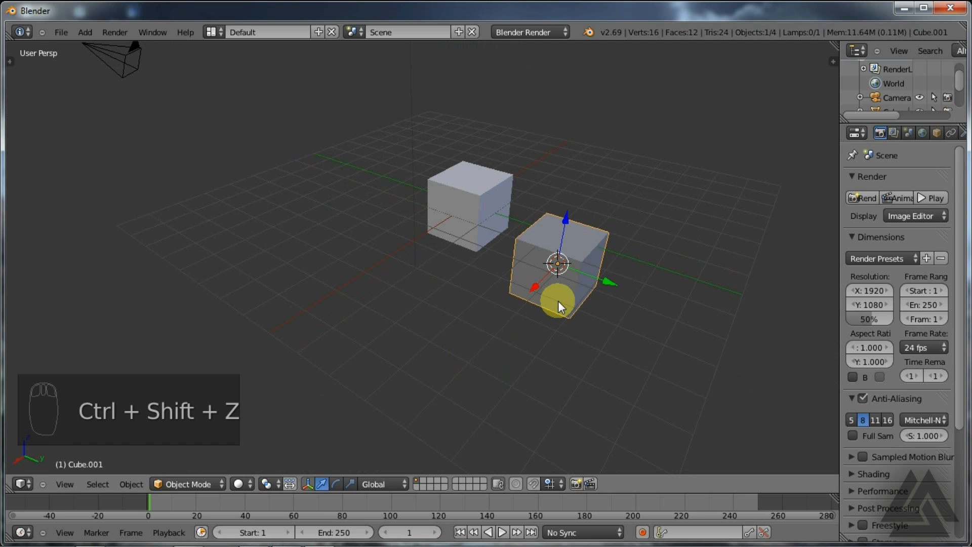
pyautogui.hotkey('ctrl', 'z')
# Select the cube, lamp and camera in turn, ending with the lamp selected
pyautogui.moveTo(590, 321); pyautogui.dragTo(707, 342, button='middle')
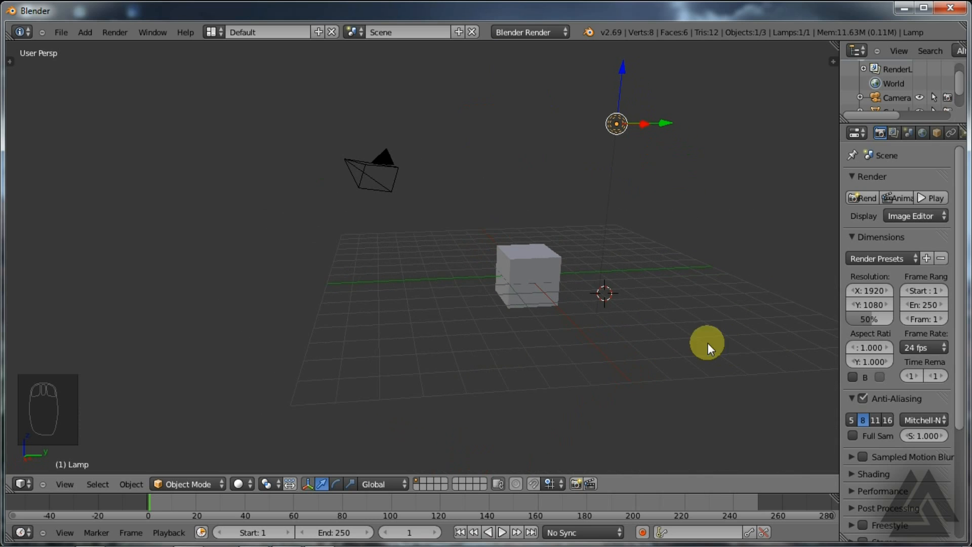
pyautogui.rightClick(556, 269)
pyautogui.rightClick(612, 124)
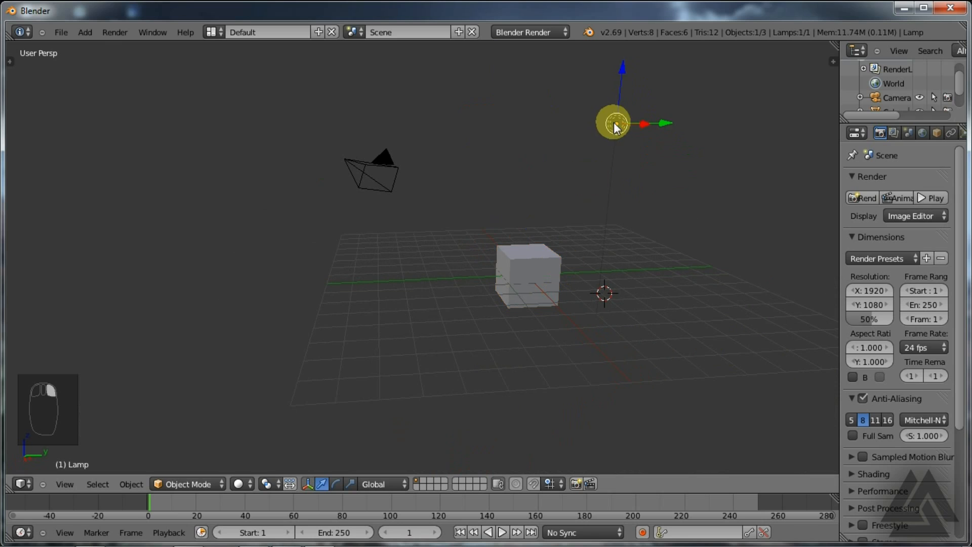
pyautogui.rightClick(369, 150)
pyautogui.rightClick(525, 267)
pyautogui.rightClick(616, 124)
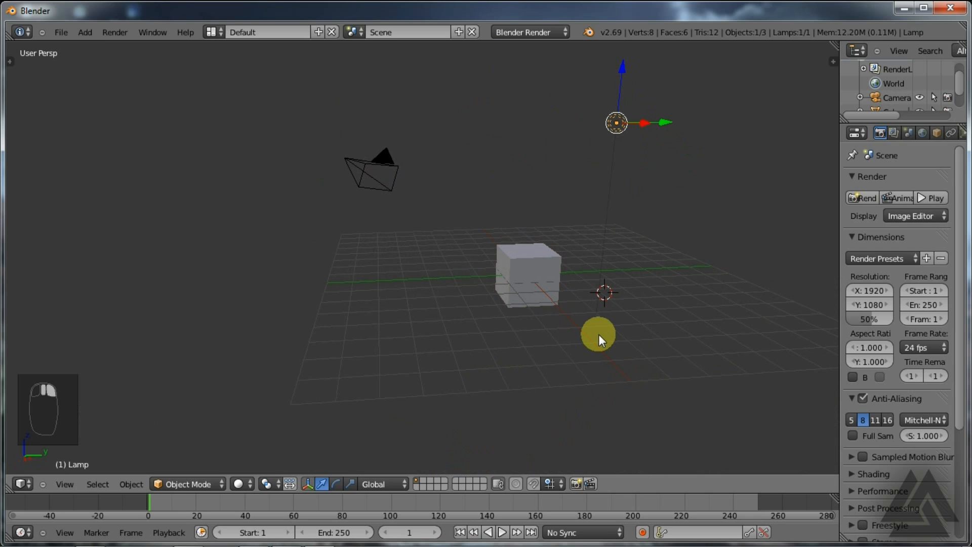
# Examine the arrangement of the cube, lamp, camera and 3D cursor from several sides of the scene
pyautogui.moveTo(598, 334); pyautogui.dragTo(450, 341, button='middle')
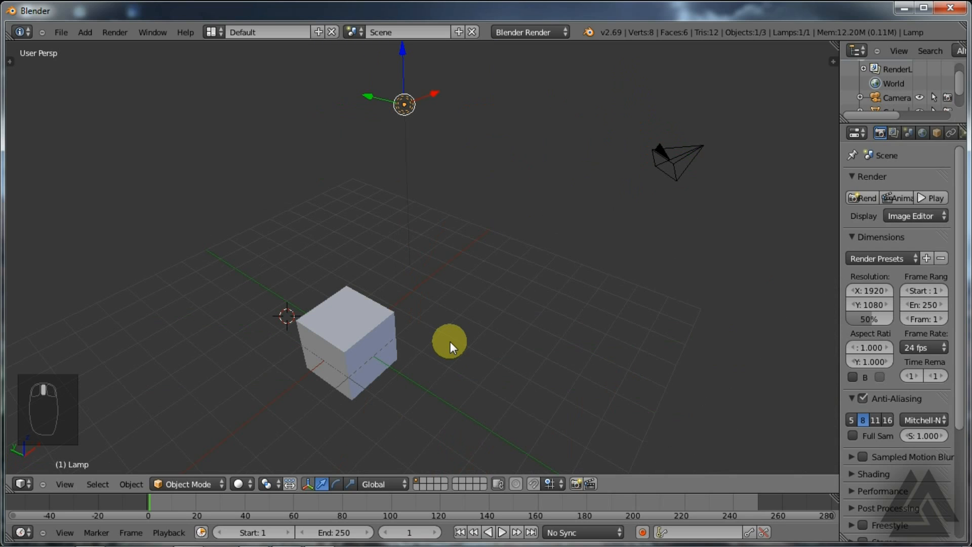
pyautogui.moveTo(450, 341); pyautogui.dragTo(501, 387, button='middle')
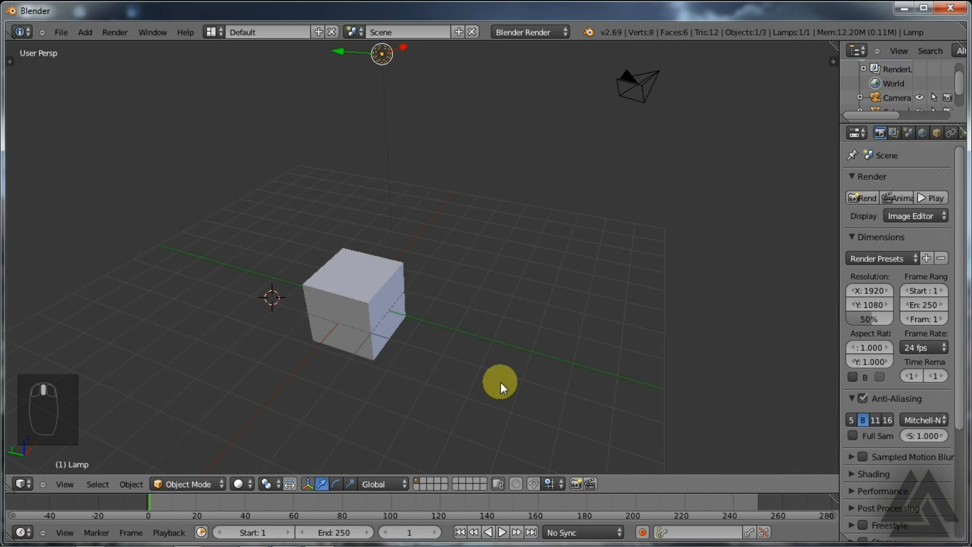
pyautogui.moveTo(500, 382); pyautogui.dragTo(608, 360, button='middle')
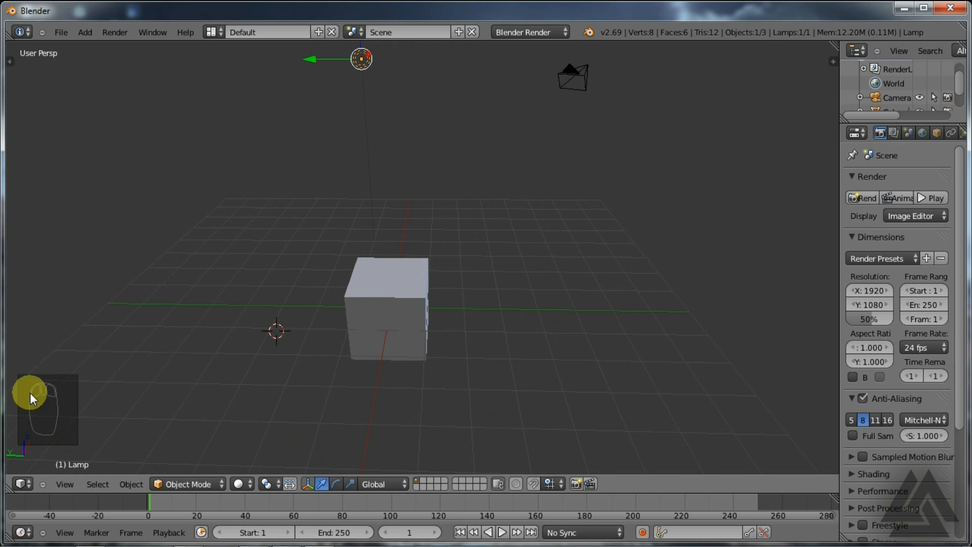
pyautogui.moveTo(29, 392); pyautogui.dragTo(418, 393, button='middle')
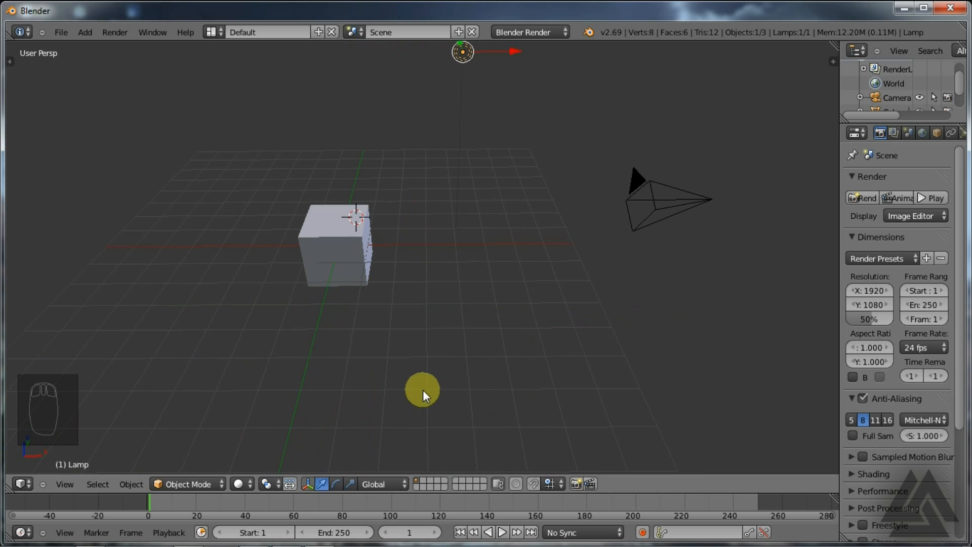
pyautogui.moveTo(523, 392); pyautogui.dragTo(429, 388, button='middle')
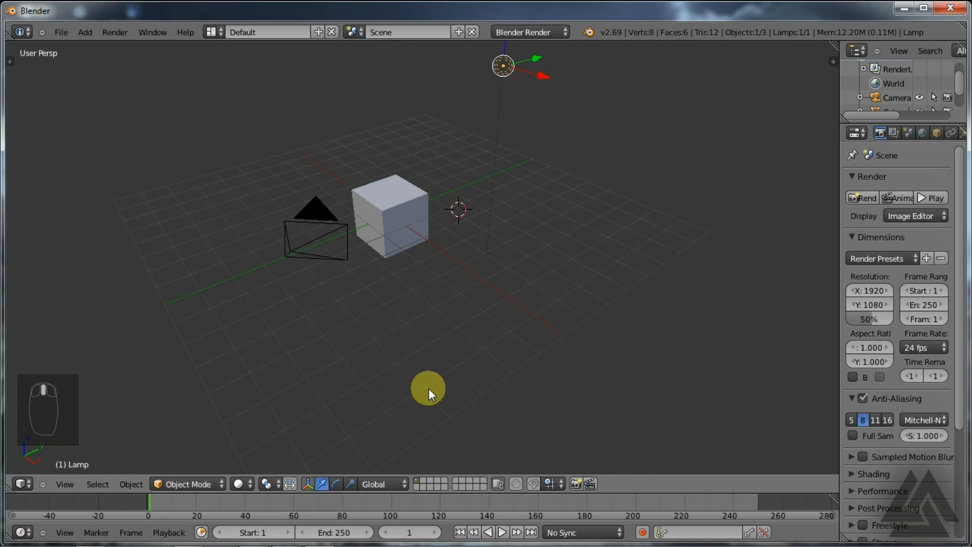
pyautogui.moveTo(429, 388); pyautogui.dragTo(588, 330, button='middle')
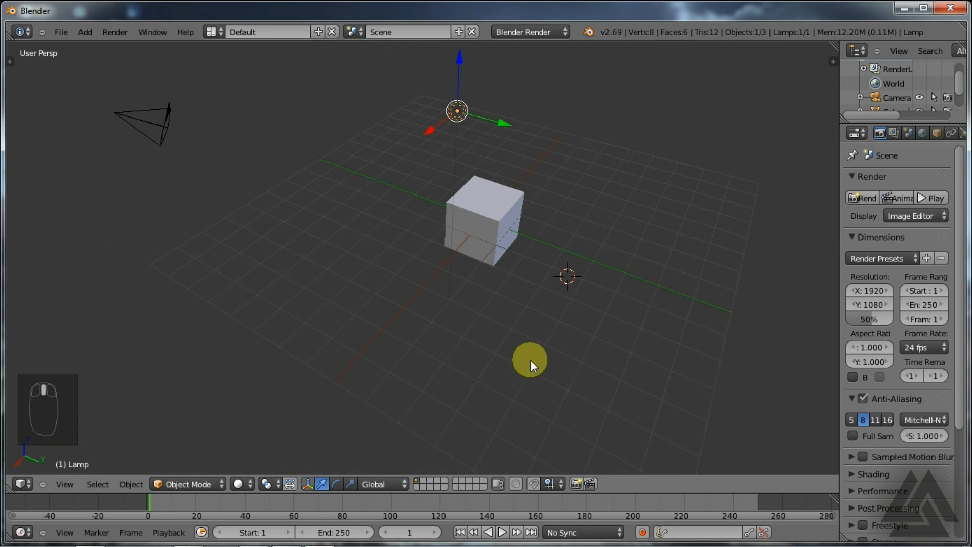
pyautogui.keyDown('shift'); pyautogui.moveTo(684, 330); pyautogui.dragTo(661, 335, button='middle'); pyautogui.keyUp('shift')
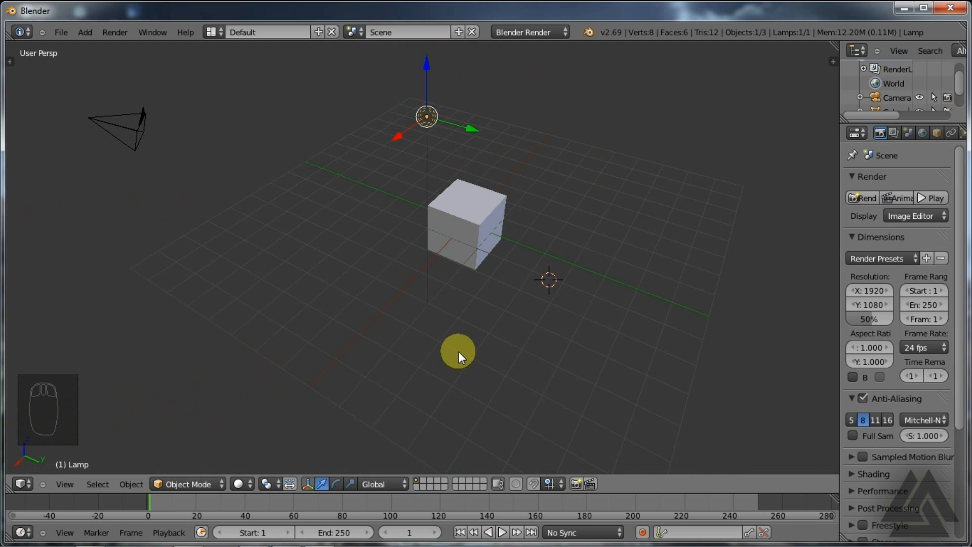
pyautogui.moveTo(459, 352); pyautogui.dragTo(510, 293, button='middle')
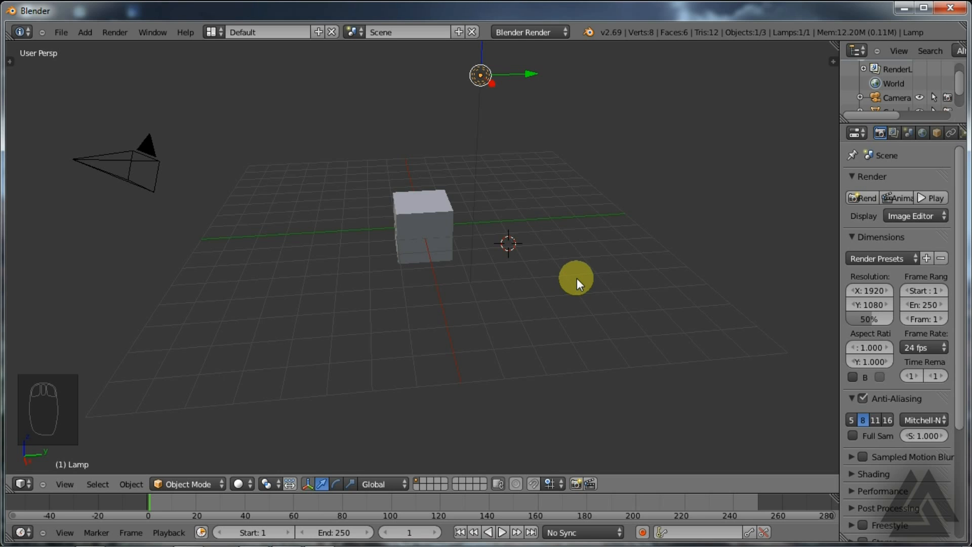
pyautogui.moveTo(576, 278); pyautogui.dragTo(415, 230, button='middle')
pyautogui.moveTo(431, 277); pyautogui.dragTo(477, 258, button='middle')
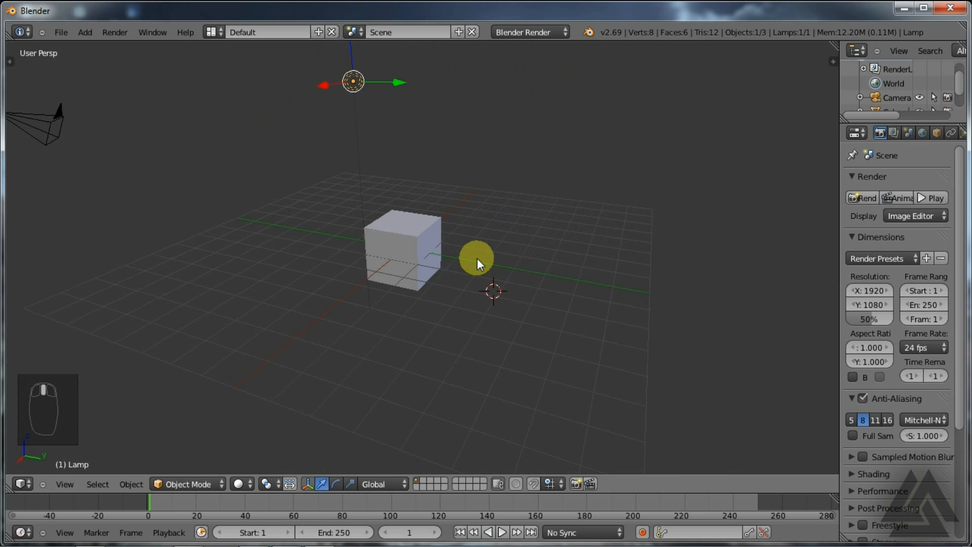
# Inspect the cube up close and from a distance, and select it while viewing it from several sides
pyautogui.scroll(8, 418, 232)
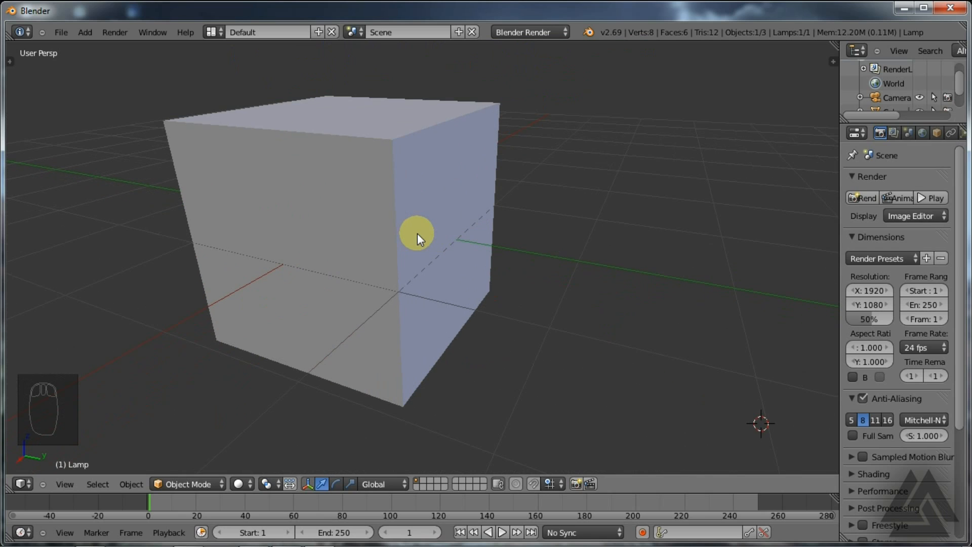
pyautogui.scroll(-1, 403, 235)
pyautogui.scroll(5, 403, 236)
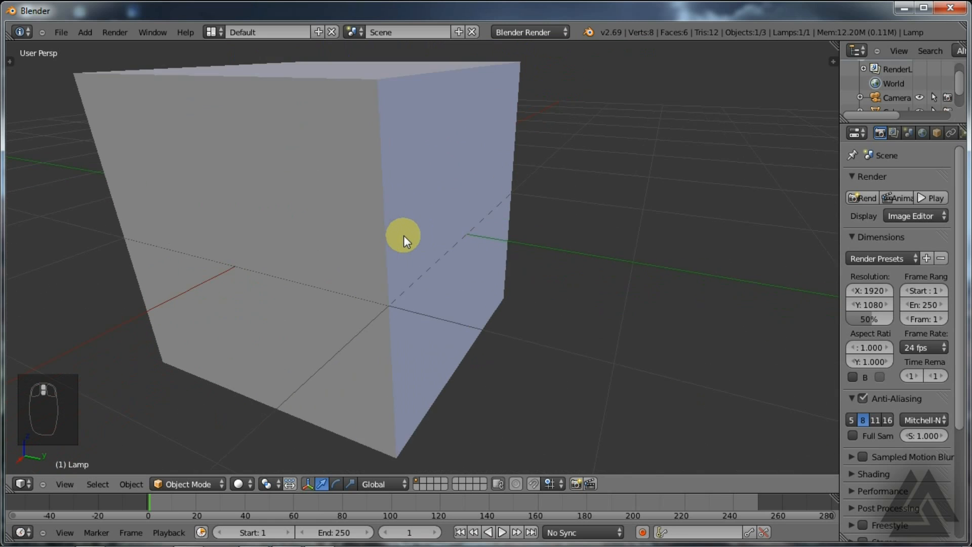
pyautogui.scroll(-7, 411, 247)
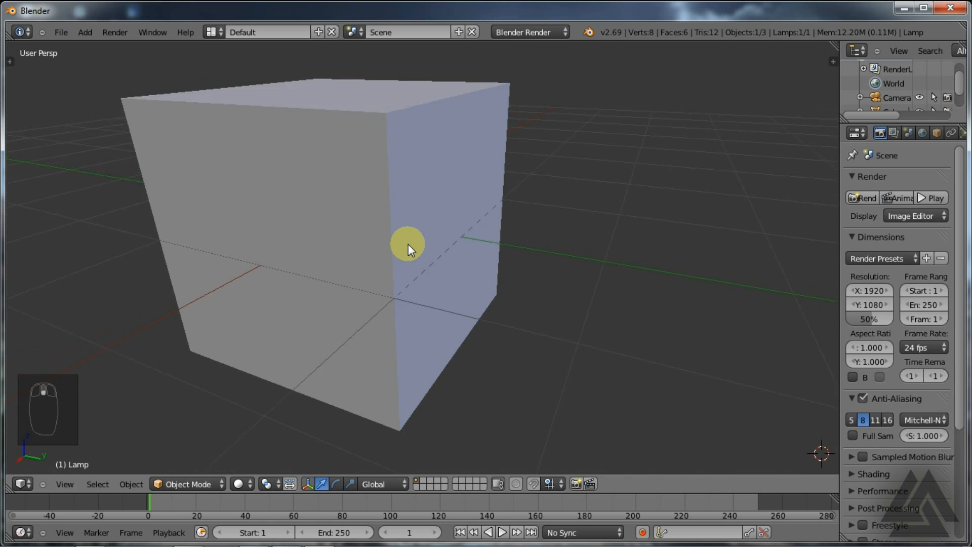
pyautogui.moveTo(427, 262); pyautogui.dragTo(496, 287, button='middle')
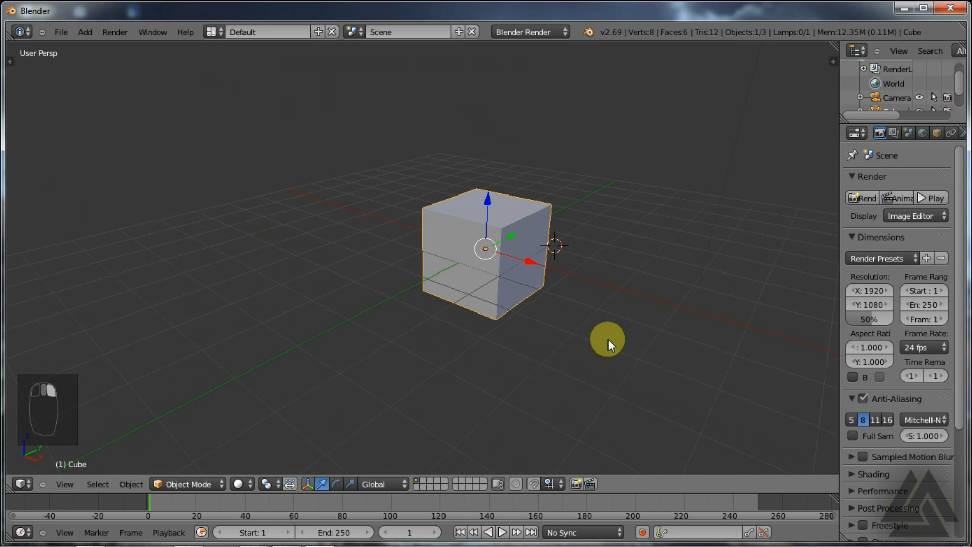
pyautogui.moveTo(578, 341); pyautogui.dragTo(466, 363, button='middle')
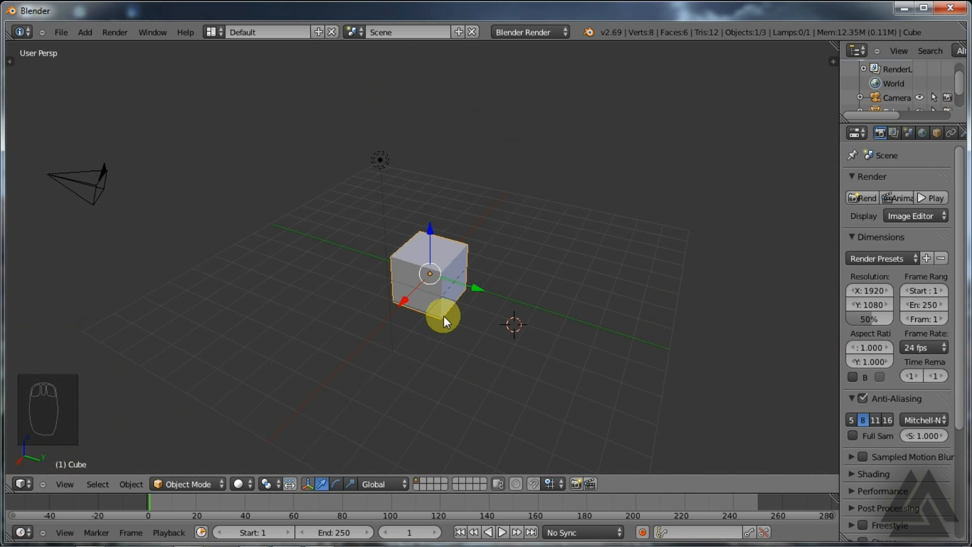
pyautogui.moveTo(478, 317); pyautogui.dragTo(465, 337, button='middle')
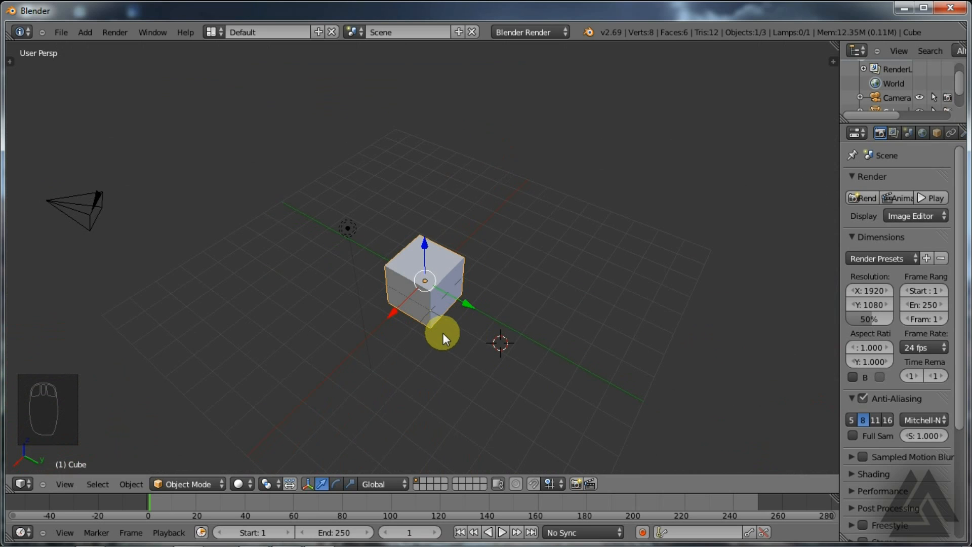
pyautogui.moveTo(442, 333); pyautogui.dragTo(442, 408, button='middle')
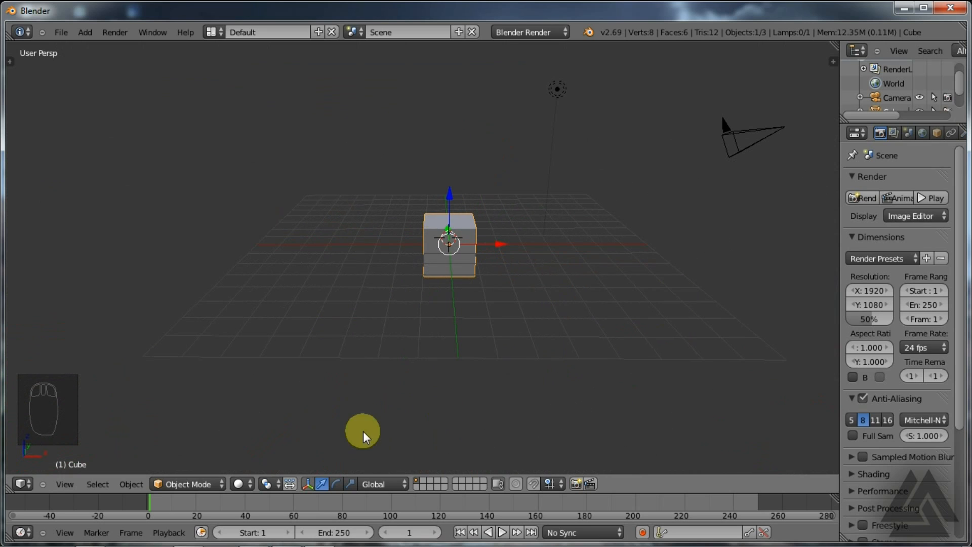
pyautogui.moveTo(520, 289); pyautogui.dragTo(481, 337, button='middle')
# Switch the selected cube from Object Mode to Edit Mode
pyautogui.click(211, 482)
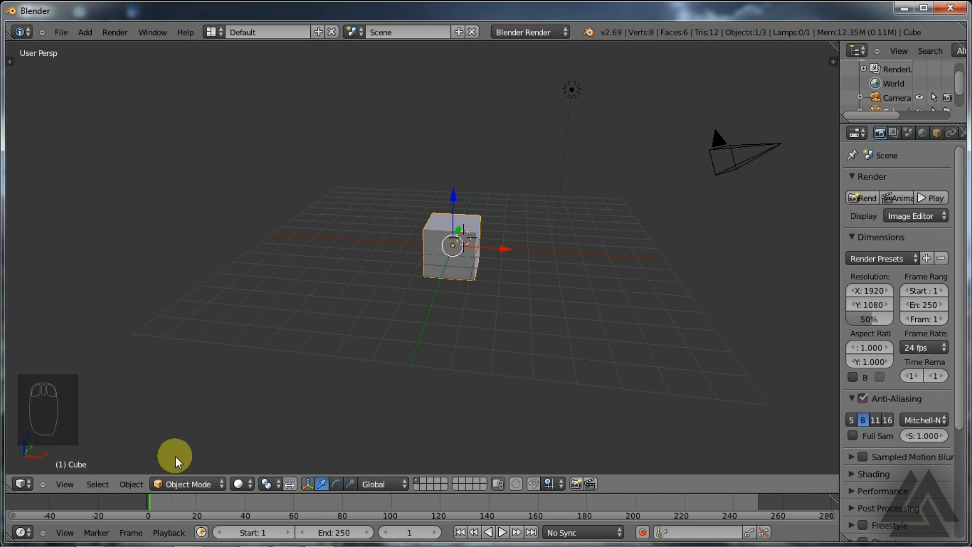
pyautogui.click(187, 482)
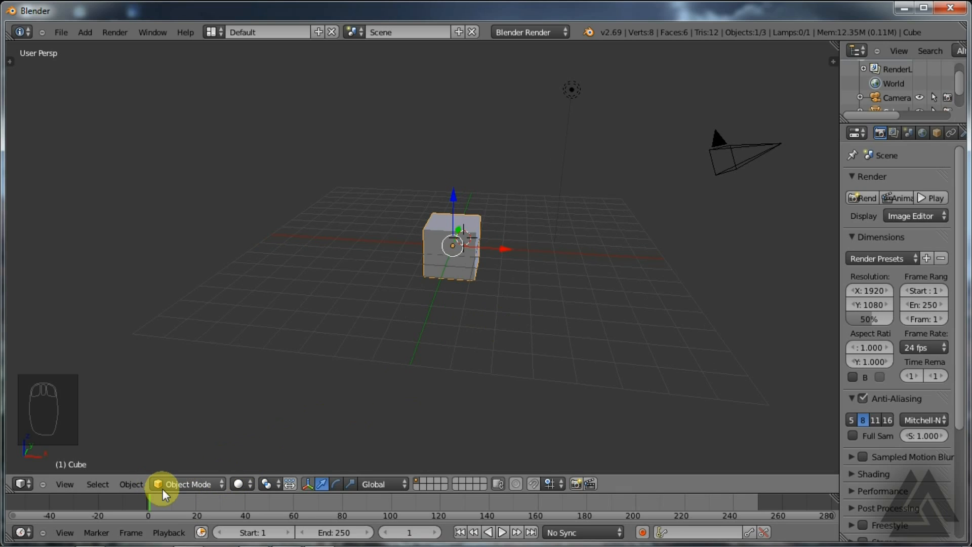
pyautogui.moveTo(408, 294); pyautogui.dragTo(530, 312, button='middle')
pyautogui.scroll(3, 481, 243)
pyautogui.moveTo(496, 223); pyautogui.dragTo(539, 269, button='middle')
pyautogui.scroll(2, 544, 304)
pyautogui.scroll(1, 436, 312)
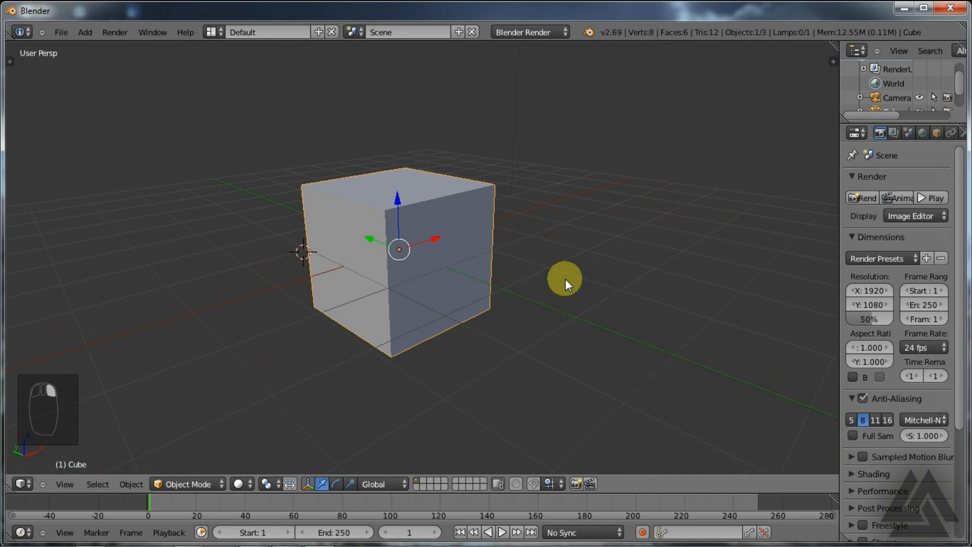
pyautogui.moveTo(565, 278); pyautogui.dragTo(223, 463, button='middle')
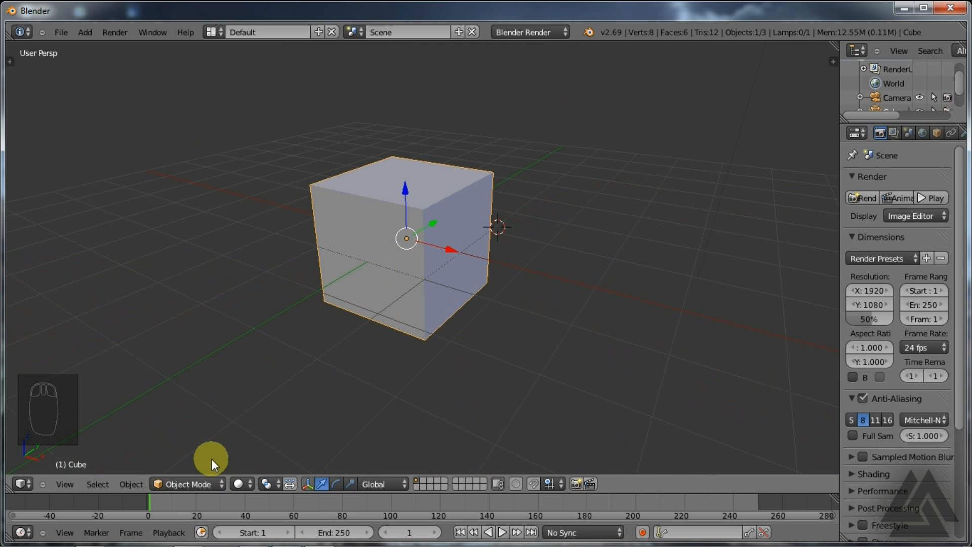
pyautogui.click(205, 484)
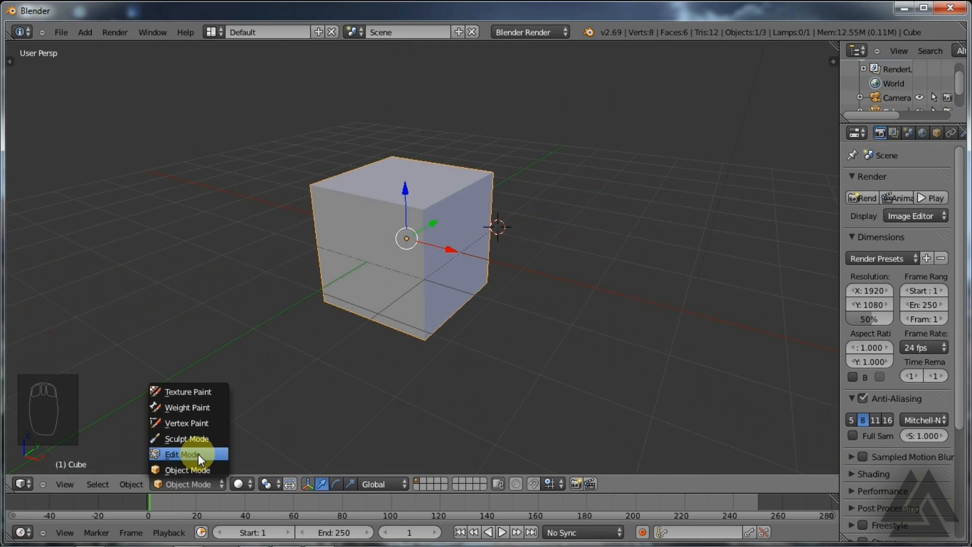
pyautogui.click(198, 454)
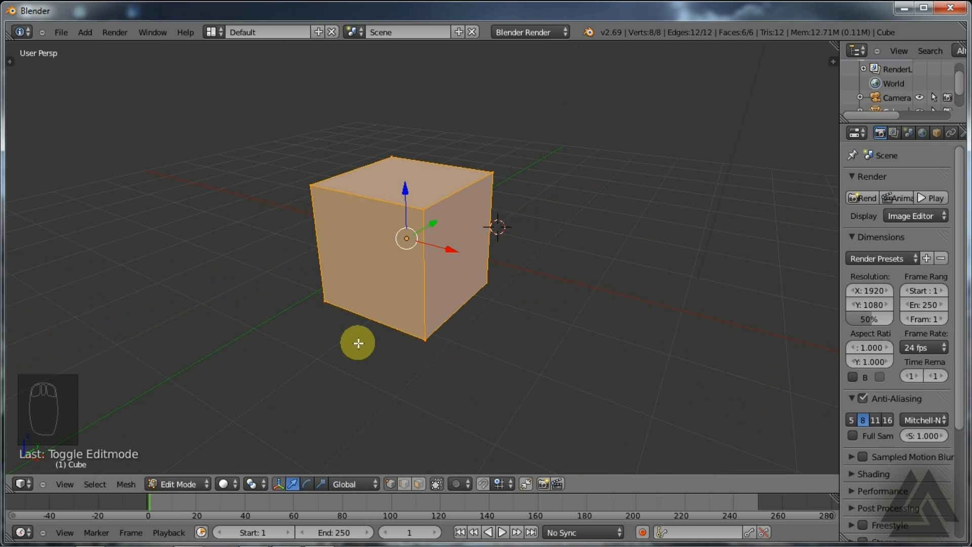
# Toggle the cube between Edit Mode and Object Mode, ending in Object Mode
pyautogui.press('Tab')
pyautogui.press('Tab')
pyautogui.press('Tab')
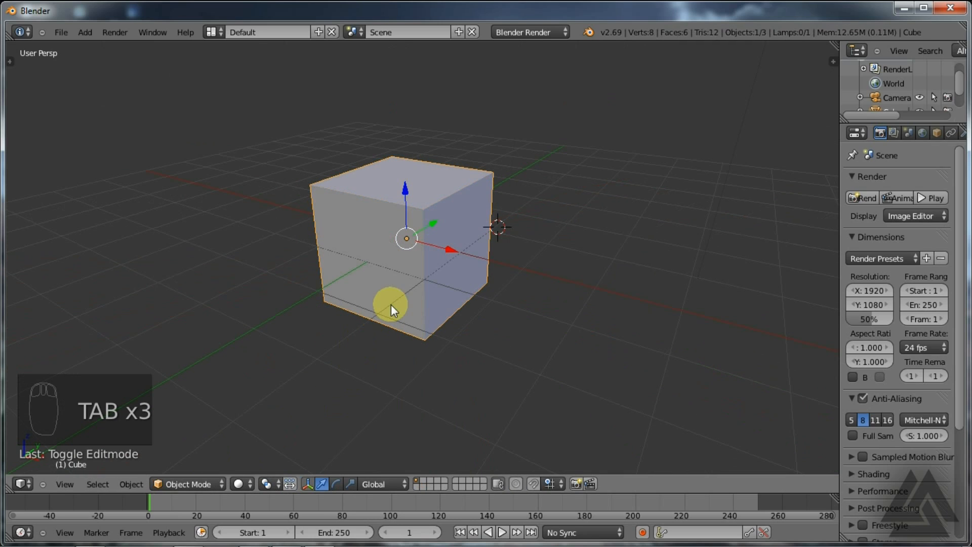
# Toggle the cube between Object Mode and Edit Mode several times, finishing in Edit Mode with a closer view of the mesh
pyautogui.press('Tab')
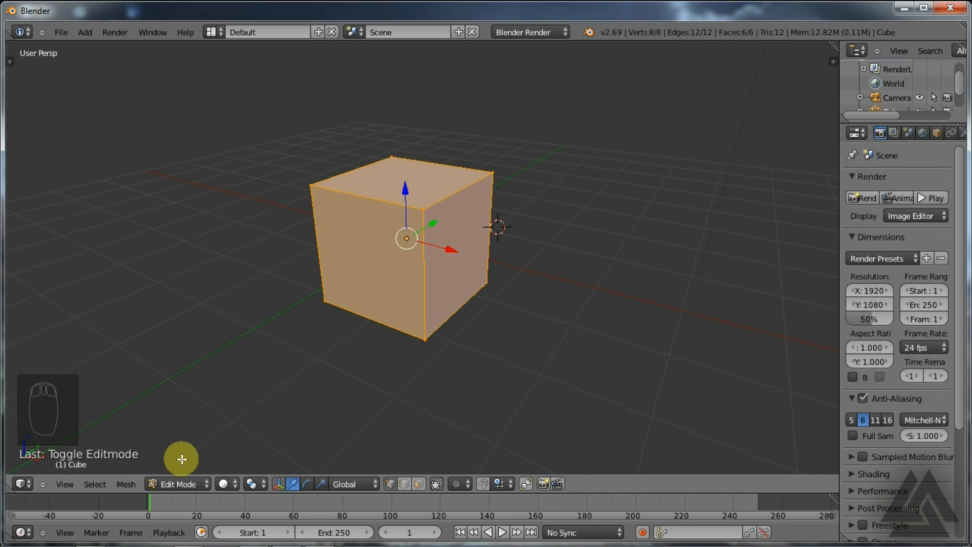
pyautogui.press('Tab')
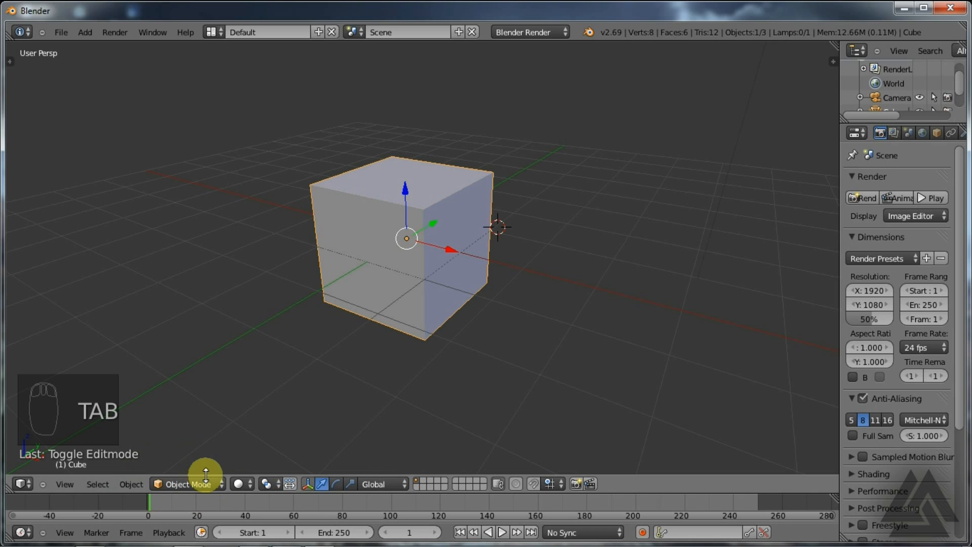
pyautogui.press('Tab')
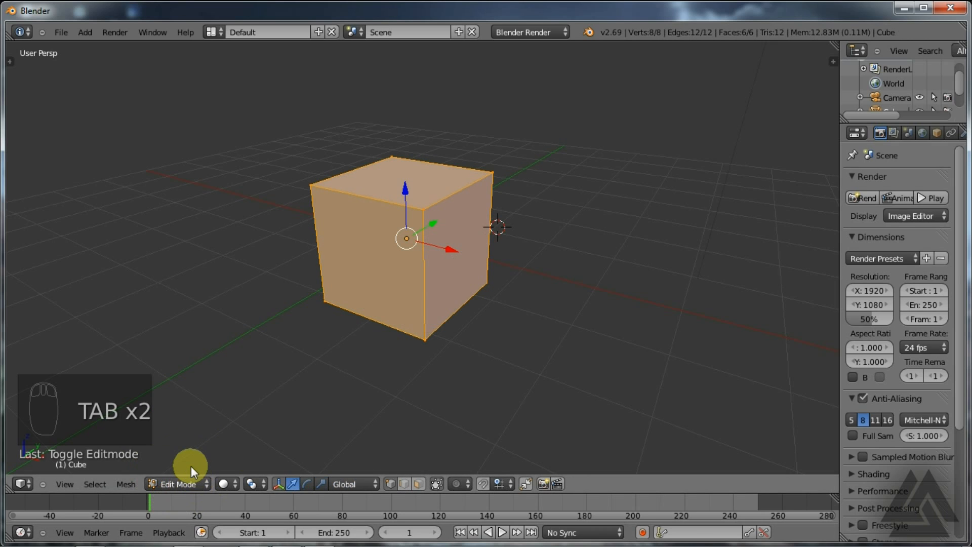
pyautogui.press('Tab')
pyautogui.press('Tab')
pyautogui.scroll(-2, 448, 320)
pyautogui.moveTo(447, 321); pyautogui.dragTo(487, 326, button='middle')
pyautogui.moveTo(487, 326); pyautogui.dragTo(410, 352, button='middle')
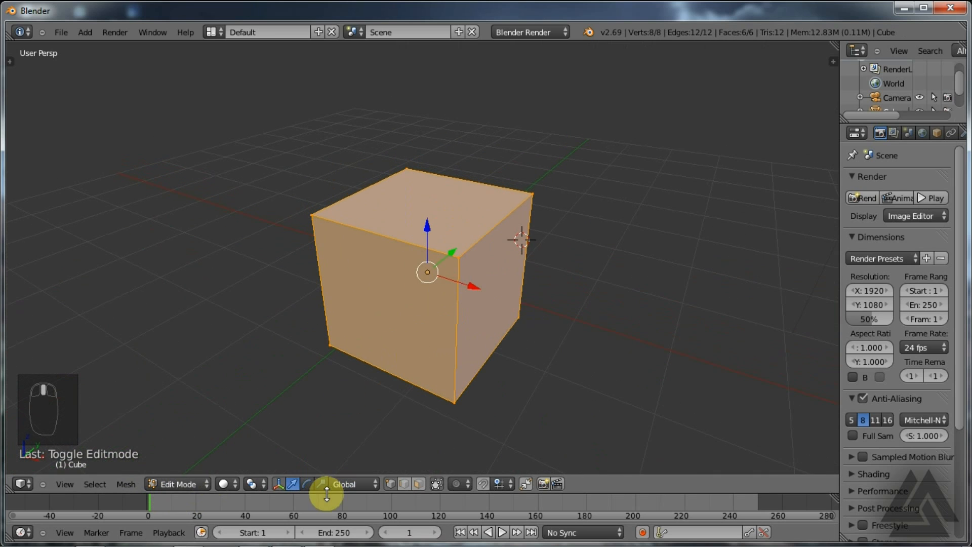
# Set the mesh selection to vertex mode and select the cube's visible corner vertices one after another
pyautogui.click(402, 484)
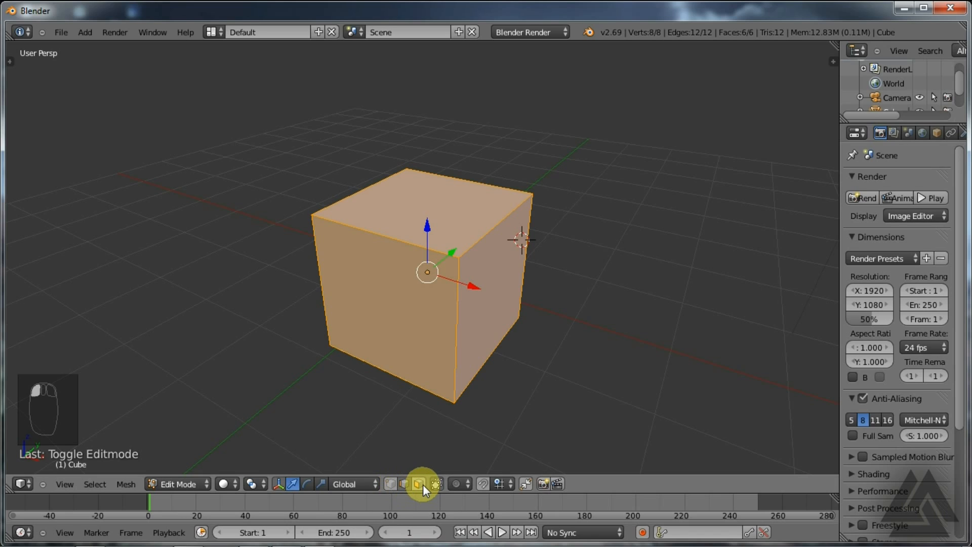
pyautogui.click(394, 483)
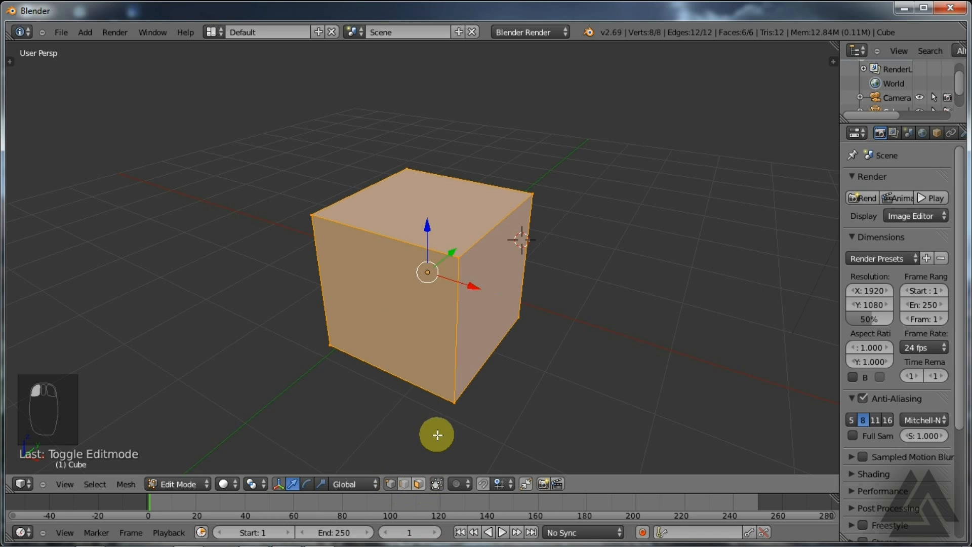
pyautogui.rightClick(472, 252)
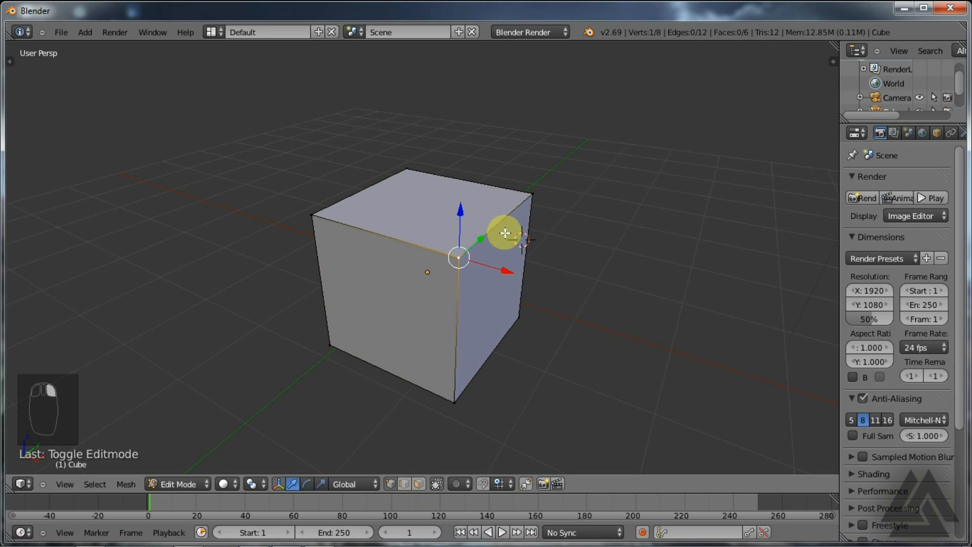
pyautogui.rightClick(405, 171)
pyautogui.rightClick(310, 213)
pyautogui.rightClick(335, 346)
pyautogui.rightClick(454, 399)
pyautogui.rightClick(520, 316)
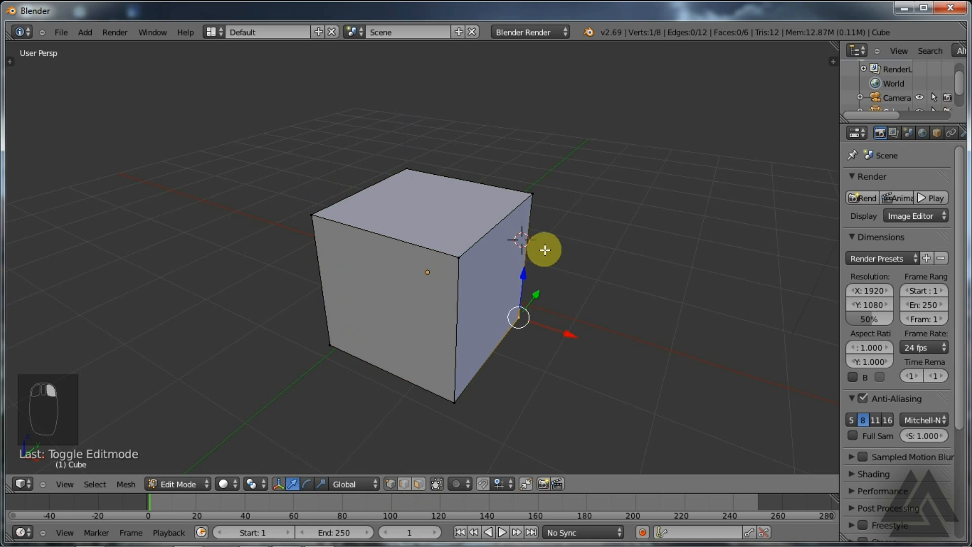
pyautogui.rightClick(532, 194)
pyautogui.rightClick(458, 257)
pyautogui.rightClick(312, 214)
pyautogui.rightClick(396, 174)
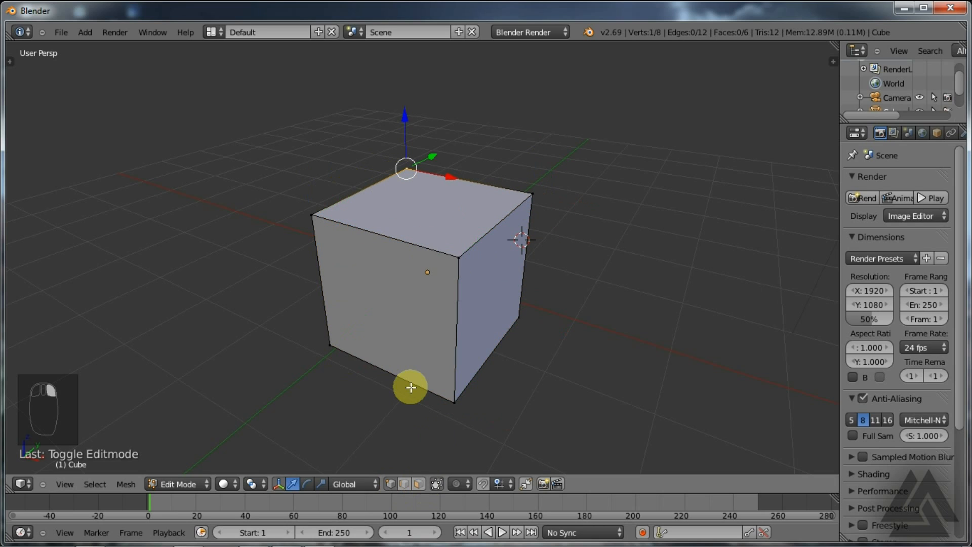
# Change the mesh selection to edge mode and select several of the cube's edges individually, including its front vertical edge
pyautogui.click(406, 485)
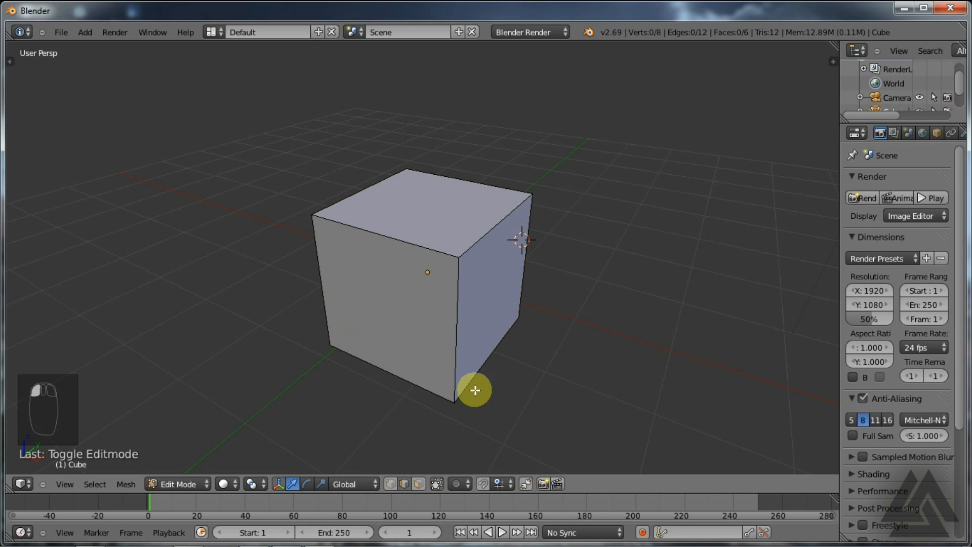
pyautogui.rightClick(449, 350)
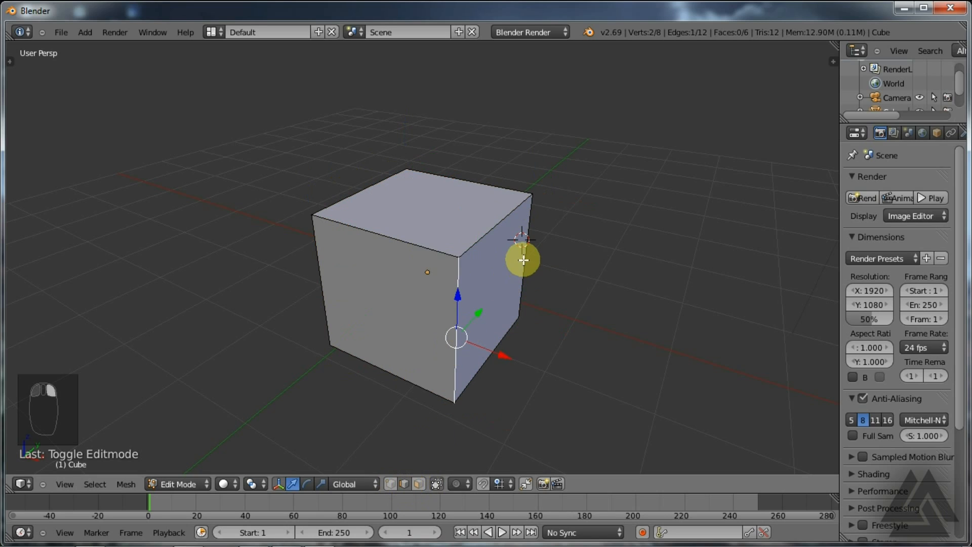
pyautogui.rightClick(499, 221)
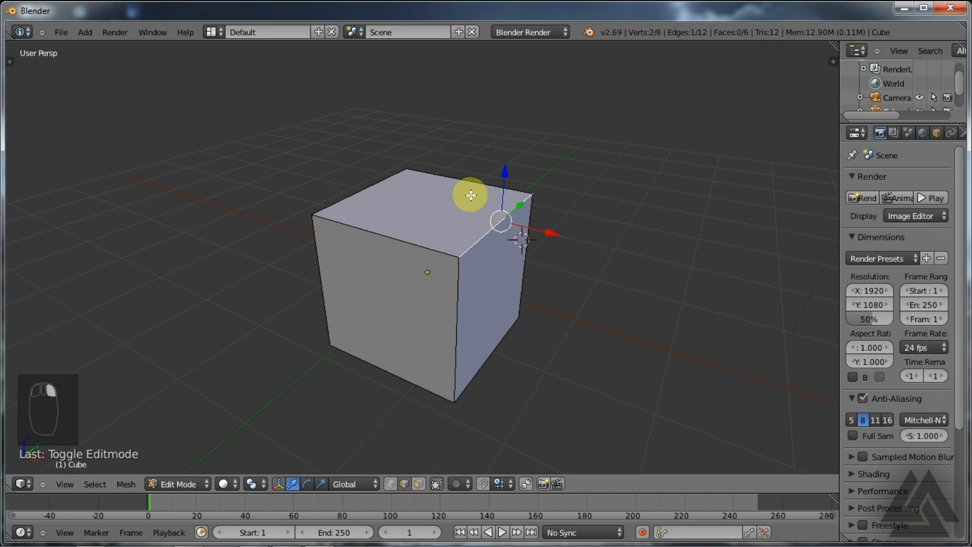
pyautogui.rightClick(382, 232)
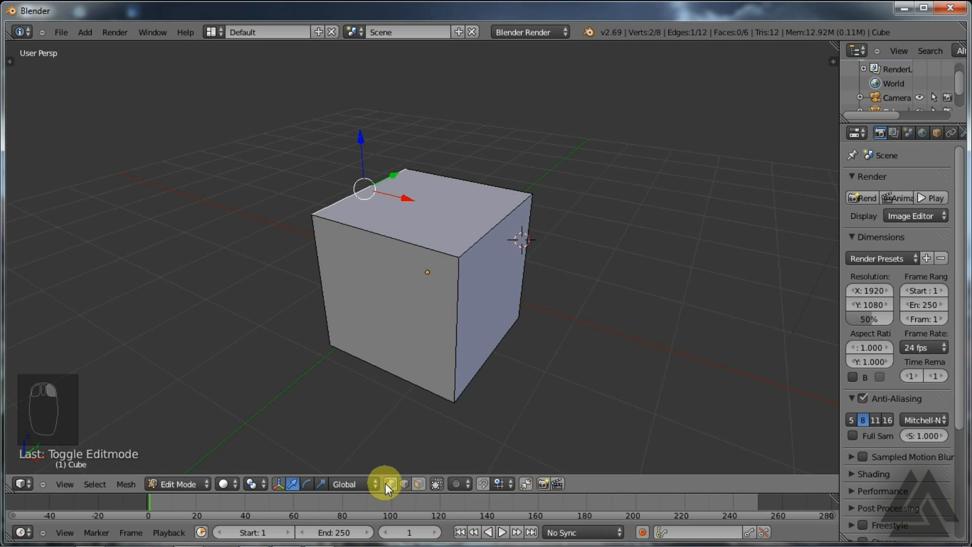
# Switch briefly to vertex selection, return to edge selection and select the edges around the cube's top individually
pyautogui.click(461, 260)
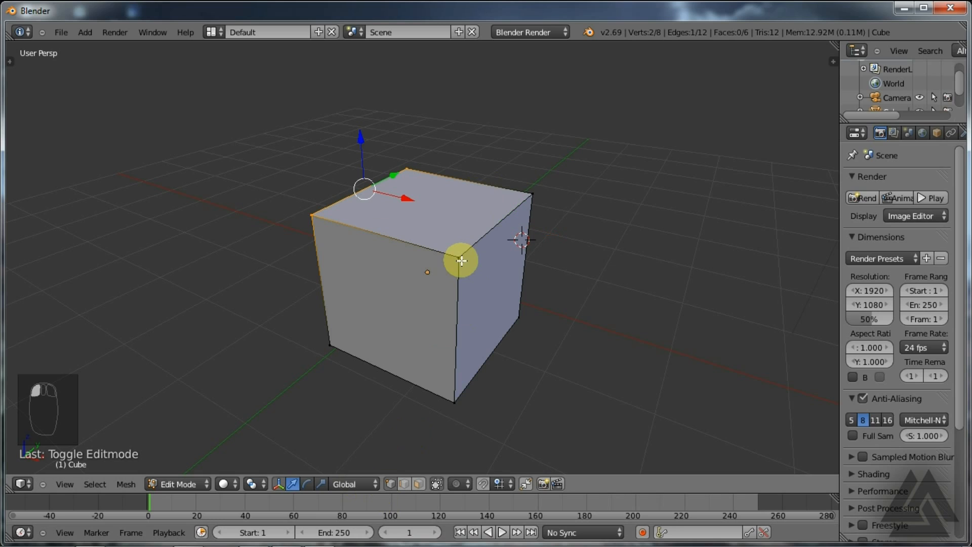
pyautogui.rightClick(379, 235)
pyautogui.rightClick(353, 192)
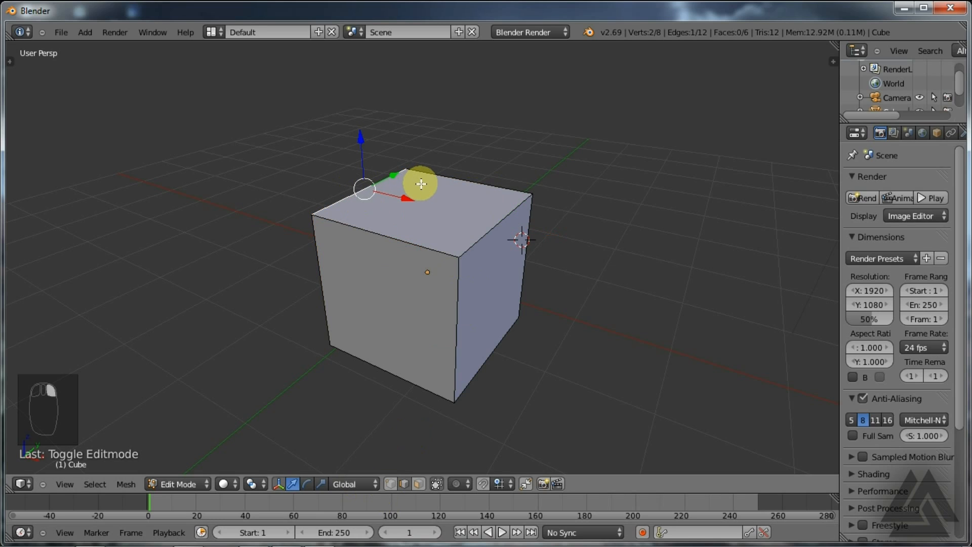
pyautogui.rightClick(509, 195)
pyautogui.rightClick(507, 216)
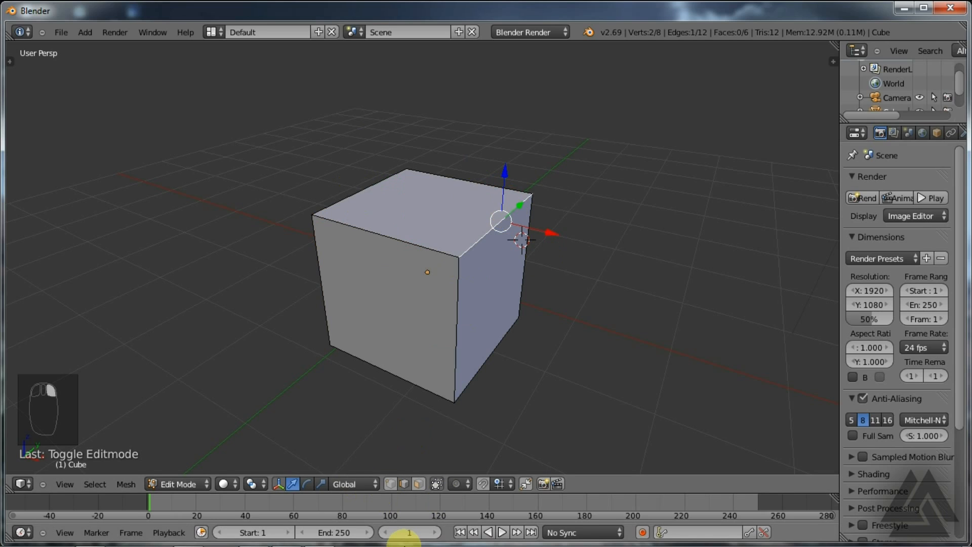
# Select the cube's top face in face selection mode, and its surrounding edges individually in edge selection mode
pyautogui.click(418, 484)
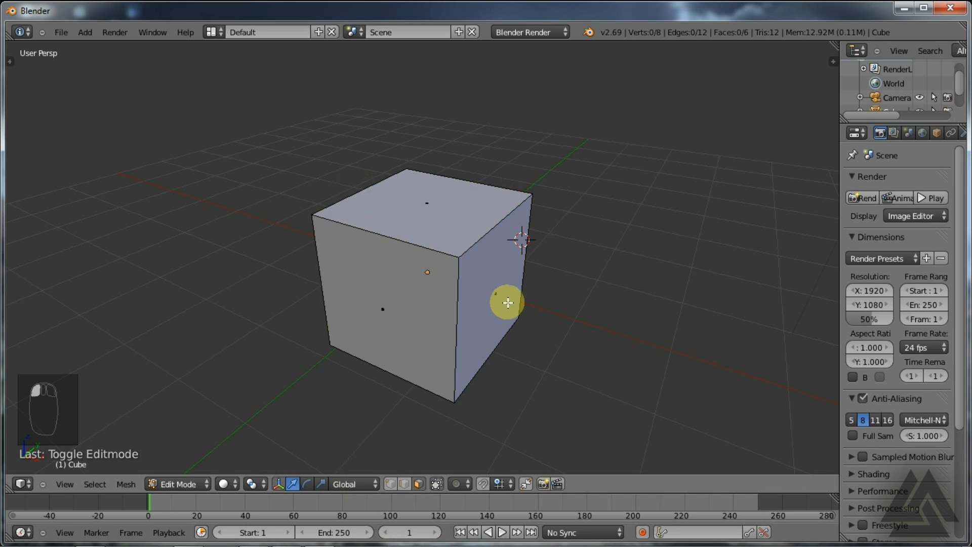
pyautogui.rightClick(441, 220)
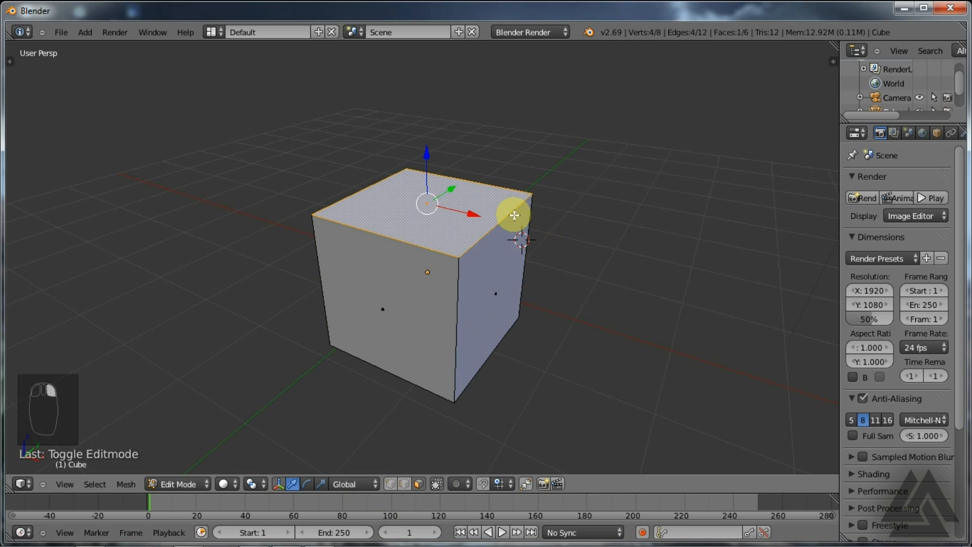
pyautogui.click(406, 487)
pyautogui.rightClick(484, 236)
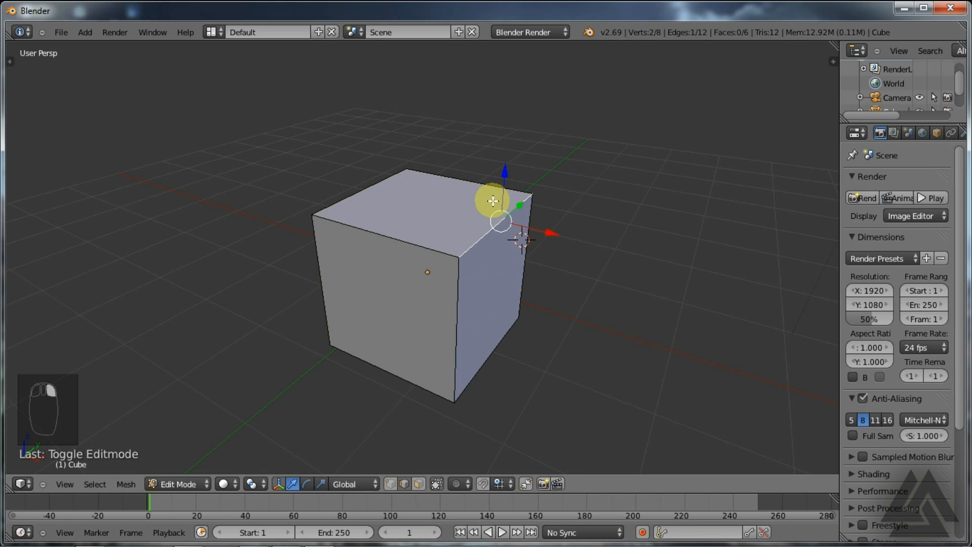
pyautogui.rightClick(487, 183)
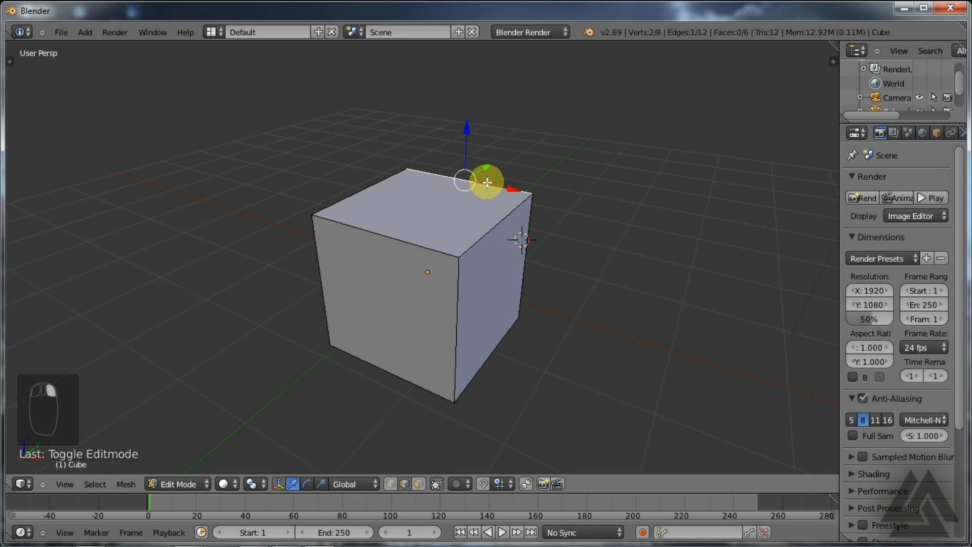
pyautogui.rightClick(428, 234)
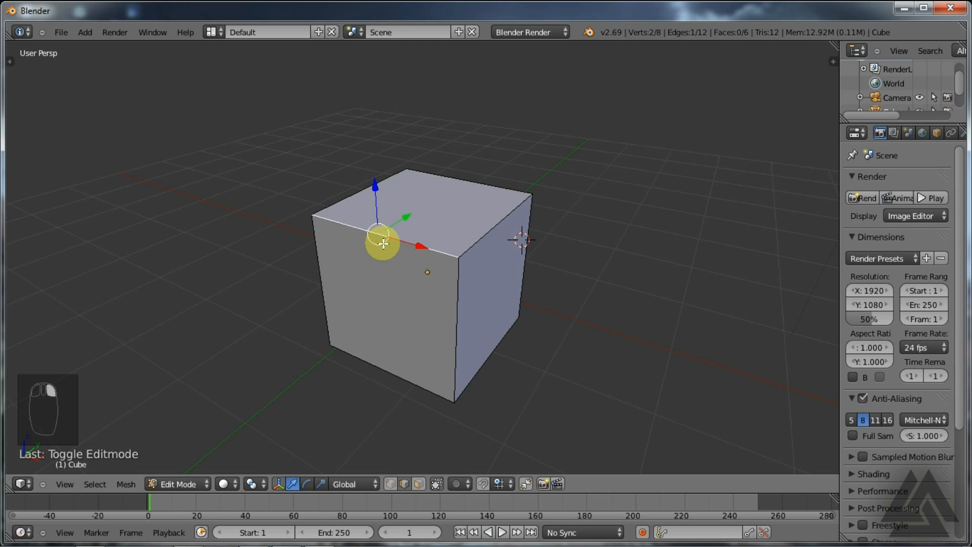
# Return to face selection, select the cube's top, side and front faces in turn, and view the cube from other sides
pyautogui.rightClick(420, 206)
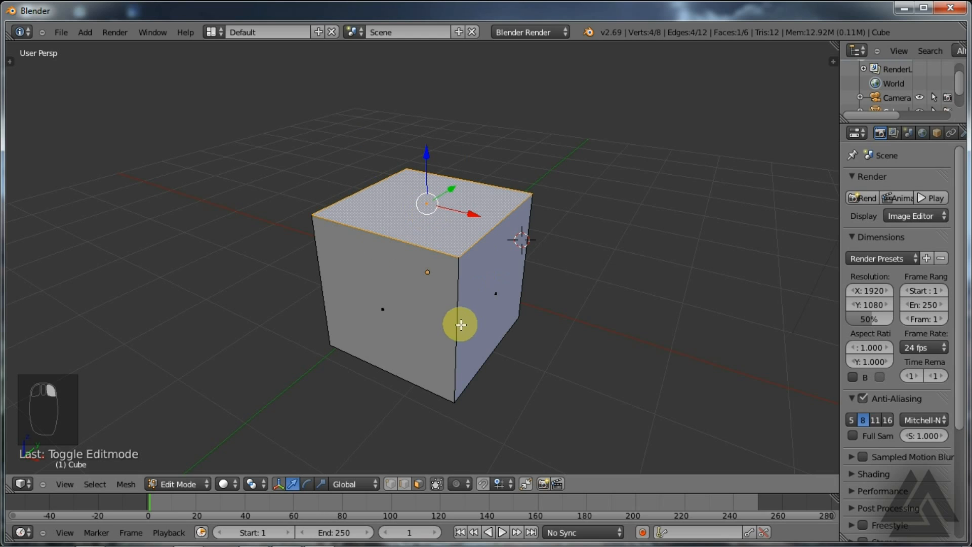
pyautogui.rightClick(475, 302)
pyautogui.rightClick(411, 319)
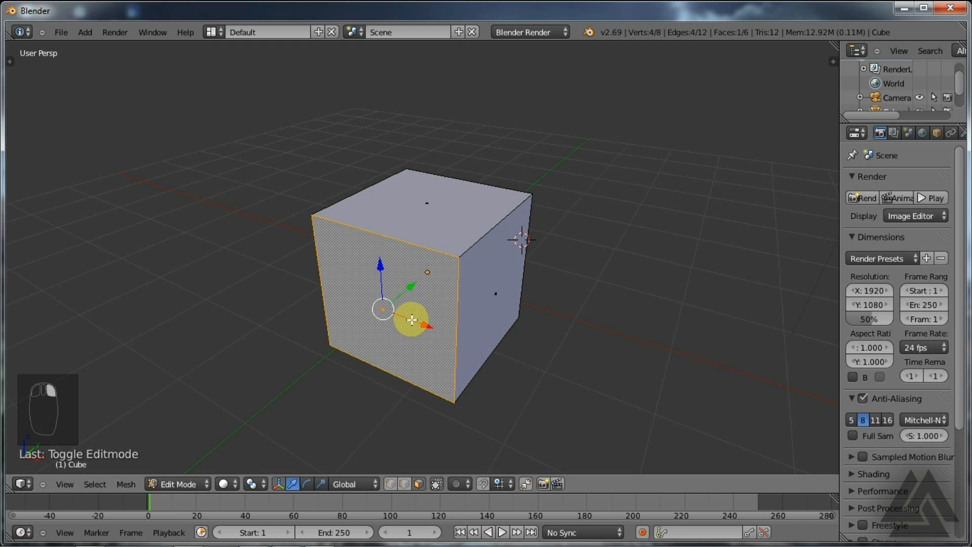
pyautogui.moveTo(412, 288); pyautogui.dragTo(387, 294, button='middle')
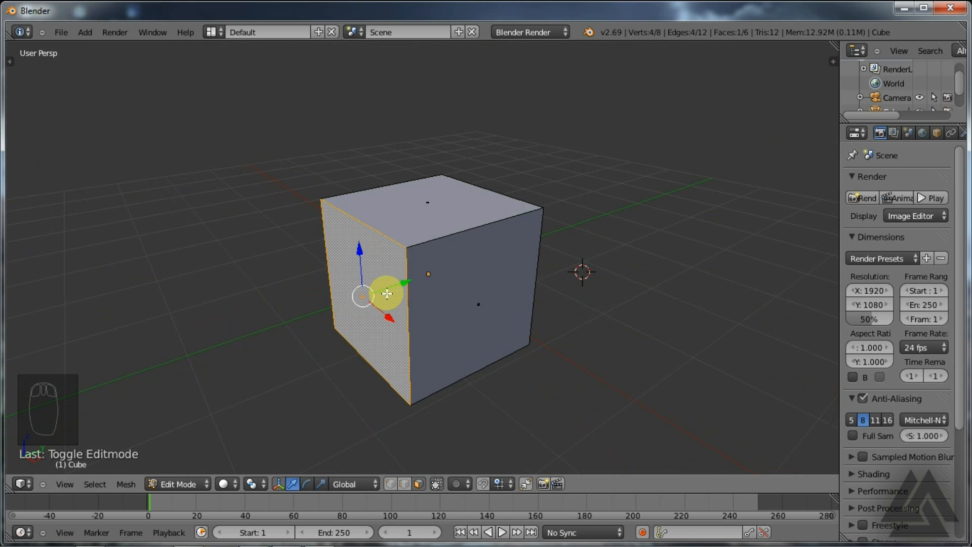
pyautogui.moveTo(494, 289); pyautogui.dragTo(342, 330, button='middle')
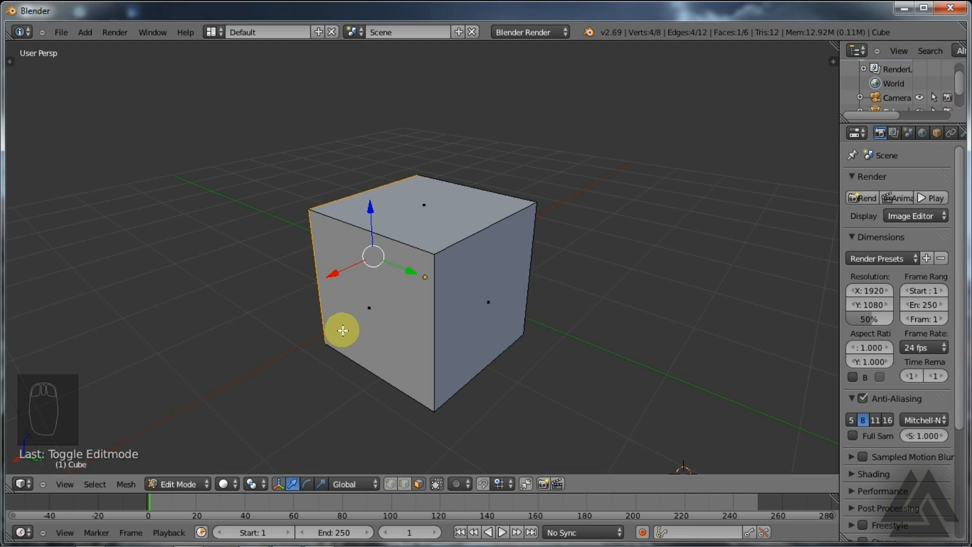
# Switch the viewport shading from Solid to Wireframe and back to Solid
pyautogui.click(227, 484)
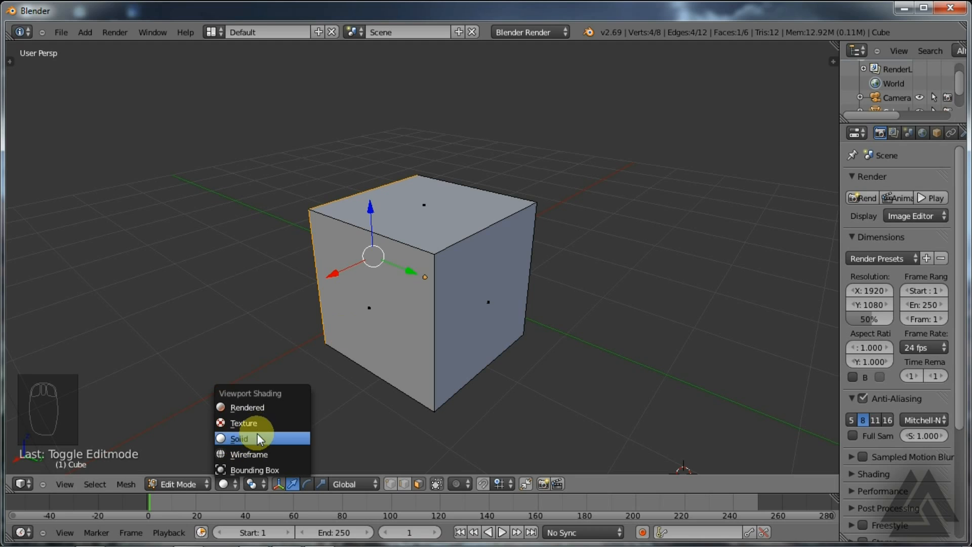
pyautogui.moveTo(493, 378)
pyautogui.mouseDown(button='middle')
pyautogui.moveTo(596, 386)
pyautogui.moveTo(643, 371)
pyautogui.moveTo(633, 375)
pyautogui.mouseUp(button='middle')
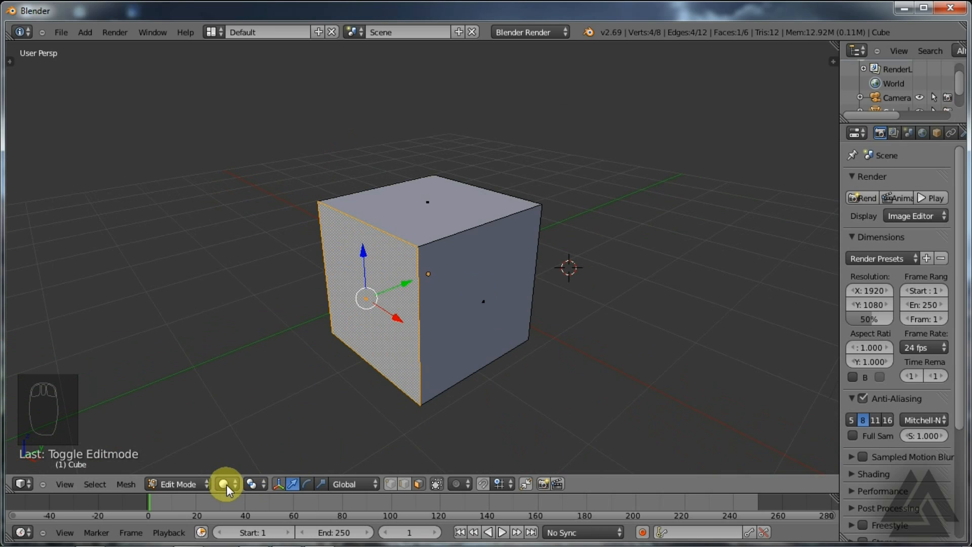
pyautogui.press('z')
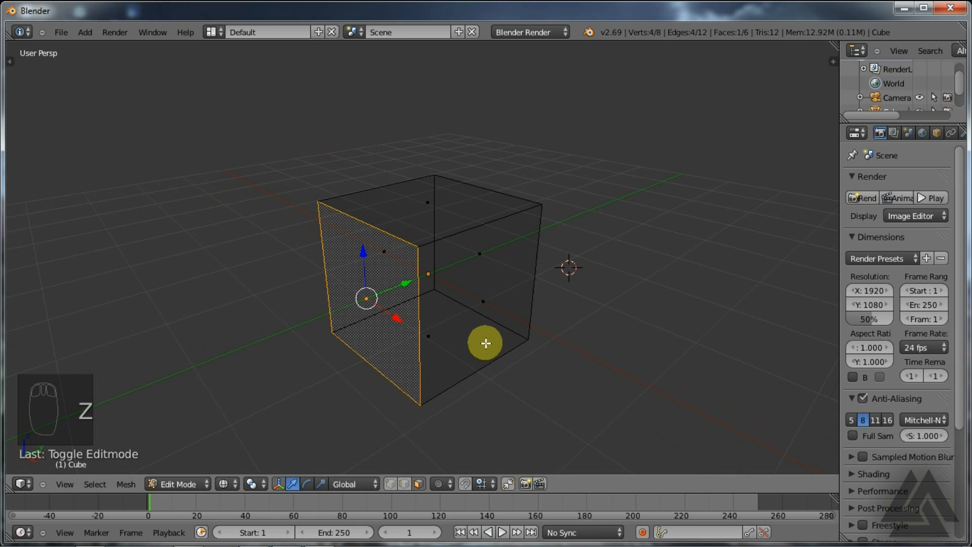
pyautogui.click(221, 483)
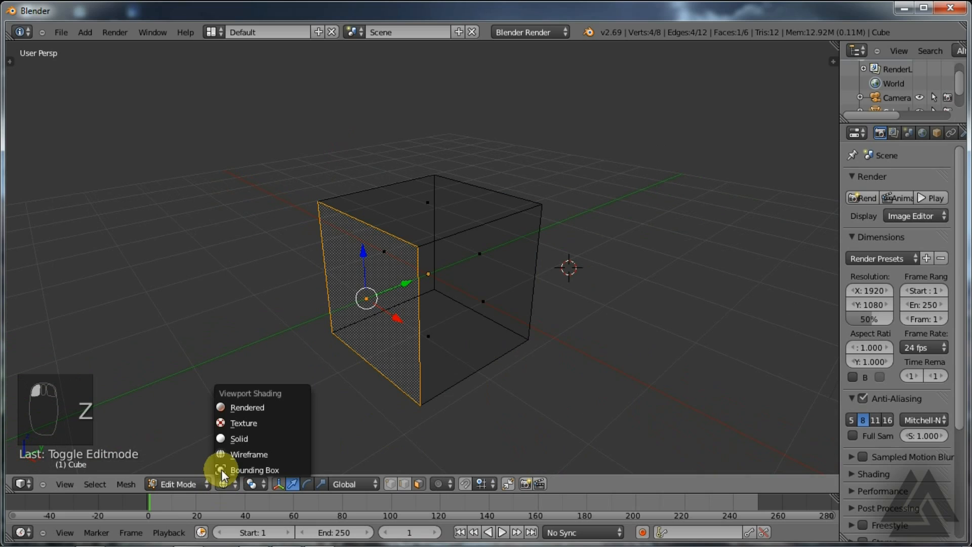
pyautogui.click(244, 438)
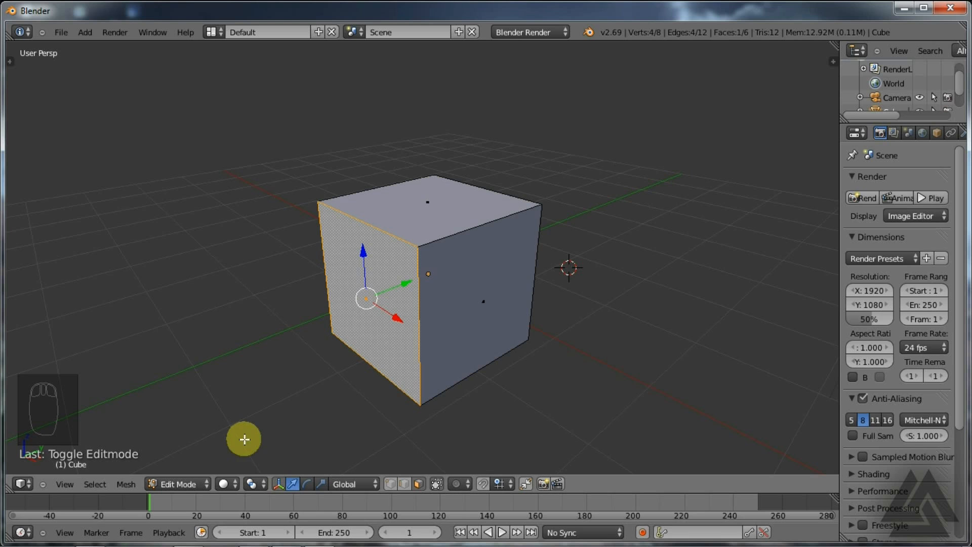
# Look through the cube from another angle in Wireframe shading, and restore Solid shading
pyautogui.click(233, 482)
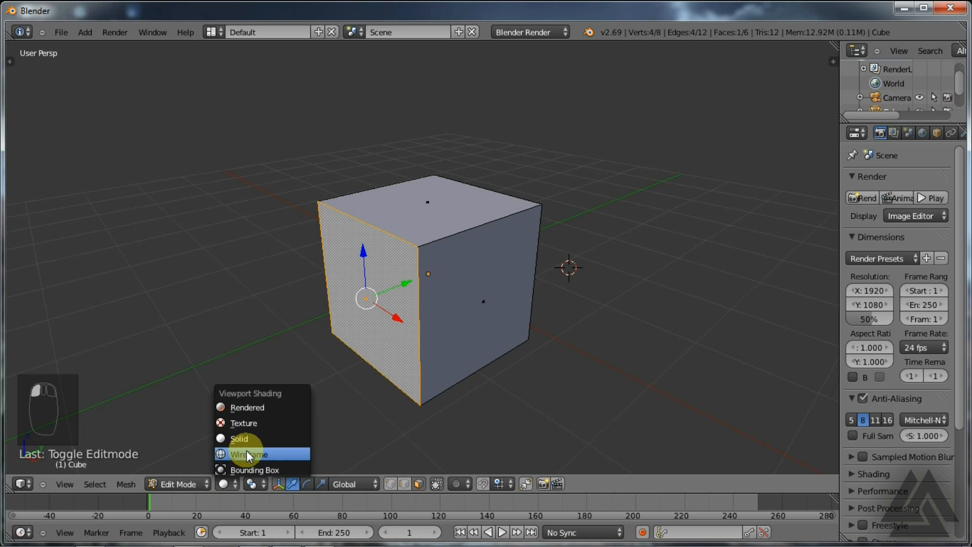
pyautogui.click(247, 451)
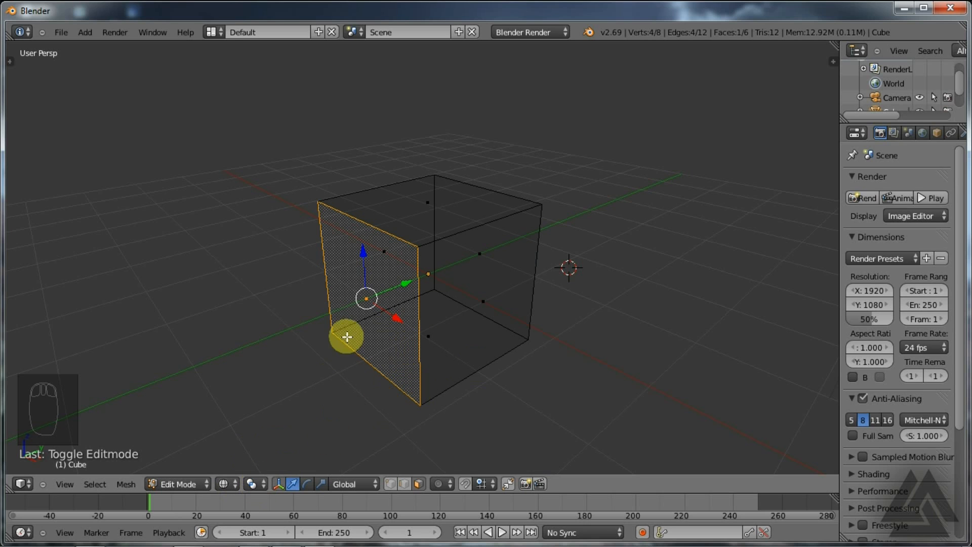
pyautogui.moveTo(435, 234); pyautogui.dragTo(473, 336, button='middle')
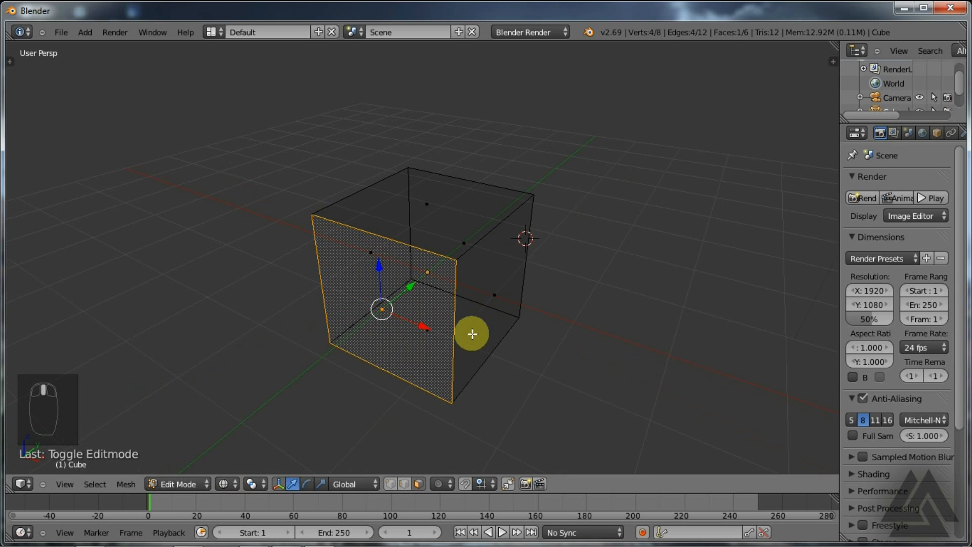
pyautogui.click(225, 484)
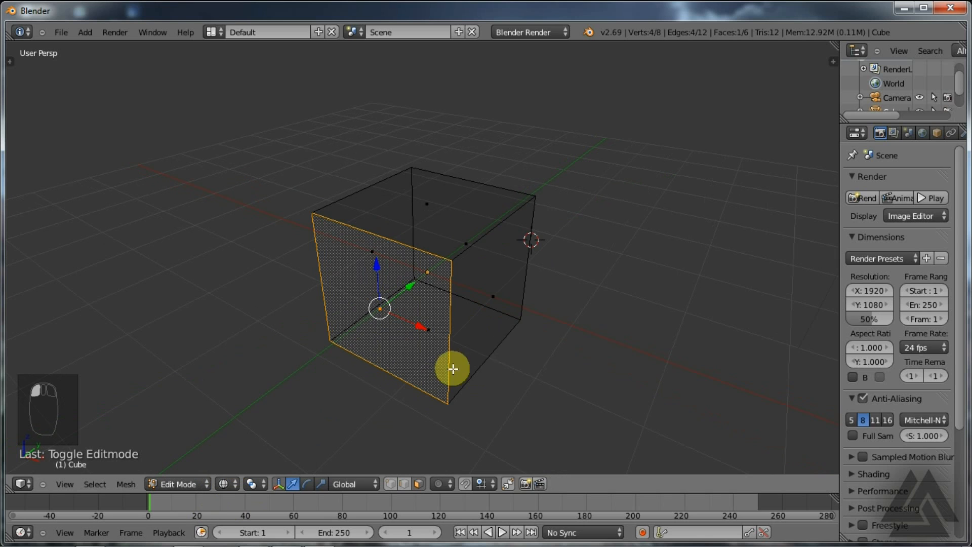
pyautogui.press('z')
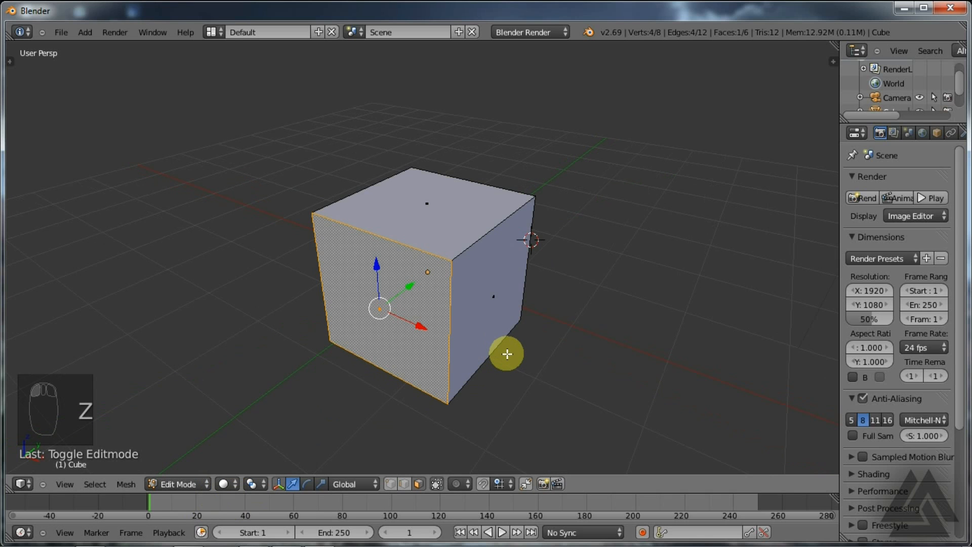
# Toggle the viewport between Solid and Wireframe shading, ending in Solid, and view the cube from a lower angle
pyautogui.press('z')
pyautogui.press('z')
pyautogui.press('z')
pyautogui.press('z')
pyautogui.moveTo(555, 352)
pyautogui.mouseDown(button='middle')
pyautogui.moveTo(471, 358)
pyautogui.moveTo(499, 361)
pyautogui.moveTo(561, 339)
pyautogui.moveTo(552, 344)
pyautogui.mouseUp(button='middle')
# Place the 3D cursor at several empty spots around the cube, checking its location from different angles
pyautogui.rightClick(258, 484)
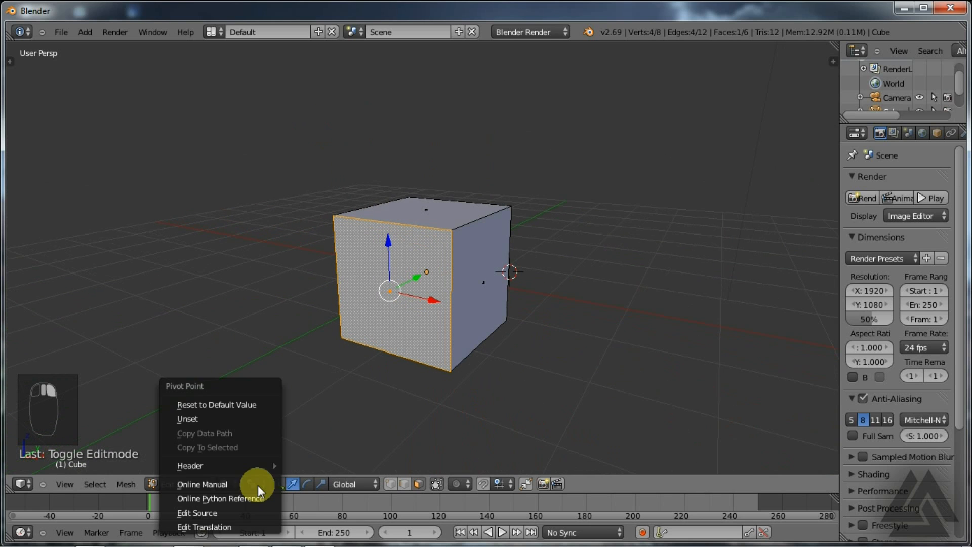
pyautogui.click(380, 400)
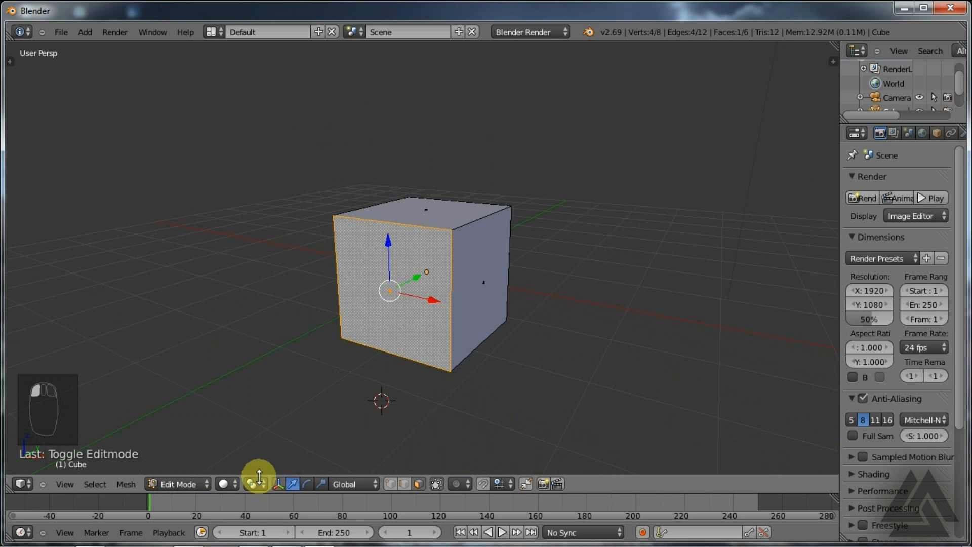
pyautogui.moveTo(358, 433); pyautogui.dragTo(561, 359, button='middle')
pyautogui.click(590, 320)
pyautogui.click(211, 328)
pyautogui.click(580, 272)
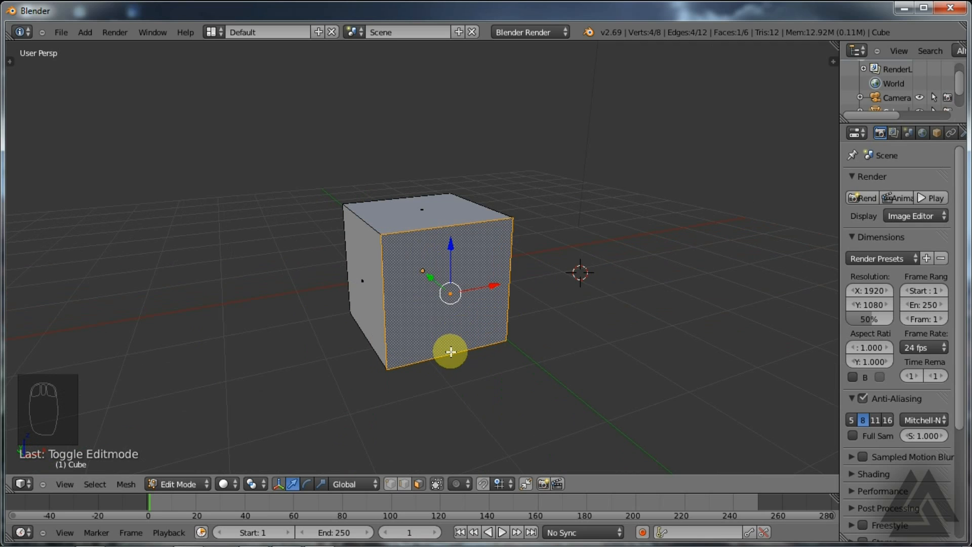
pyautogui.moveTo(450, 351); pyautogui.dragTo(651, 321, button='middle')
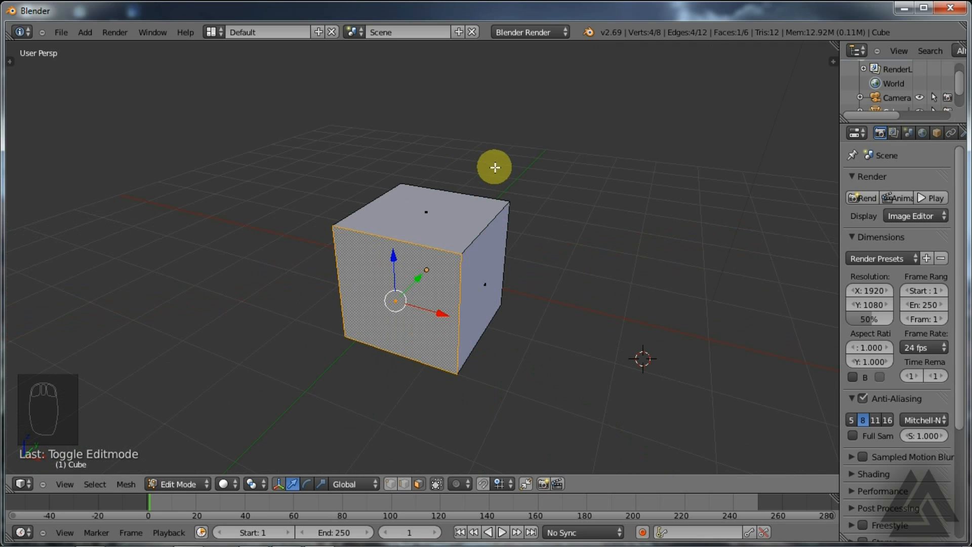
# Reset the 3D cursor to the scene's centre, frame all objects in the viewport, and move back in on the cube
pyautogui.scroll(-5, 510, 339)
pyautogui.moveTo(578, 318); pyautogui.dragTo(536, 408, button='middle')
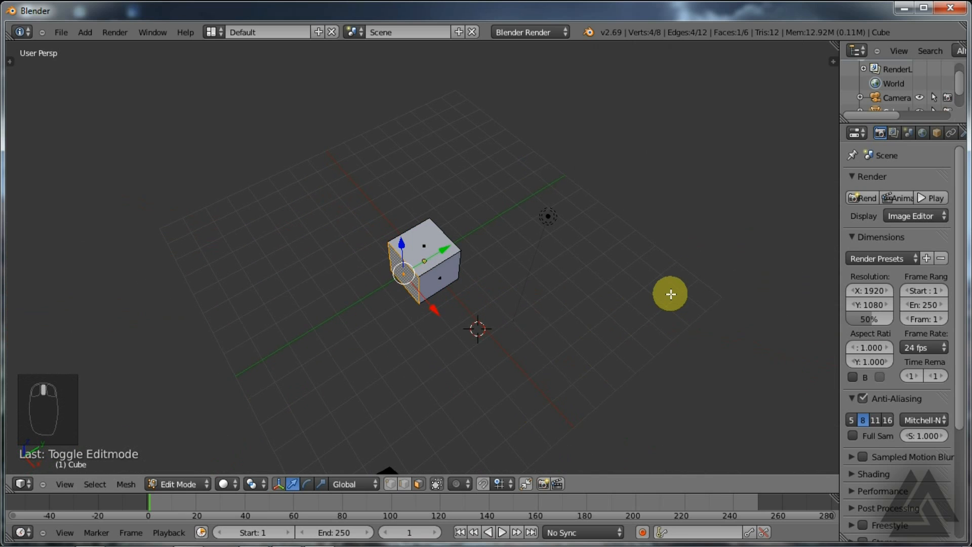
pyautogui.moveTo(477, 305); pyautogui.dragTo(514, 291, button='middle')
pyautogui.click(418, 272)
pyautogui.click(453, 267)
pyautogui.moveTo(509, 319); pyautogui.dragTo(517, 281, button='middle')
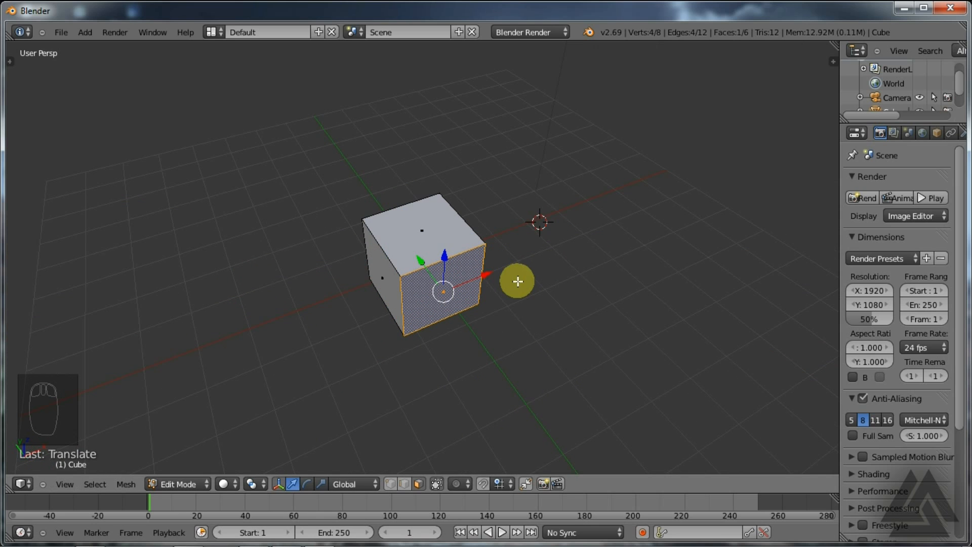
pyautogui.hotkey('shift', 'c')
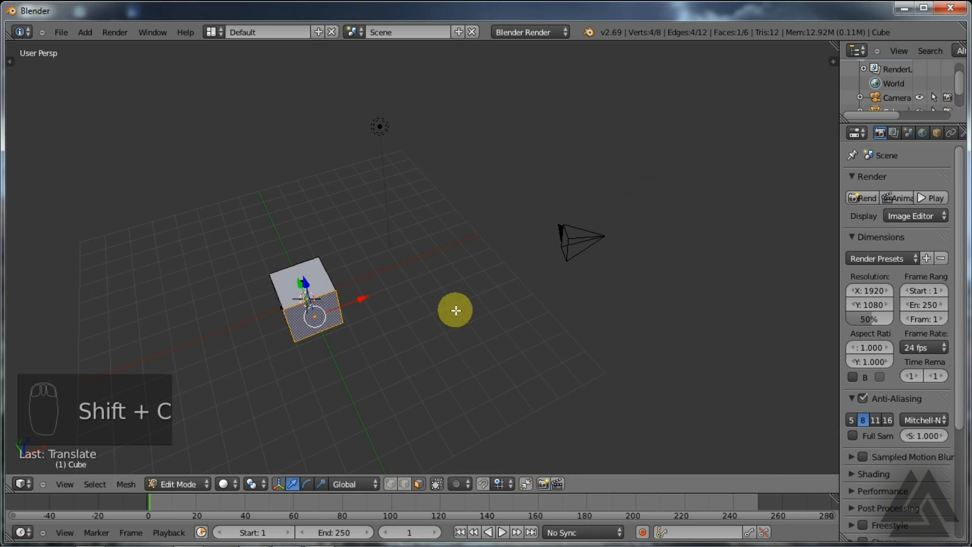
pyautogui.scroll(4, 315, 315)
pyautogui.moveTo(321, 312); pyautogui.dragTo(528, 305, button='middle')
pyautogui.scroll(-2, 529, 305)
# Switch to Wireframe shading, orbit around the see-through cube, and return to Solid shading
pyautogui.press('z')
pyautogui.moveTo(440, 366); pyautogui.dragTo(306, 225, button='middle')
pyautogui.press('z')
pyautogui.moveTo(436, 342); pyautogui.dragTo(494, 297, button='middle')
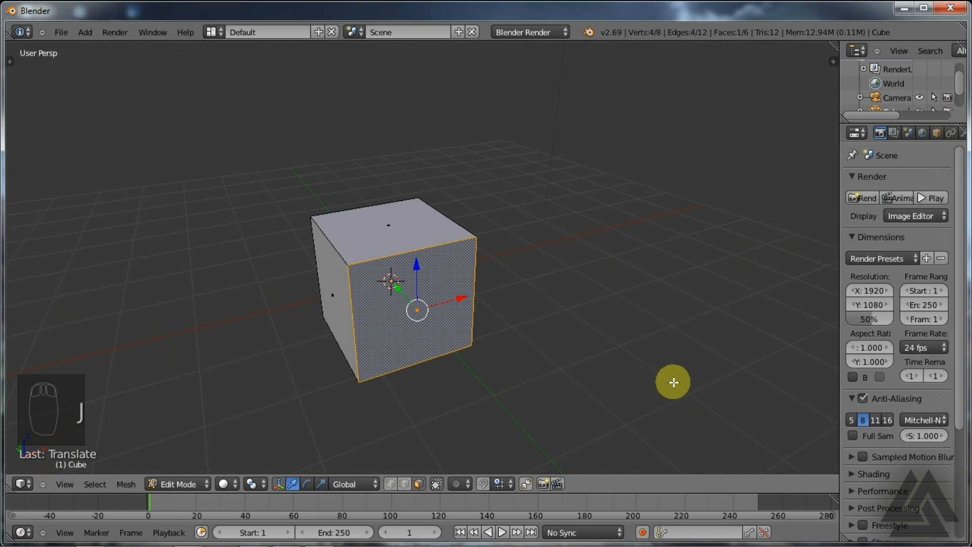
pyautogui.moveTo(508, 345); pyautogui.dragTo(472, 341, button='middle')
pyautogui.press('Fn')
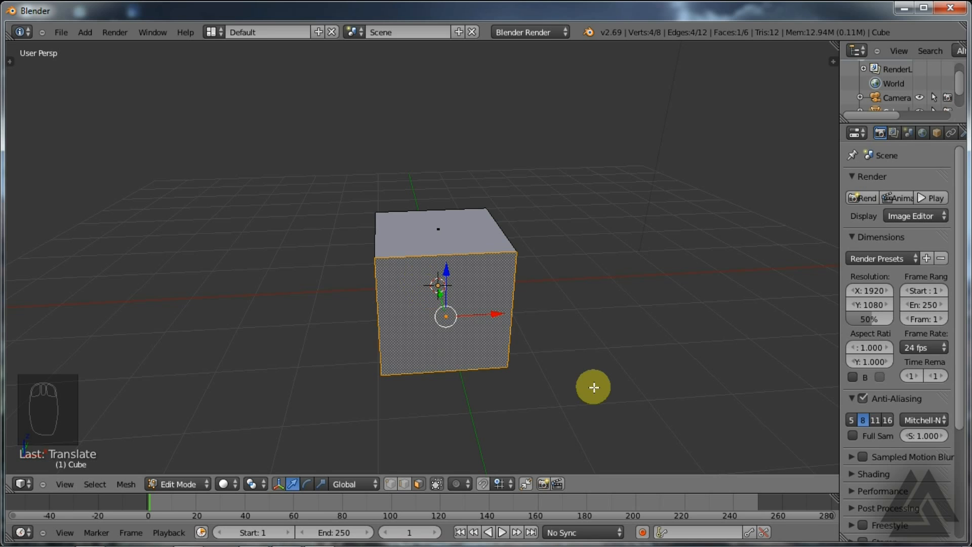
pyautogui.moveTo(683, 378); pyautogui.dragTo(585, 369, button='middle')
pyautogui.keyDown('shift'); pyautogui.moveTo(669, 347); pyautogui.dragTo(480, 347, button='middle'); pyautogui.keyUp('shift')
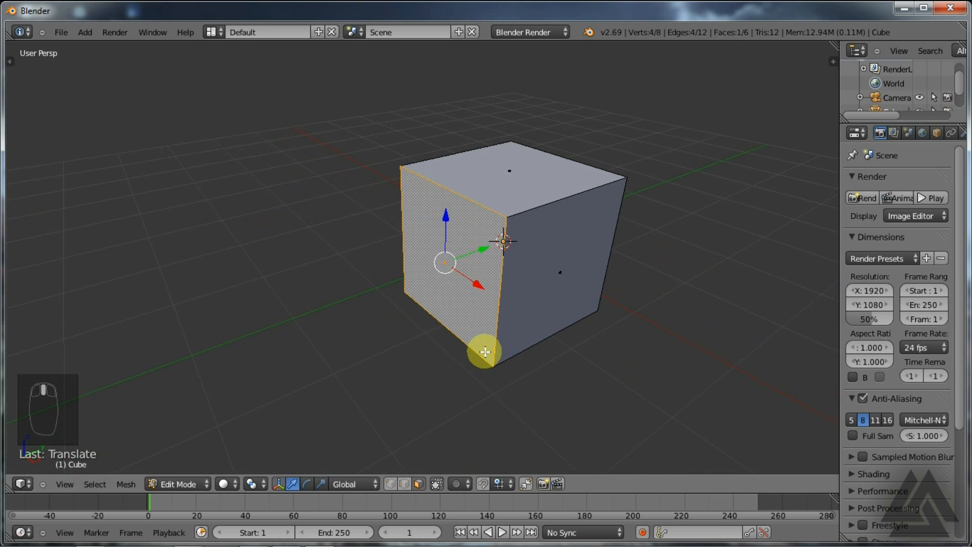
pyautogui.moveTo(485, 350); pyautogui.dragTo(596, 363, button='middle')
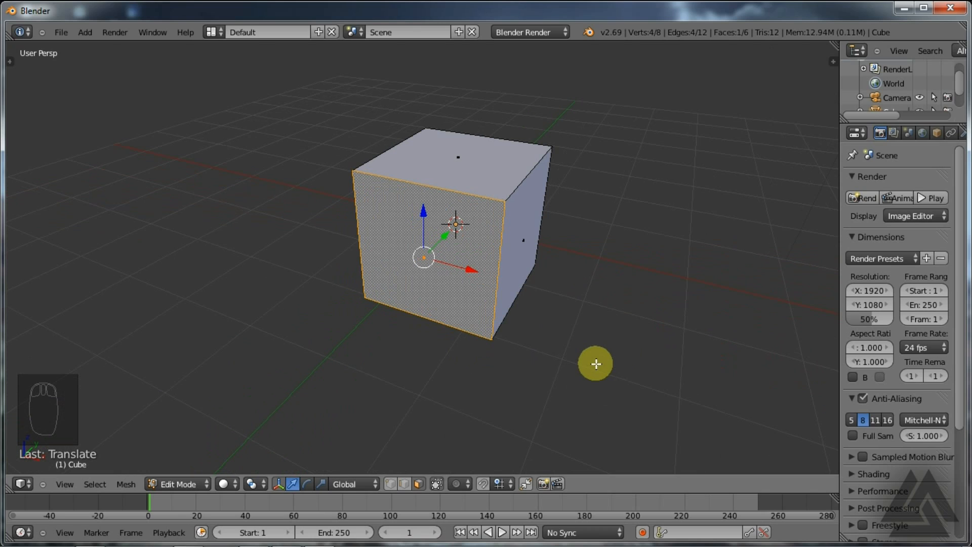
# Bring up the laptop's function-key overlay and change the Numeric Overlay setting
pyautogui.press('Fn')
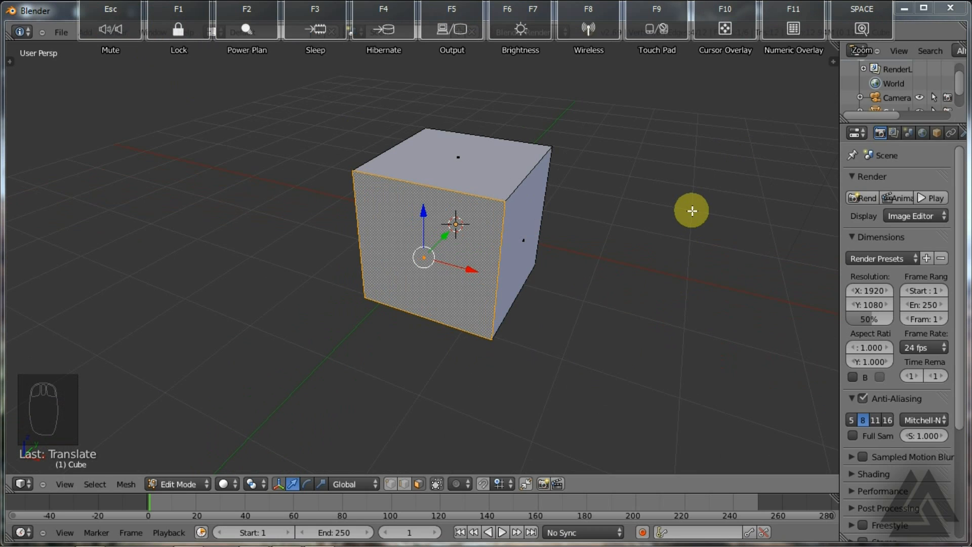
pyautogui.click(800, 14)
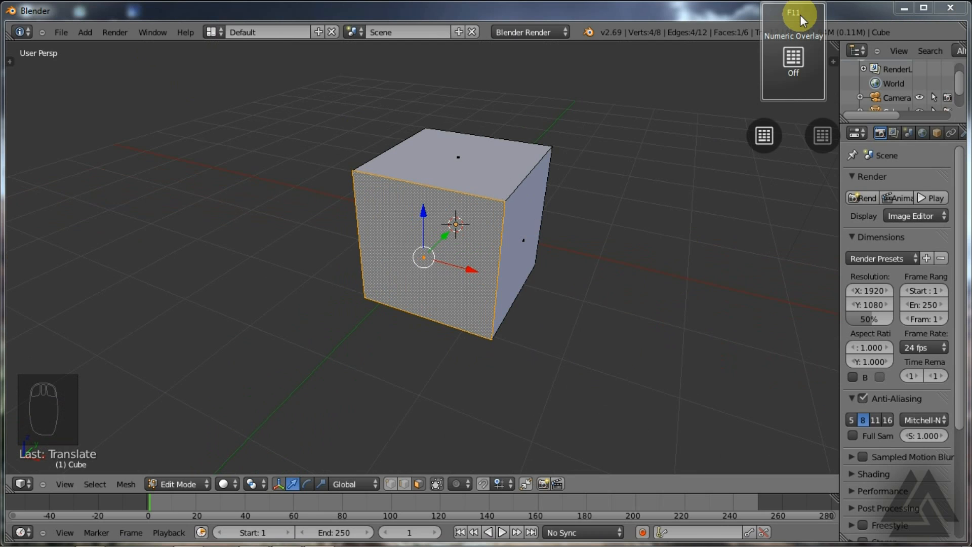
pyautogui.click(773, 139)
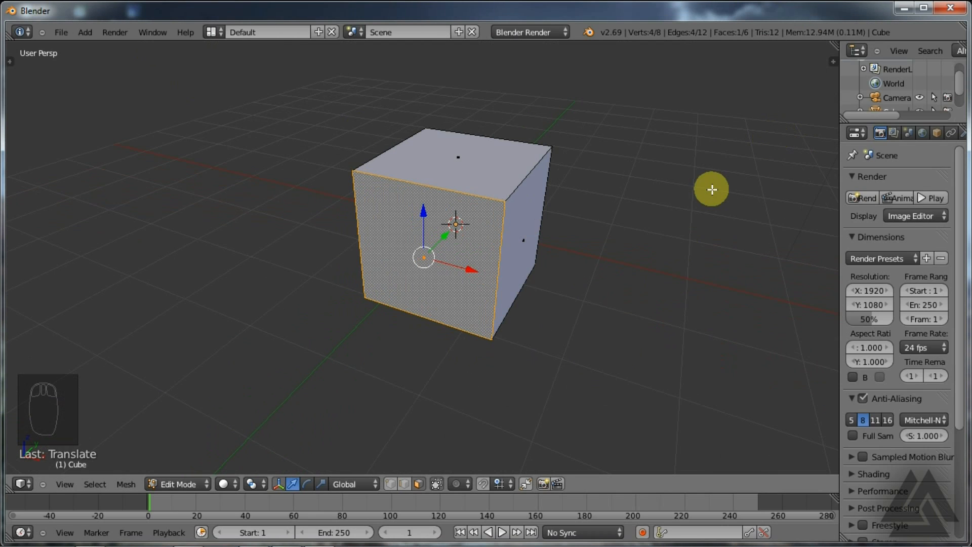
# Align the viewport to the Front view and centre the cube in it
pyautogui.moveTo(403, 308); pyautogui.dragTo(512, 357, button='middle')
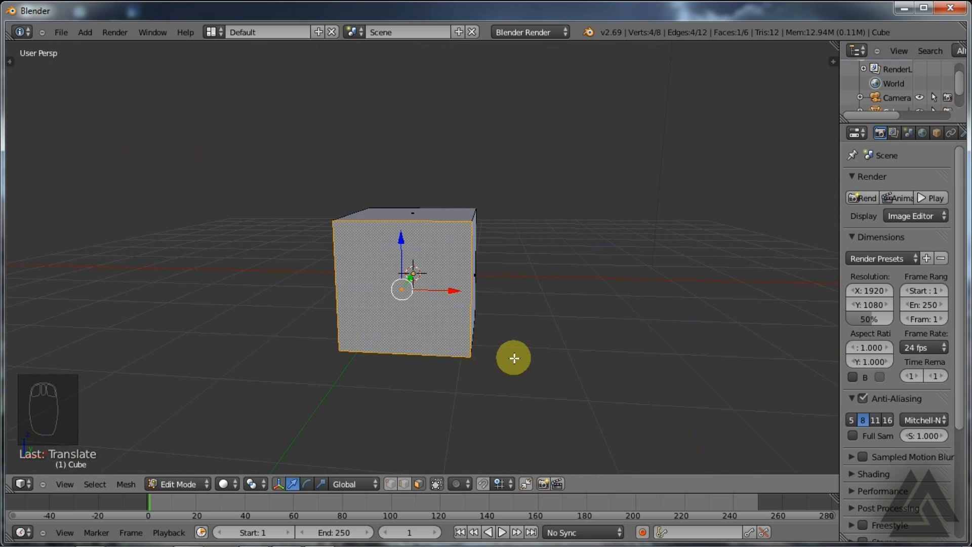
pyautogui.press('KP_1')
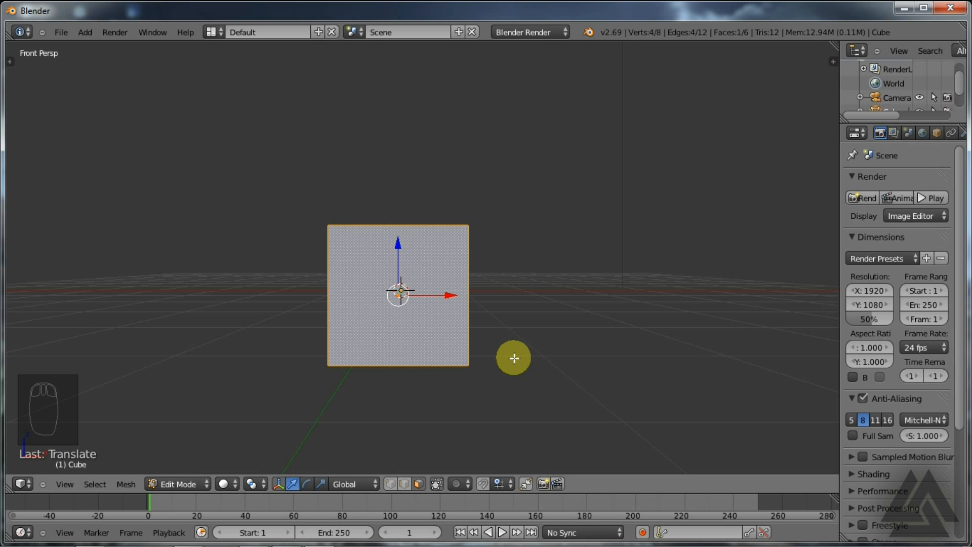
pyautogui.moveTo(524, 337); pyautogui.dragTo(580, 326, button='middle')
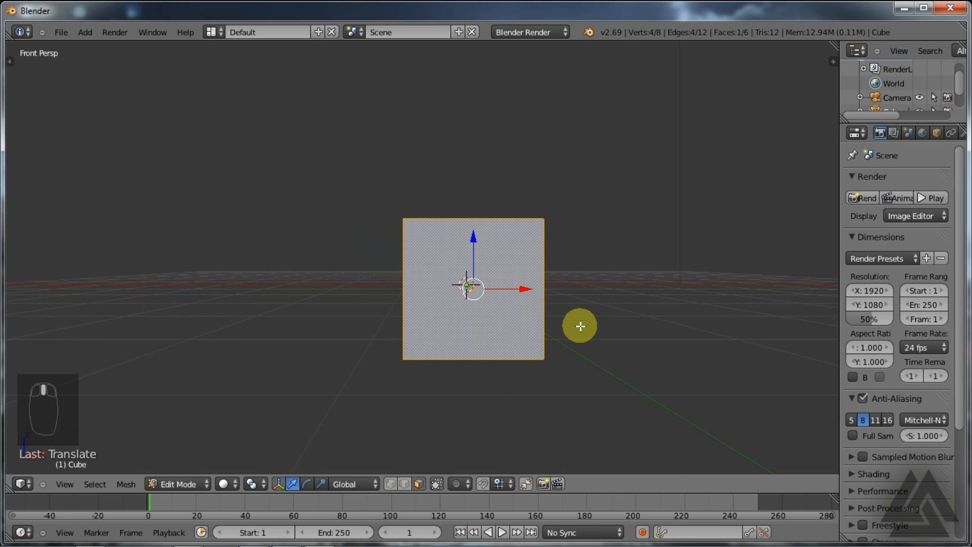
# Turn on Wireframe shading and change the Front view to orthographic projection
pyautogui.press('z')
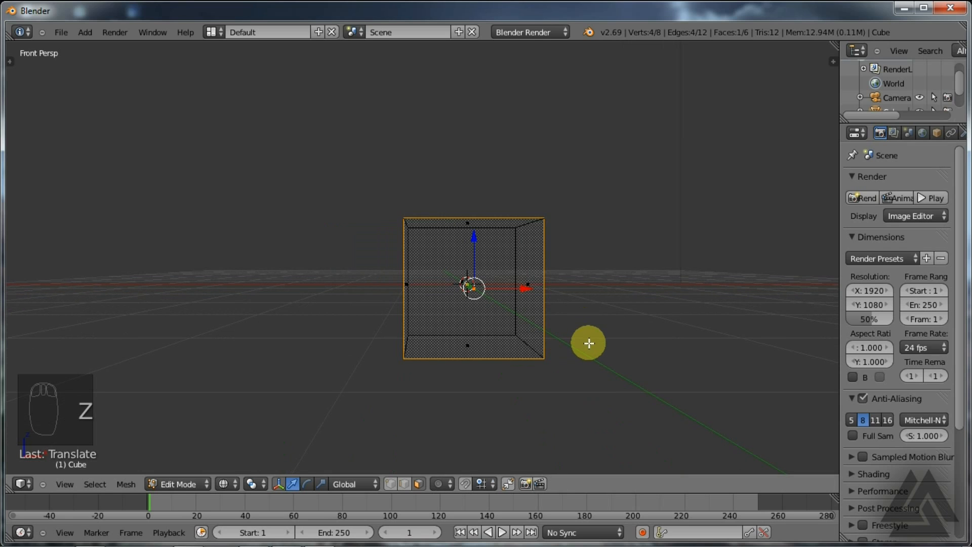
pyautogui.press('KP_1')
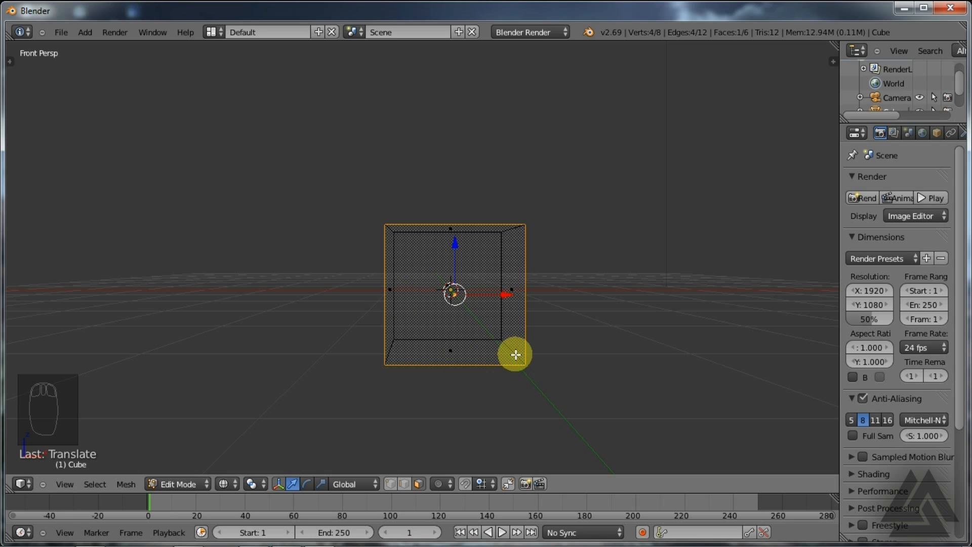
pyautogui.press('KP_5')
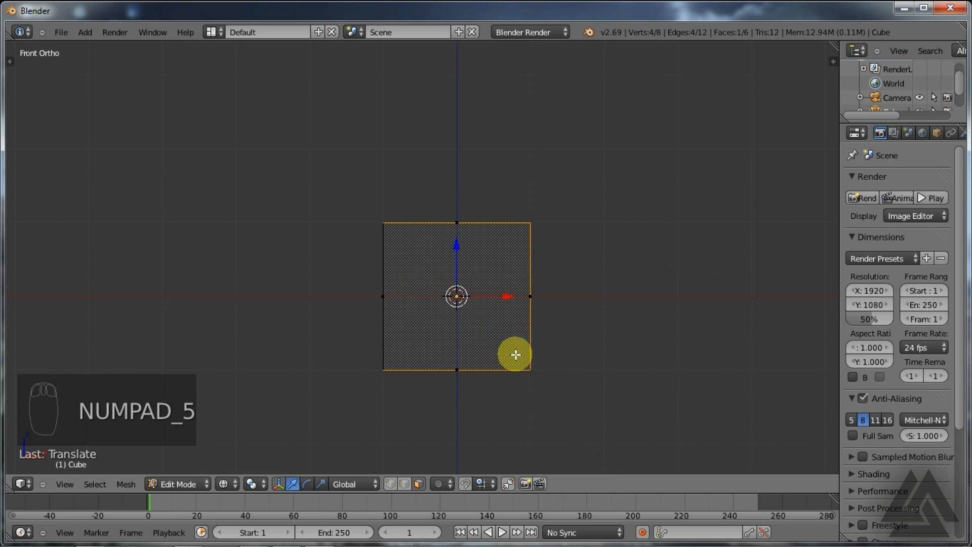
# Compare perspective and orthographic projection of the cube in the Front view by toggling repeatedly, ending in orthographic
pyautogui.keyDown('shift'); pyautogui.moveTo(568, 369); pyautogui.dragTo(532, 350, button='middle'); pyautogui.keyUp('shift')
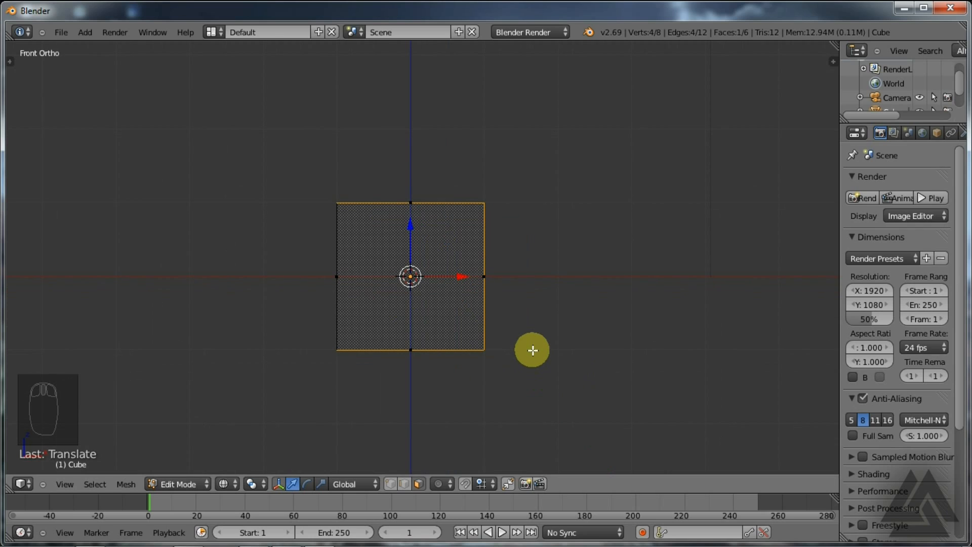
pyautogui.press('KP_5')
pyautogui.press('KP_5')
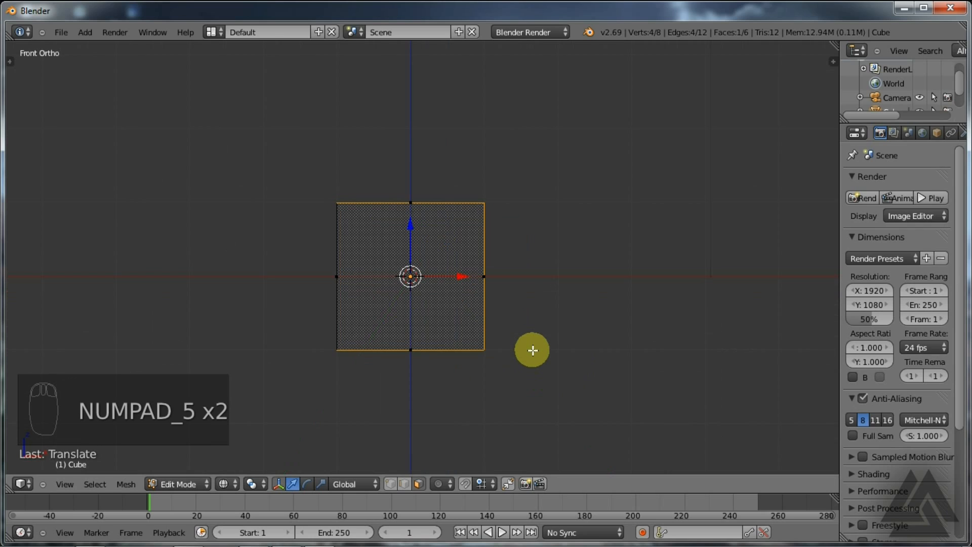
pyautogui.press('KP_5')
pyautogui.press('KP_5')
pyautogui.press('KP_5')
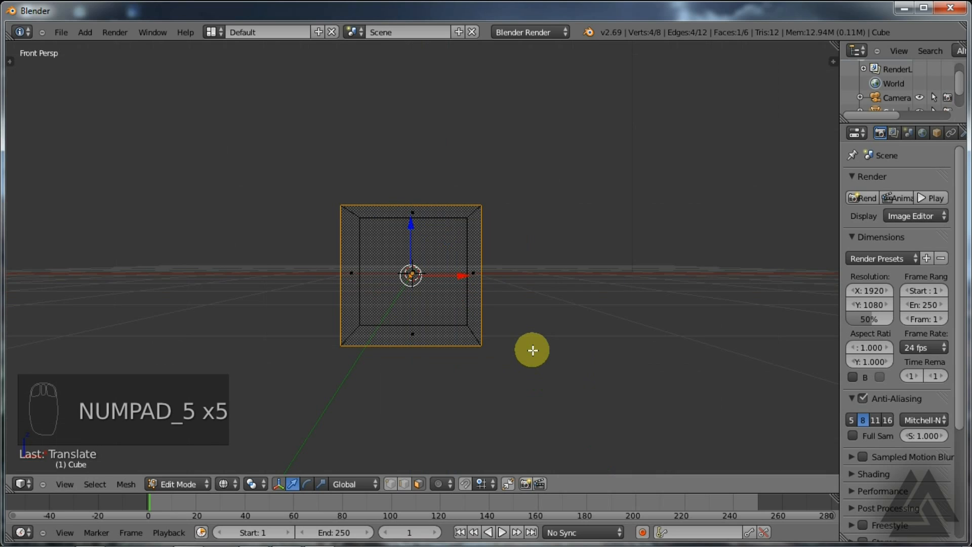
pyautogui.press('KP_5')
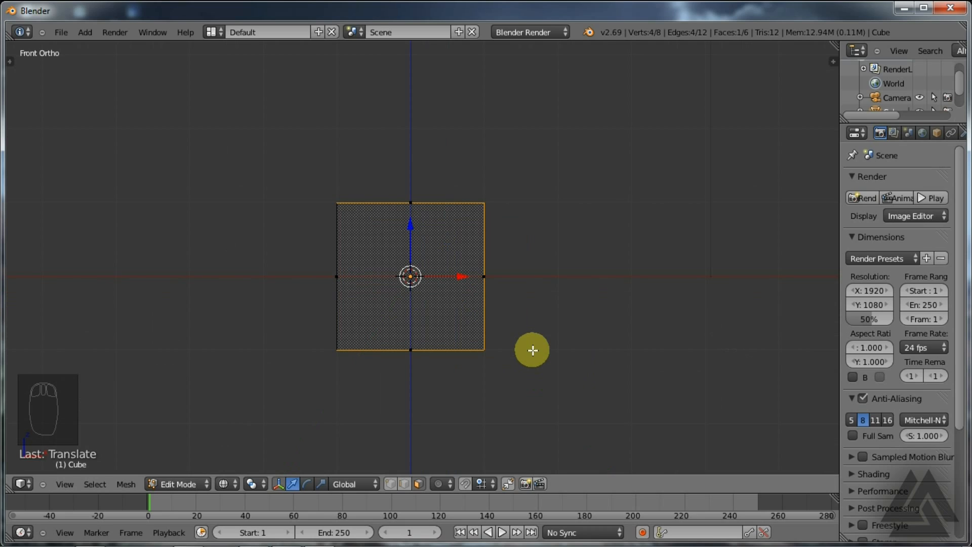
# Alternate between the Front and Right orthographic views of the cube, and finish in a centred Top view
pyautogui.press('KP_1')
pyautogui.press('KP_3')
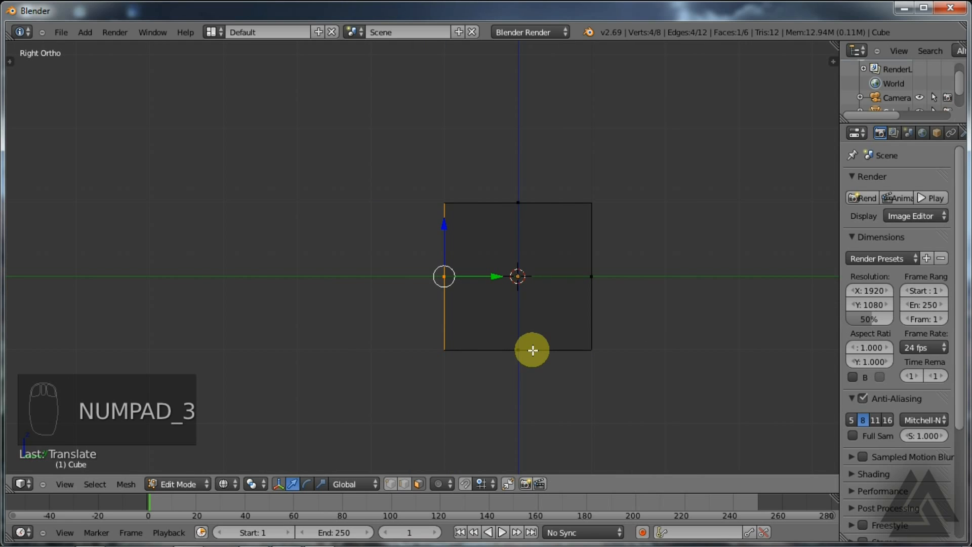
pyautogui.press('KP_1')
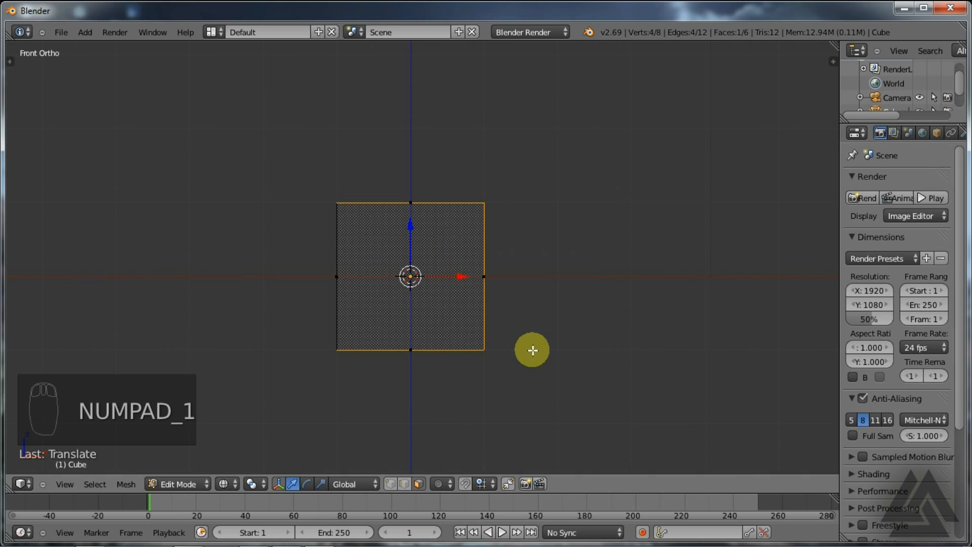
pyautogui.press('KP_3')
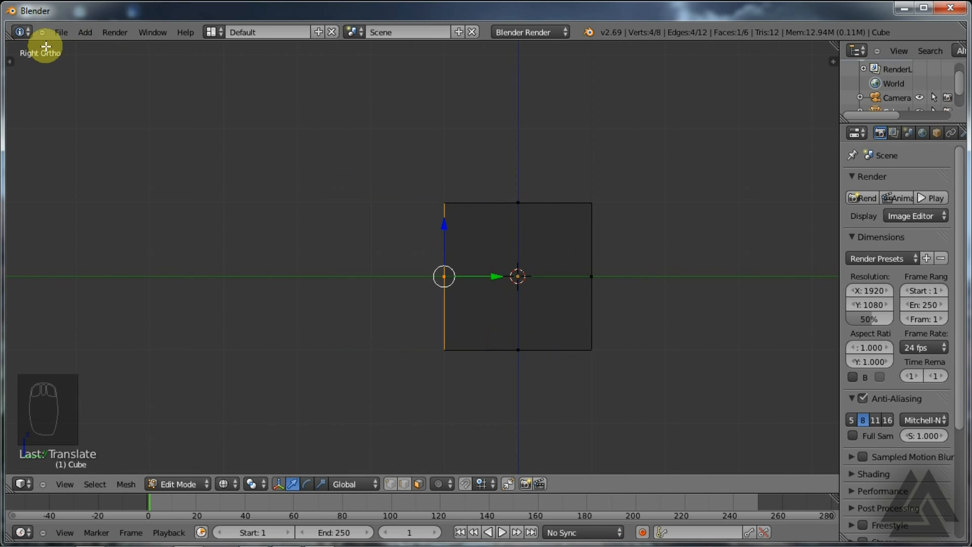
pyautogui.press('KP_1')
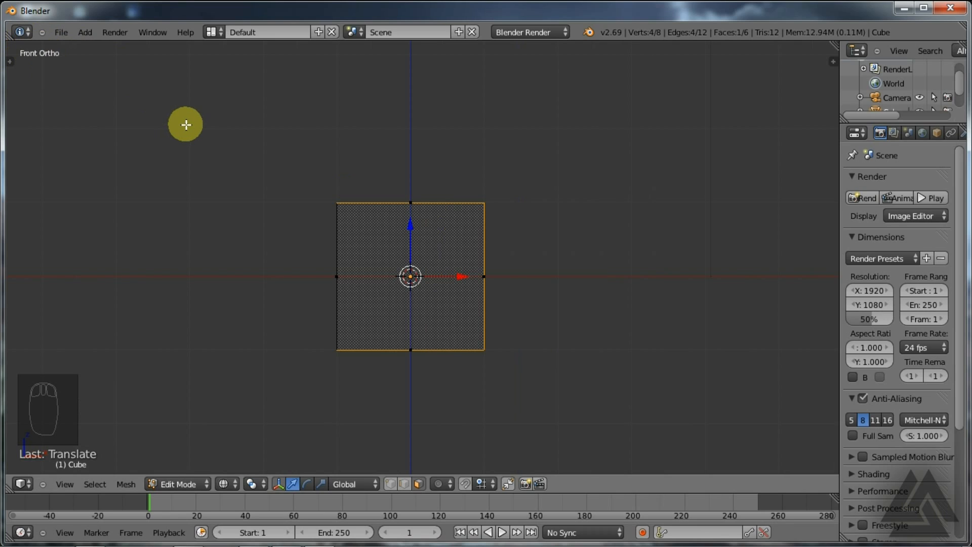
pyautogui.press('KP_3')
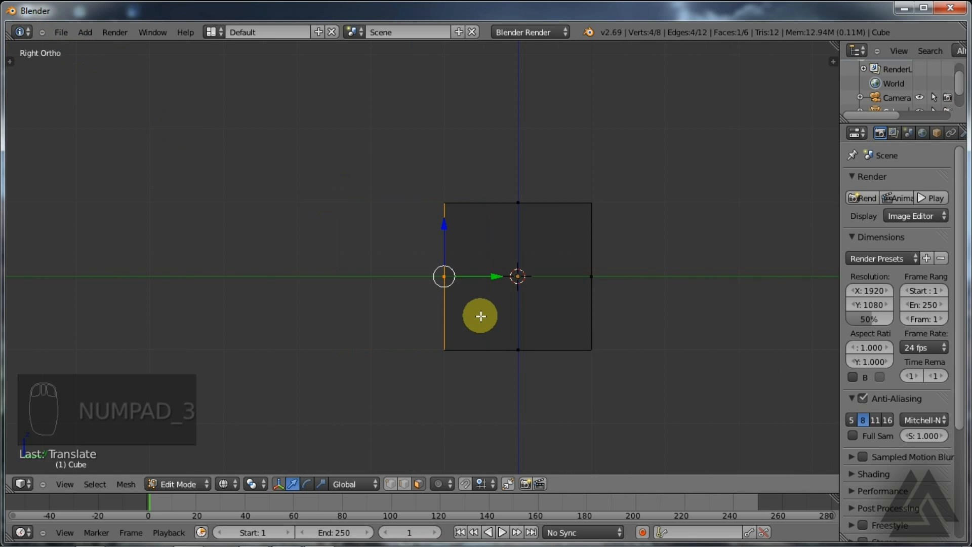
pyautogui.press('KP_7')
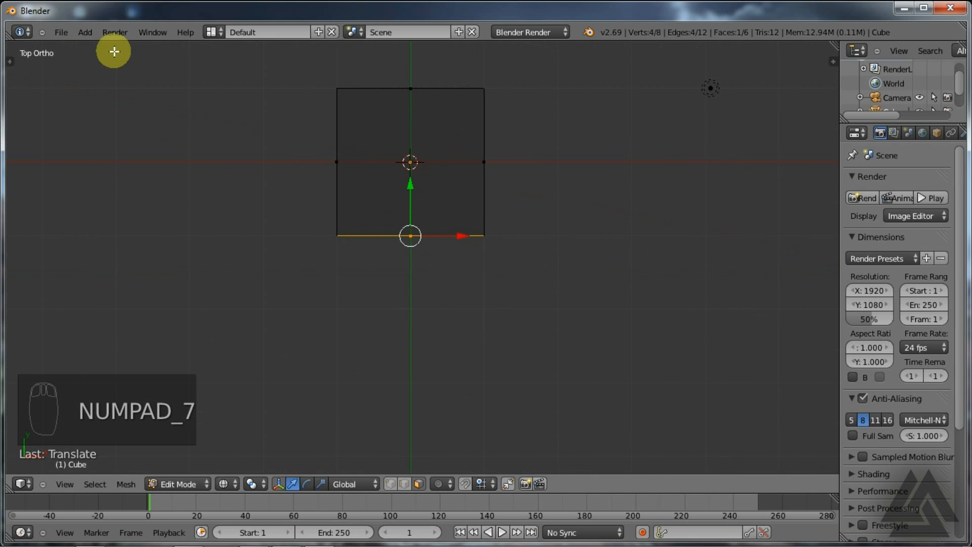
pyautogui.keyDown('shift'); pyautogui.moveTo(381, 150); pyautogui.dragTo(369, 213, button='middle'); pyautogui.keyUp('shift')
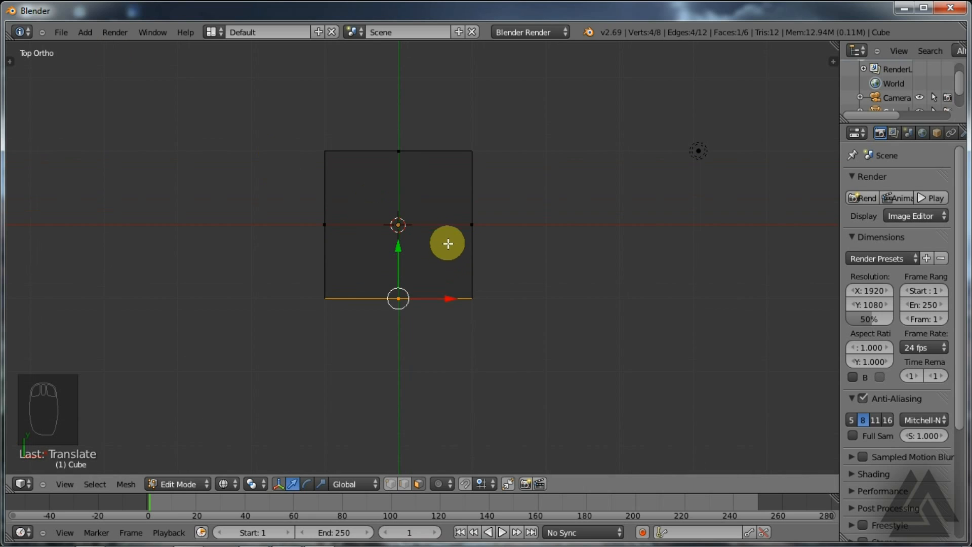
# View the cube in orthographic projection from the front, back, left and bottom in turn
pyautogui.press('KP_1')
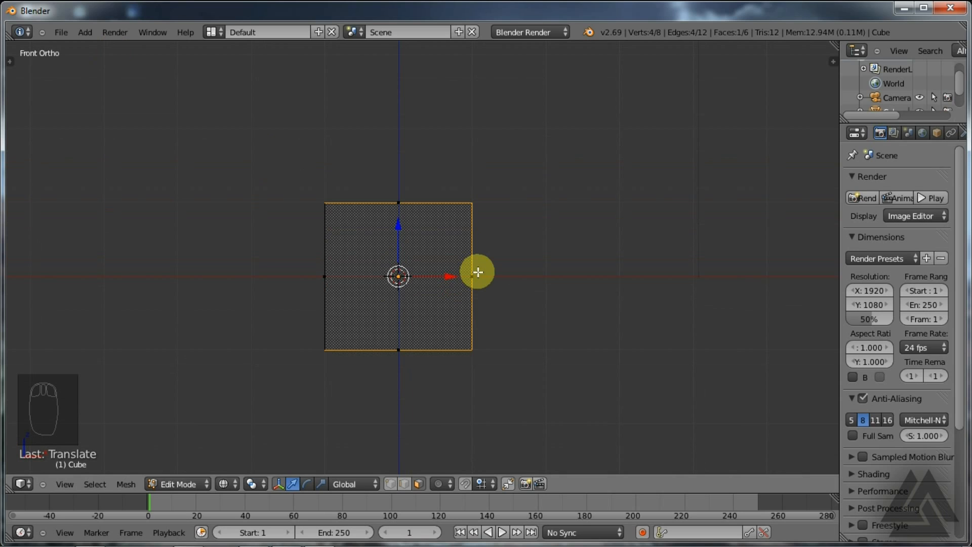
pyautogui.press('ctrl+KP_1')
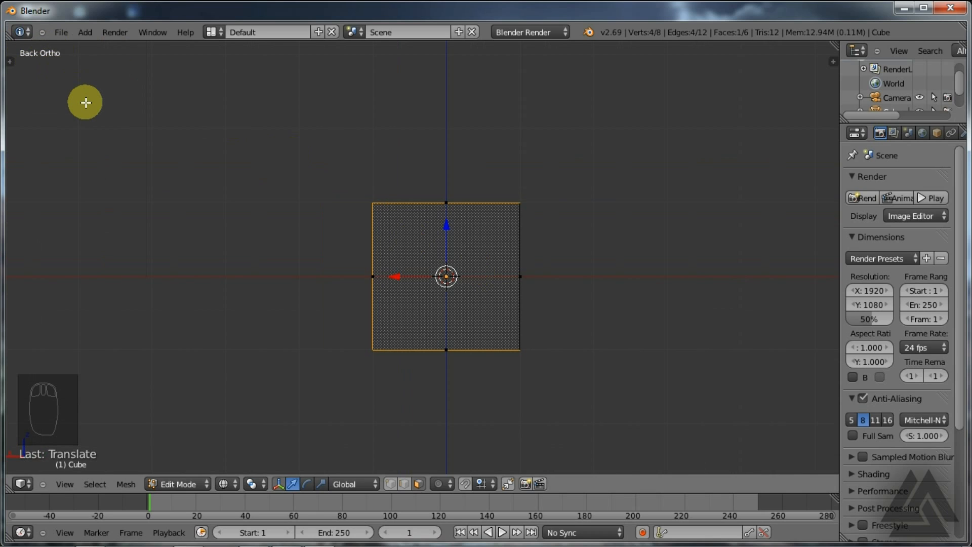
pyautogui.press('ctrl+KP_3')
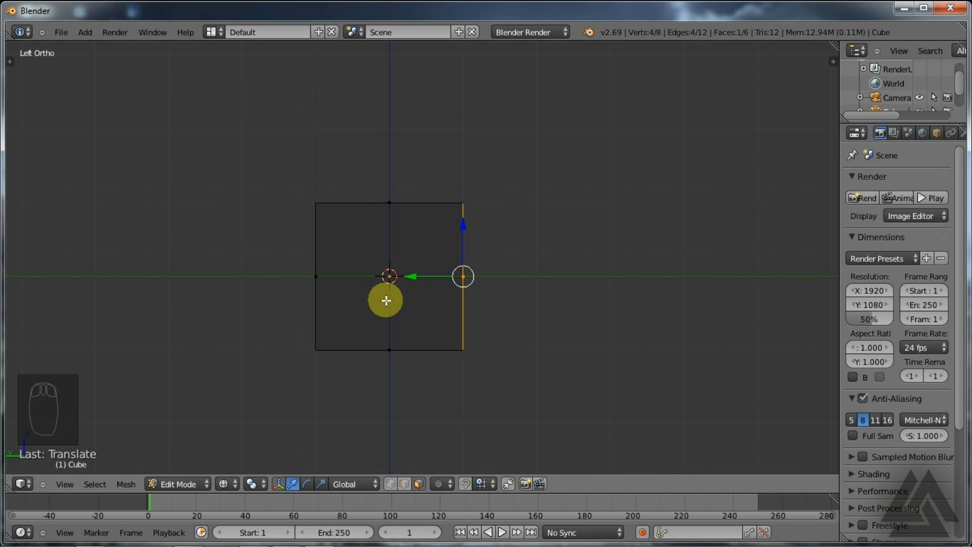
pyautogui.press('ctrl+KP_7')
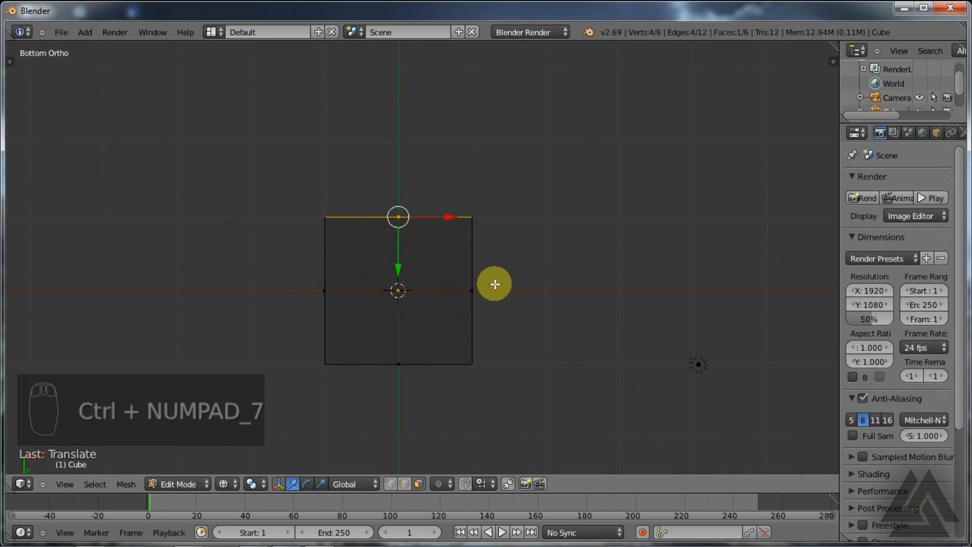
# Extrude the cube's selected front face outward in the Right orthographic view
pyautogui.press('KP_1')
pyautogui.moveTo(525, 314); pyautogui.dragTo(448, 334, button='middle')
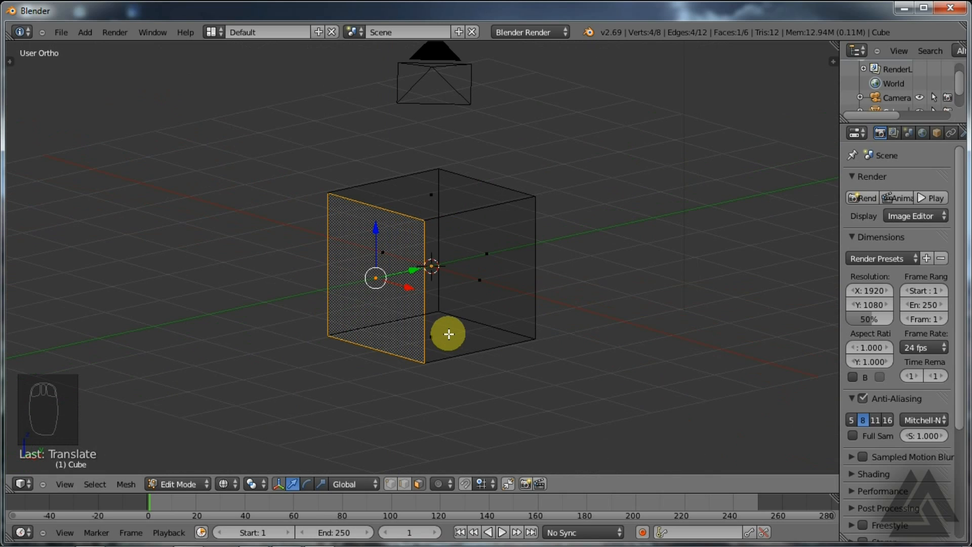
pyautogui.press('KP_3')
pyautogui.keyDown('shift'); pyautogui.moveTo(435, 351); pyautogui.dragTo(555, 350, button='middle'); pyautogui.keyUp('shift')
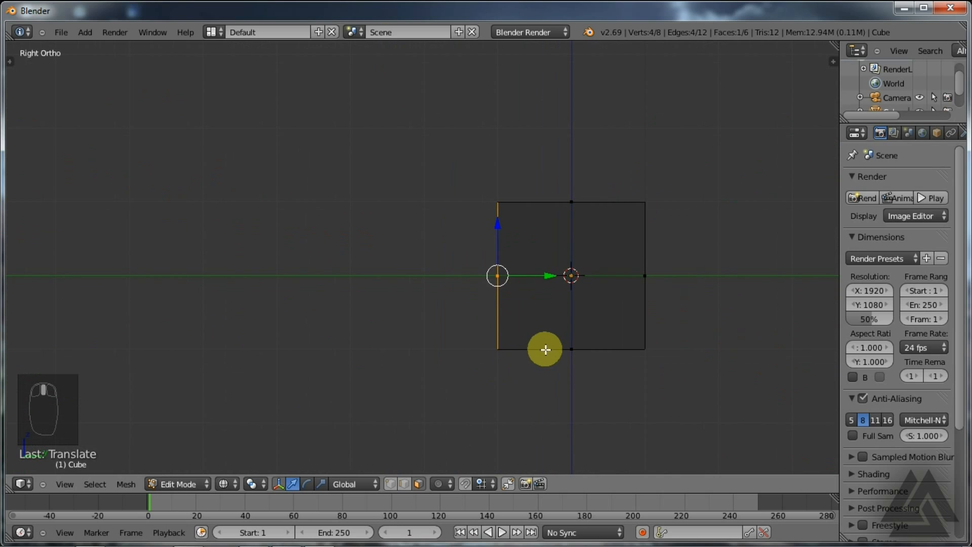
pyautogui.press('e')
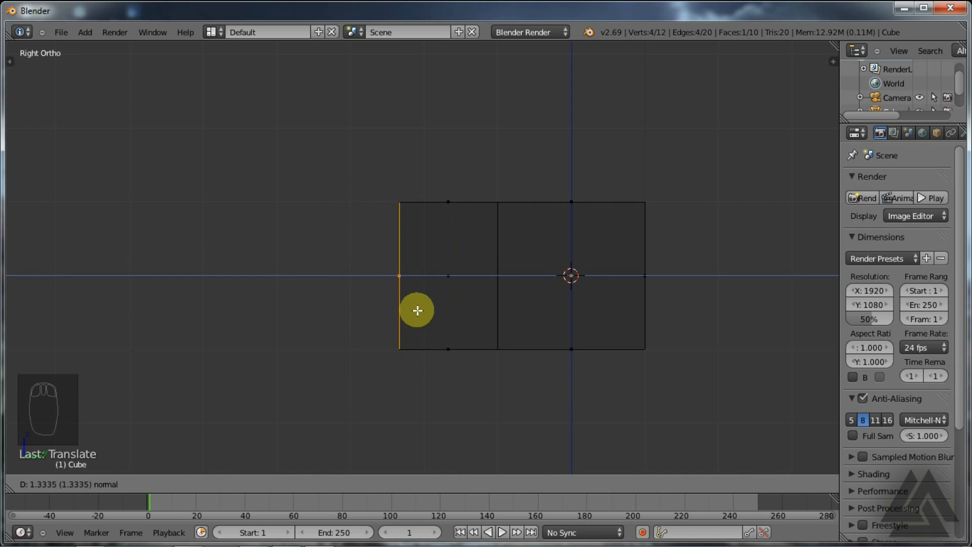
pyautogui.click(409, 309)
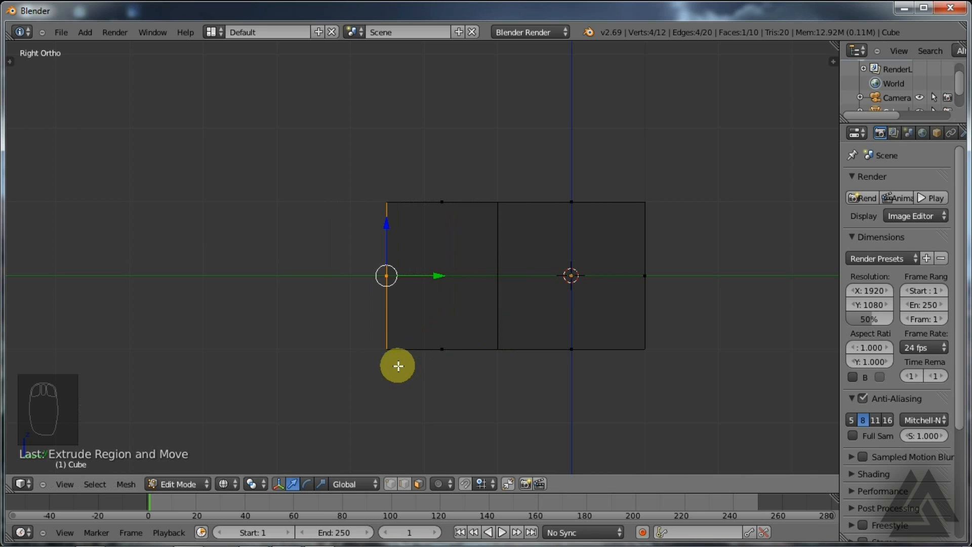
# Select the top face of the extruded section in Face select mode and extrude it upward into a raised block
pyautogui.moveTo(319, 232); pyautogui.dragTo(424, 270, button='middle')
pyautogui.moveTo(424, 270); pyautogui.dragTo(377, 354, button='middle')
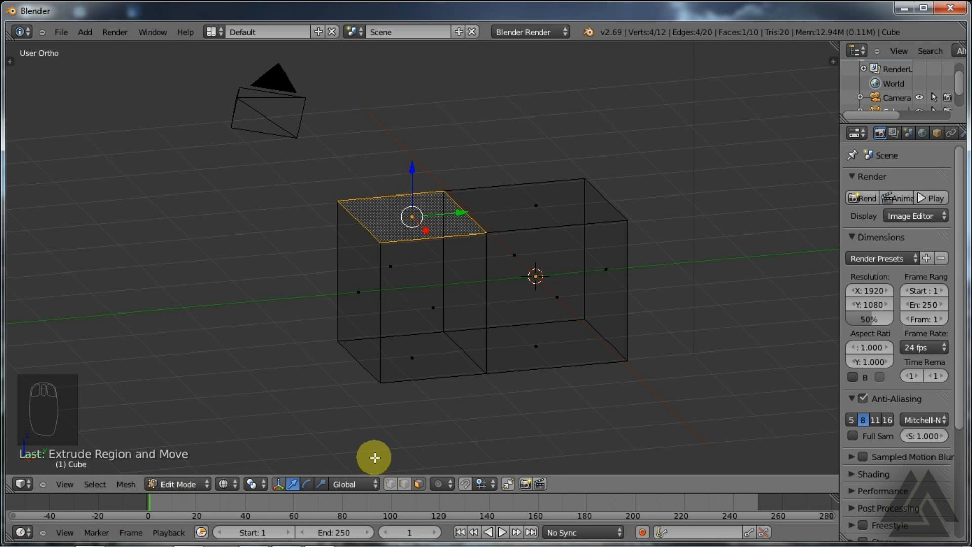
pyautogui.hotkey('ctrl', 'Tab')
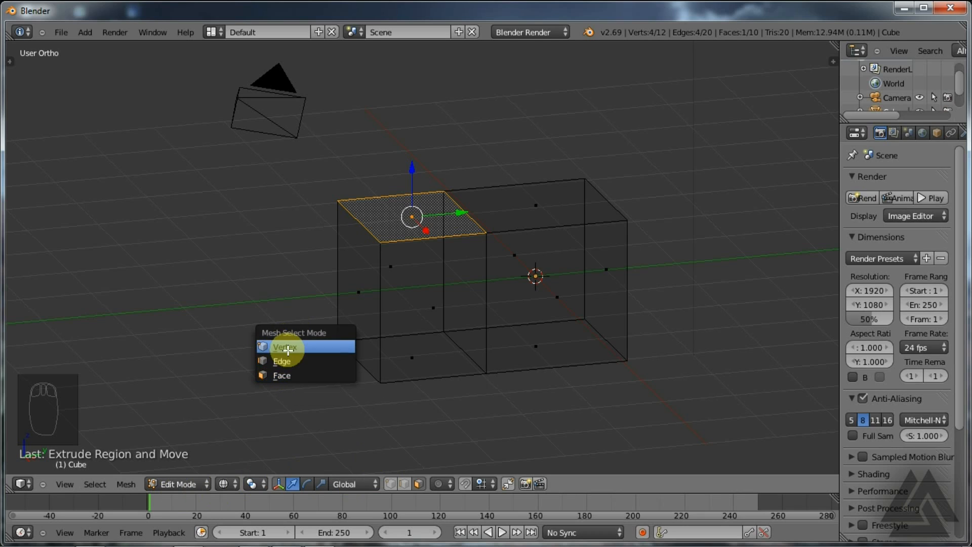
pyautogui.click(292, 377)
pyautogui.moveTo(291, 377); pyautogui.dragTo(553, 299, button='middle')
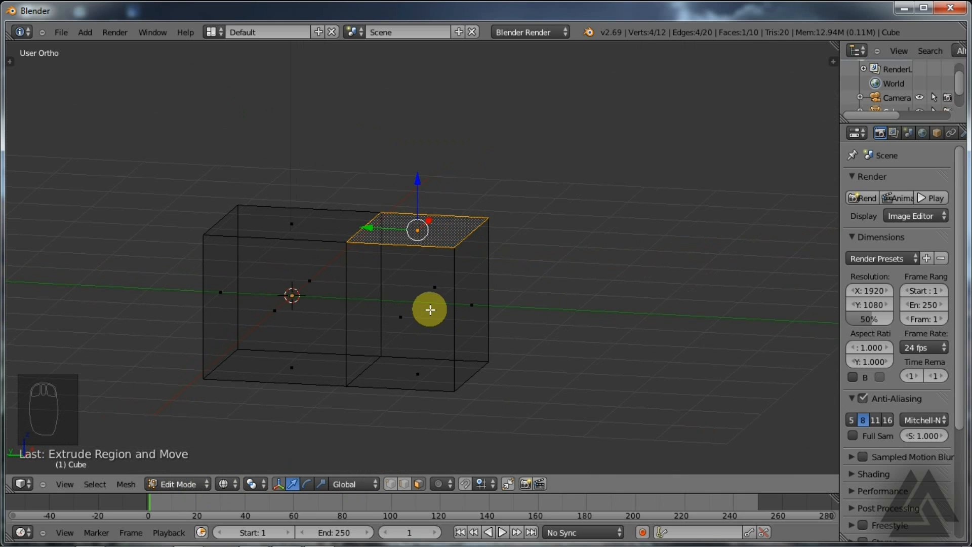
pyautogui.press('e')
pyautogui.click(481, 209)
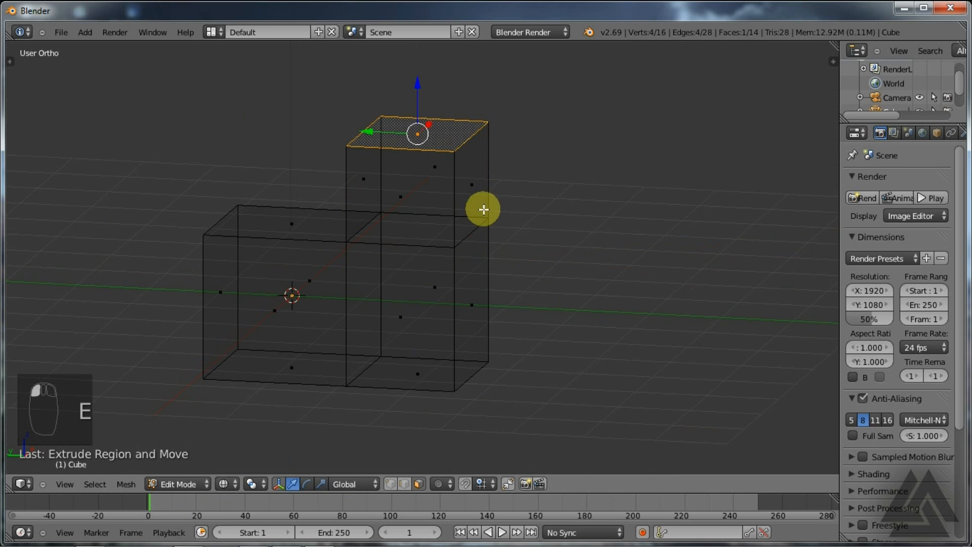
# Extrude two adjacent side faces of the raised block outward, one along negative Y and one along negative X
pyautogui.rightClick(473, 200)
pyautogui.moveTo(451, 358); pyautogui.dragTo(458, 338, button='middle')
pyautogui.press('e')
pyautogui.click(463, 371)
pyautogui.press('e')
pyautogui.click(369, 354)
# Extrude the original cube's positive X side face outward and change the viewport shading to Solid
pyautogui.moveTo(369, 354); pyautogui.dragTo(592, 350, button='middle')
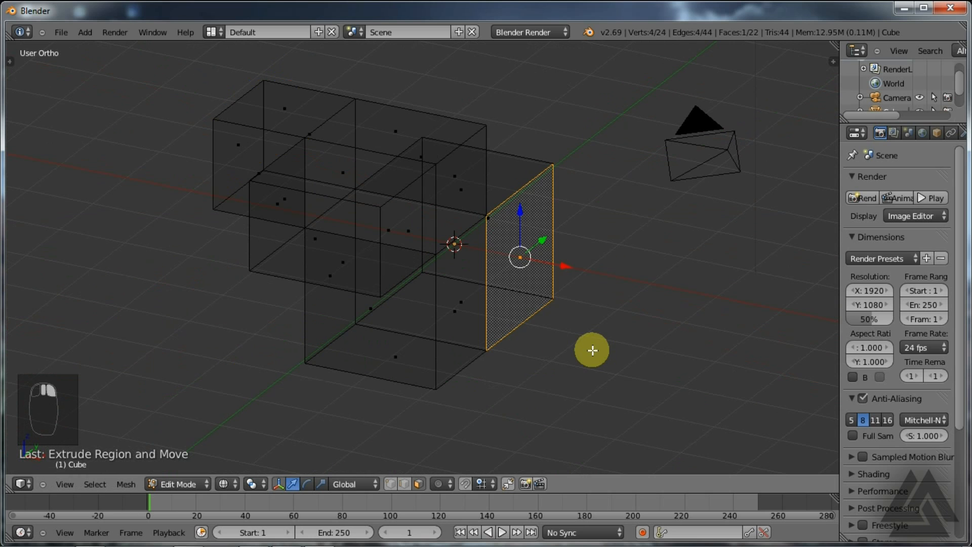
pyautogui.press('e')
pyautogui.click(558, 349)
pyautogui.press('z')
# Select the original cube's positive Y face and extrude it outward about 1.5 units
pyautogui.moveTo(497, 357)
pyautogui.mouseDown(button='middle')
pyautogui.moveTo(590, 356)
pyautogui.moveTo(559, 378)
pyautogui.moveTo(506, 379)
pyautogui.moveTo(593, 371)
pyautogui.moveTo(499, 373)
pyautogui.moveTo(451, 332)
pyautogui.moveTo(414, 373)
pyautogui.moveTo(240, 373)
pyautogui.moveTo(562, 344)
pyautogui.moveTo(362, 360)
pyautogui.moveTo(354, 351)
pyautogui.mouseUp(button='middle')
pyautogui.rightClick(488, 339)
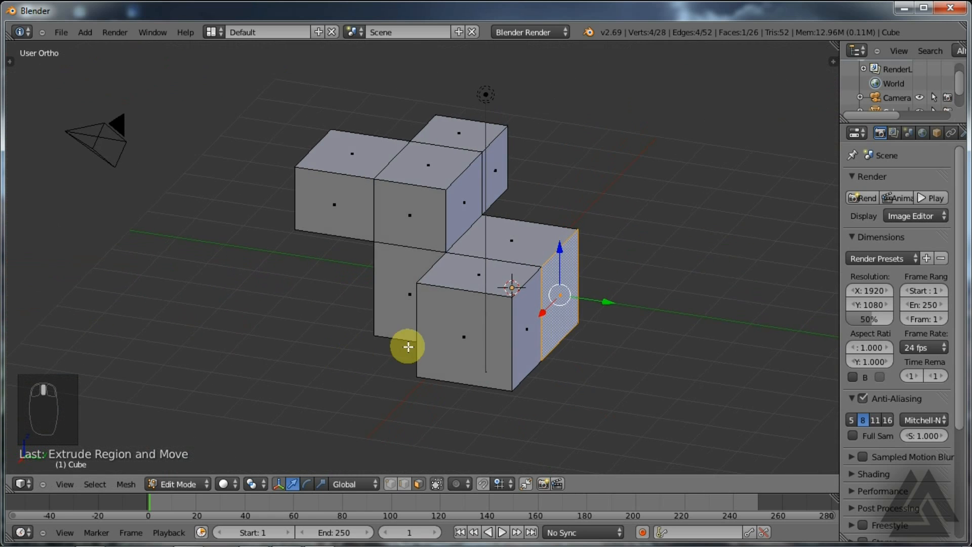
pyautogui.press('e')
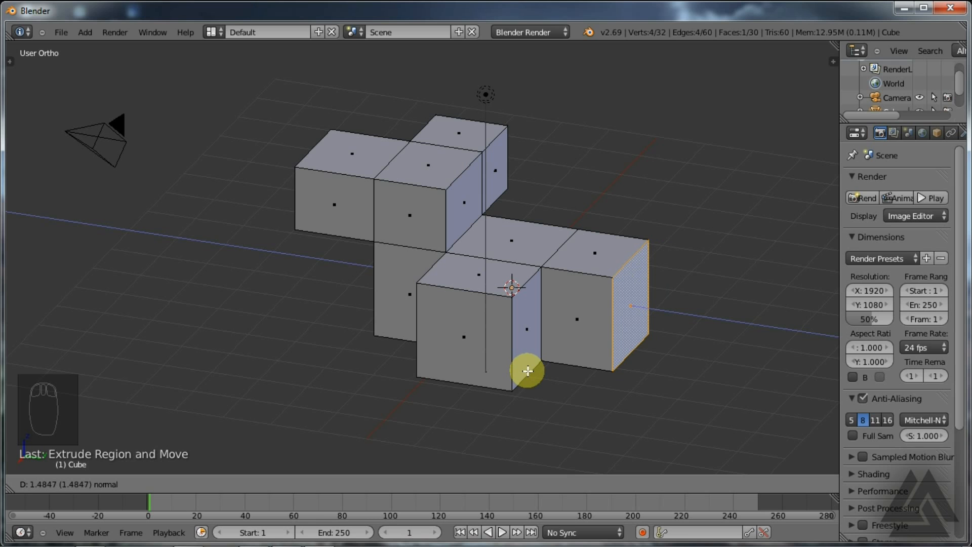
pyautogui.click(529, 369)
# Try to rotate the selected end face freely from two different view angles, cancelling each rotation
pyautogui.moveTo(560, 400); pyautogui.dragTo(362, 373, button='middle')
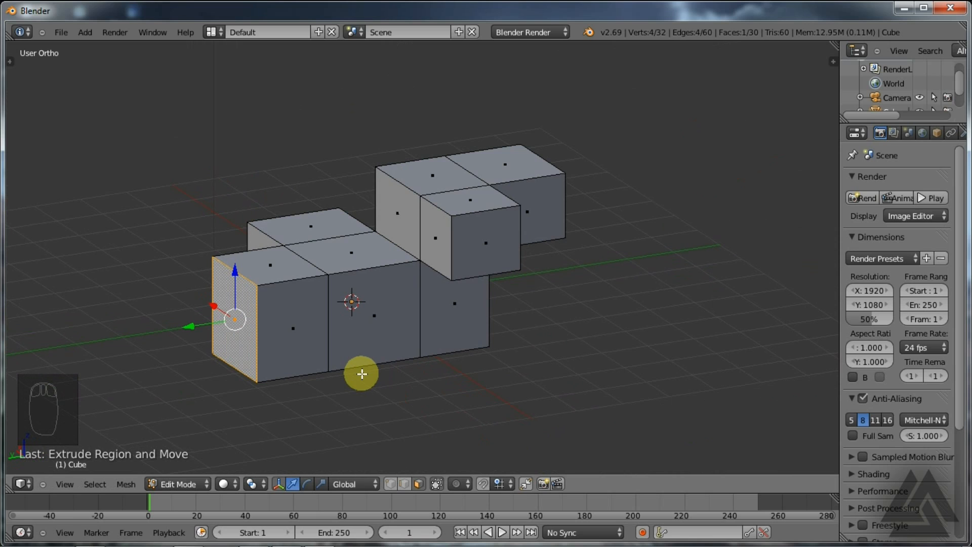
pyautogui.press('r')
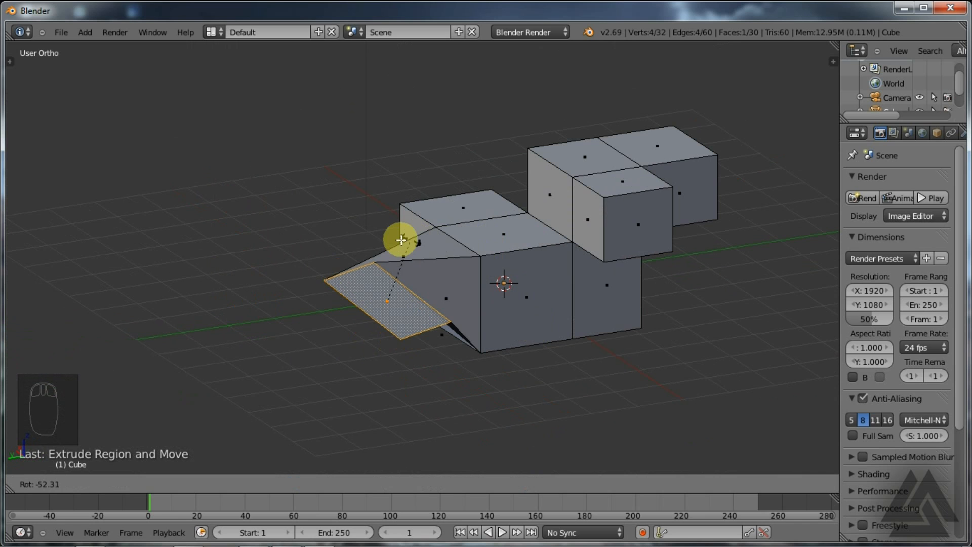
pyautogui.press('Escape')
pyautogui.moveTo(427, 369); pyautogui.dragTo(645, 372, button='middle')
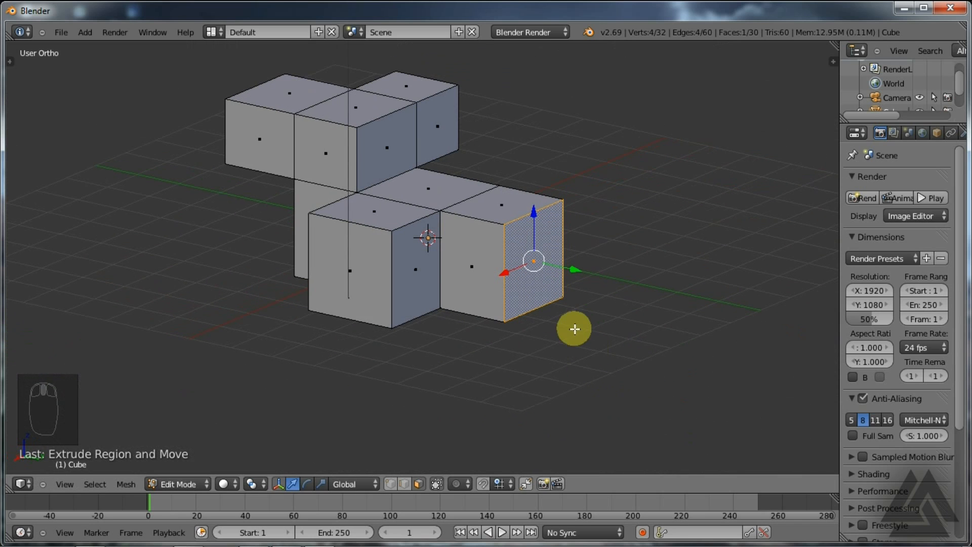
pyautogui.keyDown('shift'); pyautogui.moveTo(564, 341); pyautogui.dragTo(509, 362, button='middle'); pyautogui.keyUp('shift')
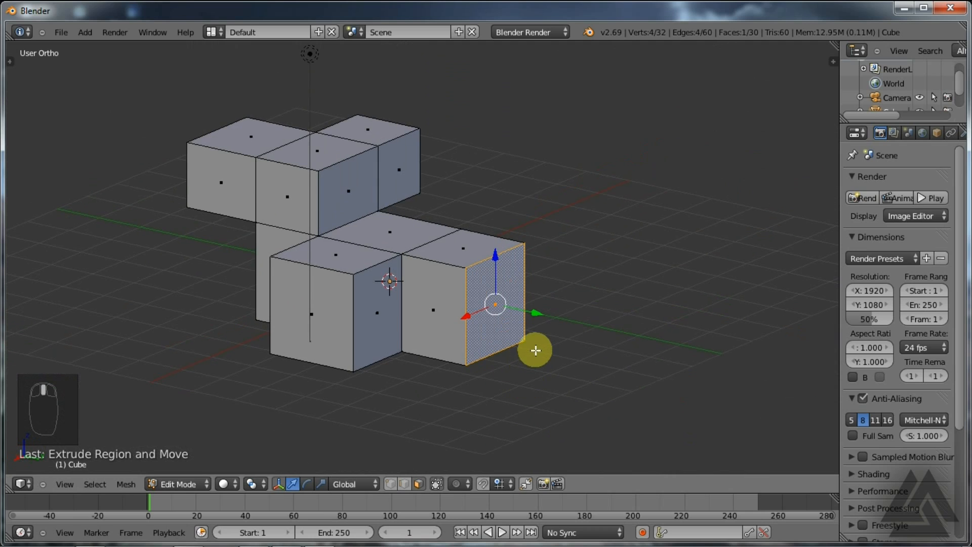
pyautogui.press('r')
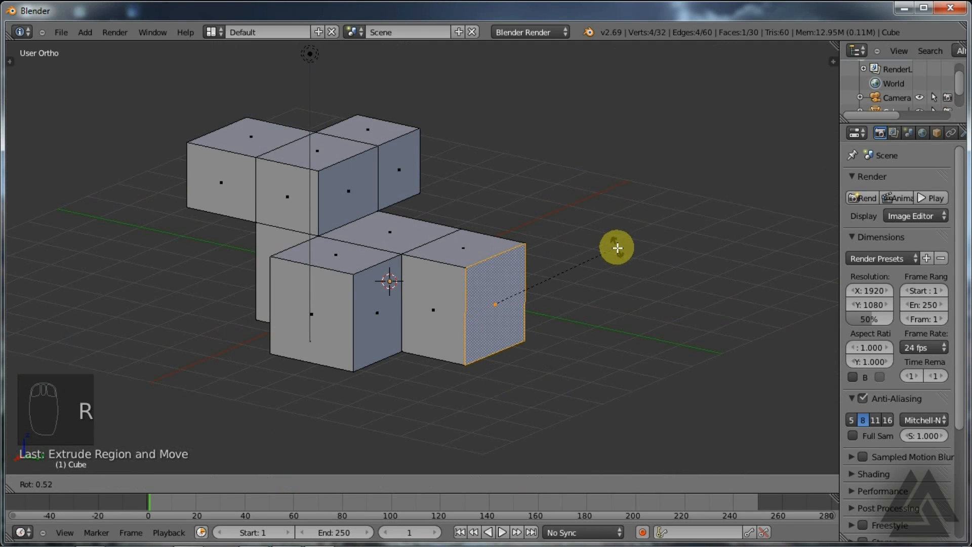
pyautogui.rightClick(617, 247)
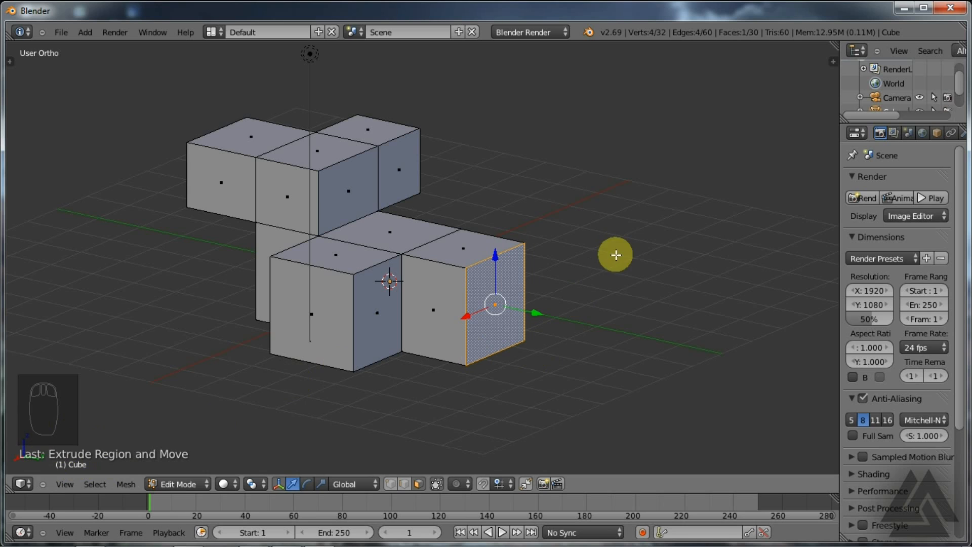
# Try rotating the end face around the global X, Z and Y axes, and undo the Y rotation
pyautogui.press('r')
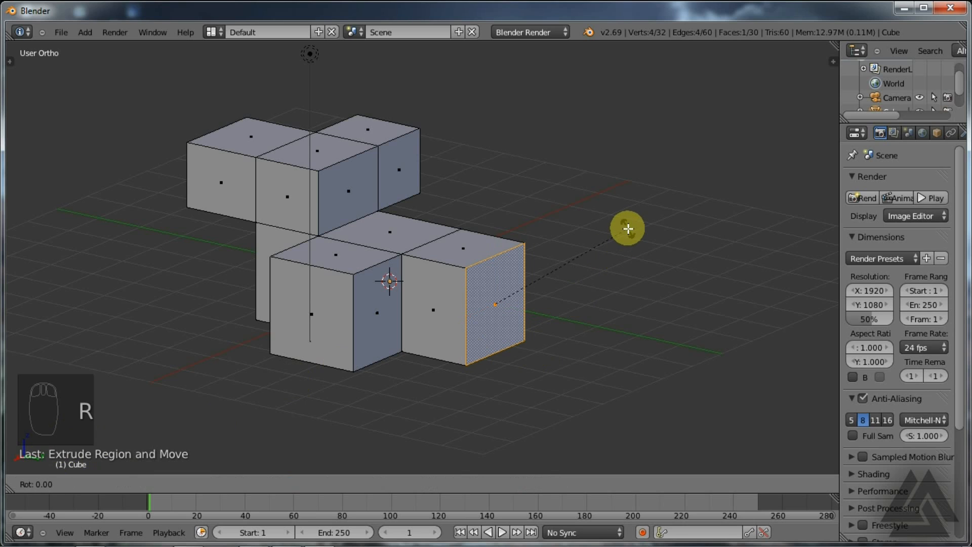
pyautogui.press('x')
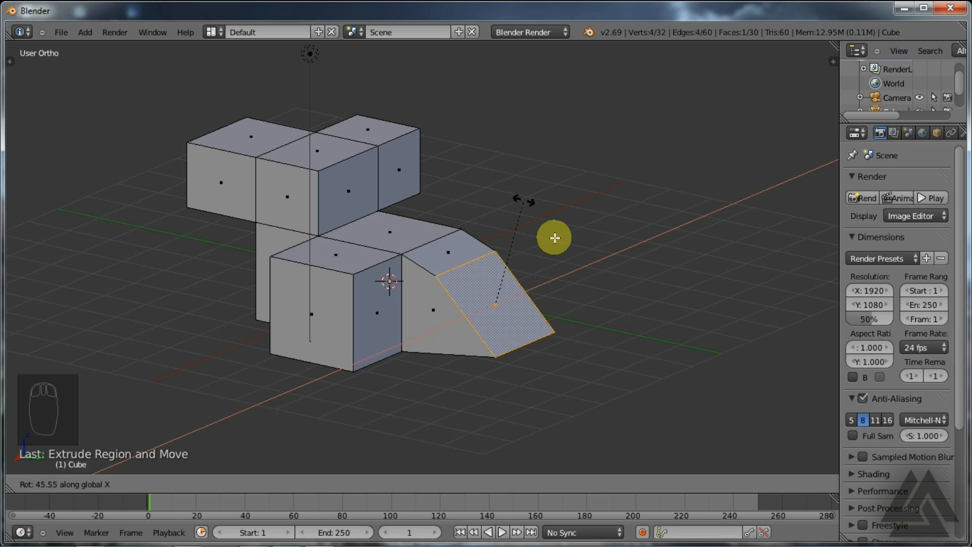
pyautogui.rightClick(554, 368)
pyautogui.press('r')
pyautogui.press('z')
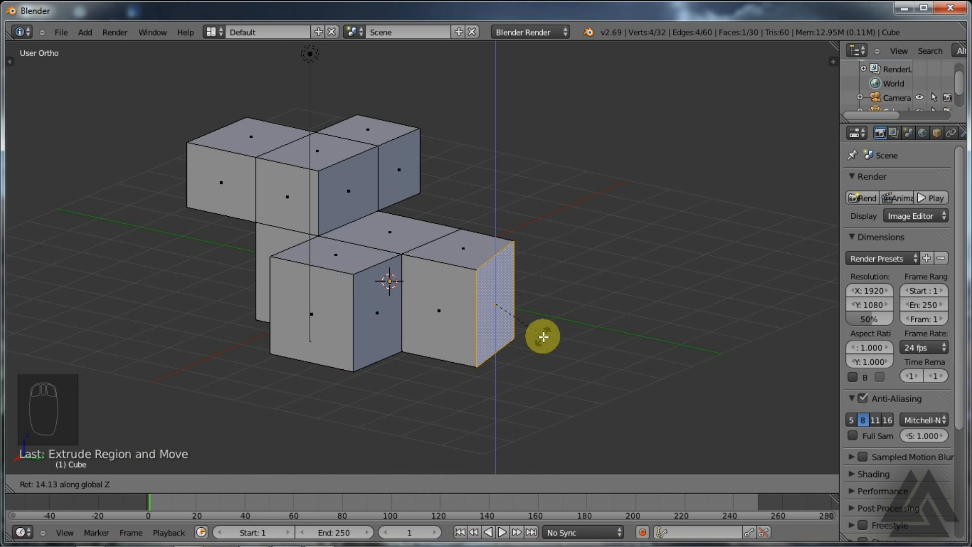
pyautogui.press('y')
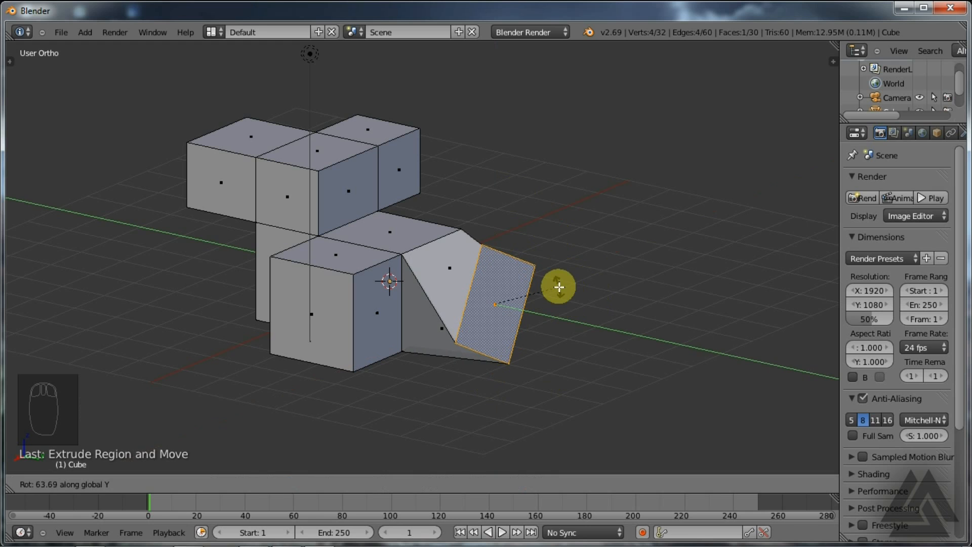
pyautogui.click(569, 295)
pyautogui.moveTo(590, 305); pyautogui.dragTo(507, 302, button='middle')
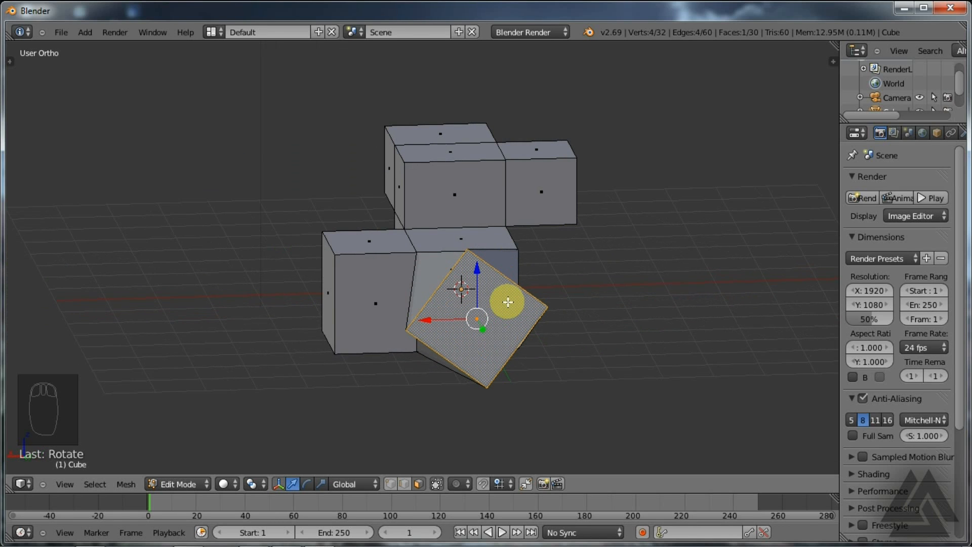
pyautogui.hotkey('ctrl', 'z')
# Rotate the end face around the X axis into a slant and check its profile in the Right view
pyautogui.moveTo(508, 301); pyautogui.dragTo(614, 334, button='middle')
pyautogui.moveTo(549, 385); pyautogui.dragTo(584, 369, button='middle')
pyautogui.press('r')
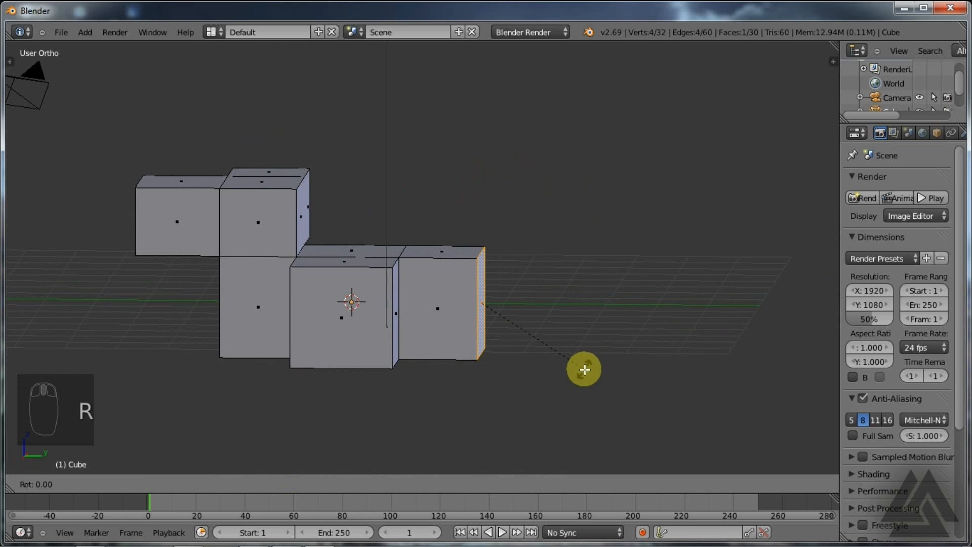
pyautogui.click(582, 348)
pyautogui.moveTo(581, 348); pyautogui.dragTo(297, 326, button='middle')
pyautogui.press('KP_3')
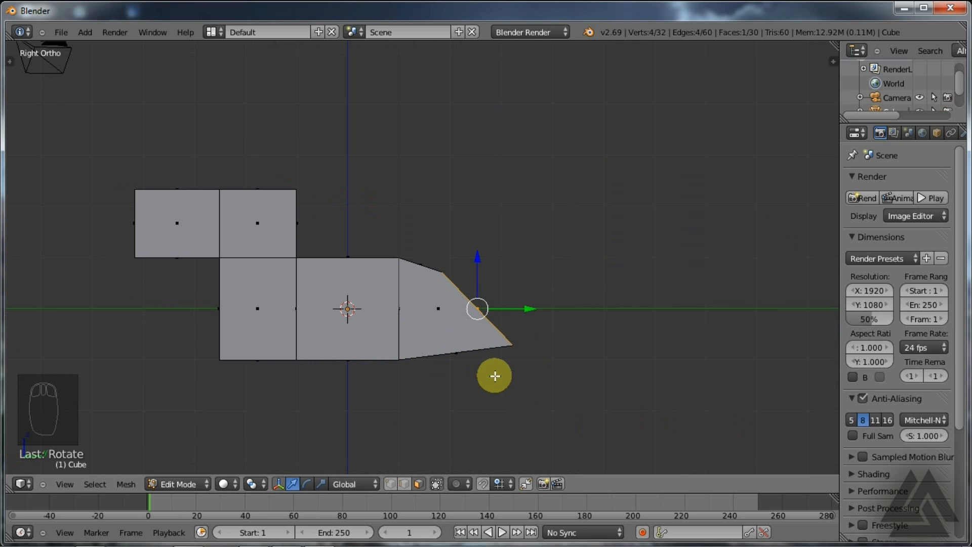
pyautogui.moveTo(494, 375); pyautogui.dragTo(251, 402, button='middle')
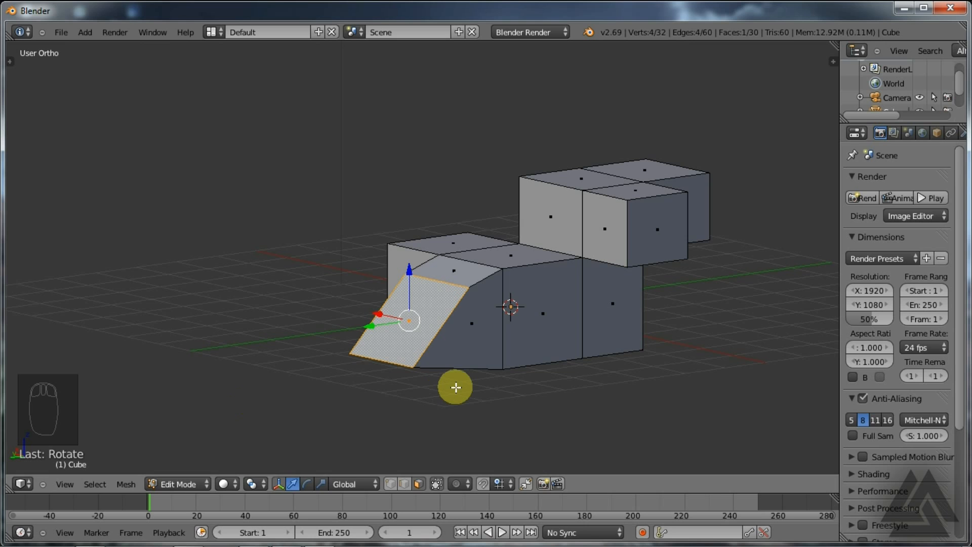
pyautogui.press('r')
pyautogui.press('x')
pyautogui.click(501, 352)
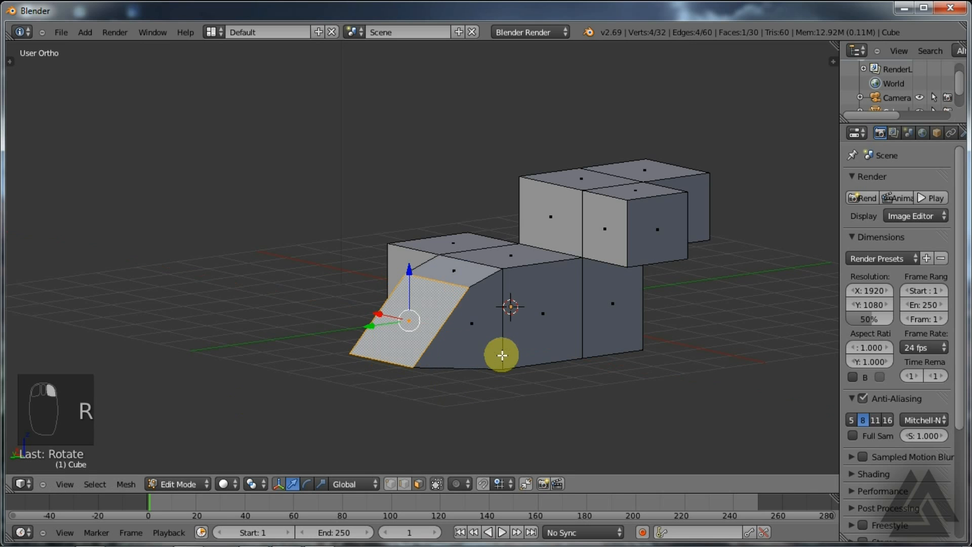
# Select the slanted end face again and scale it down uniformly
pyautogui.moveTo(469, 388); pyautogui.dragTo(632, 410, button='middle')
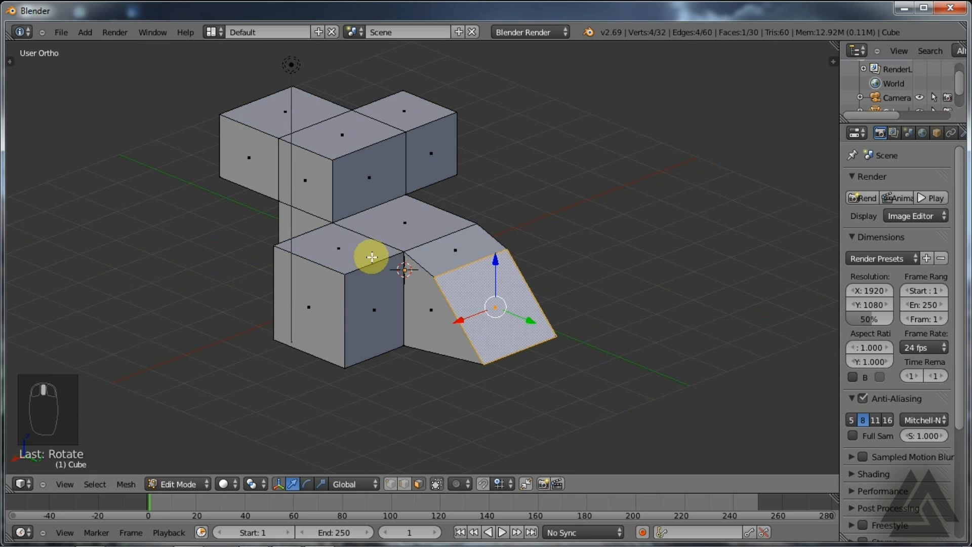
pyautogui.moveTo(461, 303); pyautogui.dragTo(645, 384, button='middle')
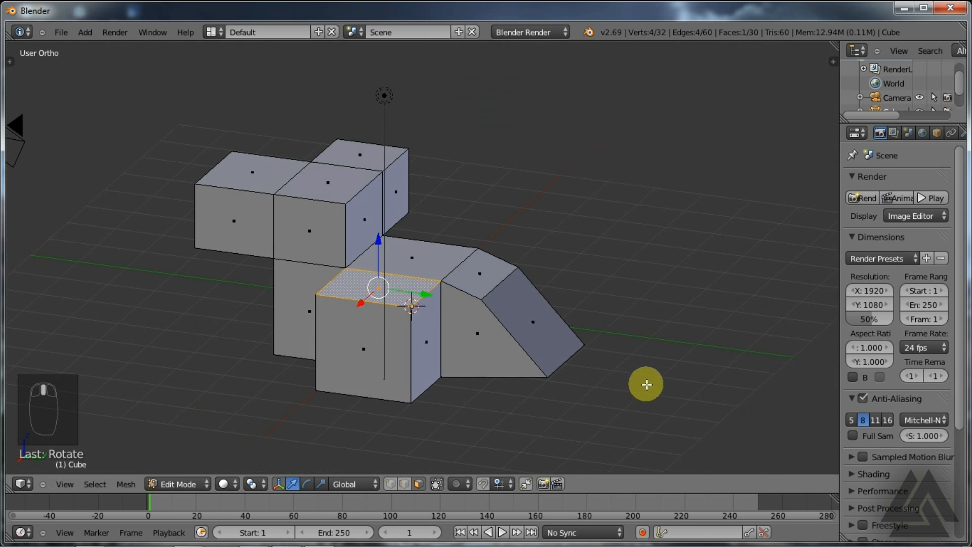
pyautogui.rightClick(538, 330)
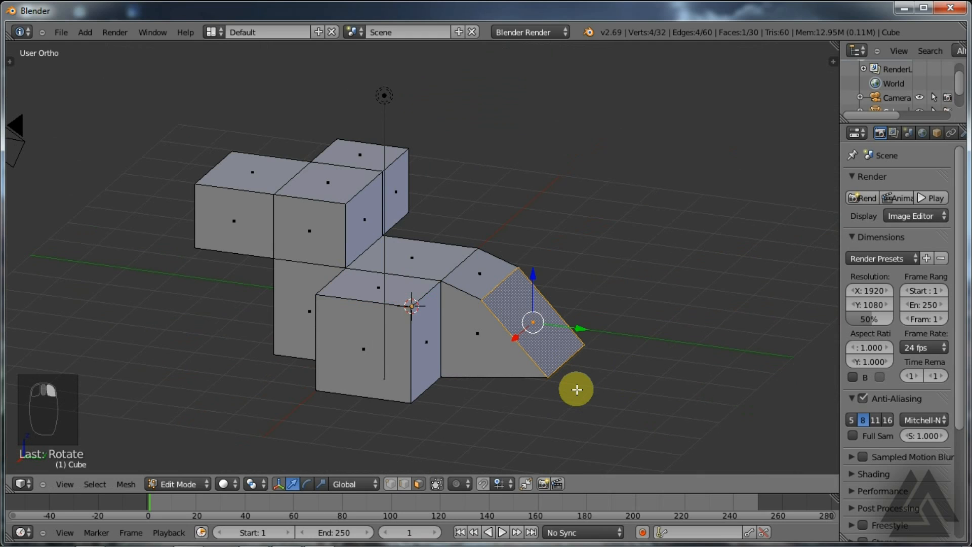
pyautogui.moveTo(576, 389); pyautogui.dragTo(573, 354, button='middle')
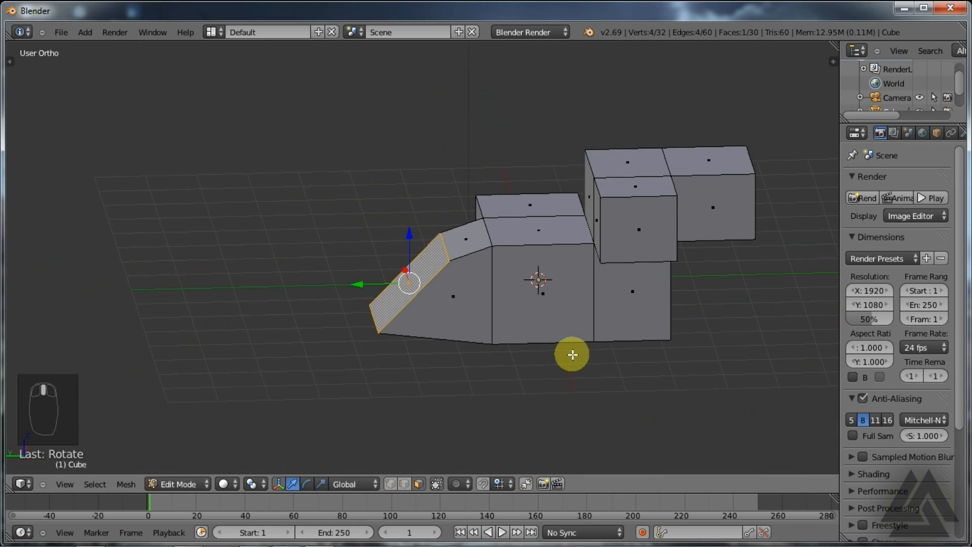
pyautogui.moveTo(572, 354); pyautogui.dragTo(401, 304, button='middle')
pyautogui.press('s')
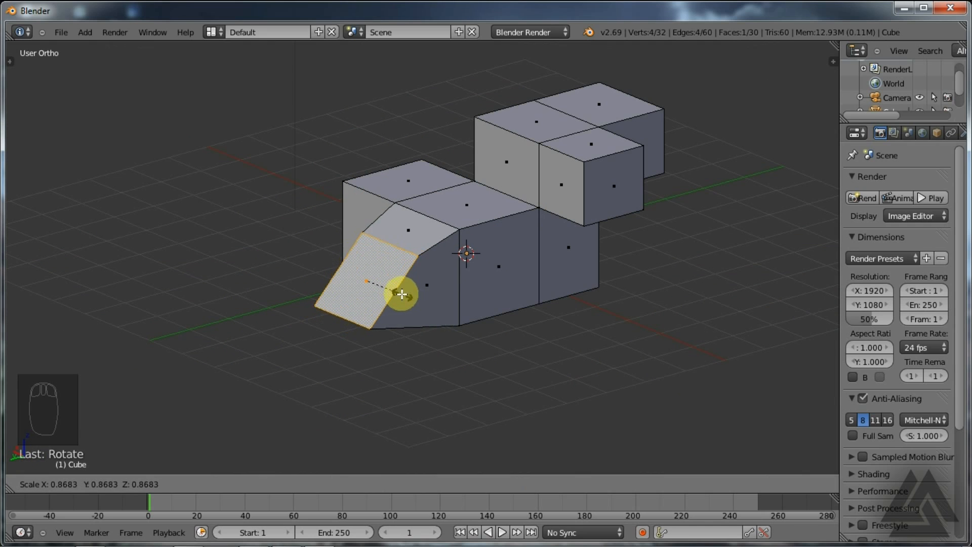
pyautogui.click(387, 278)
# Move the scaled-down end face freely in an angled front view and check its new position from the side
pyautogui.moveTo(386, 278); pyautogui.dragTo(470, 355, button='middle')
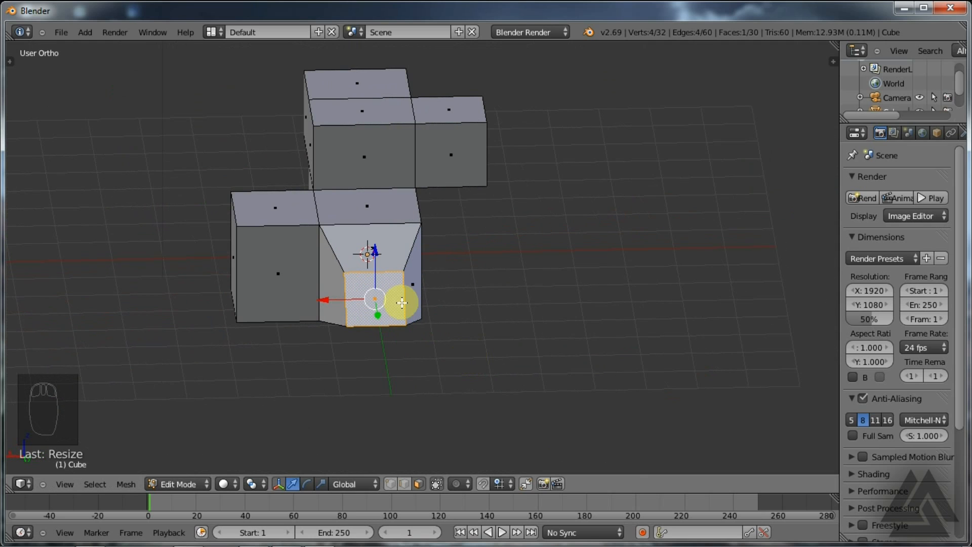
pyautogui.press('g')
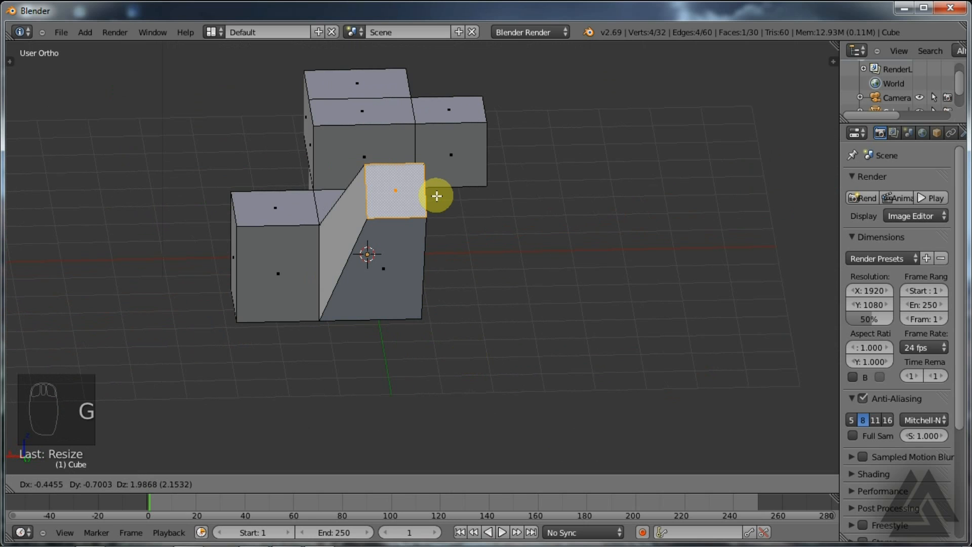
pyautogui.click(506, 284)
pyautogui.moveTo(511, 329); pyautogui.dragTo(628, 345, button='middle')
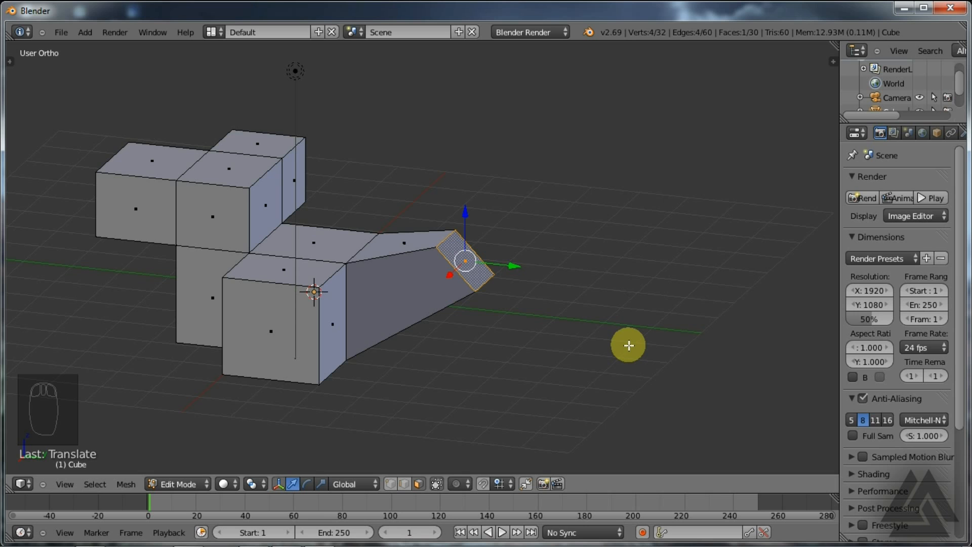
# Reposition the end face with four more free moves from different view angles, placing it low in front of the block
pyautogui.moveTo(596, 346); pyautogui.dragTo(494, 354, button='middle')
pyautogui.press('g')
pyautogui.click(519, 383)
pyautogui.press('g')
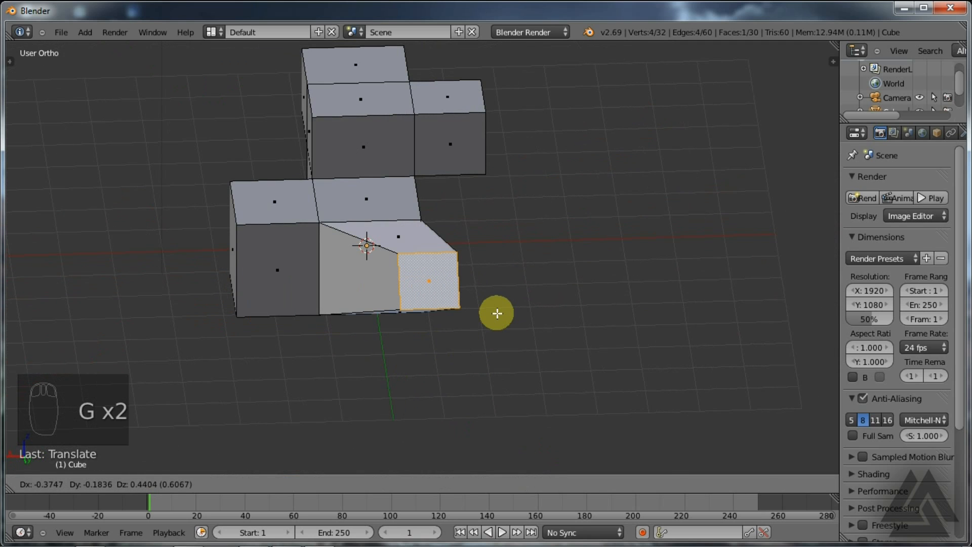
pyautogui.click(471, 373)
pyautogui.moveTo(471, 373)
pyautogui.mouseDown(button='middle')
pyautogui.moveTo(532, 330)
pyautogui.moveTo(555, 342)
pyautogui.moveTo(467, 370)
pyautogui.mouseUp(button='middle')
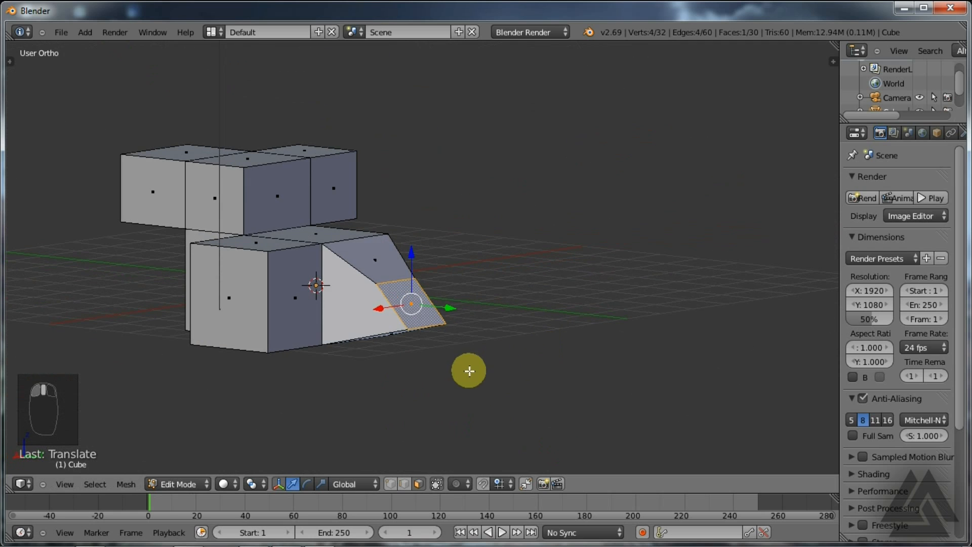
pyautogui.press('g')
pyautogui.click(471, 347)
pyautogui.moveTo(471, 346); pyautogui.dragTo(421, 300, button='middle')
pyautogui.press('g')
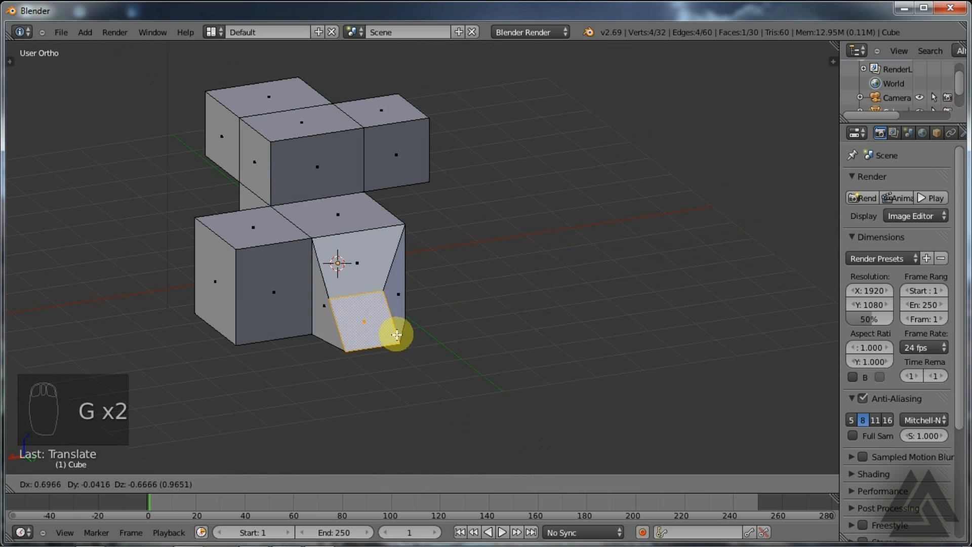
pyautogui.click(416, 324)
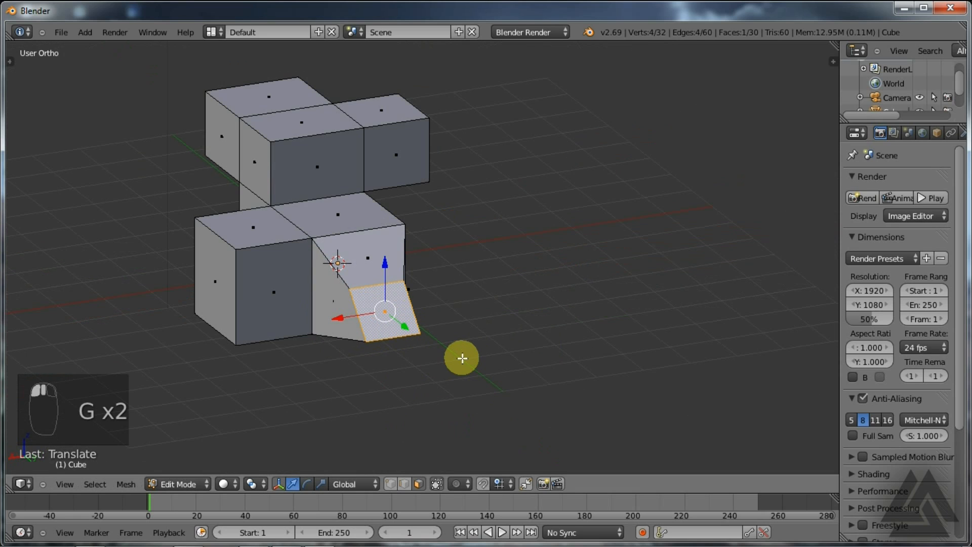
# Extrude the slanted end face, trying the global X and Z constraints before placing it along the global Y axis
pyautogui.moveTo(462, 358); pyautogui.dragTo(531, 309, button='middle')
pyautogui.press('e')
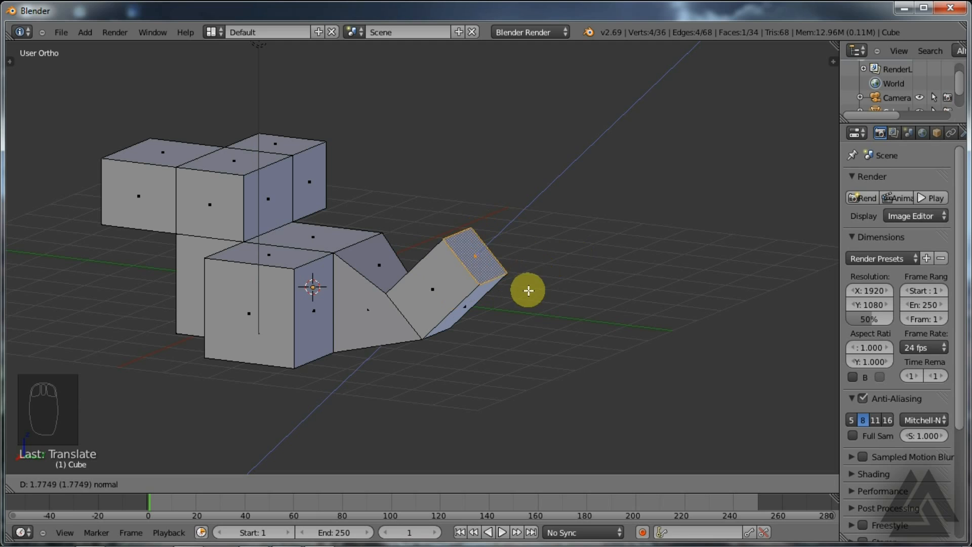
pyautogui.press('x')
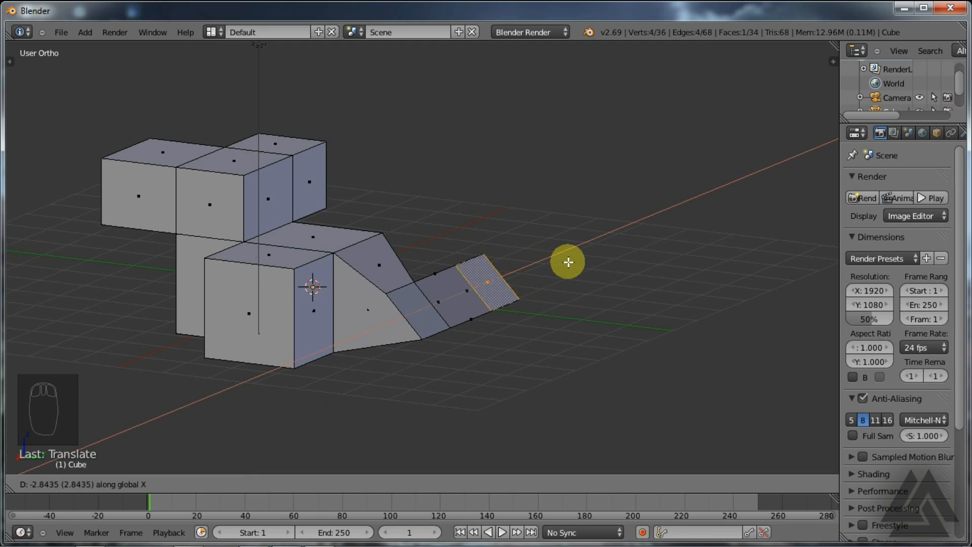
pyautogui.press('z')
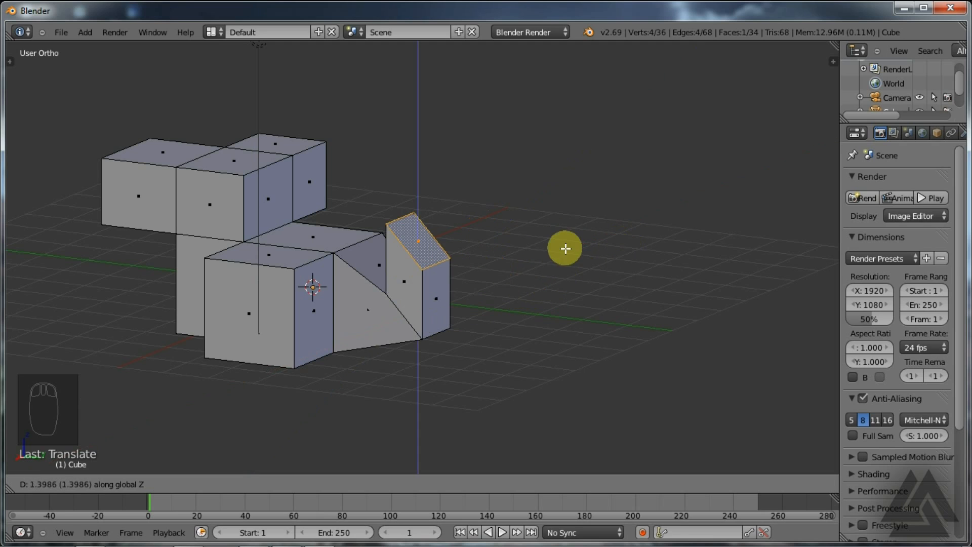
pyautogui.press('y')
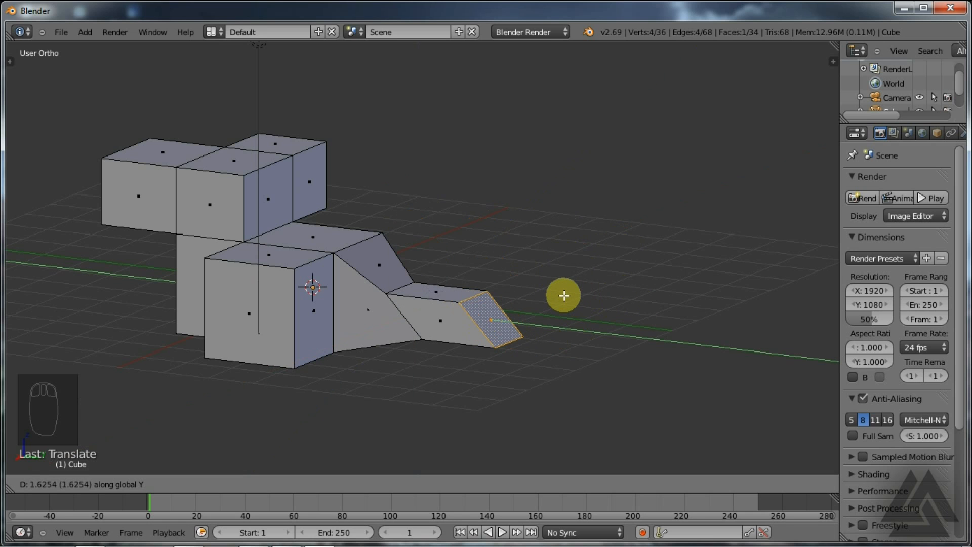
pyautogui.click(549, 334)
# Rotate the extruded end face, trying the global Z and X axes before applying the rotation around global Y
pyautogui.moveTo(549, 334); pyautogui.dragTo(364, 349, button='middle')
pyautogui.press('r')
pyautogui.press('z')
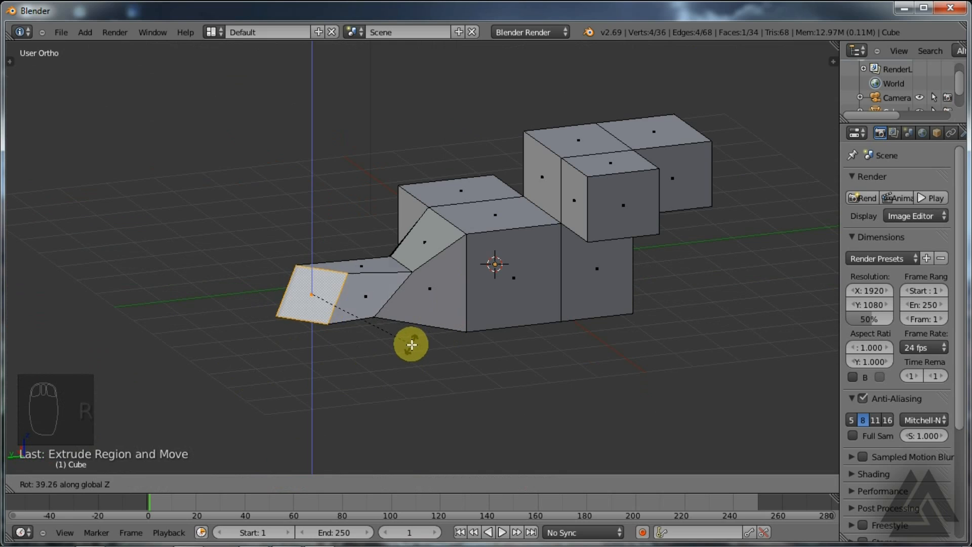
pyautogui.press('x')
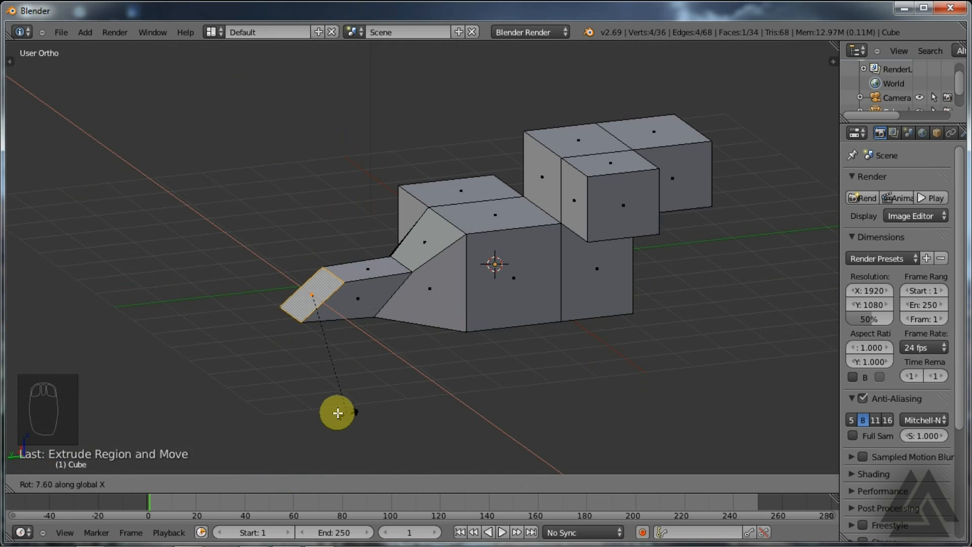
pyautogui.press('y')
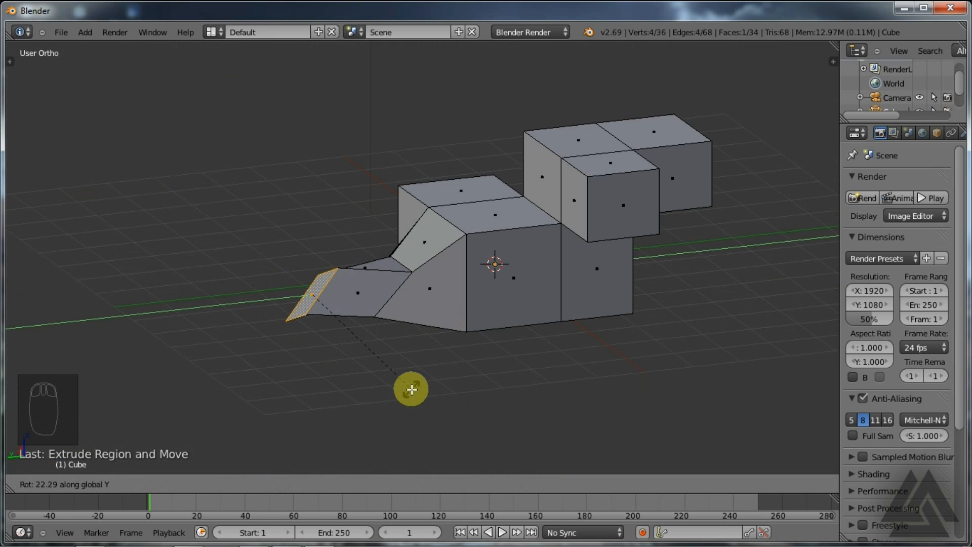
pyautogui.click(382, 371)
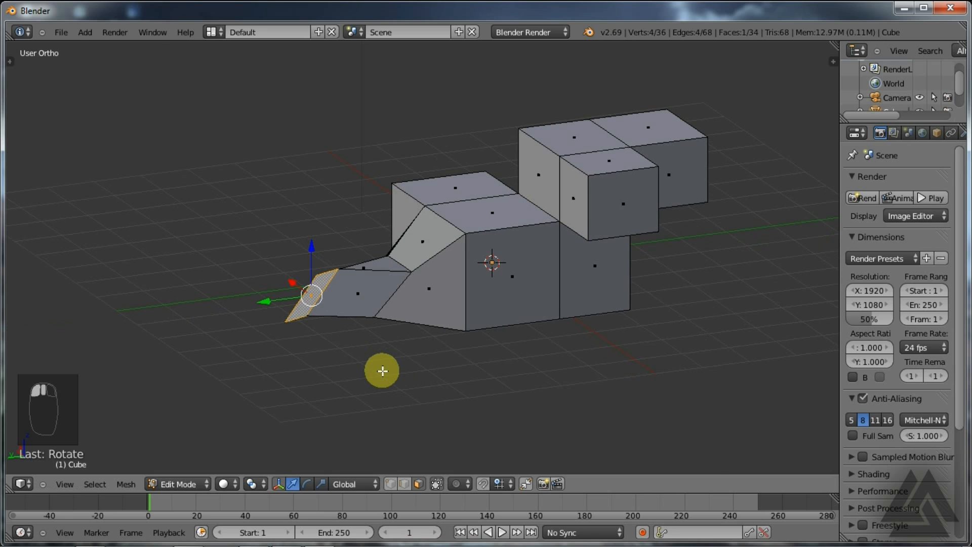
# Scale the rotated end face up uniformly so the extruded section flares outward, and inspect it from the side
pyautogui.moveTo(382, 371); pyautogui.dragTo(469, 371, button='middle')
pyautogui.press('s')
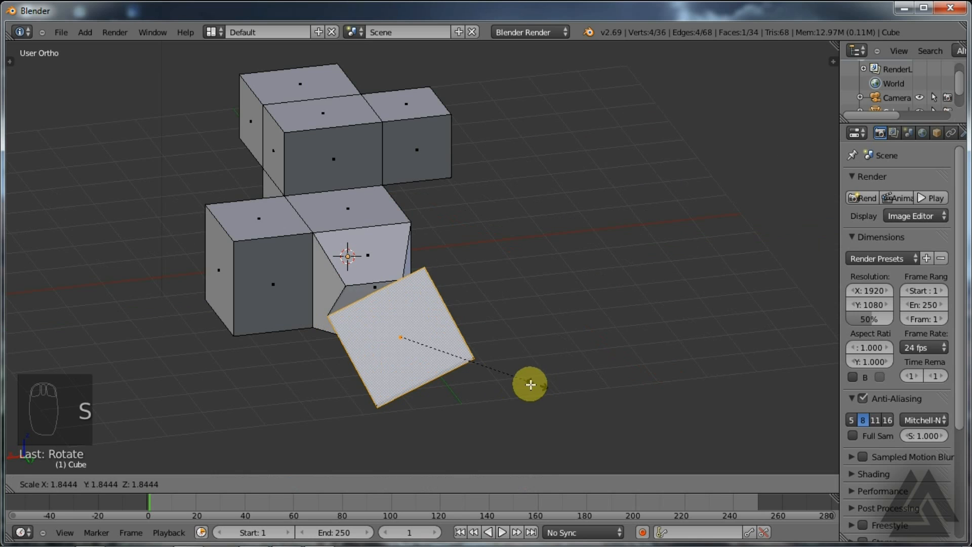
pyautogui.click(434, 388)
pyautogui.moveTo(434, 388); pyautogui.dragTo(517, 340, button='middle')
pyautogui.moveTo(473, 369); pyautogui.dragTo(581, 360, button='middle')
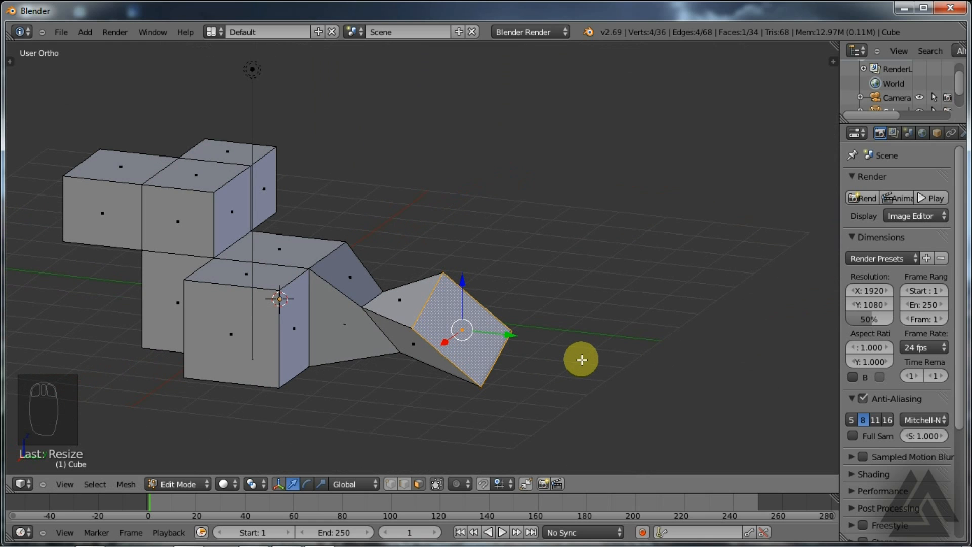
# Delete the enlarged end face with the Faces option, look into the open end, and undo the deletion
pyautogui.moveTo(581, 359); pyautogui.dragTo(531, 336, button='middle')
pyautogui.press('x')
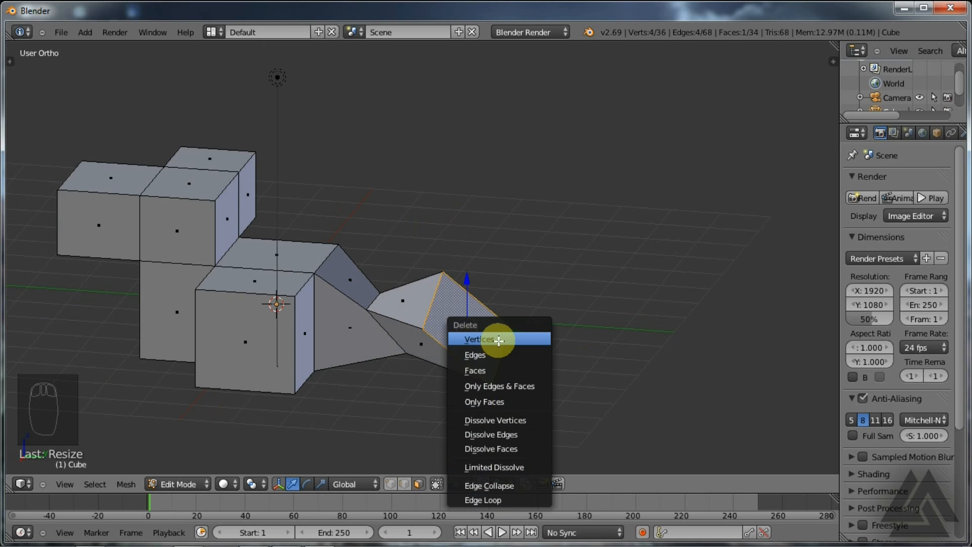
pyautogui.click(491, 369)
pyautogui.moveTo(492, 365); pyautogui.dragTo(450, 378, button='middle')
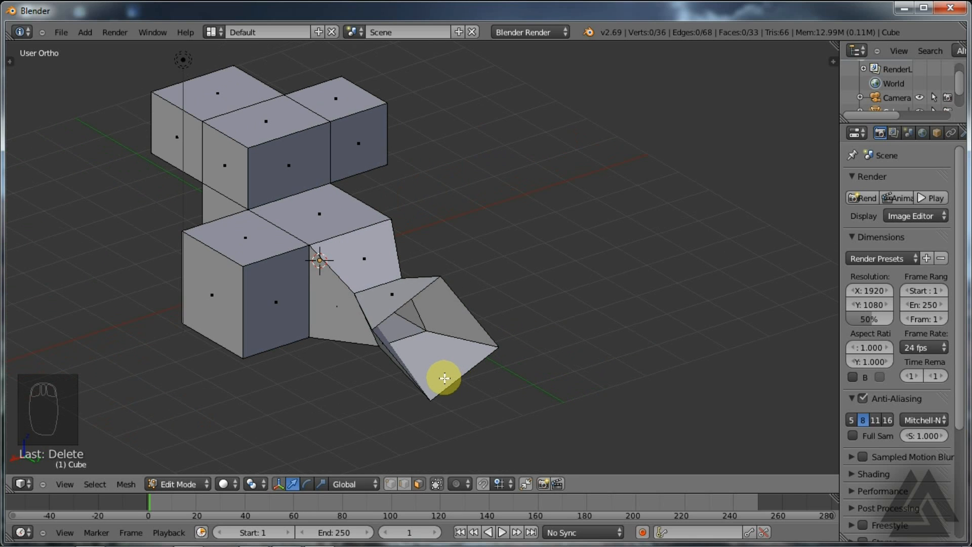
pyautogui.hotkey('ctrl', 'z')
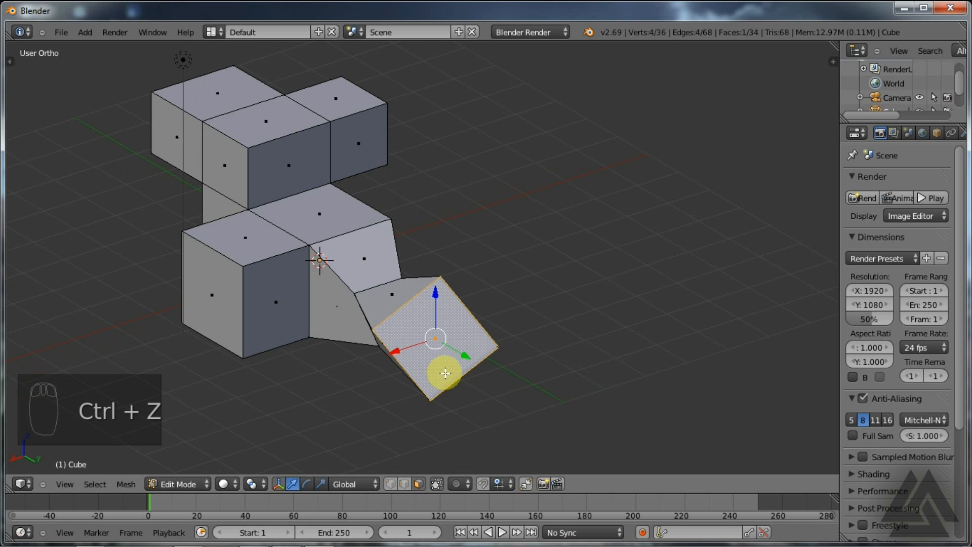
# Delete the end face's edges, inspect the remaining geometry, and undo the deletion
pyautogui.press('x')
pyautogui.click(445, 349)
pyautogui.moveTo(445, 349); pyautogui.dragTo(466, 289, button='middle')
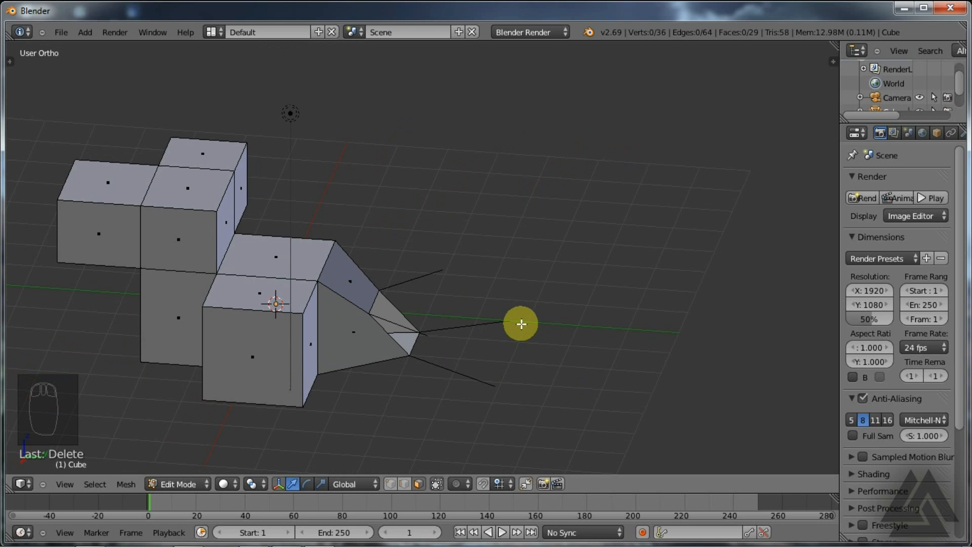
pyautogui.hotkey('ctrl', 'z')
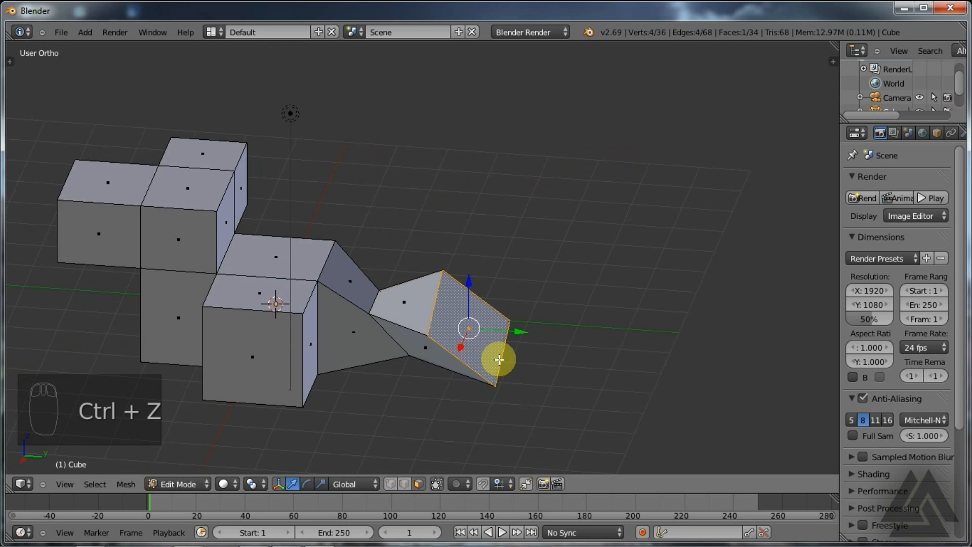
# Delete the end face's vertices, inspect the opening in the mesh, and undo the deletion
pyautogui.press('x')
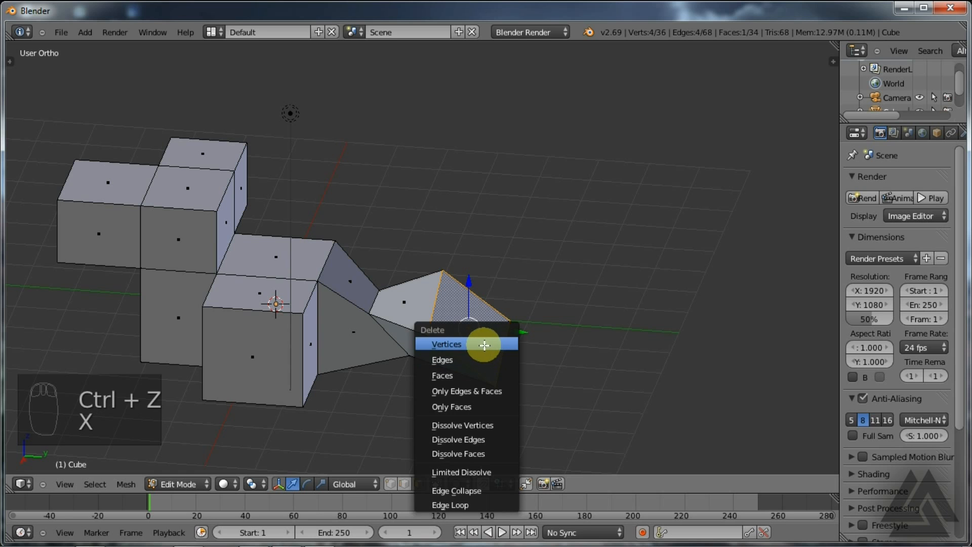
pyautogui.click(485, 345)
pyautogui.moveTo(549, 352); pyautogui.dragTo(476, 365, button='middle')
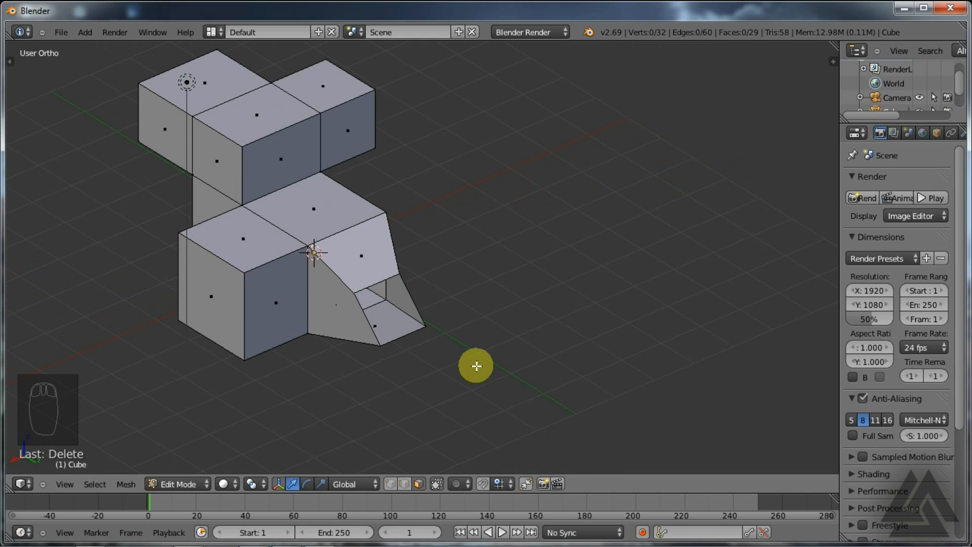
pyautogui.hotkey('ctrl', 'z')
# Switch to vertex select mode and select the four corner vertices of the enlarged end face
pyautogui.hotkey('ctrl', 'Tab')
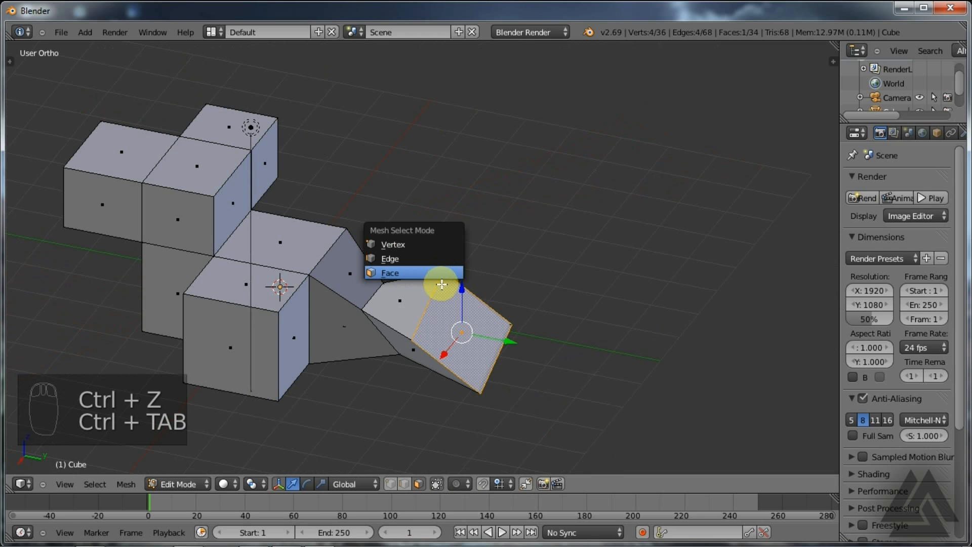
pyautogui.click(405, 245)
pyautogui.rightClick(437, 269)
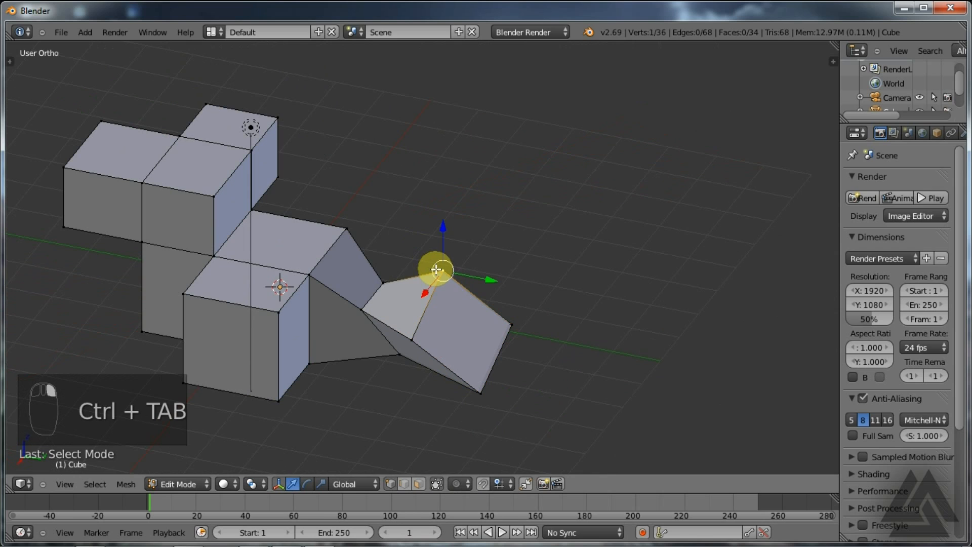
pyautogui.keyDown('shift'); pyautogui.rightClick(411, 340); pyautogui.keyUp('shift')
pyautogui.keyDown('shift'); pyautogui.rightClick(482, 394); pyautogui.keyUp('shift')
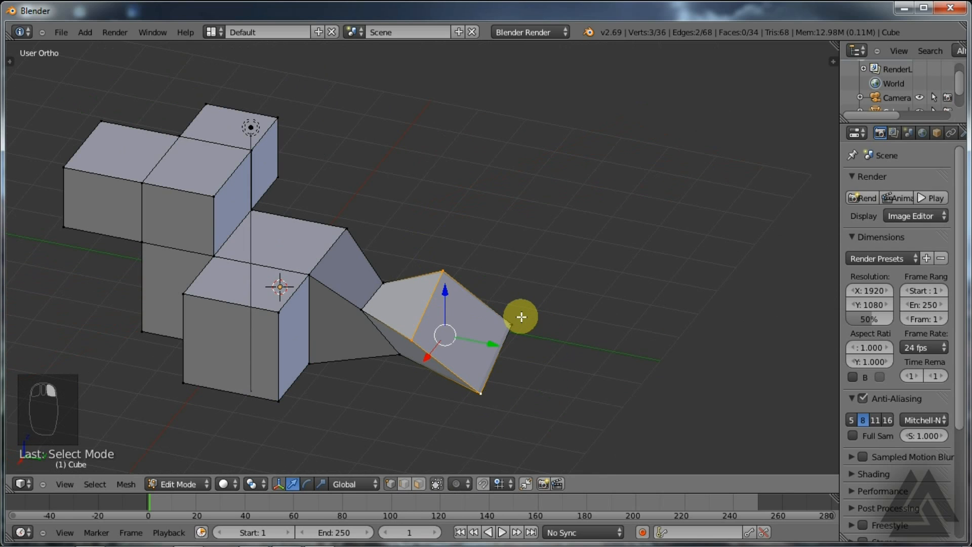
pyautogui.moveTo(522, 316); pyautogui.dragTo(521, 330, button='middle')
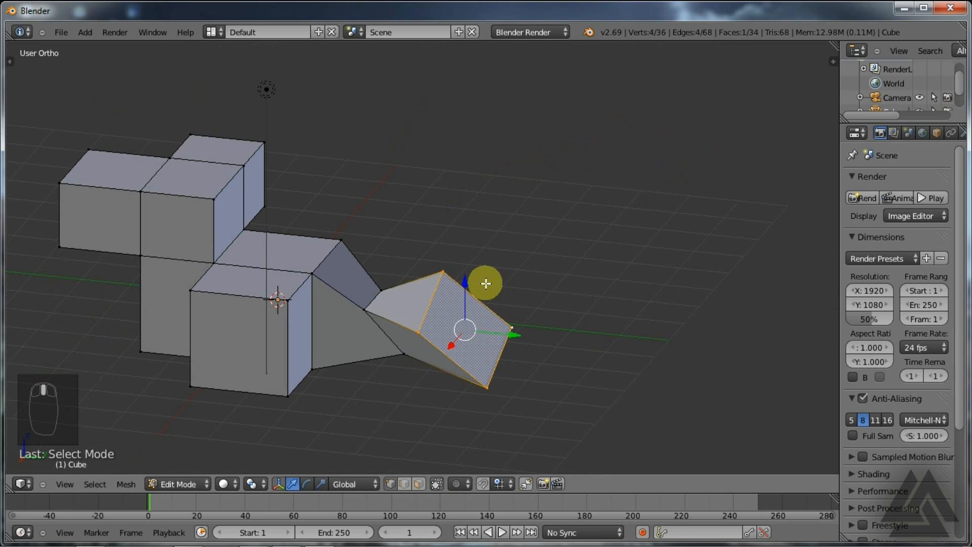
pyautogui.keyDown('shift'); pyautogui.rightClick(511, 349); pyautogui.keyUp('shift')
# Delete the four selected corner vertices to remove the flared section, and inspect the resulting opening
pyautogui.press('x')
pyautogui.click(492, 365)
pyautogui.moveTo(492, 365); pyautogui.dragTo(384, 274, button='middle')
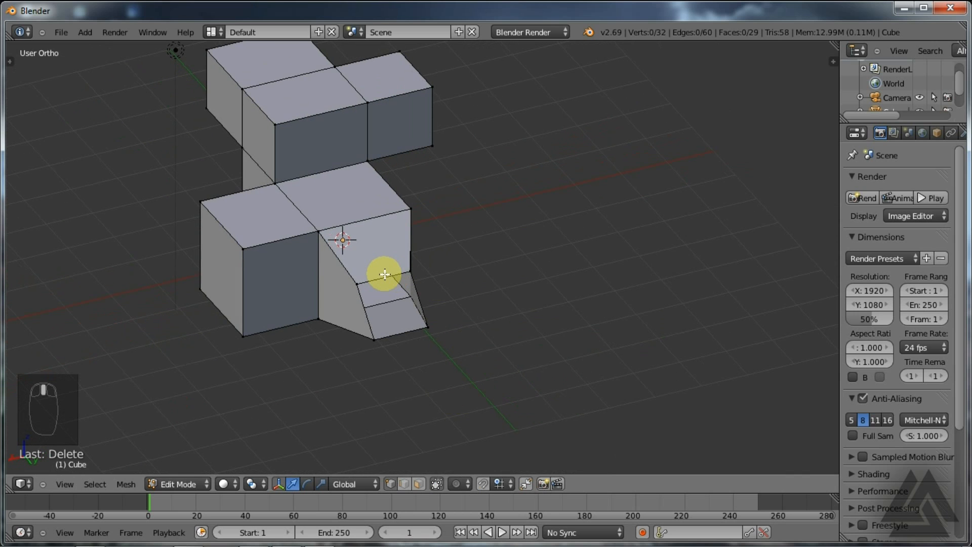
pyautogui.moveTo(465, 382); pyautogui.dragTo(500, 370, button='middle')
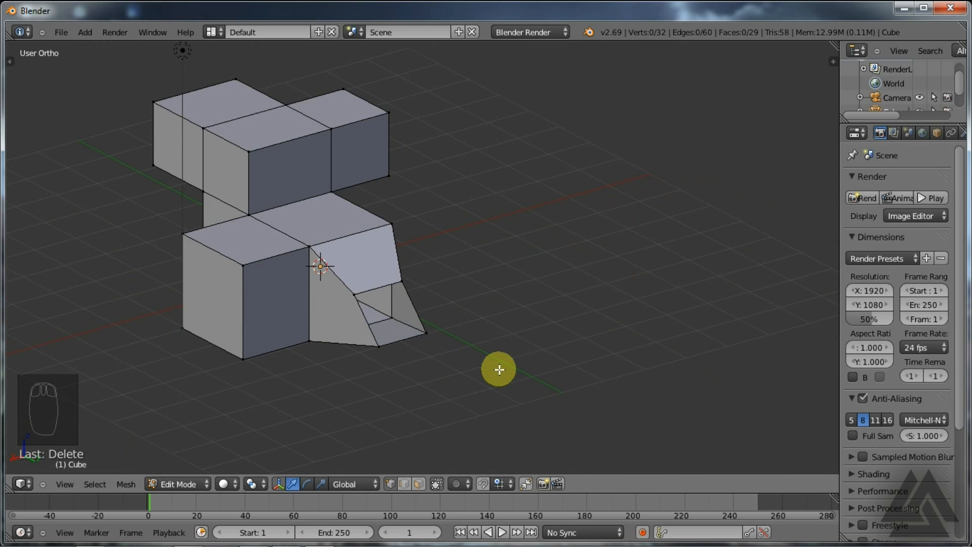
pyautogui.keyDown('shift'); pyautogui.moveTo(499, 370); pyautogui.dragTo(551, 362, button='middle'); pyautogui.keyUp('shift')
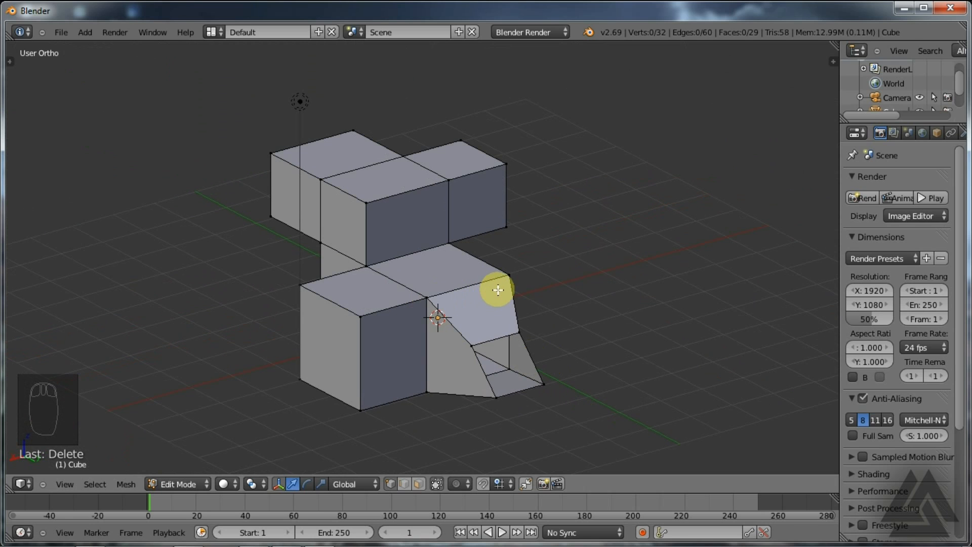
# Select the entire mesh and switch the viewport to wireframe shading
pyautogui.press('a')
pyautogui.press('z')
pyautogui.moveTo(566, 354); pyautogui.dragTo(377, 346, button='middle')
pyautogui.keyDown('shift'); pyautogui.moveTo(429, 324); pyautogui.dragTo(493, 340, button='middle'); pyautogui.keyUp('shift')
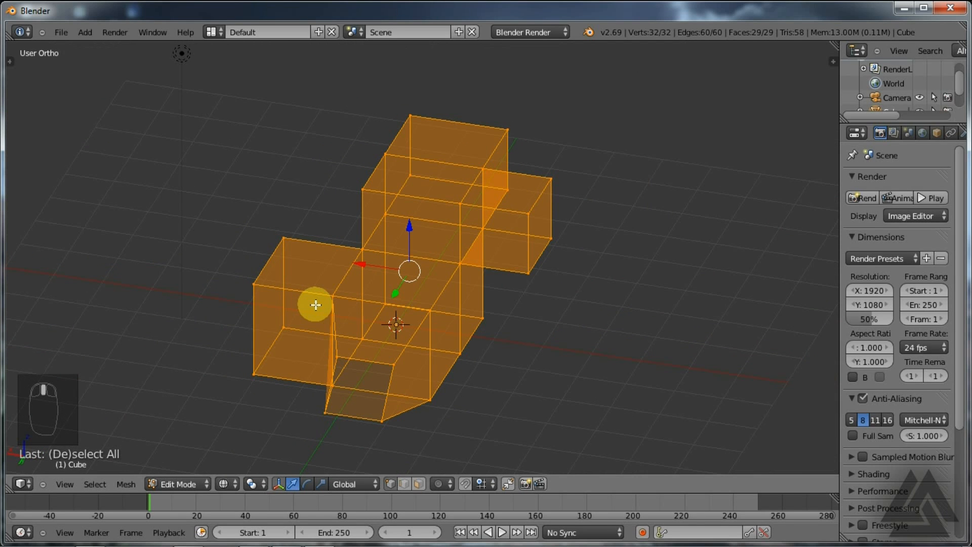
# Toggle the whole mesh between deselected and selected while viewing it from several angles, ending with everything selected
pyautogui.press('a')
pyautogui.moveTo(419, 377); pyautogui.dragTo(452, 373, button='middle')
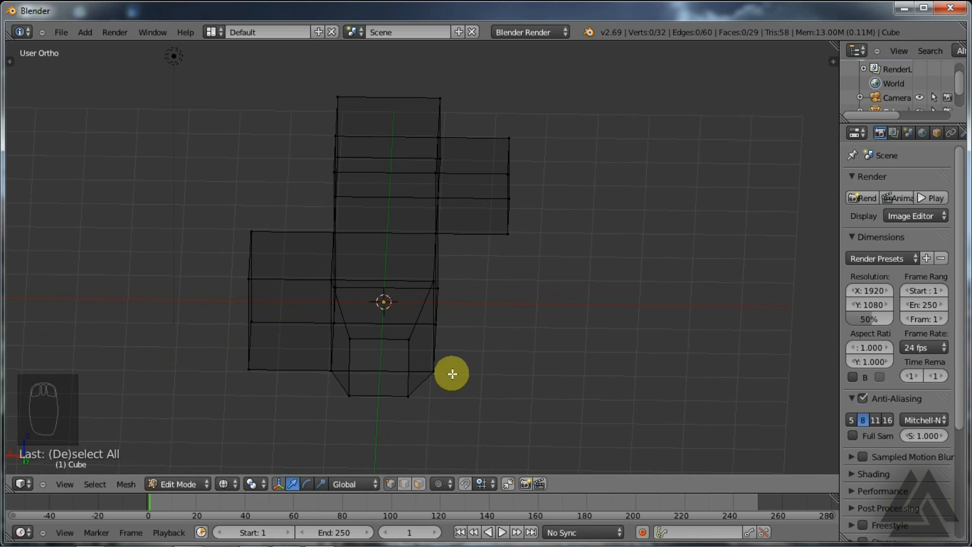
pyautogui.press('a')
pyautogui.press('a')
pyautogui.moveTo(517, 332); pyautogui.dragTo(495, 340, button='middle')
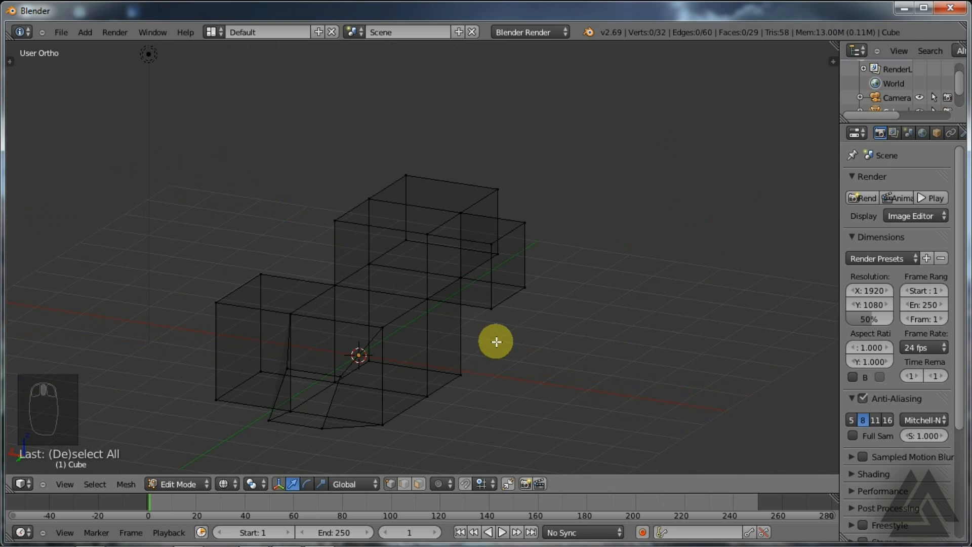
pyautogui.press('a')
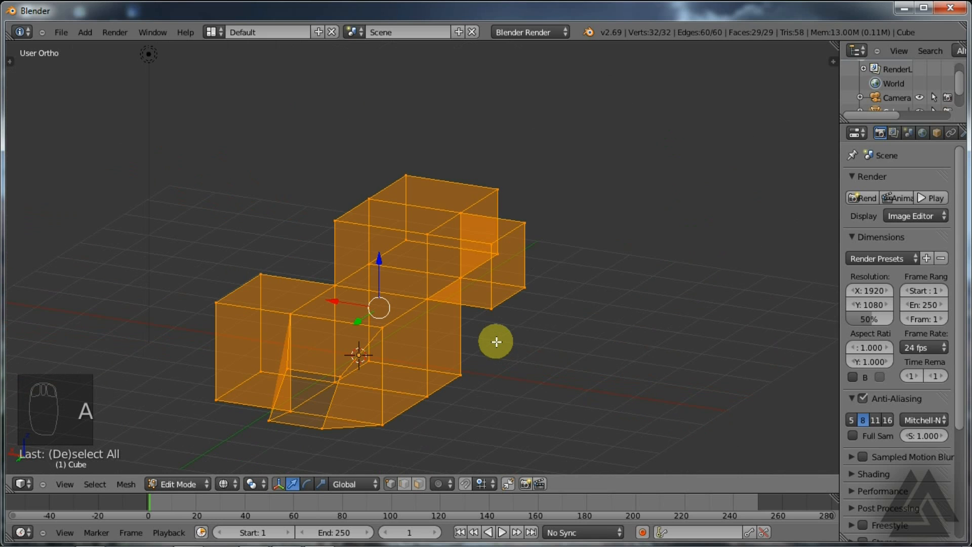
# Clear the selection and box-select the outer end vertices of the two upper blocks
pyautogui.press('a')
pyautogui.keyDown('shift'); pyautogui.moveTo(481, 351); pyautogui.dragTo(508, 319, button='middle'); pyautogui.keyUp('shift')
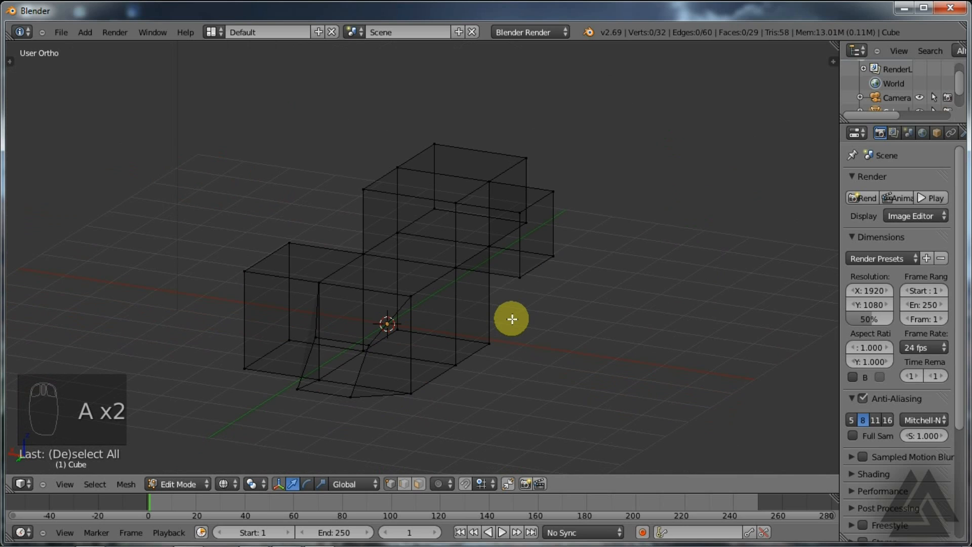
pyautogui.press('b')
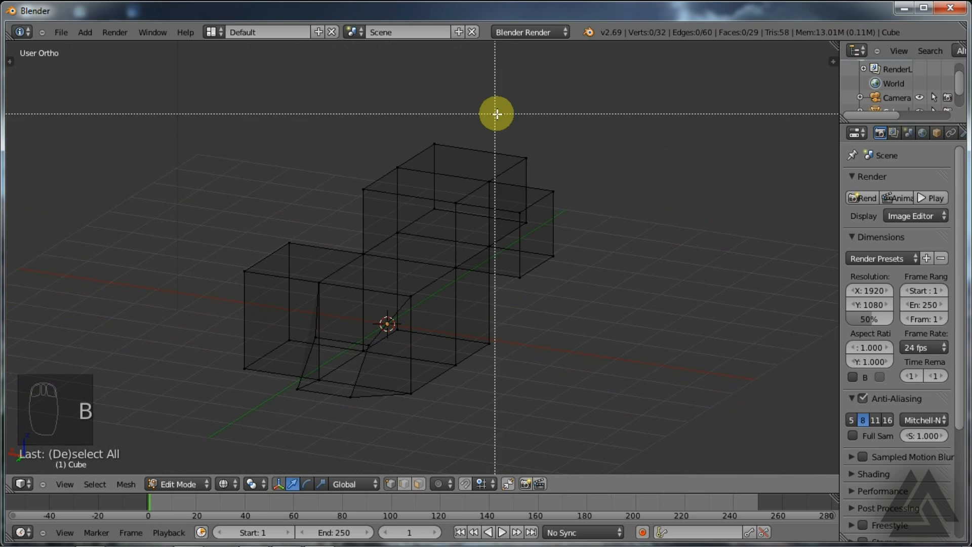
pyautogui.moveTo(501, 113); pyautogui.dragTo(658, 343)
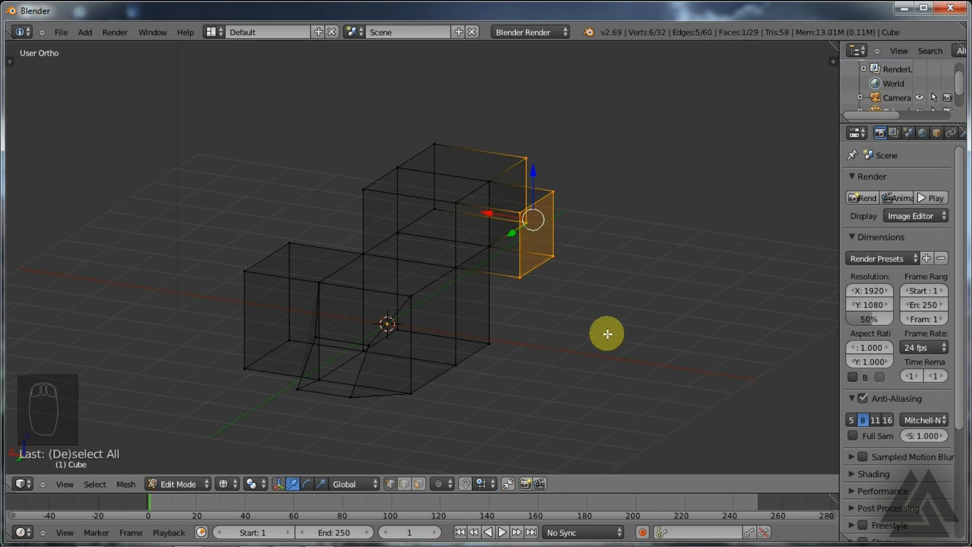
# Deselect everything and circle-select all of the mesh's vertices except the outer end of the lower side block
pyautogui.press('a')
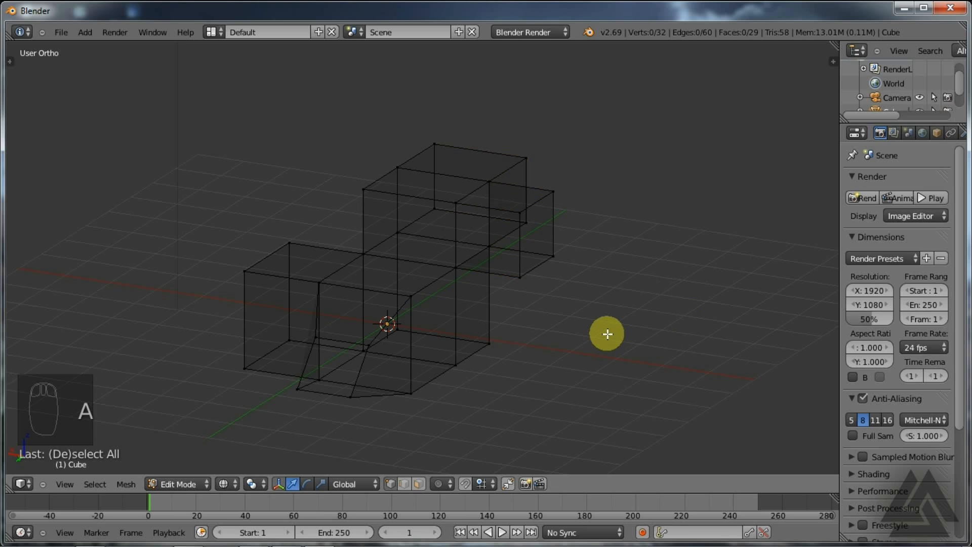
pyautogui.moveTo(607, 333); pyautogui.dragTo(410, 182, button='middle')
pyautogui.press('c')
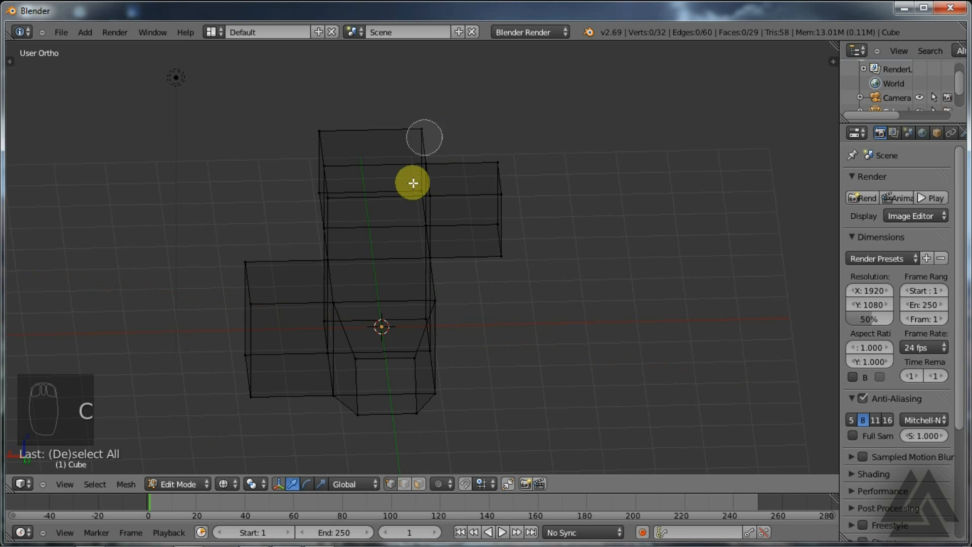
pyautogui.click(501, 190)
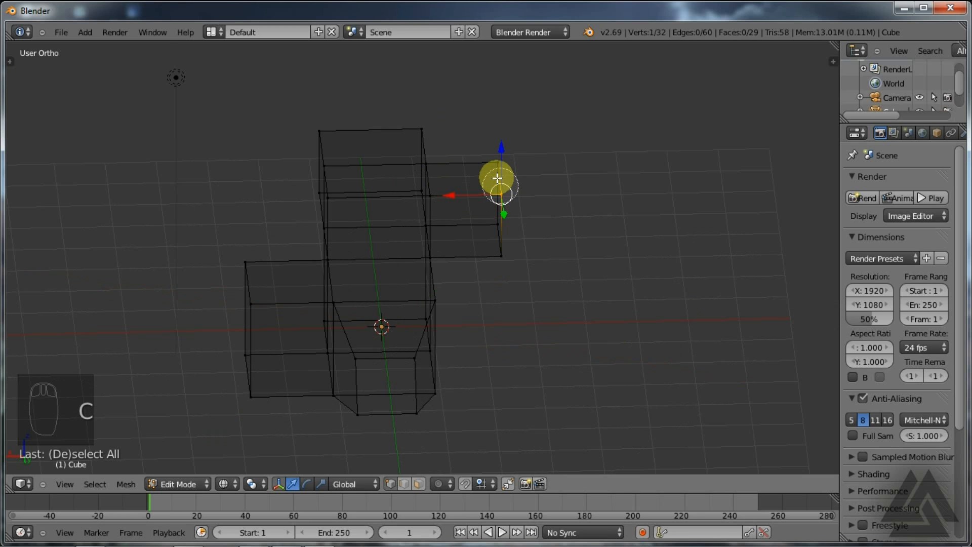
pyautogui.moveTo(497, 179)
pyautogui.mouseDown()
pyautogui.moveTo(428, 162)
pyautogui.moveTo(435, 136)
pyautogui.moveTo(353, 135)
pyautogui.moveTo(318, 161)
pyautogui.moveTo(345, 327)
pyautogui.mouseUp()
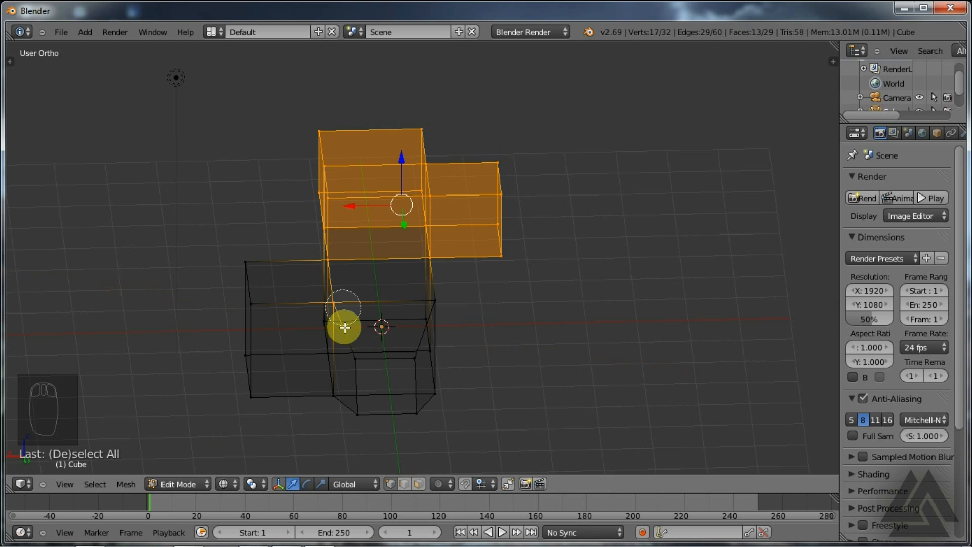
pyautogui.moveTo(345, 328); pyautogui.dragTo(395, 306)
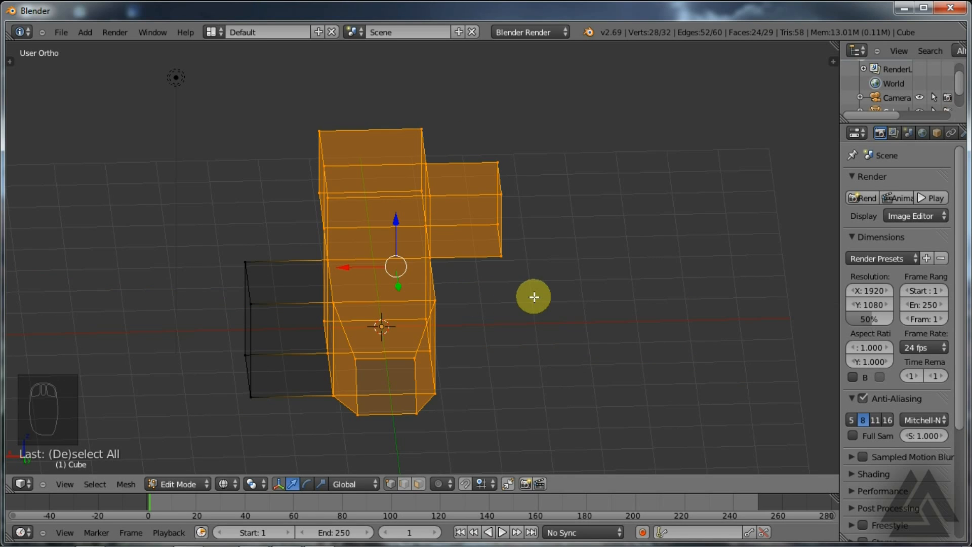
# Clear the selection, box-select the vertices along the upper side block's side of the mesh, and add the remaining vertices with circle select
pyautogui.press('a')
pyautogui.press('b')
pyautogui.moveTo(410, 132); pyautogui.dragTo(652, 426)
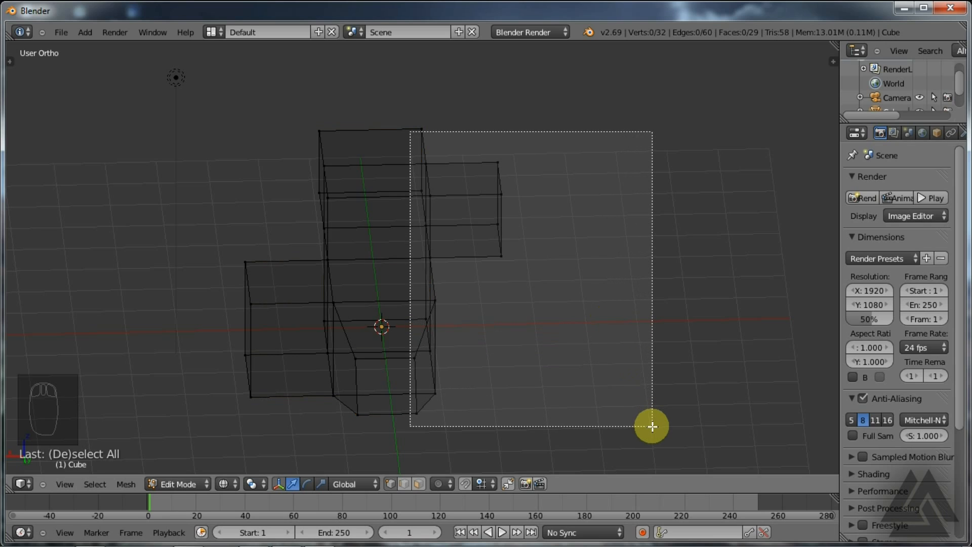
pyautogui.press('b')
pyautogui.moveTo(426, 135); pyautogui.dragTo(658, 274)
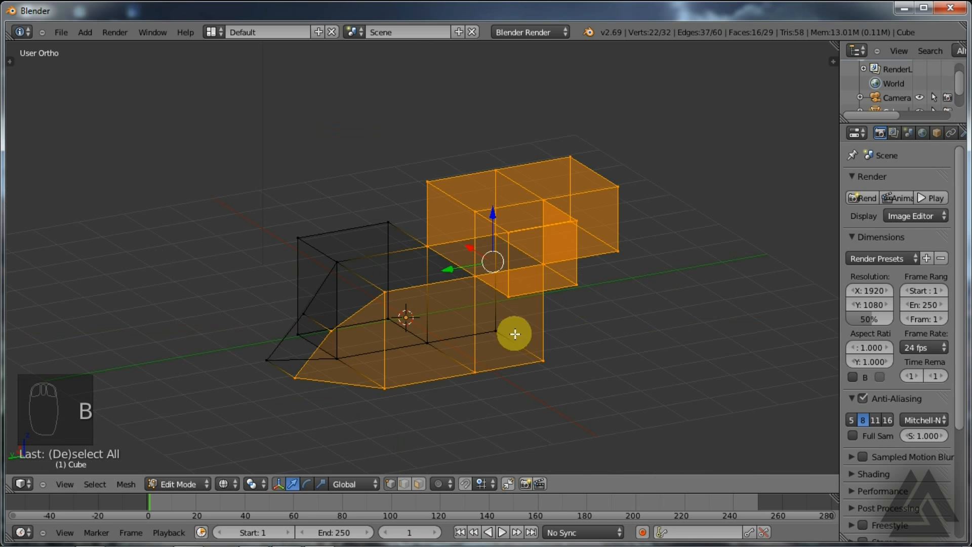
pyautogui.moveTo(515, 333); pyautogui.dragTo(466, 367, button='middle')
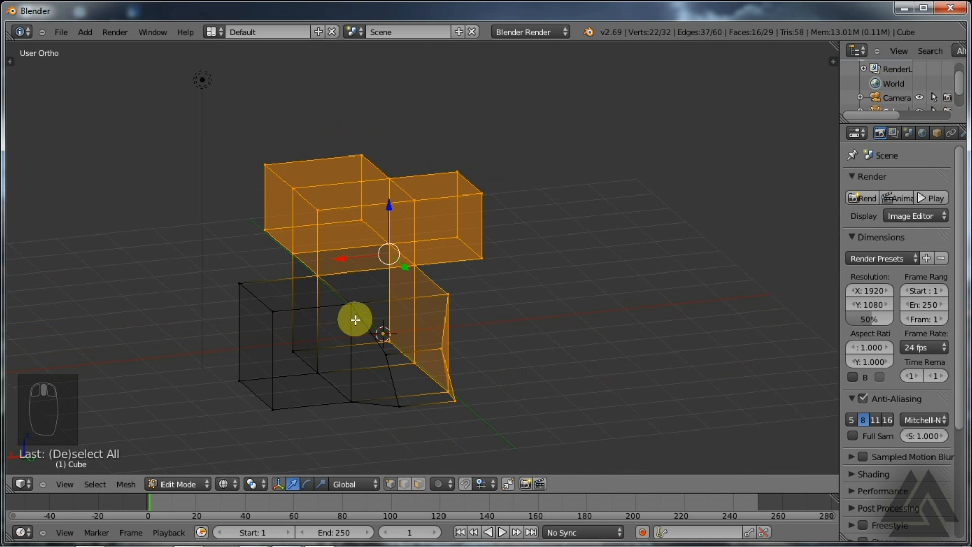
pyautogui.press('c')
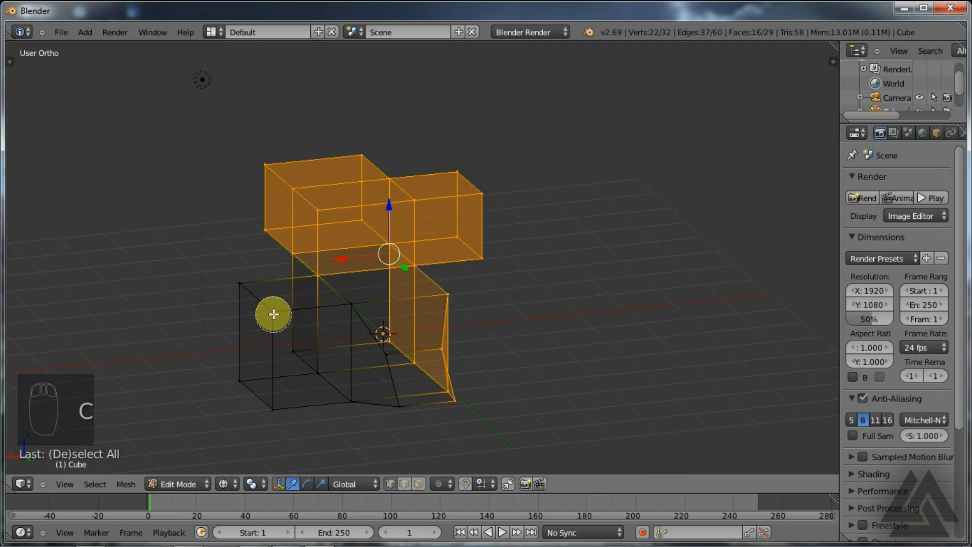
pyautogui.moveTo(274, 314)
pyautogui.mouseDown()
pyautogui.moveTo(399, 397)
pyautogui.moveTo(354, 400)
pyautogui.moveTo(321, 373)
pyautogui.moveTo(467, 311)
pyautogui.mouseUp()
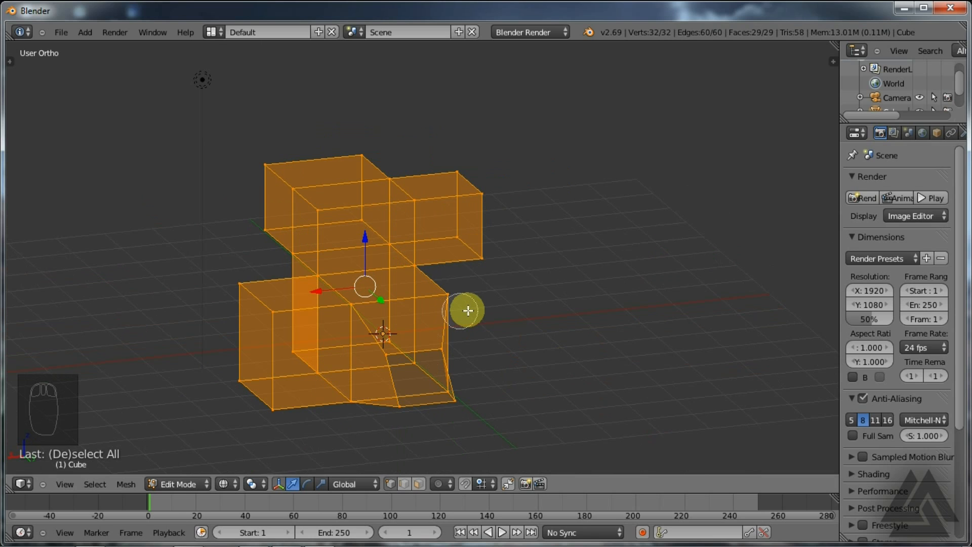
# Select the entire mesh and delete all of its faces
pyautogui.press('a')
pyautogui.moveTo(468, 310); pyautogui.dragTo(434, 346, button='middle')
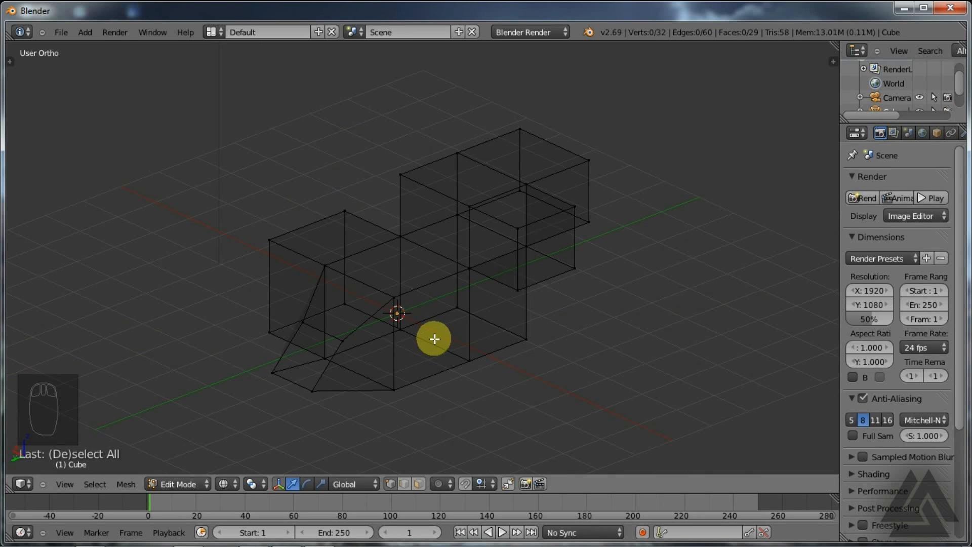
pyautogui.keyDown('shift'); pyautogui.moveTo(440, 342); pyautogui.dragTo(505, 341, button='middle'); pyautogui.keyUp('shift')
pyautogui.press('a')
pyautogui.press('a')
pyautogui.press('a')
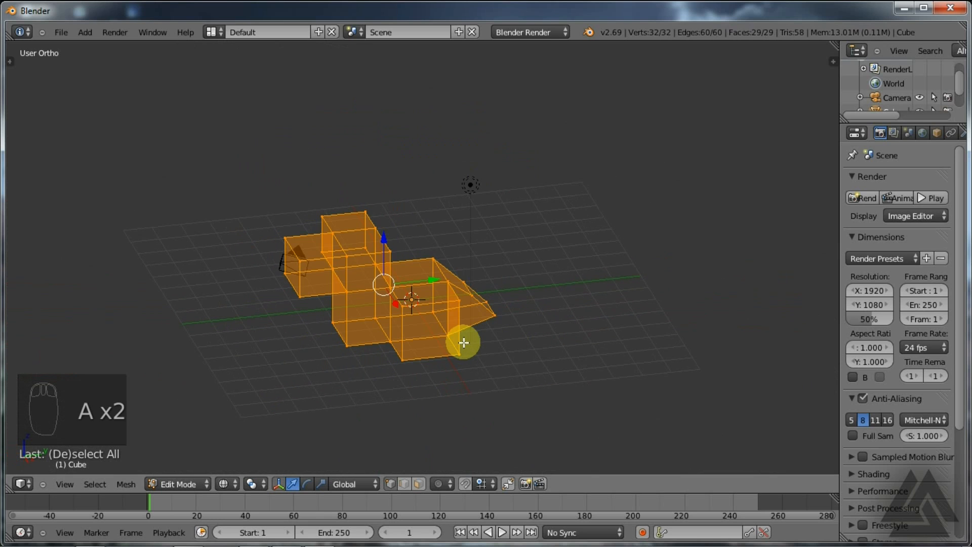
pyautogui.press('x')
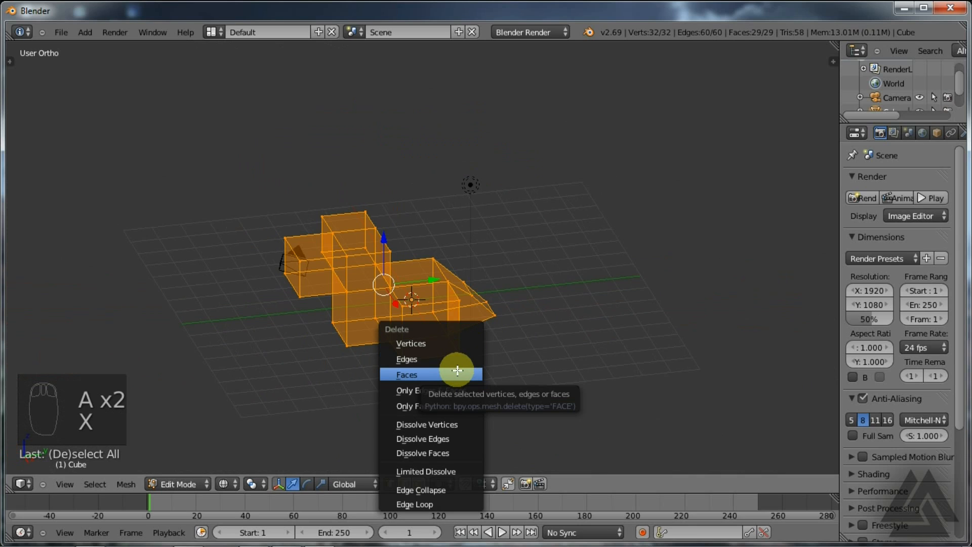
pyautogui.click(457, 374)
# Add a new cube mesh, switch to Object Mode and return to Edit Mode
pyautogui.hotkey('shift', 'a')
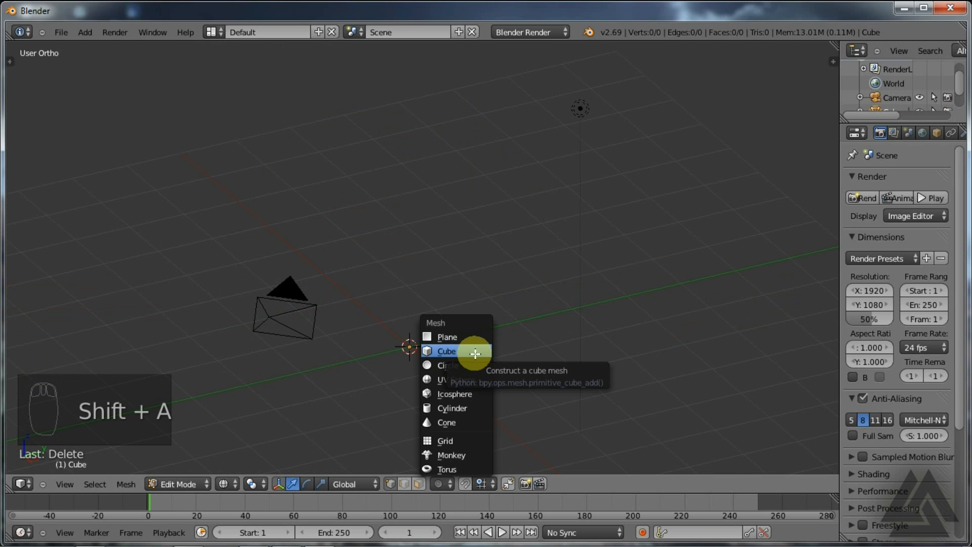
pyautogui.click(475, 354)
pyautogui.press('Tab')
pyautogui.scroll(-2, 476, 359)
pyautogui.press('Tab')
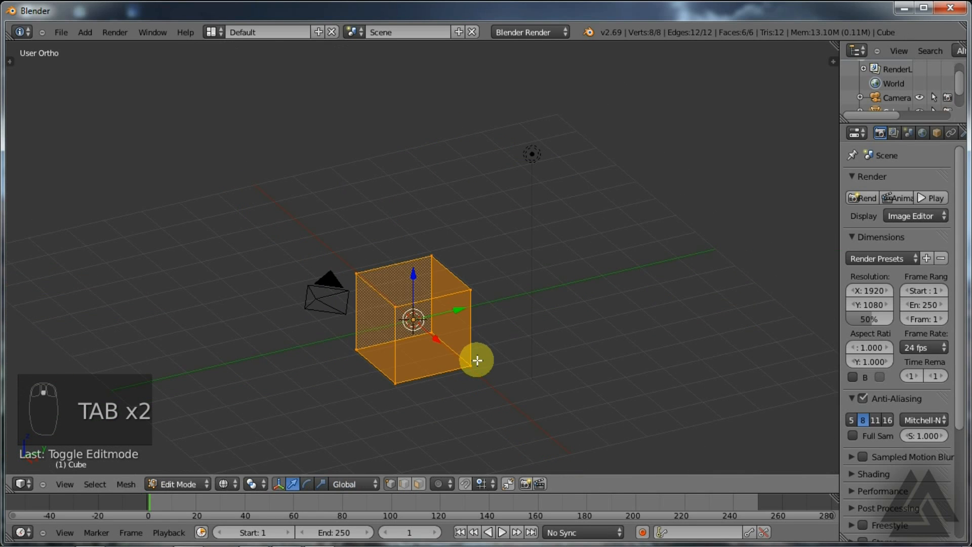
# Switch to the top orthographic view, enable Background Images and add an empty image slot
pyautogui.press('KP_7')
pyautogui.scroll(3, 483, 334)
pyautogui.keyDown('shift'); pyautogui.moveTo(559, 317); pyautogui.dragTo(469, 284, button='middle'); pyautogui.keyUp('shift')
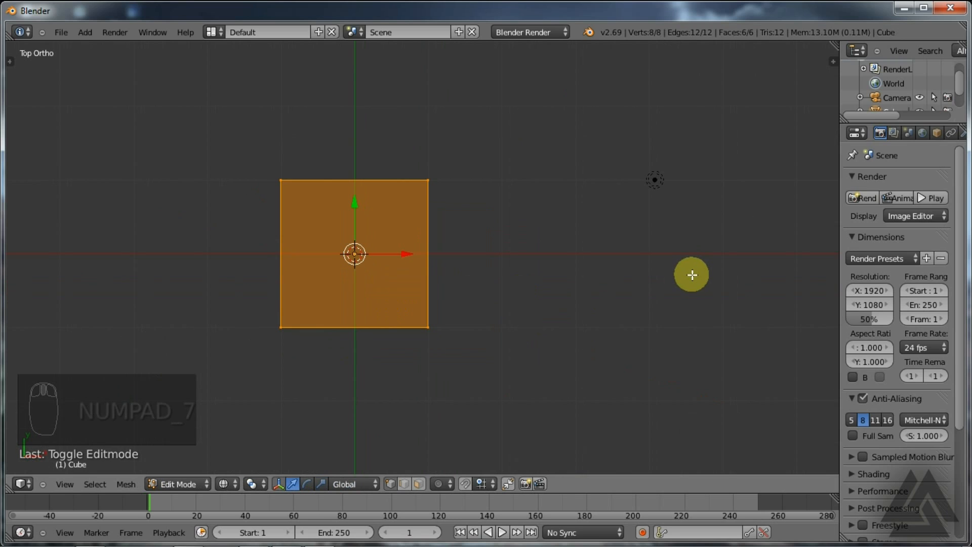
pyautogui.press('n')
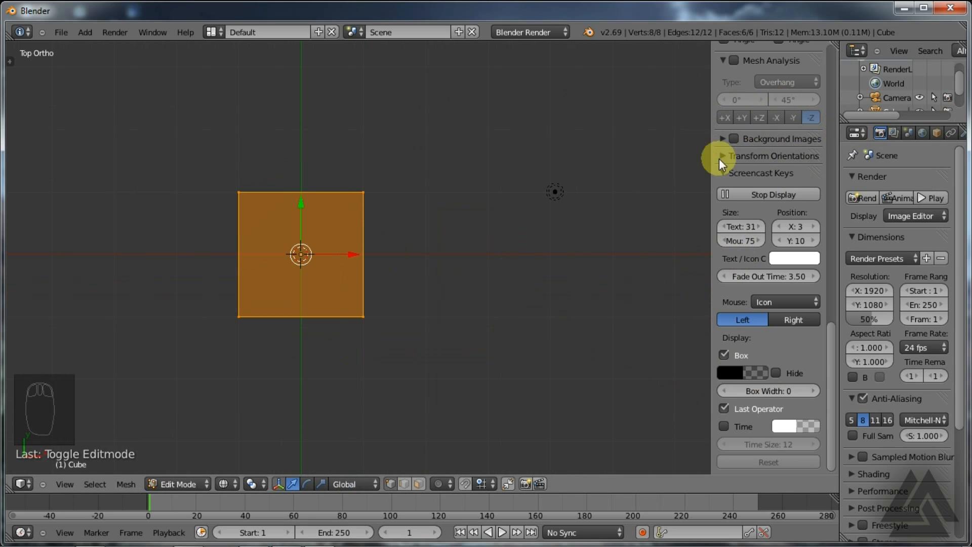
pyautogui.click(811, 120)
pyautogui.click(720, 138)
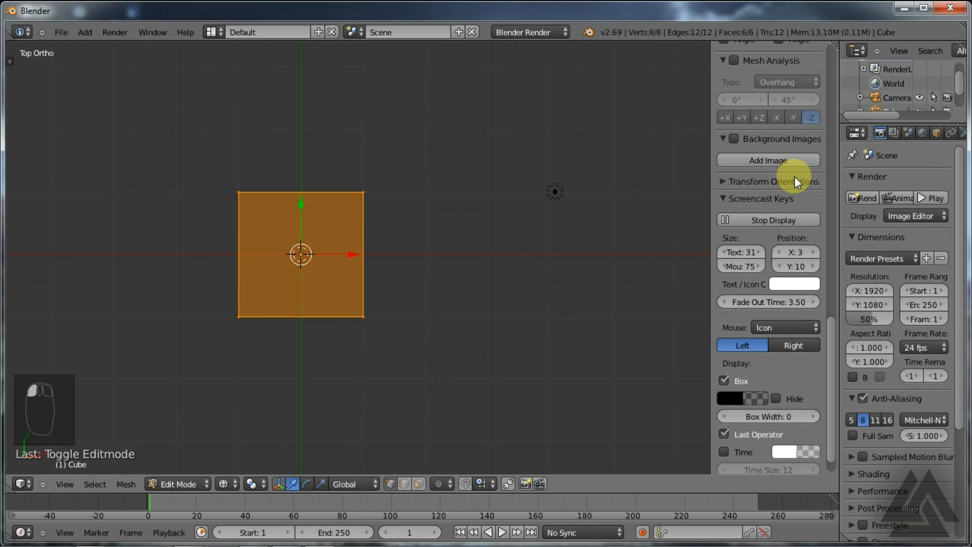
pyautogui.click(734, 139)
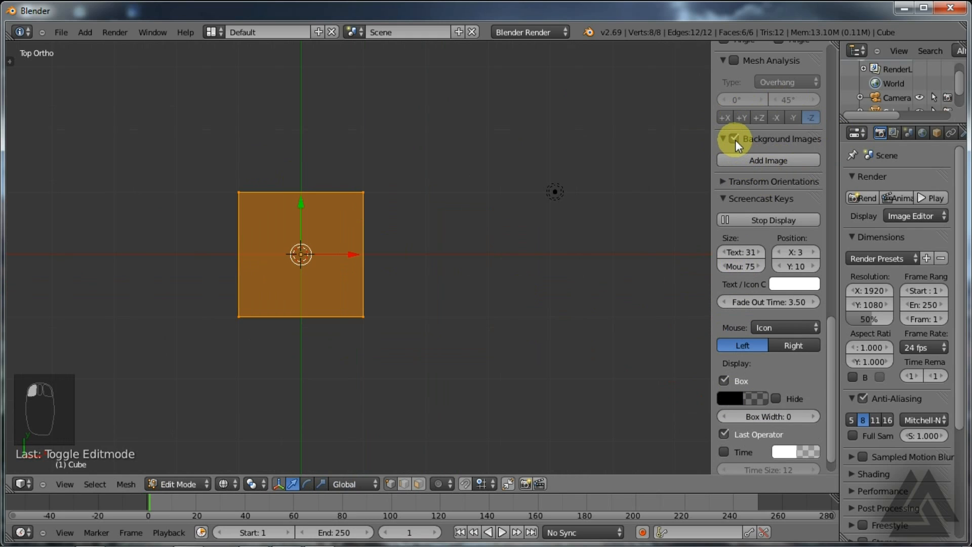
pyautogui.click(792, 160)
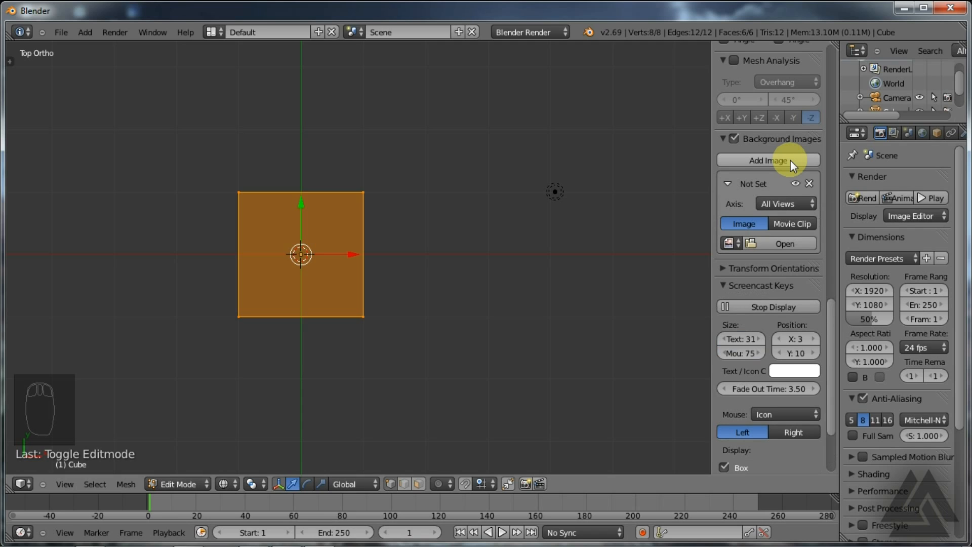
# Load Denah.png from the D:\My Tutorials folder as the background image
pyautogui.click(768, 242)
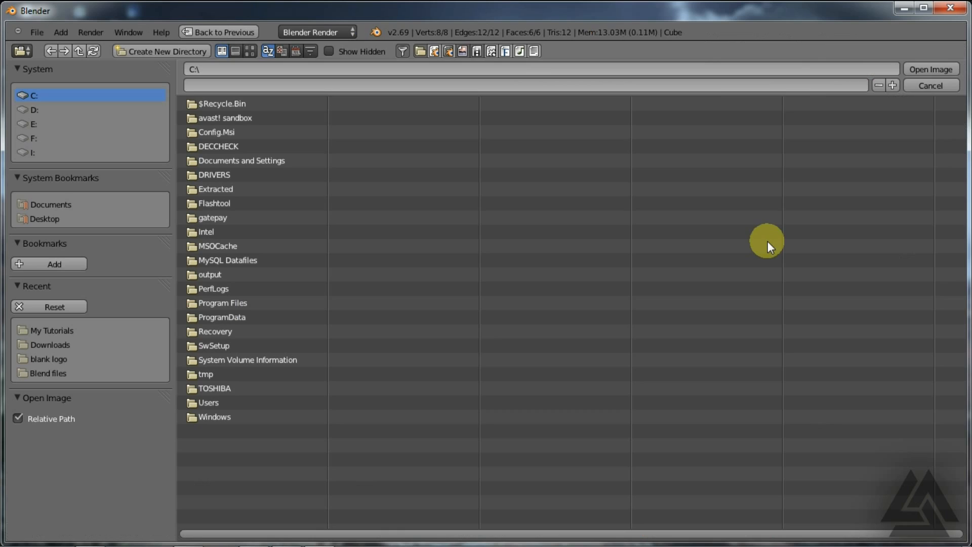
pyautogui.click(41, 111)
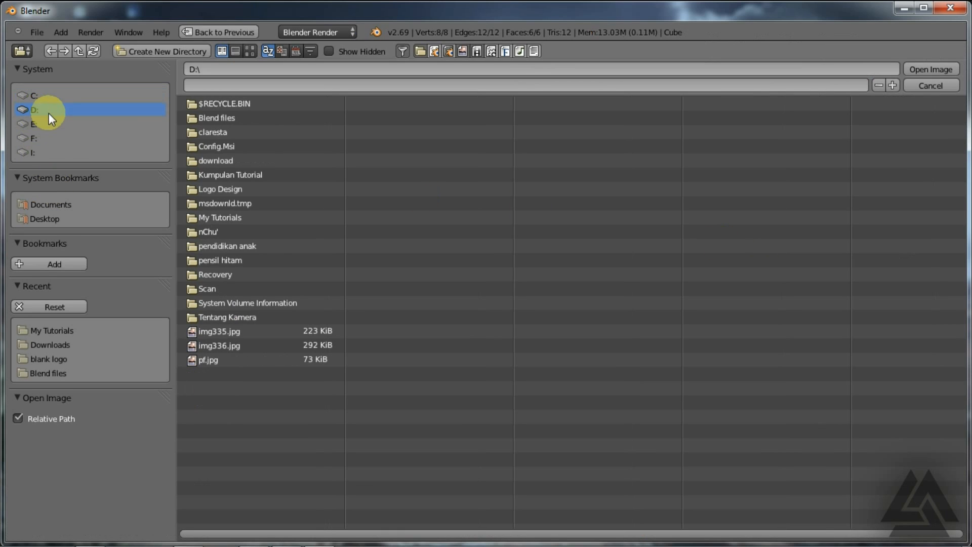
pyautogui.click(220, 158)
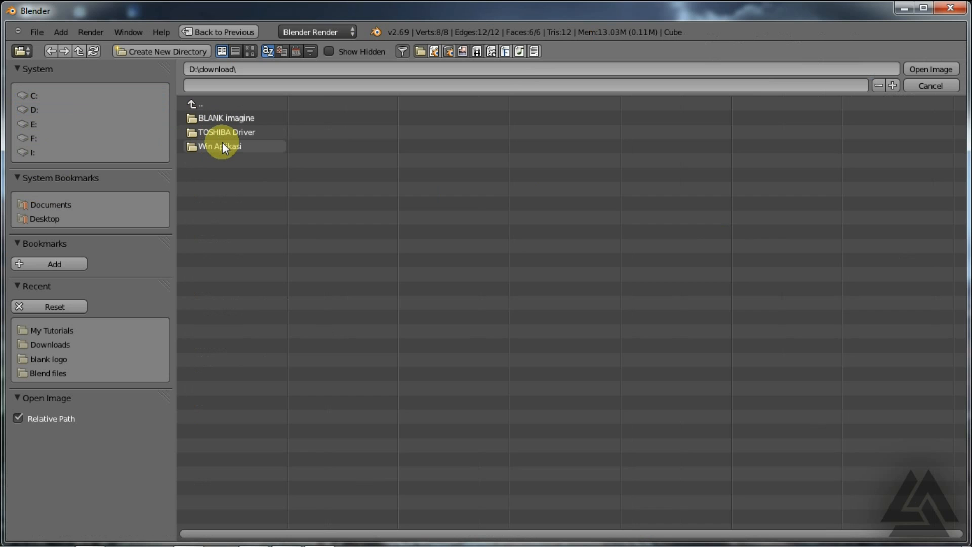
pyautogui.click(101, 110)
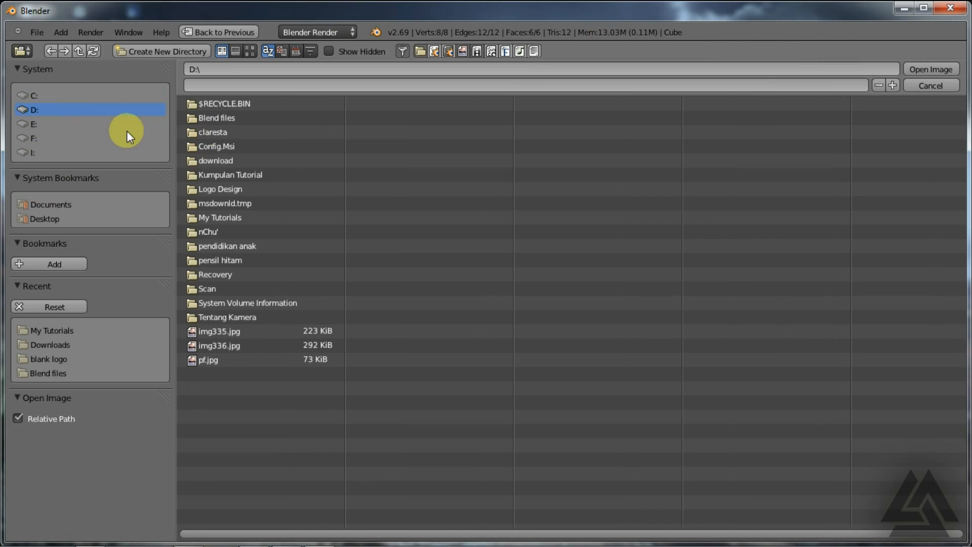
pyautogui.click(232, 217)
pyautogui.click(212, 133)
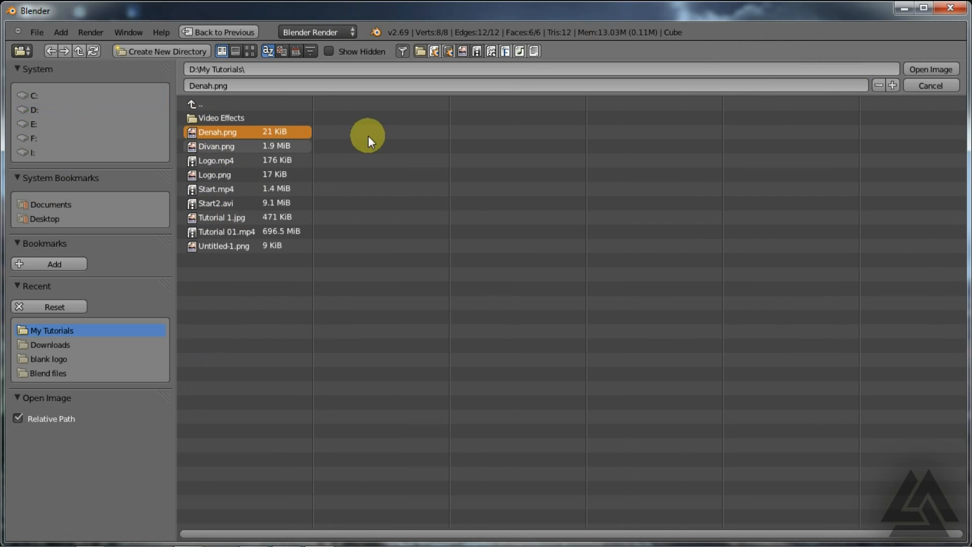
pyautogui.click(944, 74)
# Set the background image's opacity to 0.508
pyautogui.keyDown('shift'); pyautogui.moveTo(382, 332); pyautogui.dragTo(462, 316, button='middle'); pyautogui.keyUp('shift')
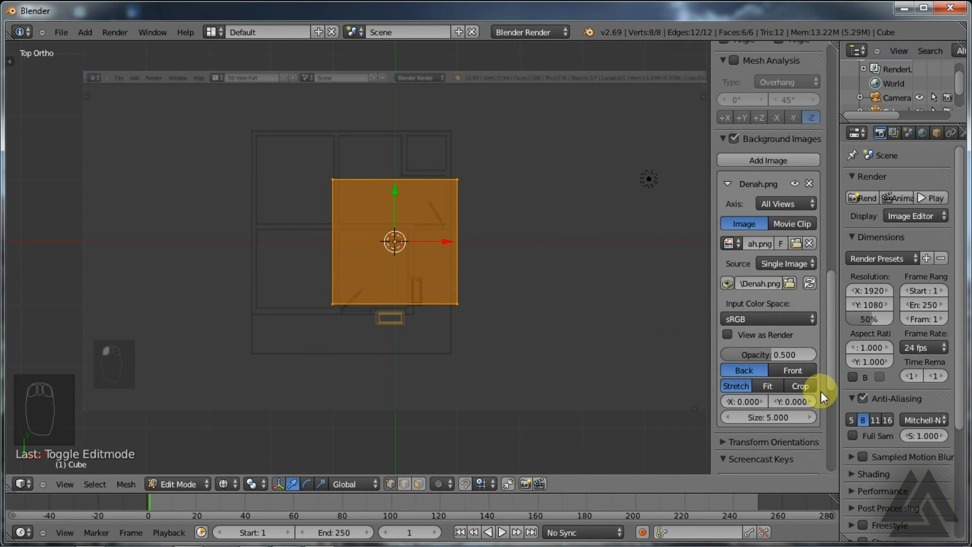
pyautogui.moveTo(767, 354)
pyautogui.mouseDown()
pyautogui.moveTo(734, 354)
pyautogui.moveTo(816, 356)
pyautogui.moveTo(721, 366)
pyautogui.moveTo(764, 369)
pyautogui.mouseUp()
pyautogui.moveTo(771, 354); pyautogui.dragTo(801, 363)
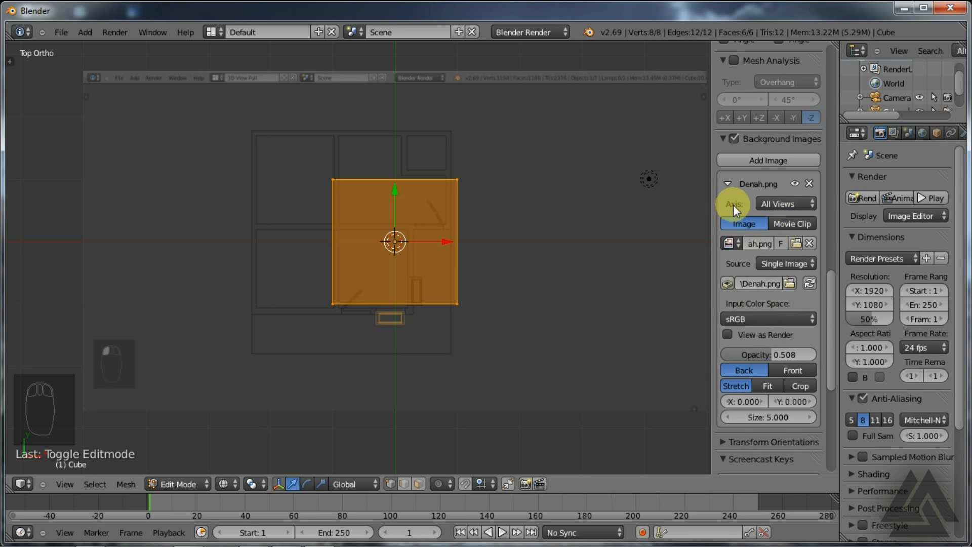
# Restrict the background image's axis to Top and check the display in the front view
pyautogui.click(766, 204)
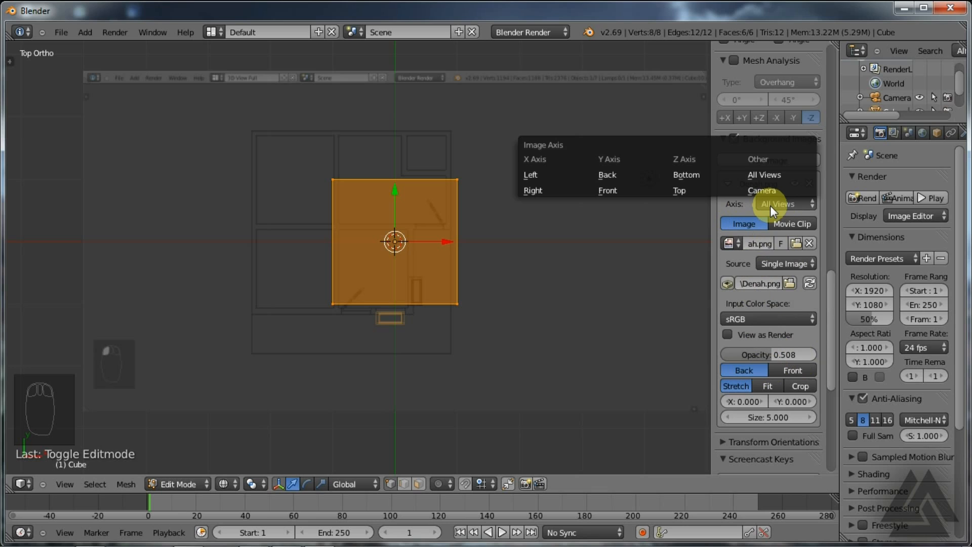
pyautogui.click(688, 194)
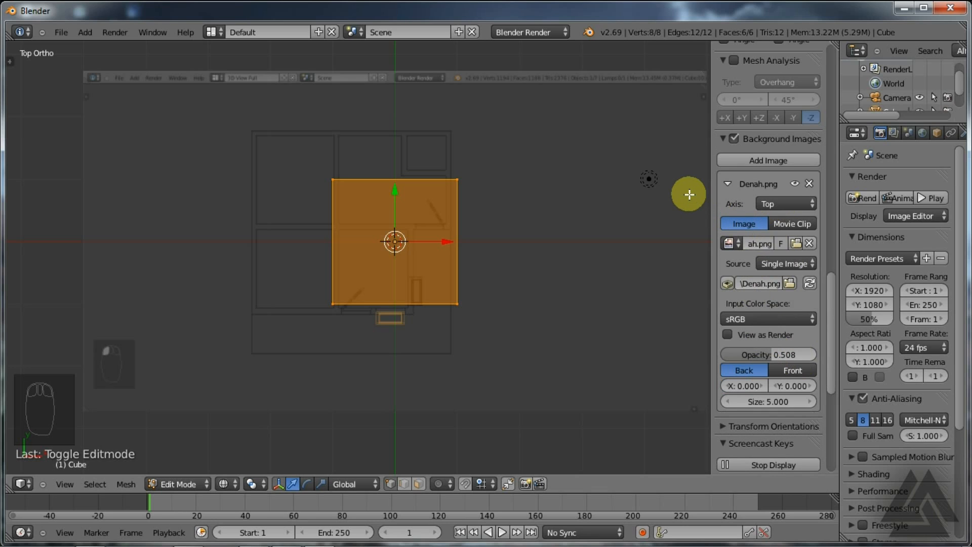
pyautogui.click(770, 203)
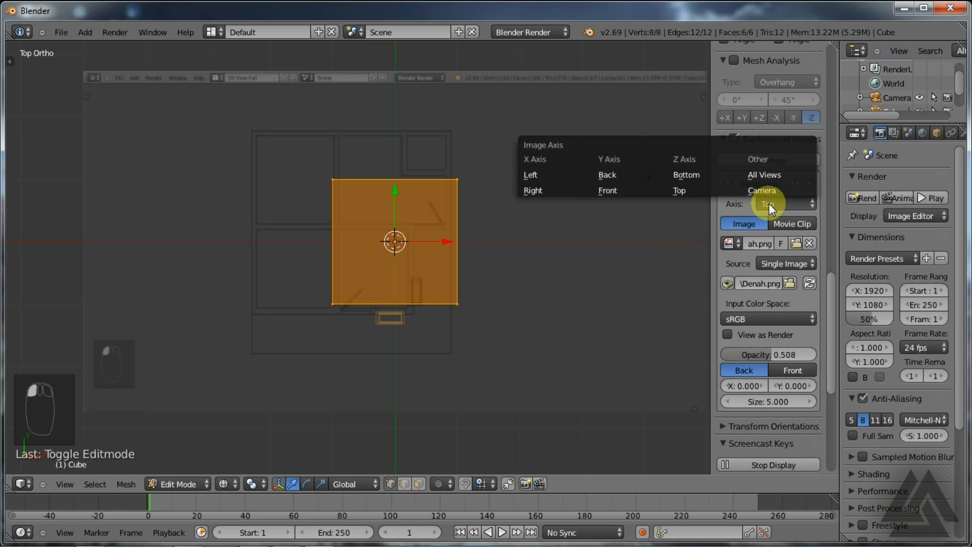
pyautogui.click(684, 192)
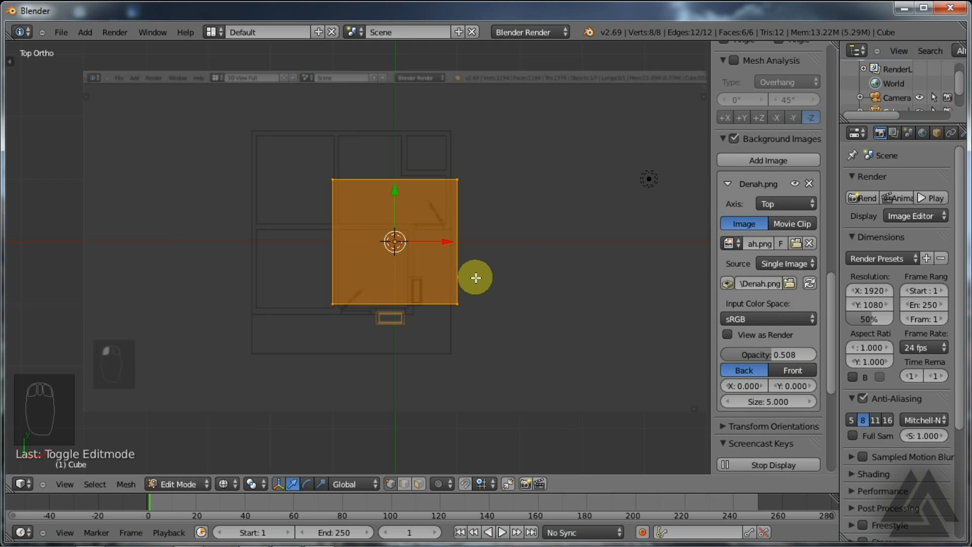
pyautogui.press('KP_1')
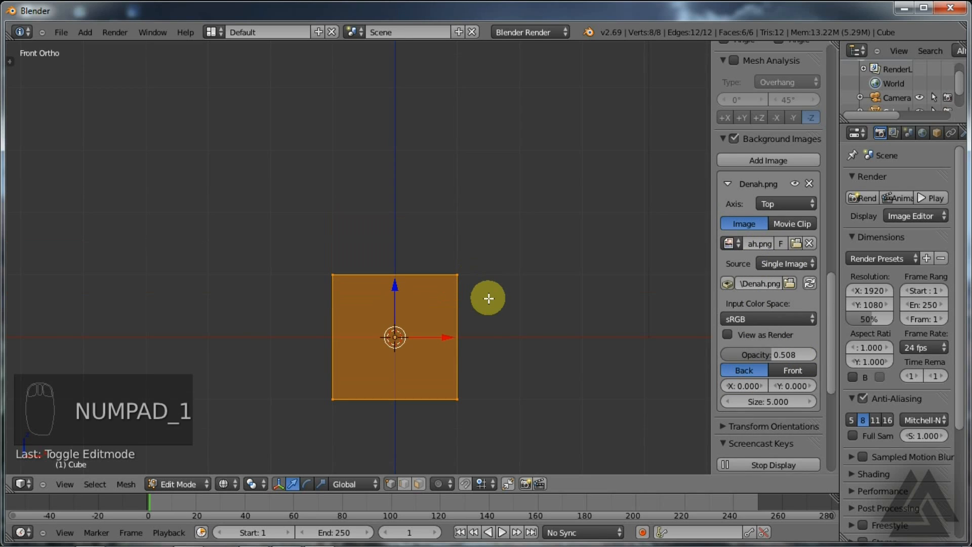
# Return to the top view and set the background image's offset to X 0.700 and Y -0.200
pyautogui.keyDown('shift'); pyautogui.moveTo(490, 327); pyautogui.dragTo(471, 252, button='middle'); pyautogui.keyUp('shift')
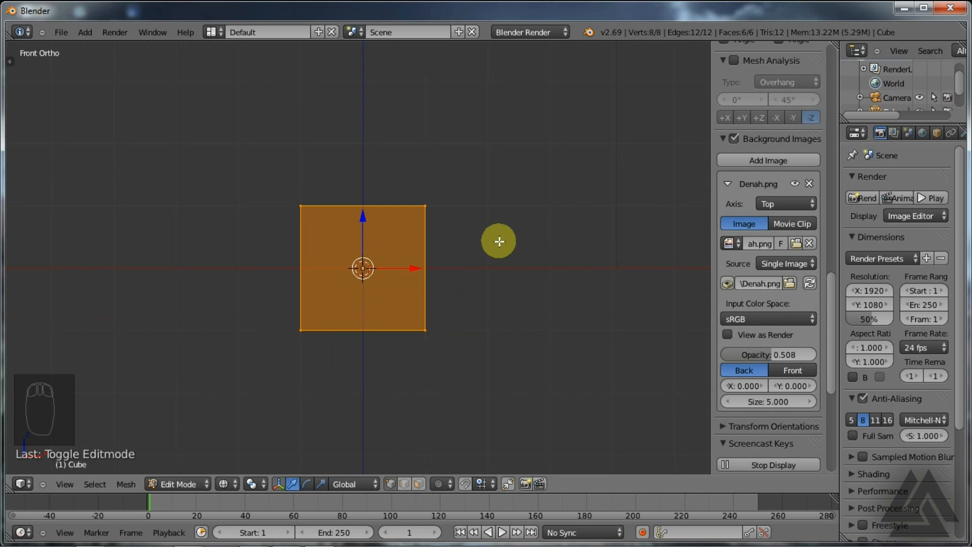
pyautogui.press('KP_7')
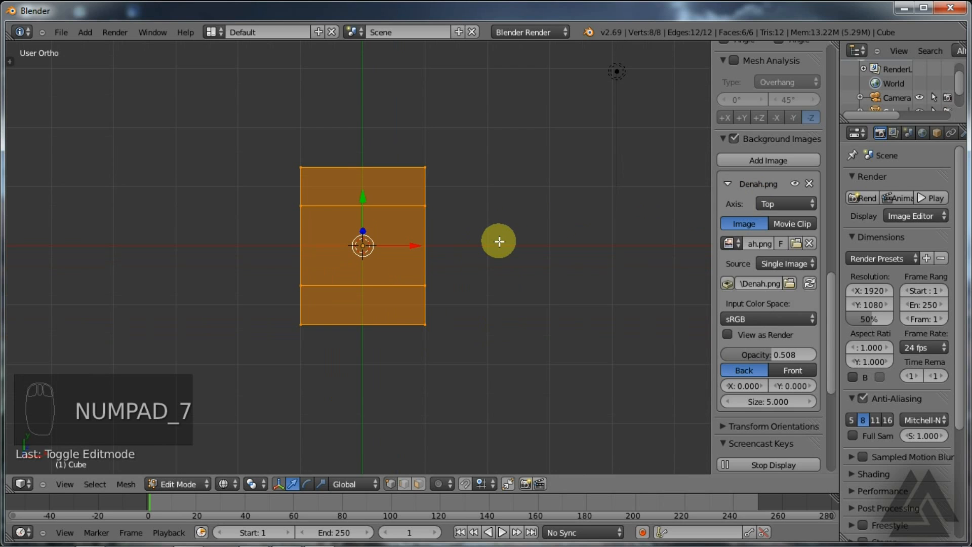
pyautogui.scroll(-2, 789, 390)
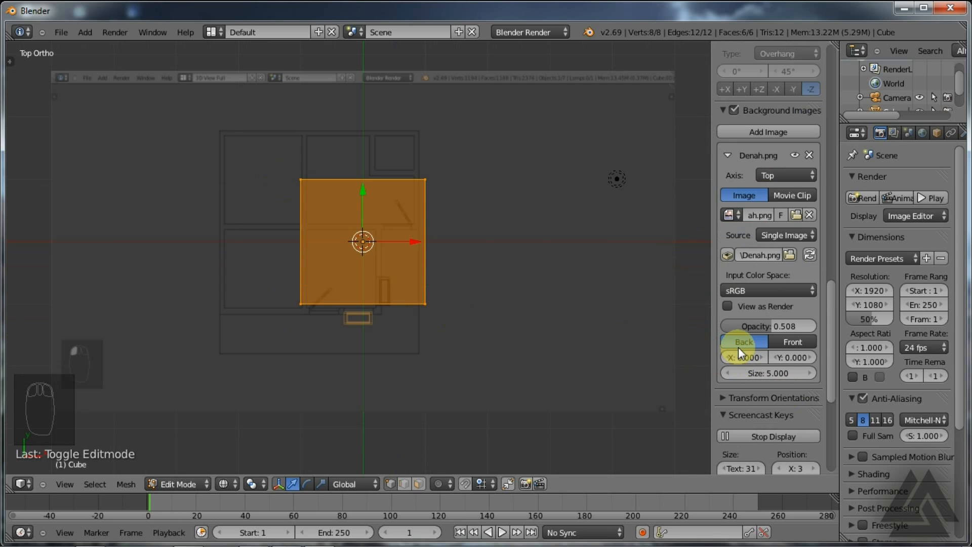
pyautogui.click(809, 357)
pyautogui.click(809, 357)
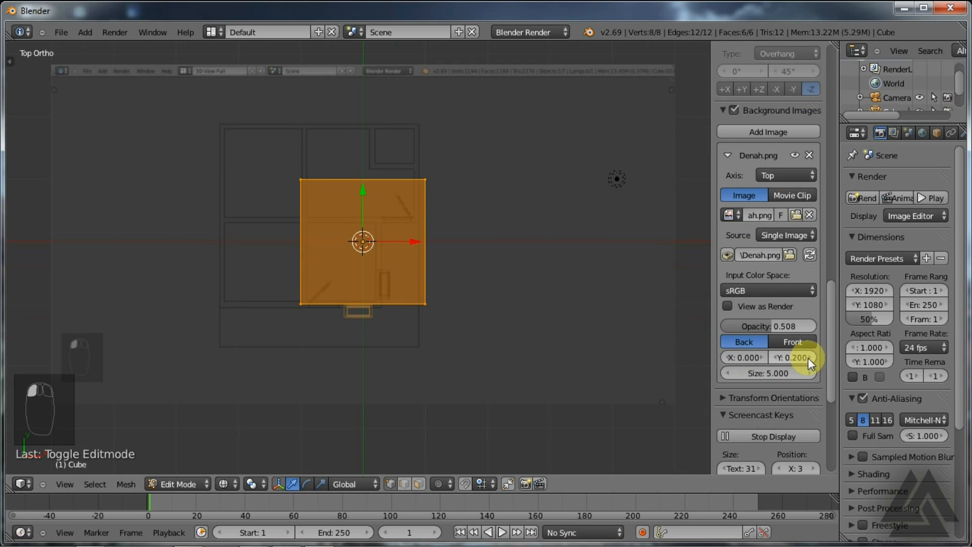
pyautogui.click(778, 357)
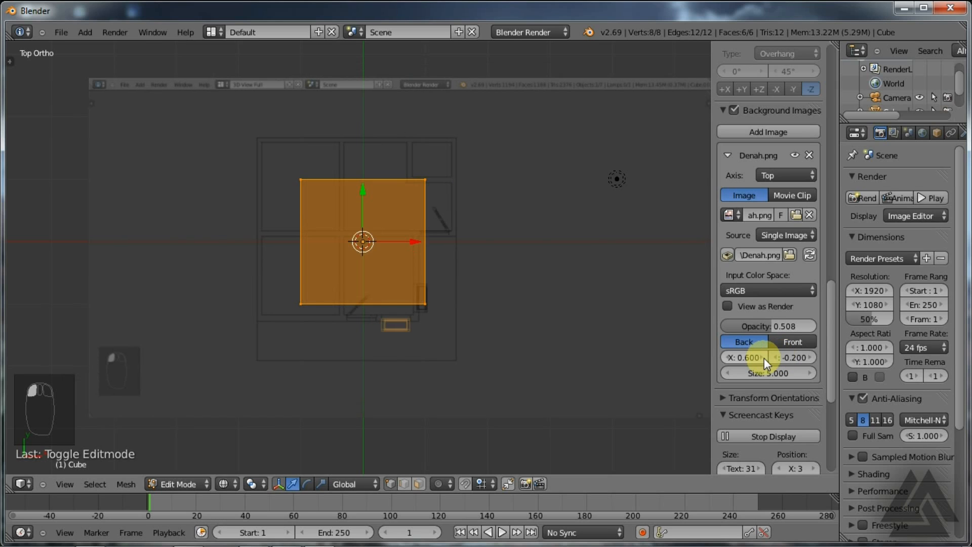
pyautogui.click(764, 358)
pyautogui.click(767, 357)
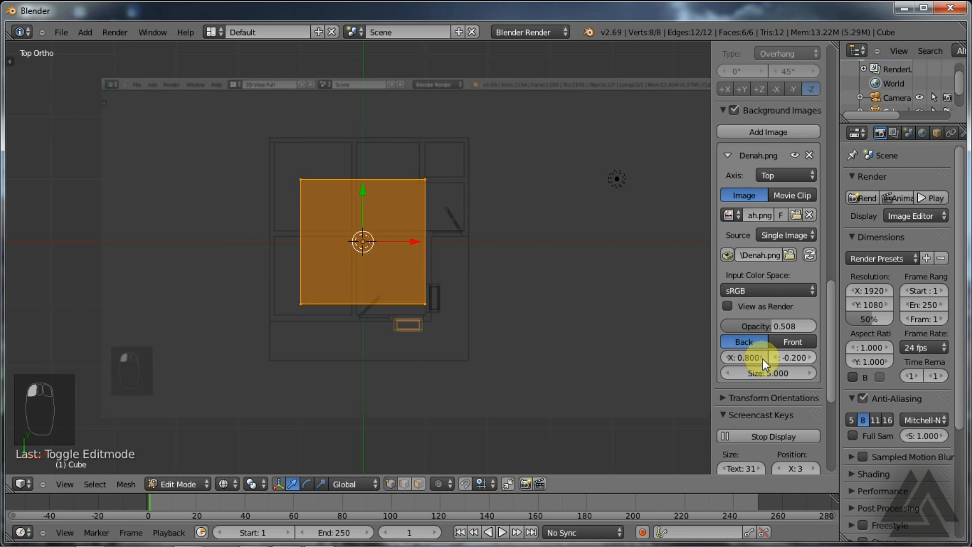
pyautogui.click(728, 357)
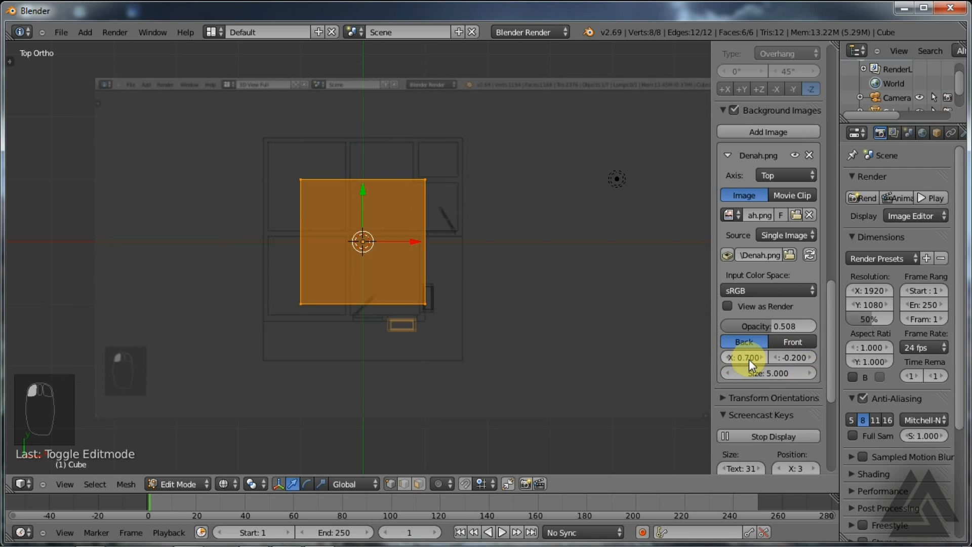
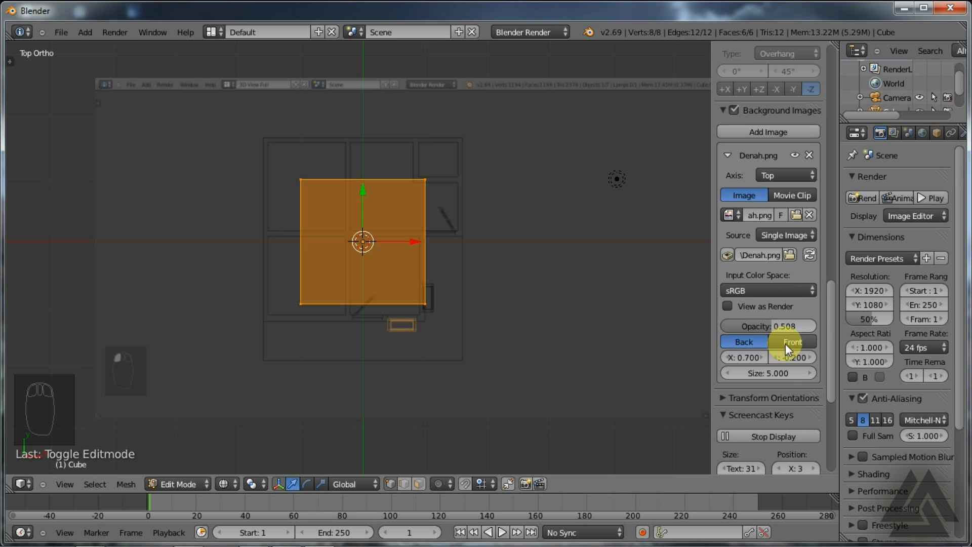
# Try the image's Front placement, keep Back, and set its opacity to 0.500 and X offset to 0.600
pyautogui.click(785, 343)
pyautogui.moveTo(820, 331)
pyautogui.mouseDown()
pyautogui.moveTo(719, 329)
pyautogui.moveTo(803, 327)
pyautogui.moveTo(766, 327)
pyautogui.mouseUp()
pyautogui.click(746, 341)
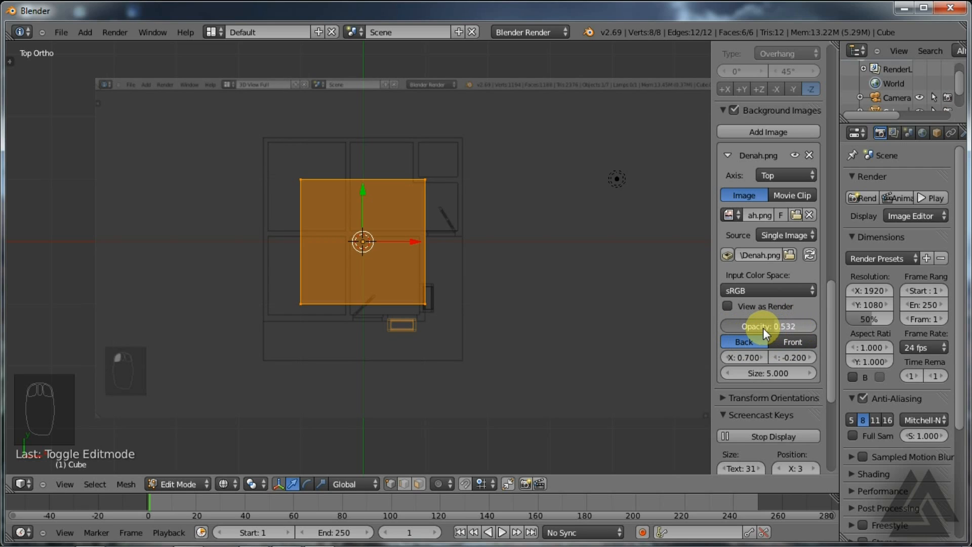
pyautogui.moveTo(764, 327); pyautogui.dragTo(755, 344)
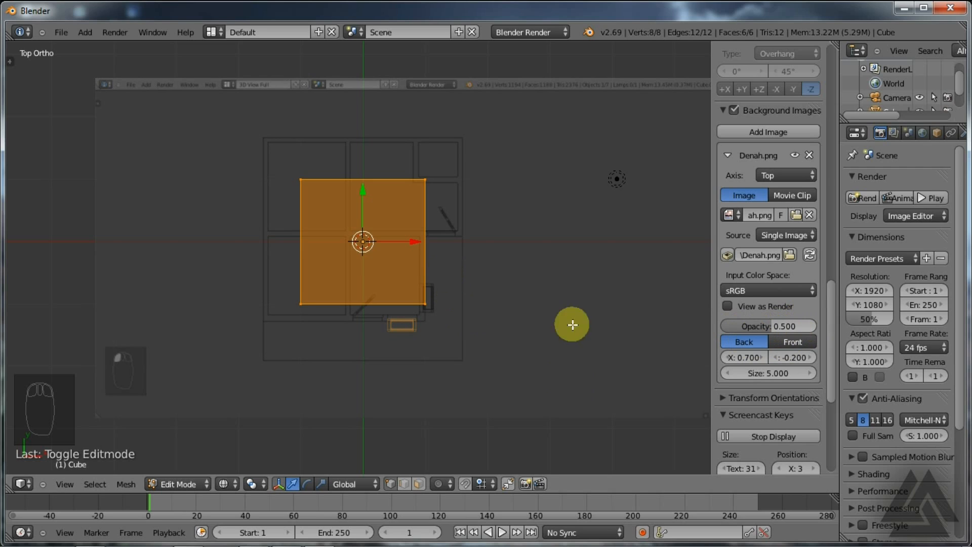
pyautogui.click(725, 358)
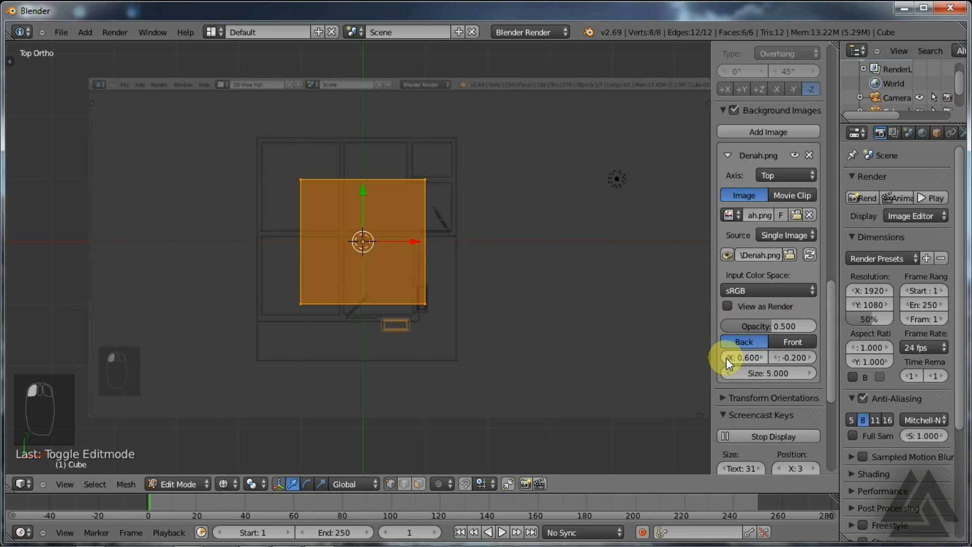
# Return the image's X offset to 0.700 and enlarge the cube uniformly and along Y to the size of the floor plan
pyautogui.press('s')
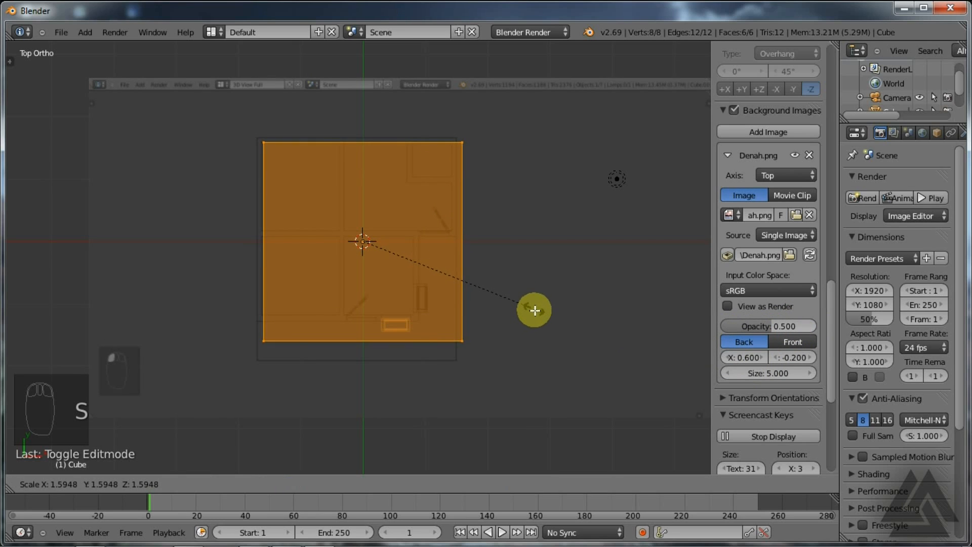
pyautogui.click(544, 312)
pyautogui.press('s')
pyautogui.press('y')
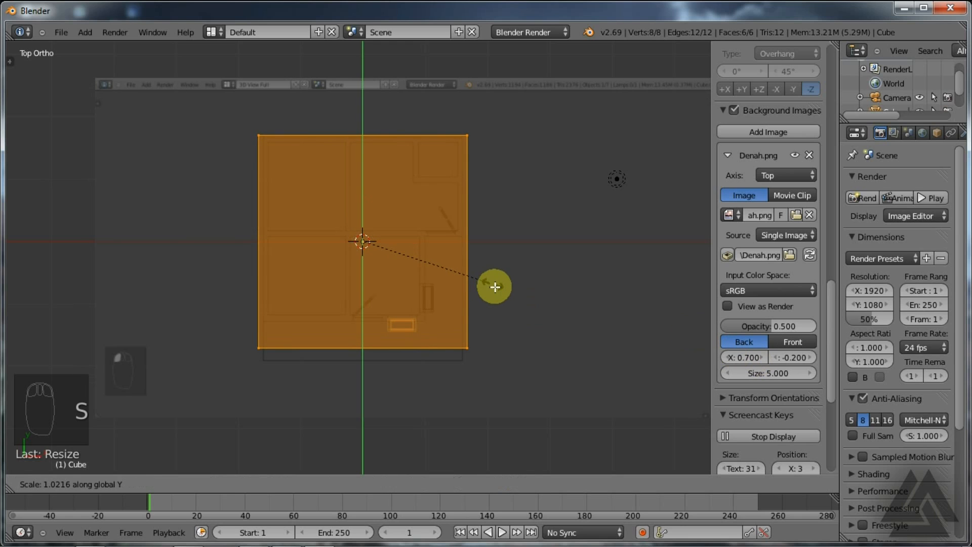
pyautogui.click(464, 296)
# Move the cube -0.148 along Y to line it up with the floor plan's outline
pyautogui.press('g')
pyautogui.press('y')
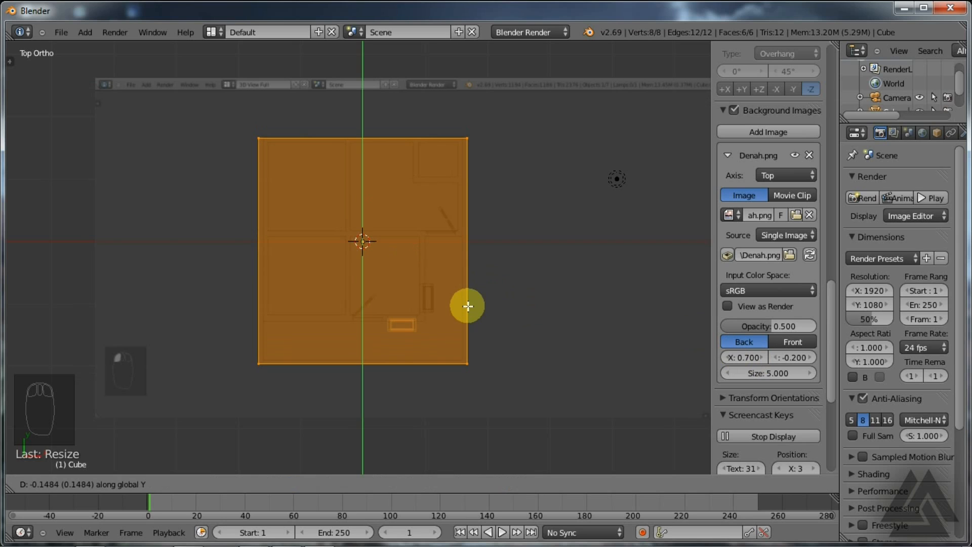
pyautogui.click(467, 306)
# Show and hide the properties region and the tool shelf repeatedly, leaving both hidden
pyautogui.press('n')
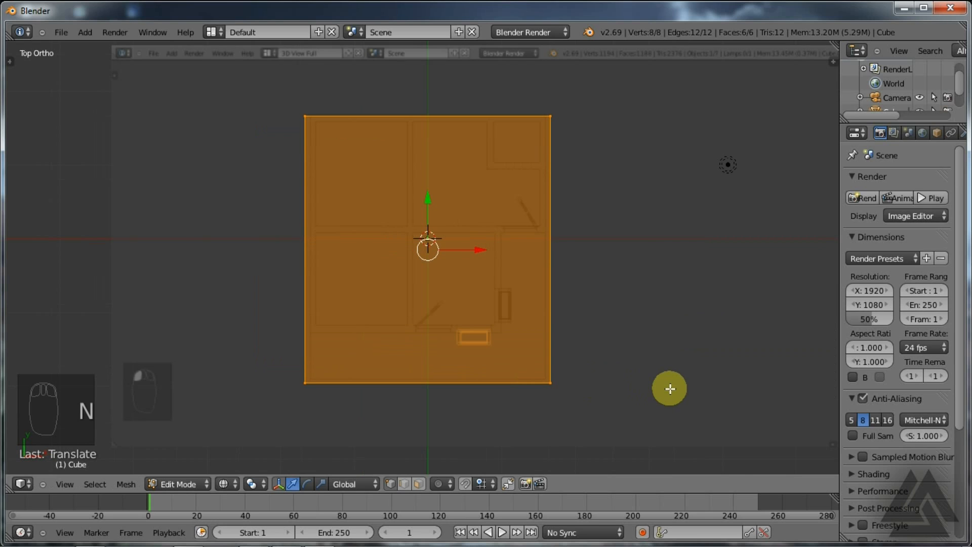
pyautogui.press('n')
pyautogui.press('n')
pyautogui.press('n')
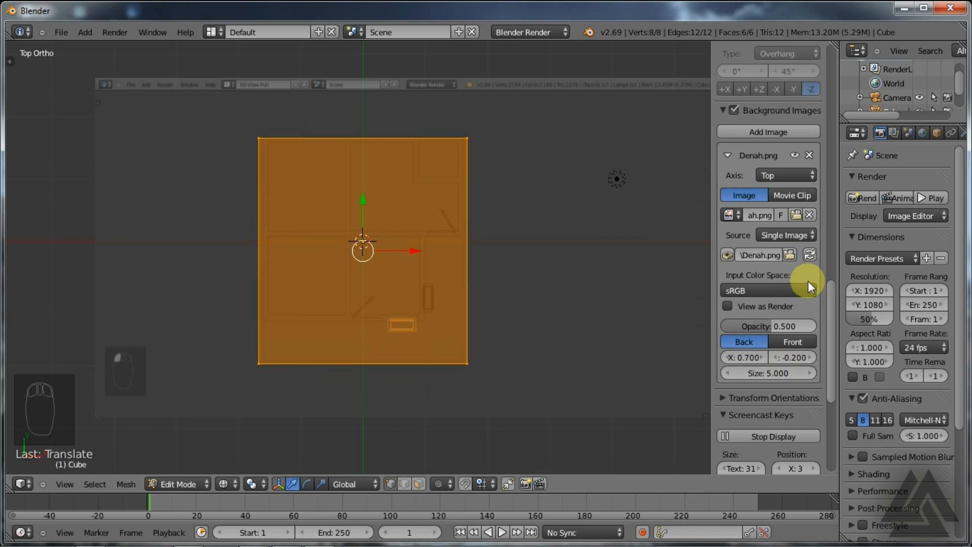
pyautogui.press('n')
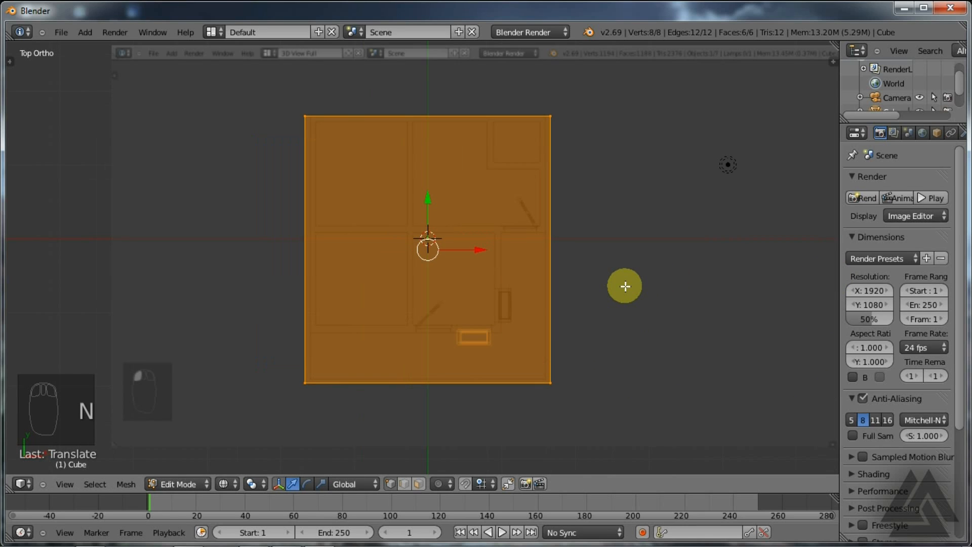
pyautogui.press('n')
pyautogui.press('n')
pyautogui.press('t')
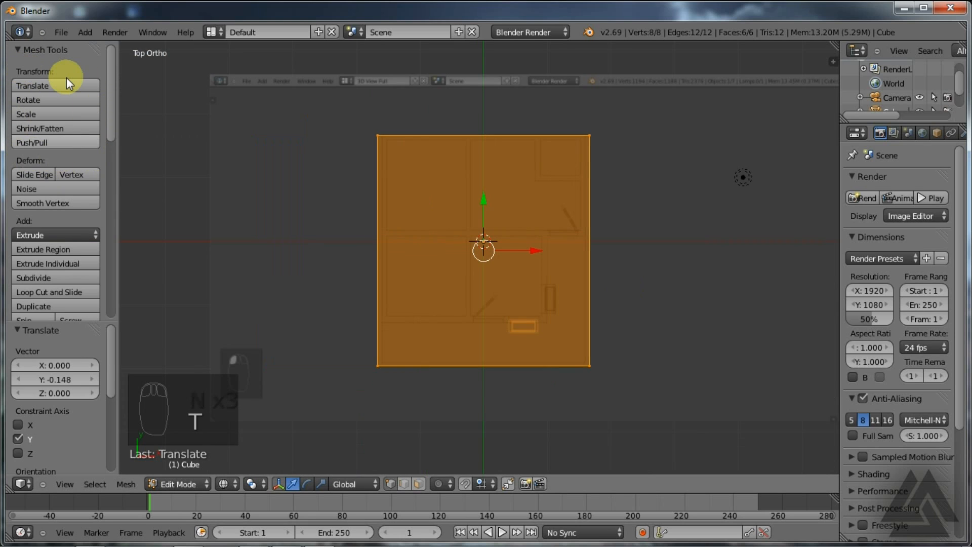
pyautogui.press('t')
pyautogui.press('t')
pyautogui.press('t')
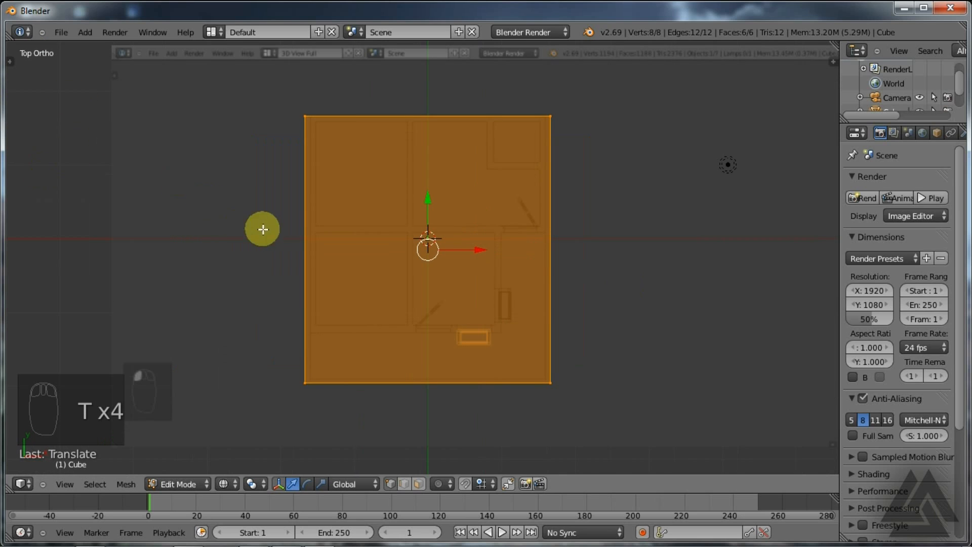
pyautogui.press('n')
pyautogui.press('n')
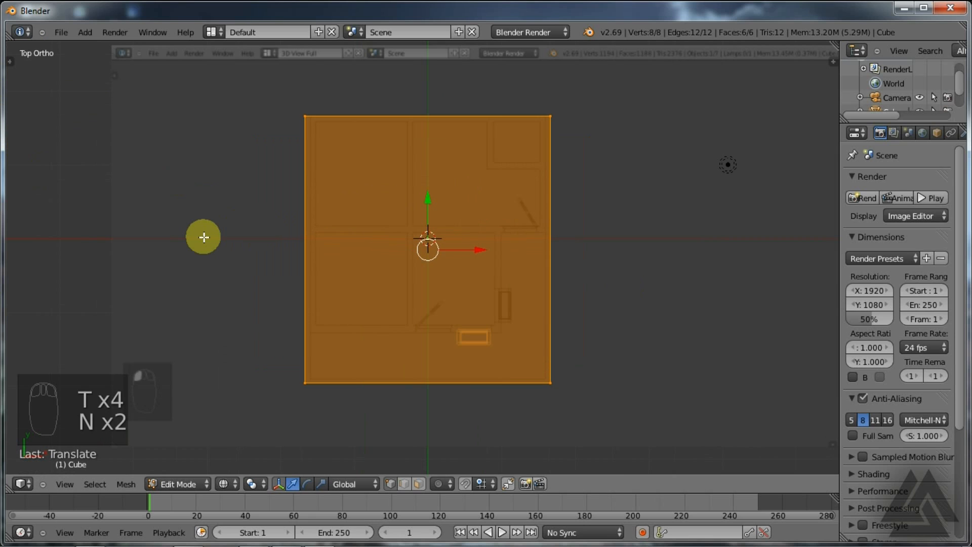
pyautogui.press('t')
pyautogui.press('t')
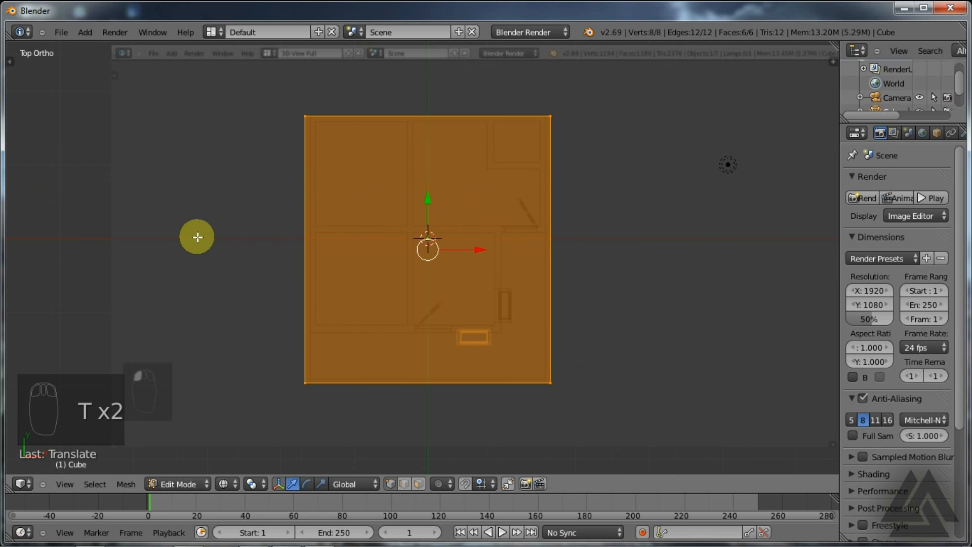
# In the front view, flatten the cube along Z into a thin floor slab
pyautogui.moveTo(607, 347); pyautogui.dragTo(537, 312, button='middle')
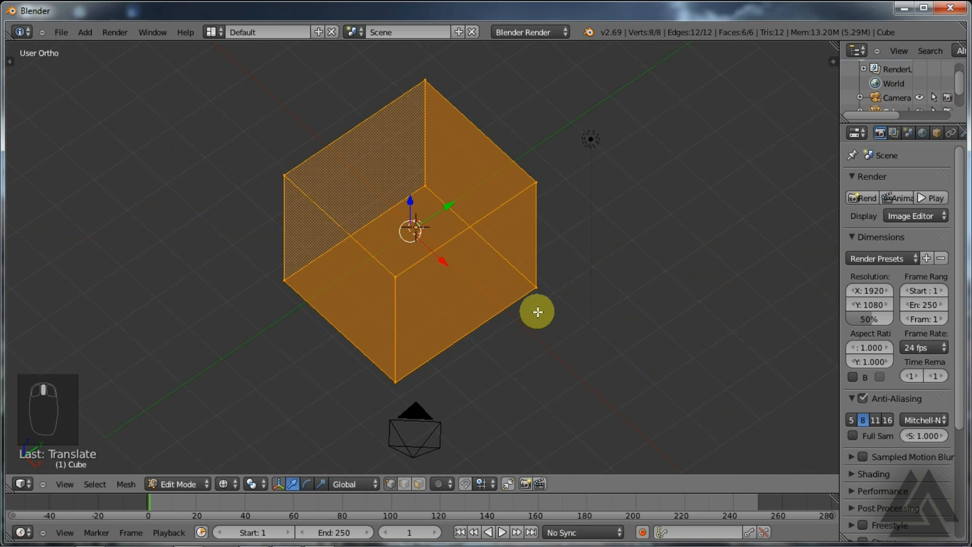
pyautogui.moveTo(537, 312); pyautogui.dragTo(622, 222, button='middle')
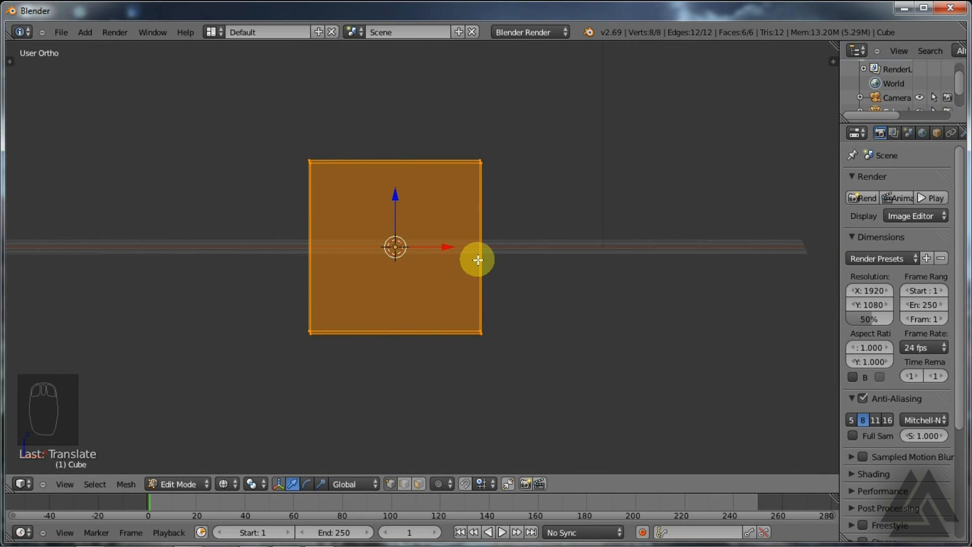
pyautogui.press('KP_1')
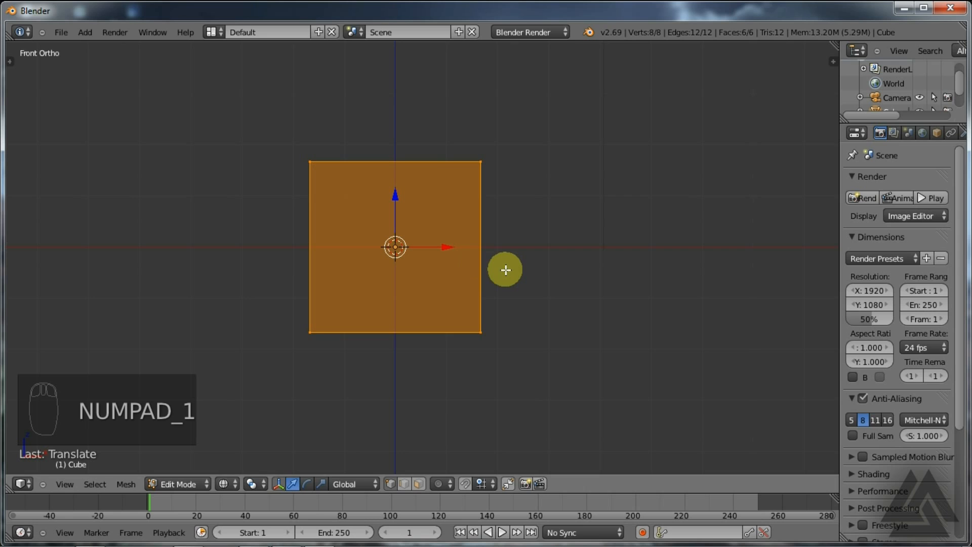
pyautogui.press('s')
pyautogui.press('z')
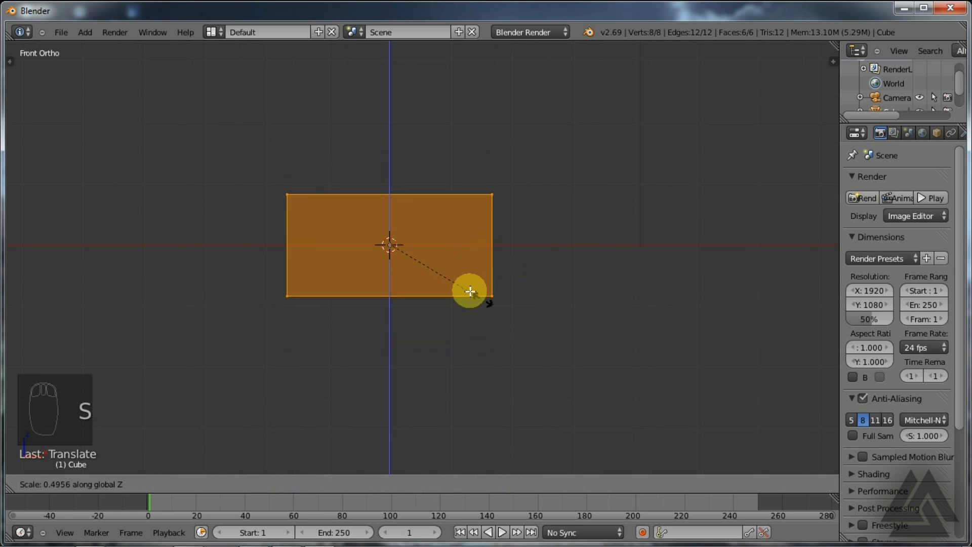
pyautogui.click(394, 245)
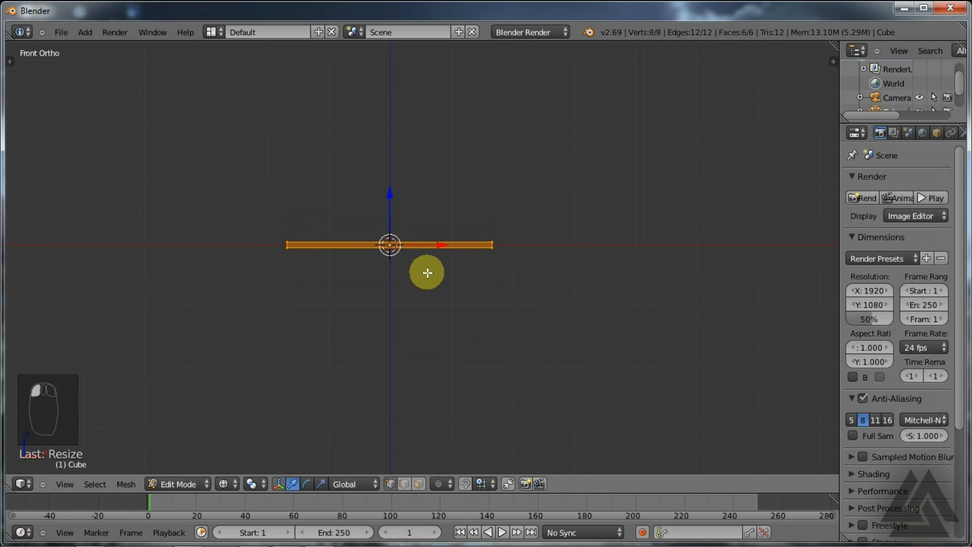
# Check the slab from several angles, return to the top view and rescale it to the floor plan's outer edges
pyautogui.scroll(5, 428, 271)
pyautogui.keyDown('shift'); pyautogui.moveTo(429, 272); pyautogui.dragTo(638, 342, button='middle'); pyautogui.keyUp('shift')
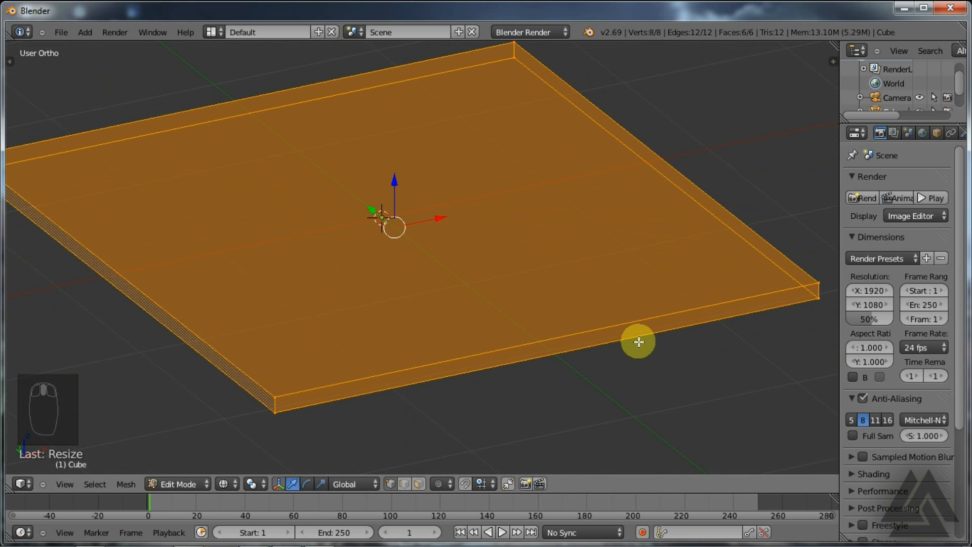
pyautogui.press('Tab')
pyautogui.press('Tab')
pyautogui.scroll(-5, 638, 342)
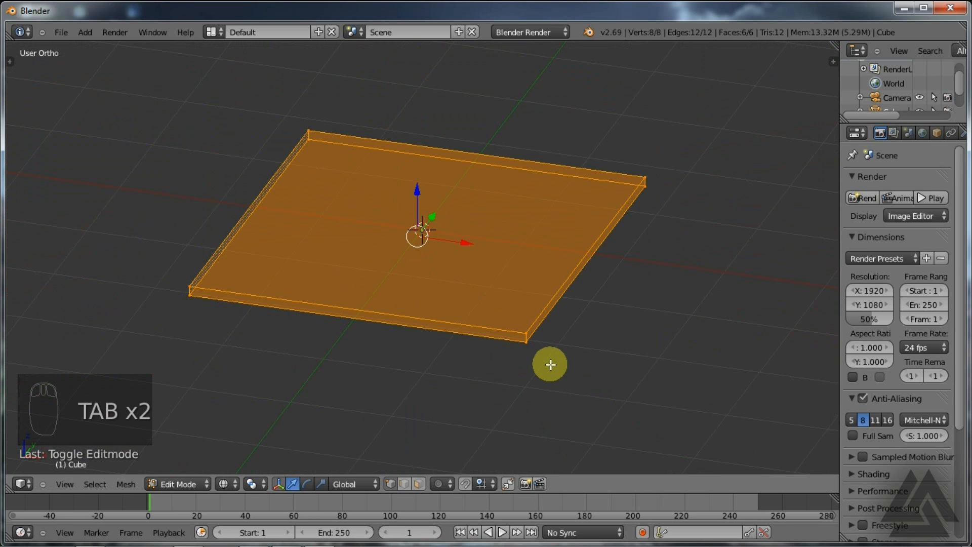
pyautogui.moveTo(540, 365); pyautogui.dragTo(594, 375, button='middle')
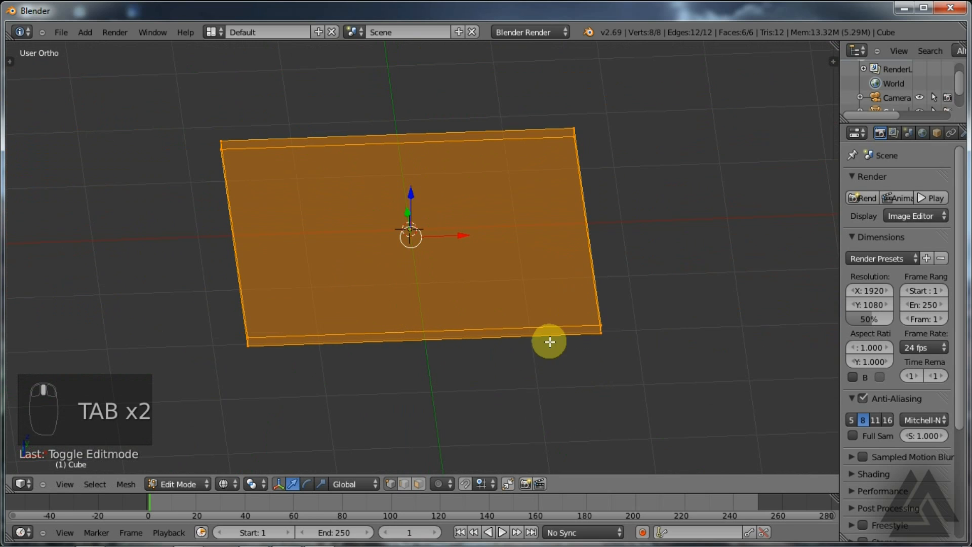
pyautogui.press('KP_7')
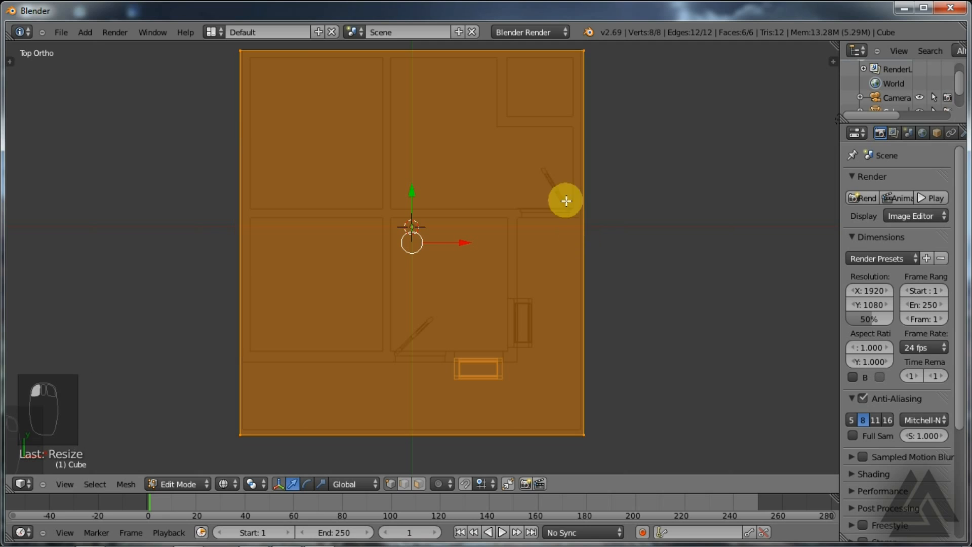
# Add two evenly spaced loop cuts running along Y through the floor slab
pyautogui.scroll(-1, 475, 162)
pyautogui.keyDown('shift'); pyautogui.moveTo(530, 184); pyautogui.dragTo(539, 199, button='middle'); pyautogui.keyUp('shift')
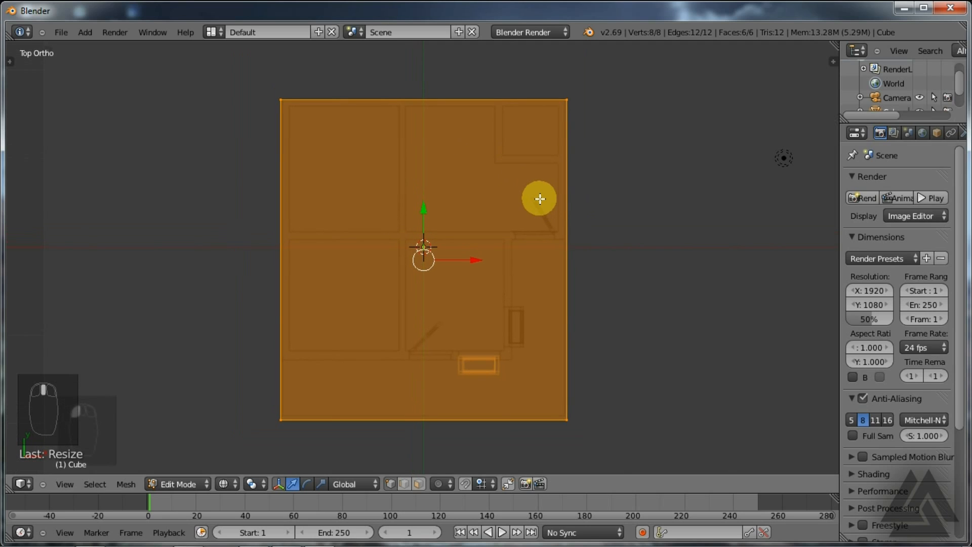
pyautogui.keyDown('shift'); pyautogui.moveTo(539, 199); pyautogui.dragTo(540, 200, button='middle'); pyautogui.keyUp('shift')
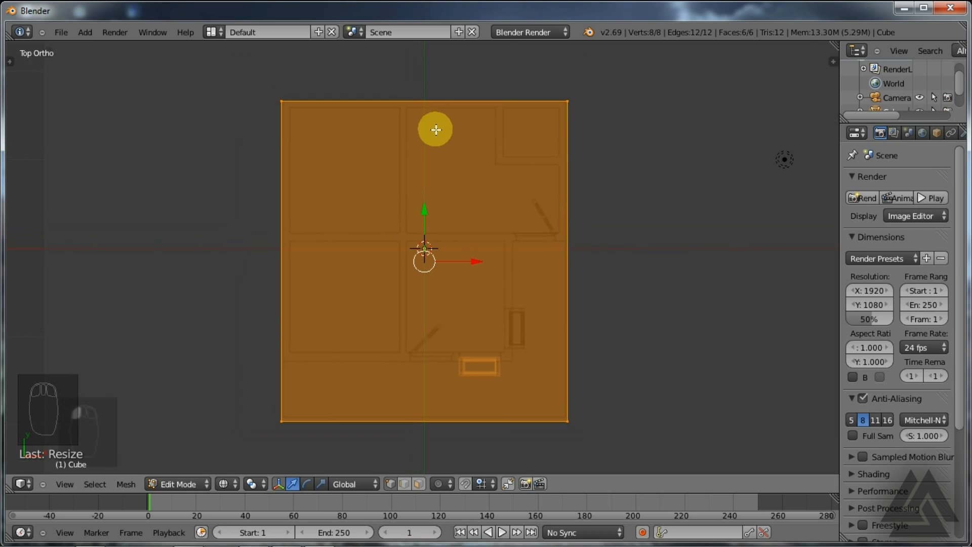
pyautogui.hotkey('ctrl', 'r')
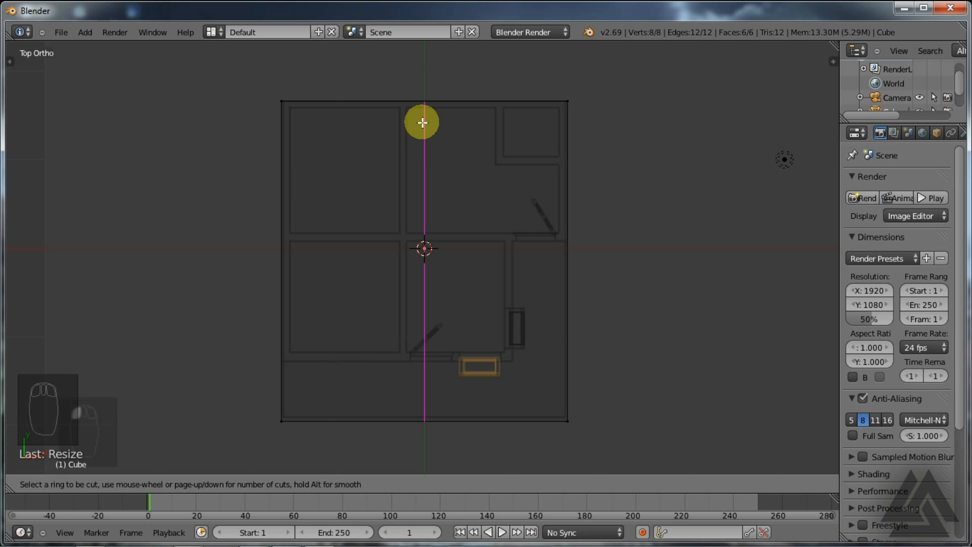
pyautogui.scroll(3, 424, 123)
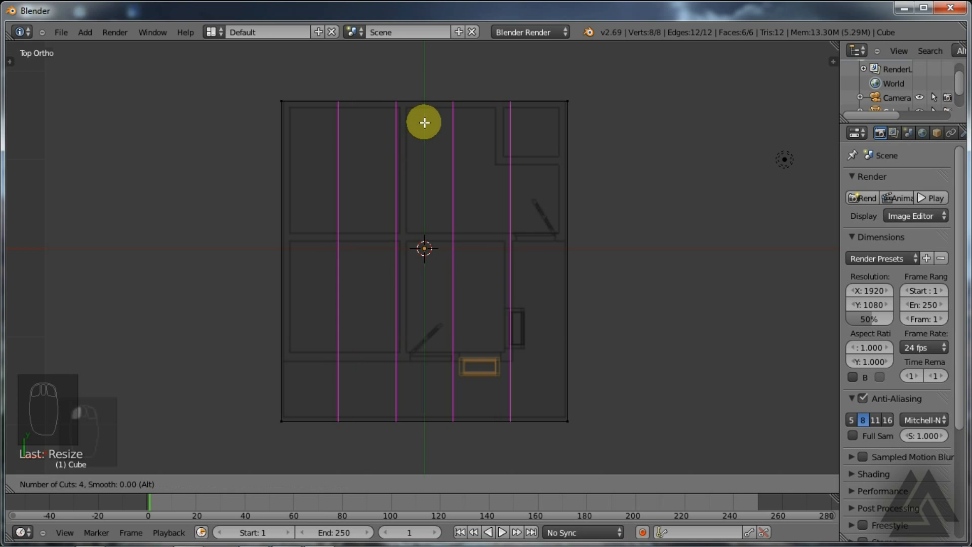
pyautogui.scroll(2, 424, 123)
pyautogui.scroll(-3, 428, 124)
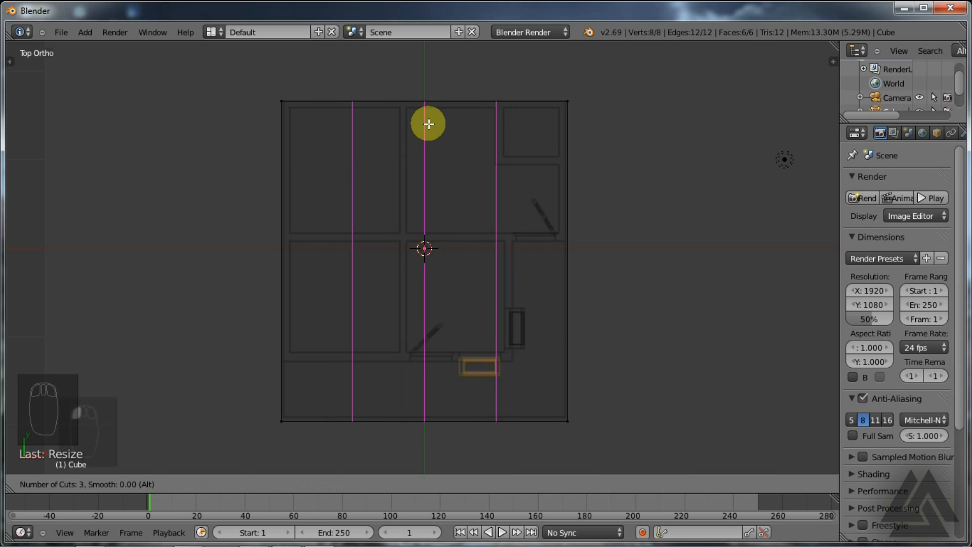
pyautogui.scroll(-1, 428, 124)
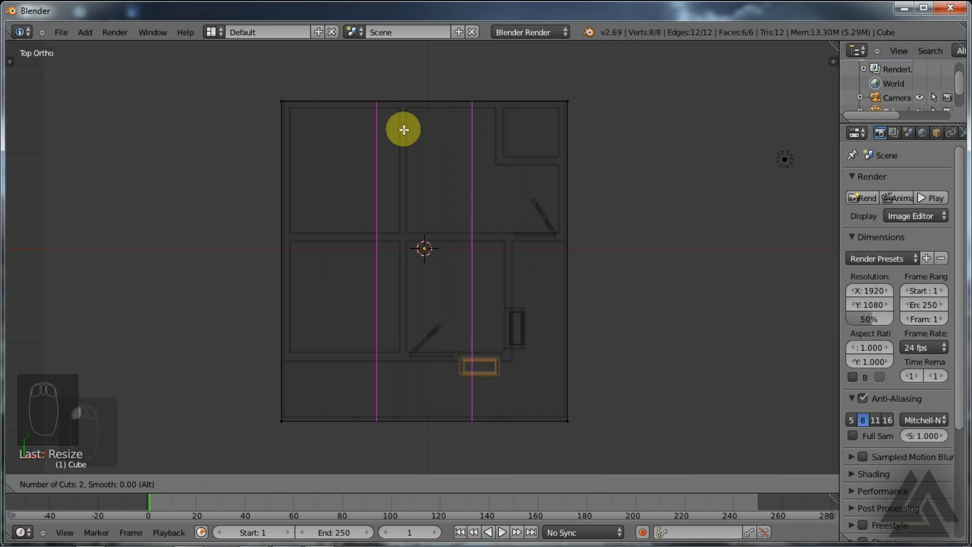
pyautogui.click(405, 129)
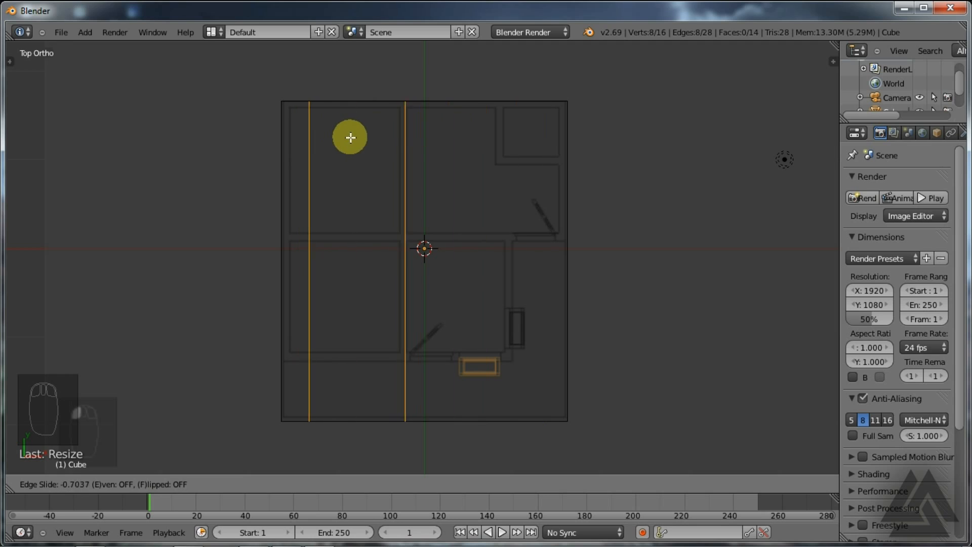
pyautogui.click(402, 130)
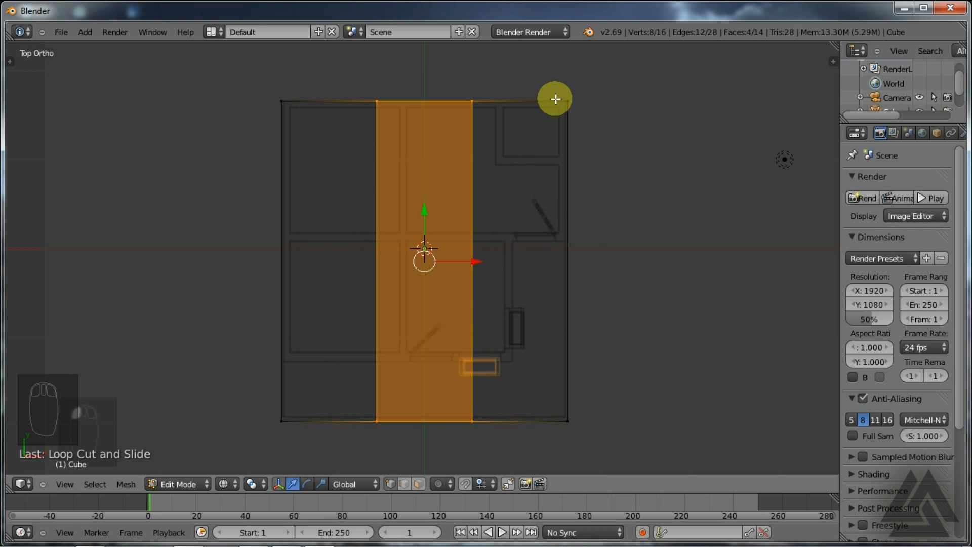
# Reset the 3D cursor to the centre and scale the two cuts about 2.84 along X to the outer walls' inner edges
pyautogui.click(562, 299)
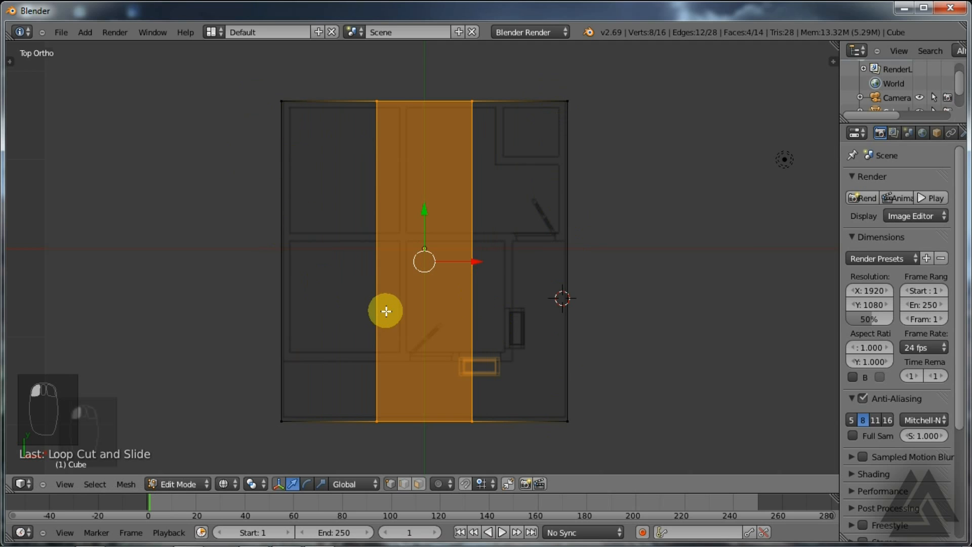
pyautogui.hotkey('shift', 'c')
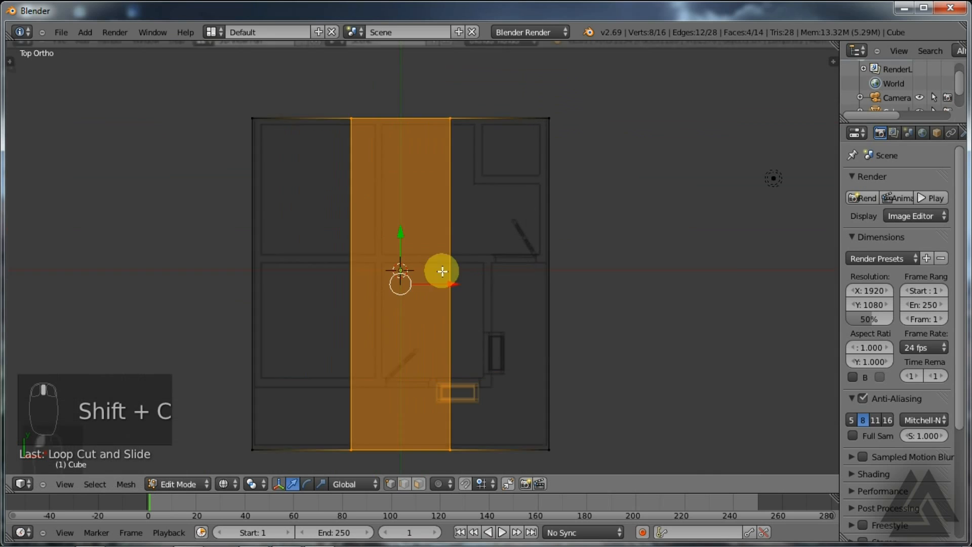
pyautogui.press('s')
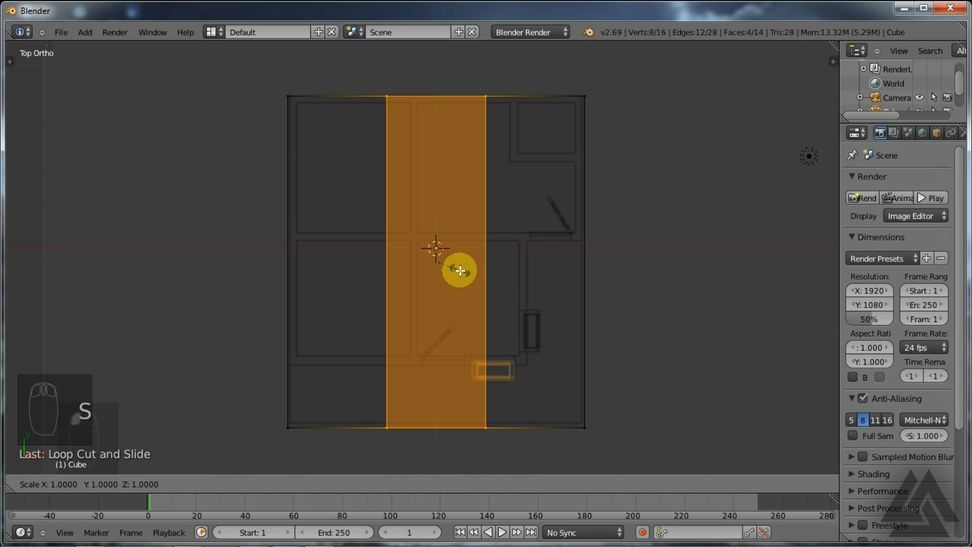
pyautogui.press('x')
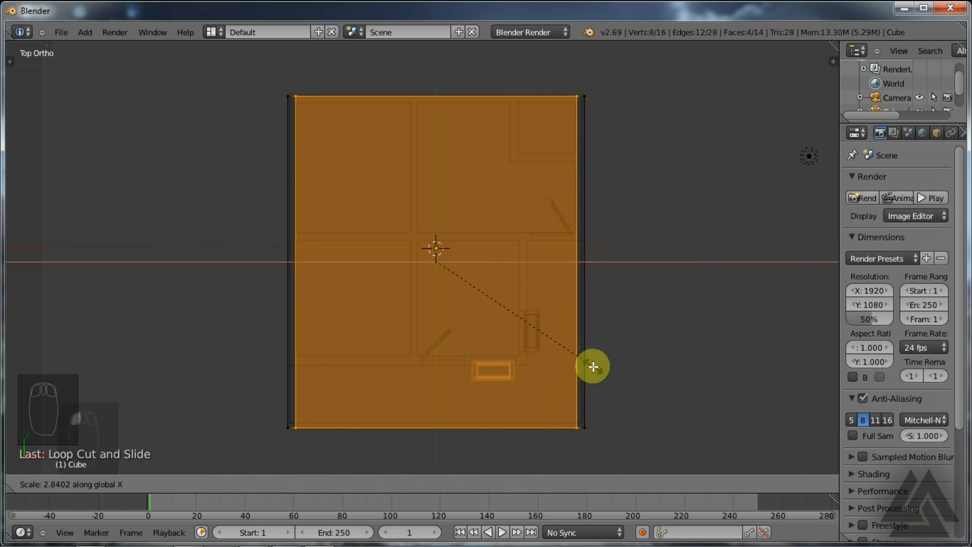
pyautogui.click(593, 367)
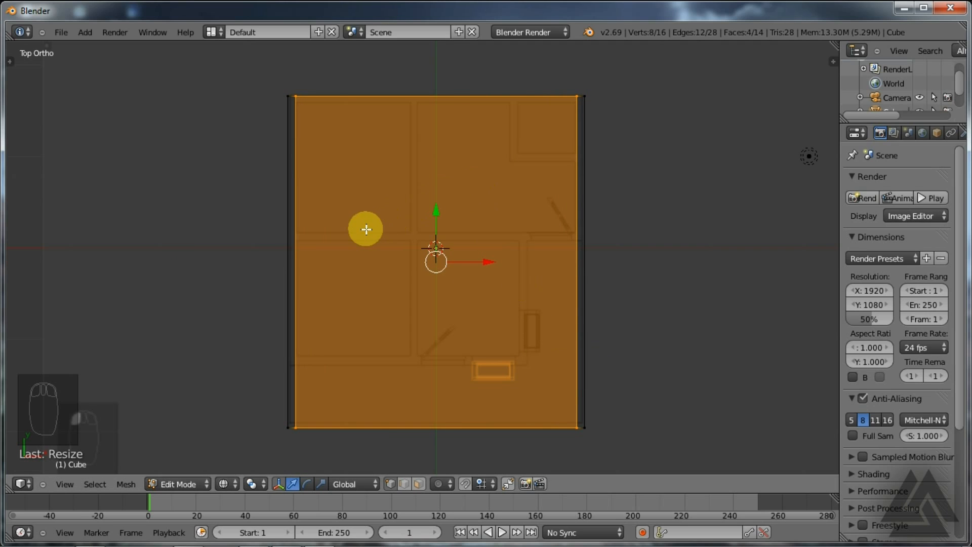
# Add two unslid loop cuts running along X across the slab and scale them together along Y to about 0.07, one wall thickness apart
pyautogui.hotkey('ctrl', 'r')
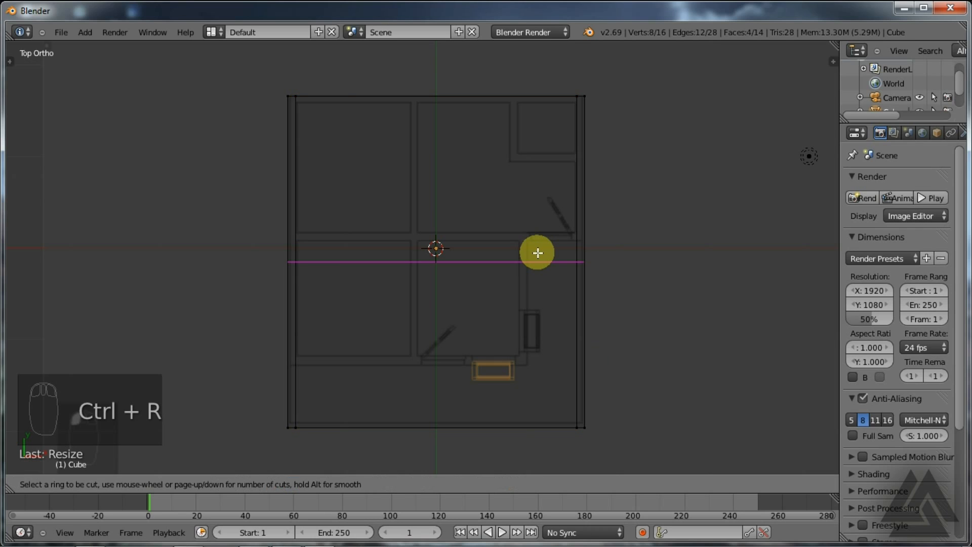
pyautogui.scroll(1, 536, 252)
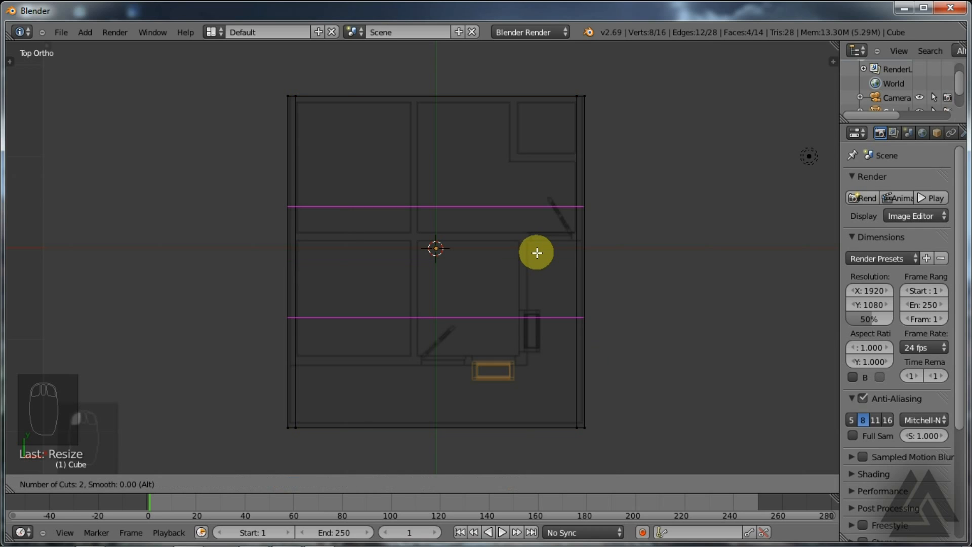
pyautogui.click(536, 252)
pyautogui.rightClick(537, 252)
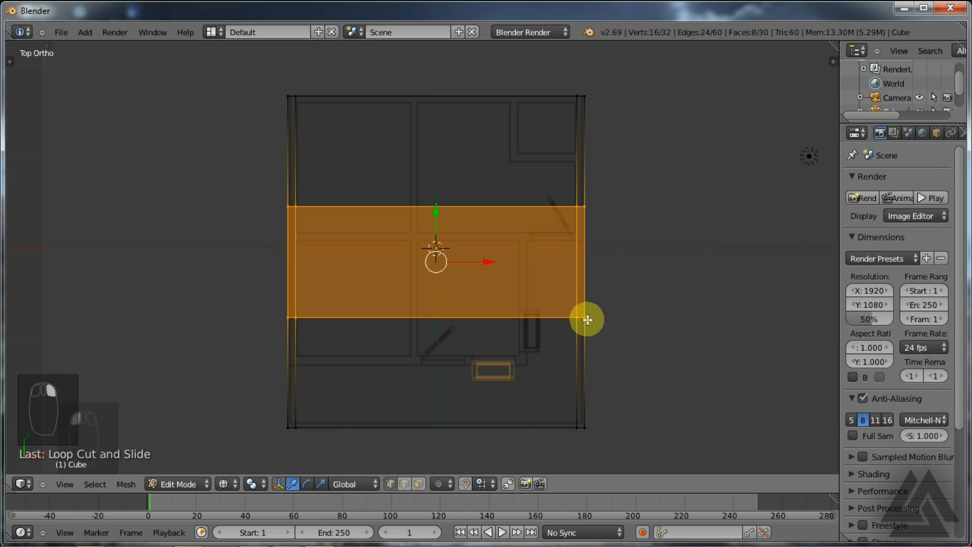
pyautogui.press('s')
pyautogui.press('y')
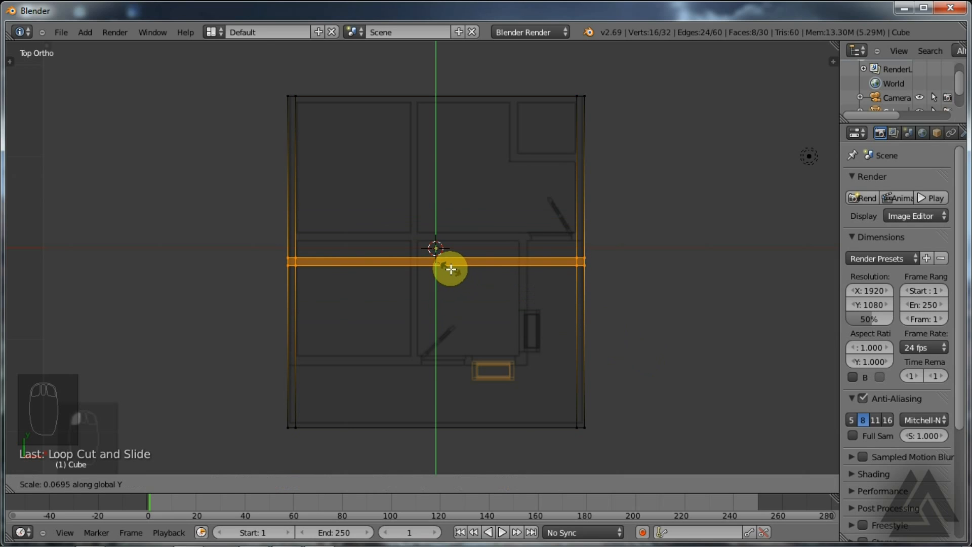
pyautogui.click(451, 269)
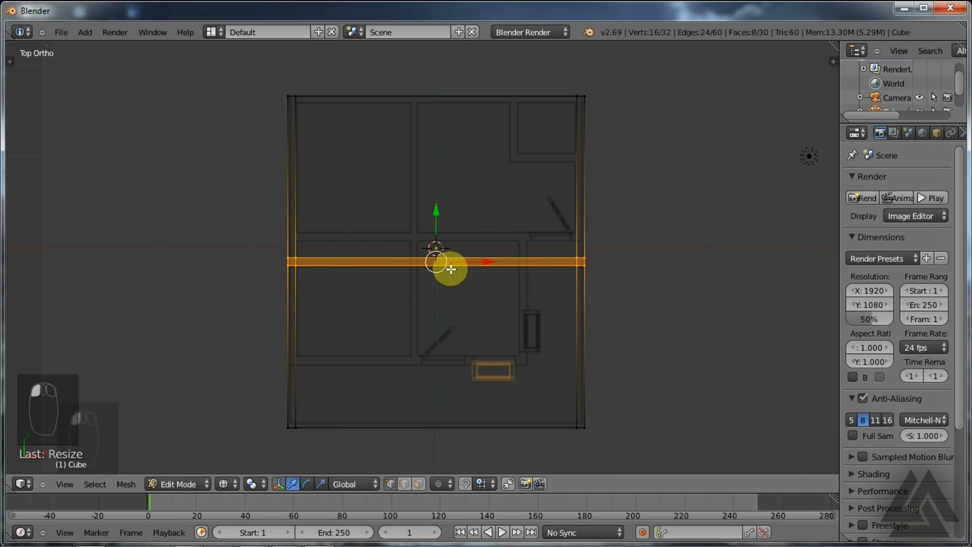
# Move the narrow pair of cuts up along Y onto the floor plan's middle horizontal wall
pyautogui.press('g')
pyautogui.press('y')
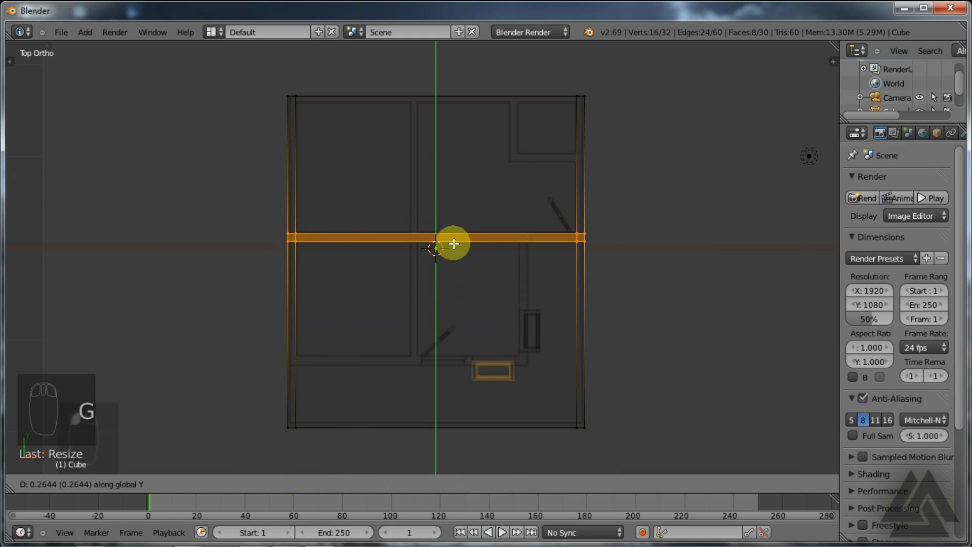
pyautogui.click(453, 243)
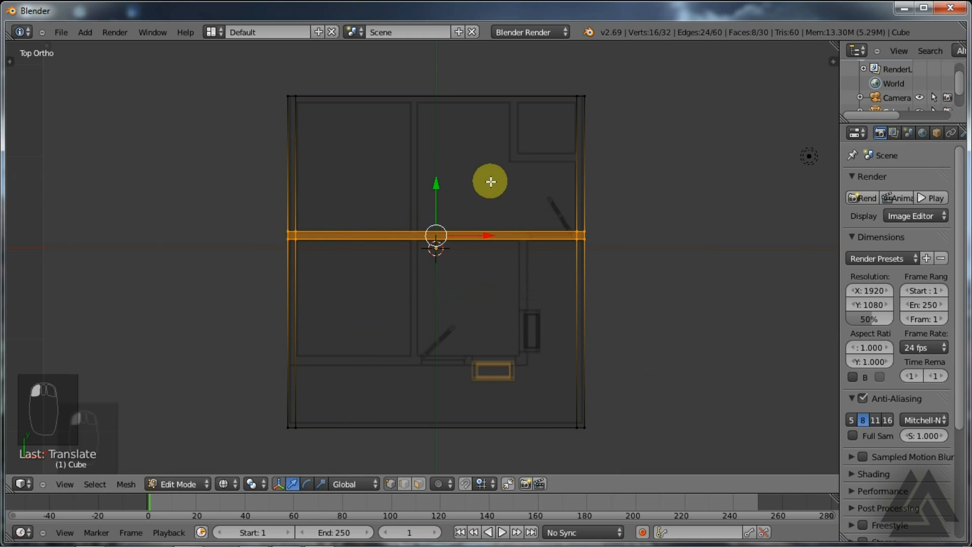
pyautogui.click(428, 154)
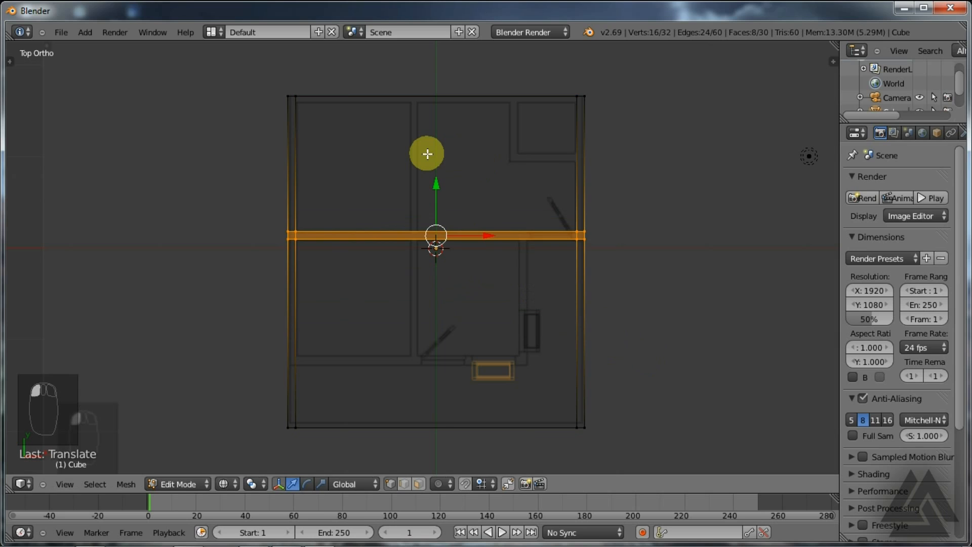
# Add a single loop cut across the slab's upper section and slide it about -0.89 to the top wall's inner edge
pyautogui.hotkey('ctrl', 'r')
pyautogui.click(562, 159)
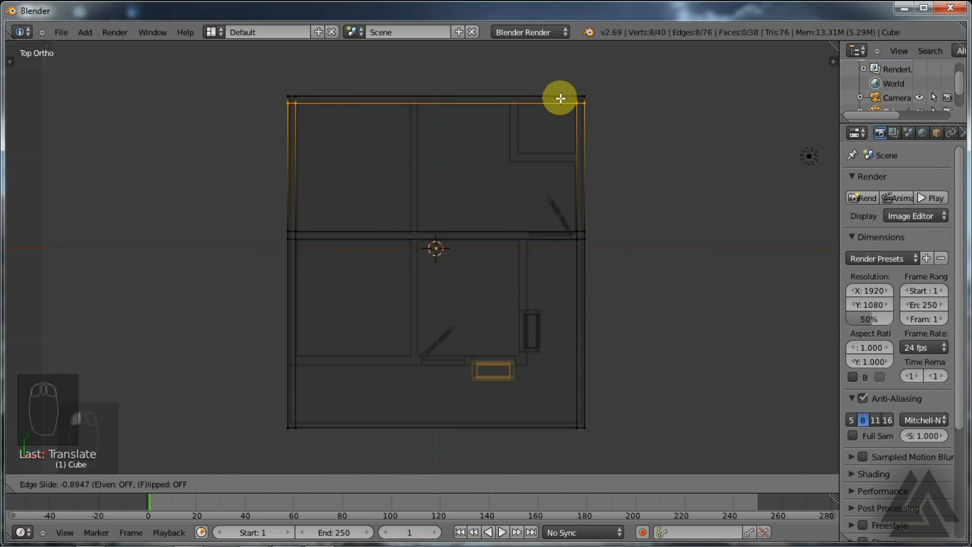
pyautogui.click(560, 98)
pyautogui.click(432, 147)
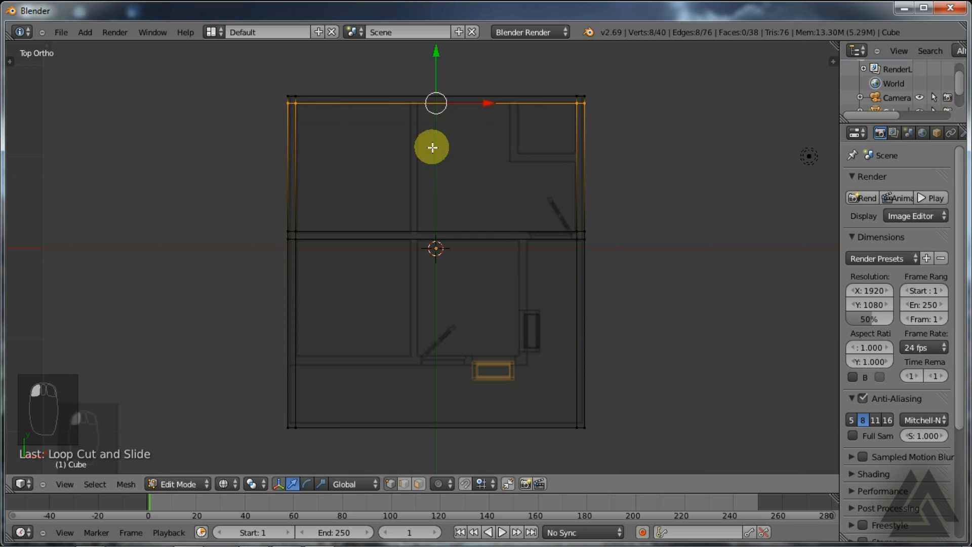
# Add two unslid loop cuts across the slab's lower section and scale them along Y to about 0.12, one wall thickness apart
pyautogui.hotkey('ctrl', 'r')
pyautogui.scroll(1, 551, 331)
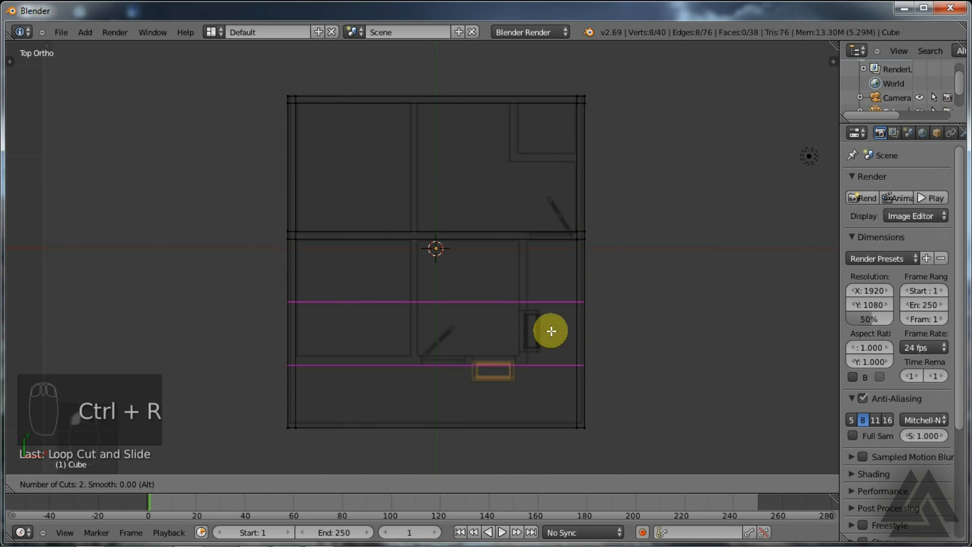
pyautogui.click(550, 331)
pyautogui.rightClick(552, 332)
pyautogui.press('s')
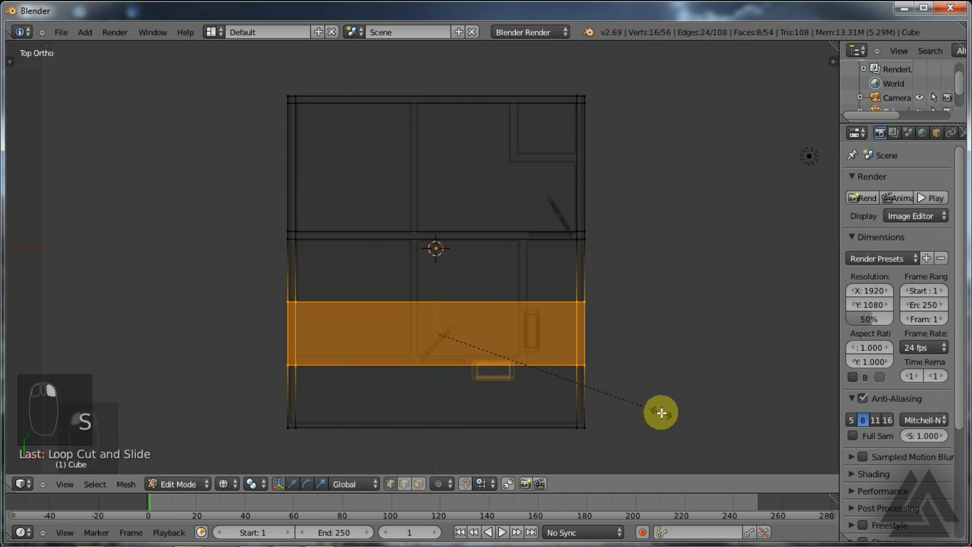
pyautogui.press('y')
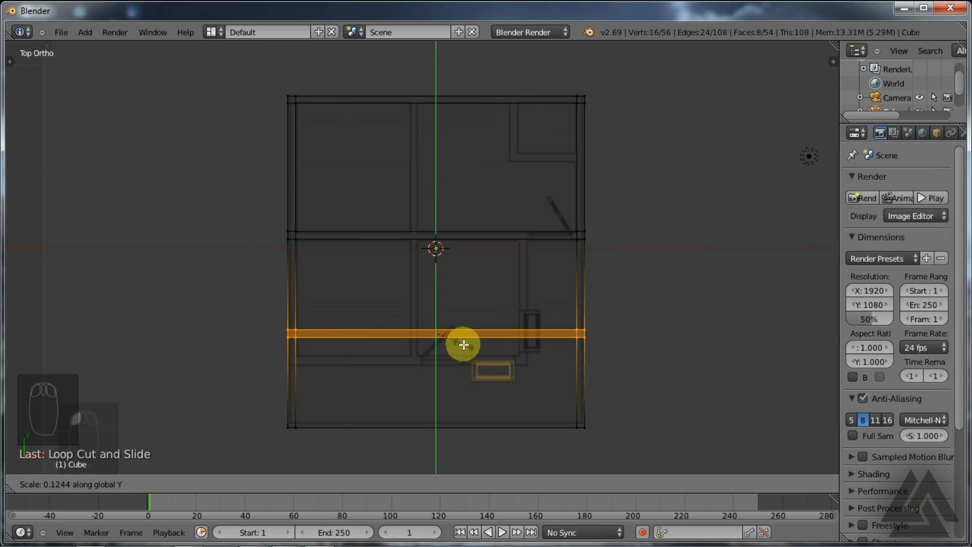
pyautogui.click(464, 345)
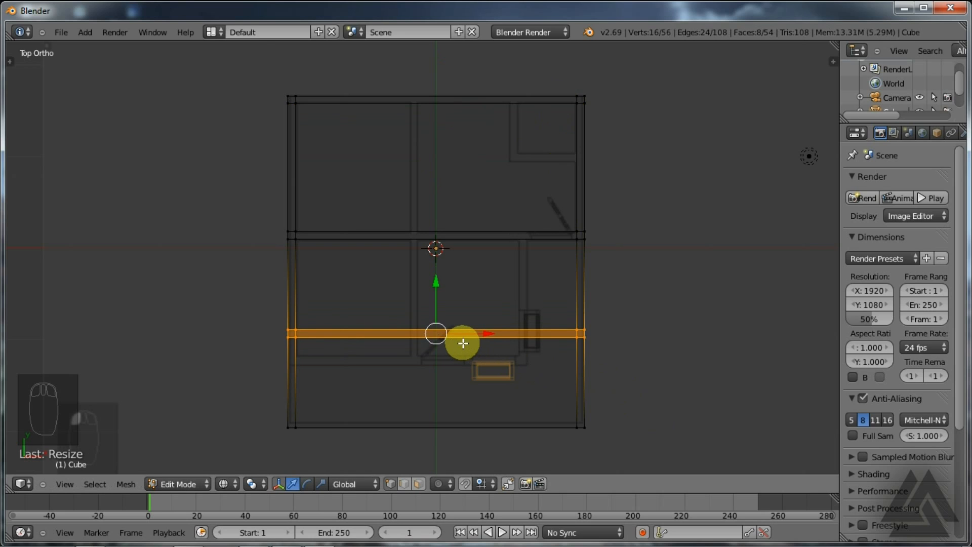
# Move the lower pair of cuts down along Y onto the floor plan's lower horizontal wall
pyautogui.press('g')
pyautogui.press('y')
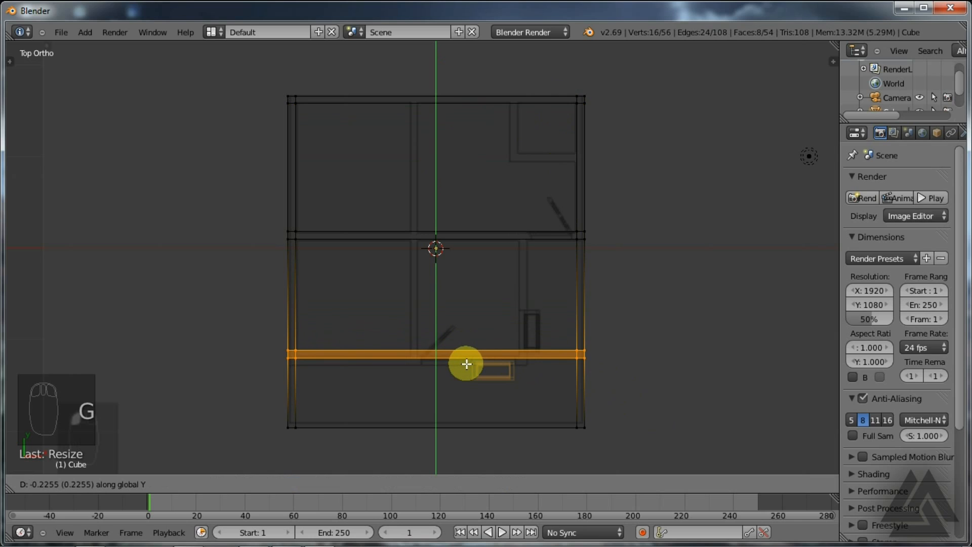
pyautogui.click(467, 369)
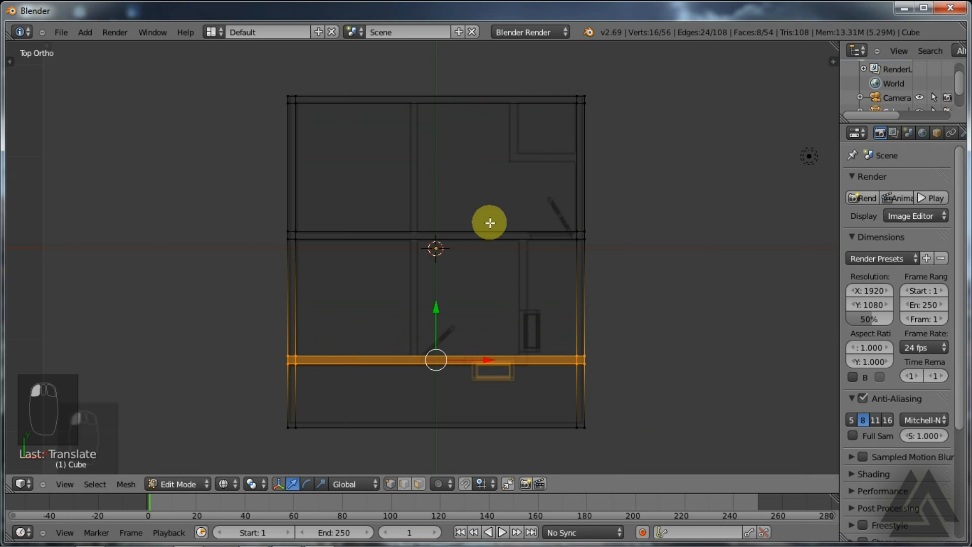
# Add two unslid loop cuts along Y through the slab's wide middle section and scale them along X to about 0.09
pyautogui.hotkey('ctrl', 'r')
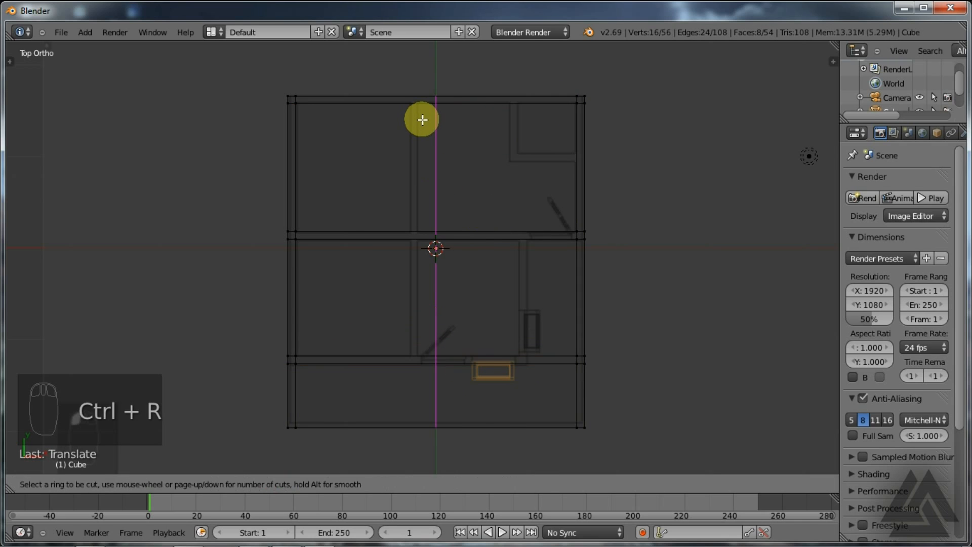
pyautogui.scroll(1, 422, 120)
pyautogui.click(423, 119)
pyautogui.rightClick(422, 120)
pyautogui.keyDown('ctrl'); pyautogui.keyDown('alt'); pyautogui.rightClick(431, 140); pyautogui.keyUp('alt'); pyautogui.keyUp('ctrl')
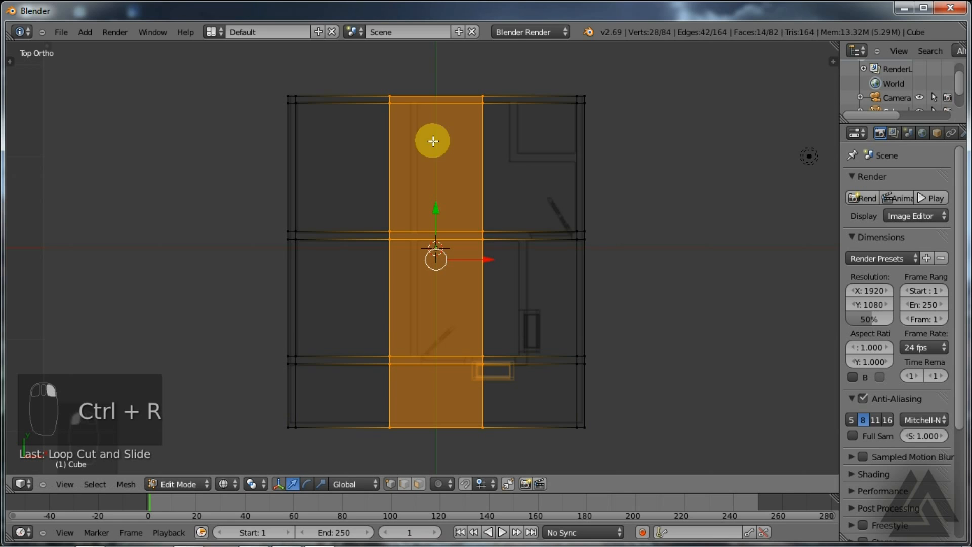
pyautogui.press('s')
pyautogui.press('x')
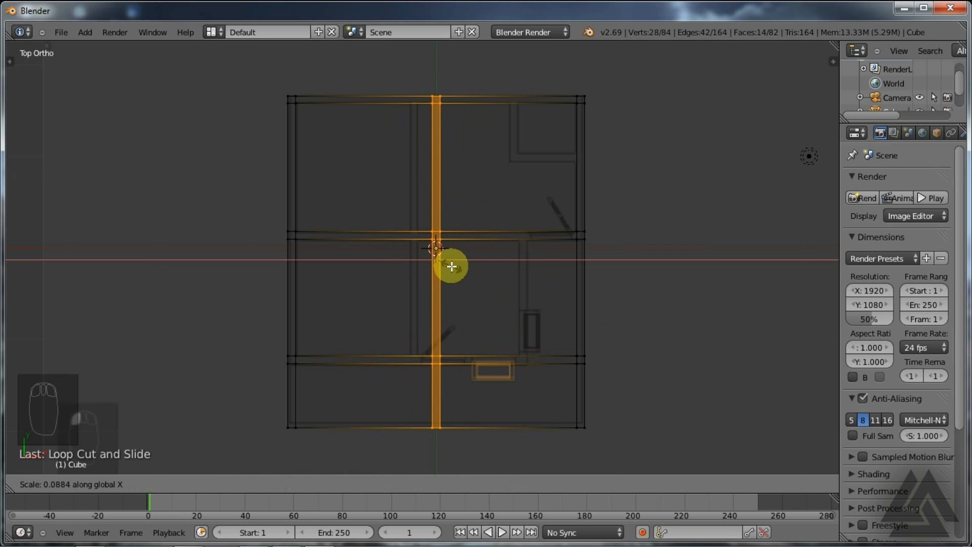
pyautogui.click(452, 266)
# Move the narrow vertical pair of cuts about -0.23 along X onto the floor plan's central vertical wall
pyautogui.press('g')
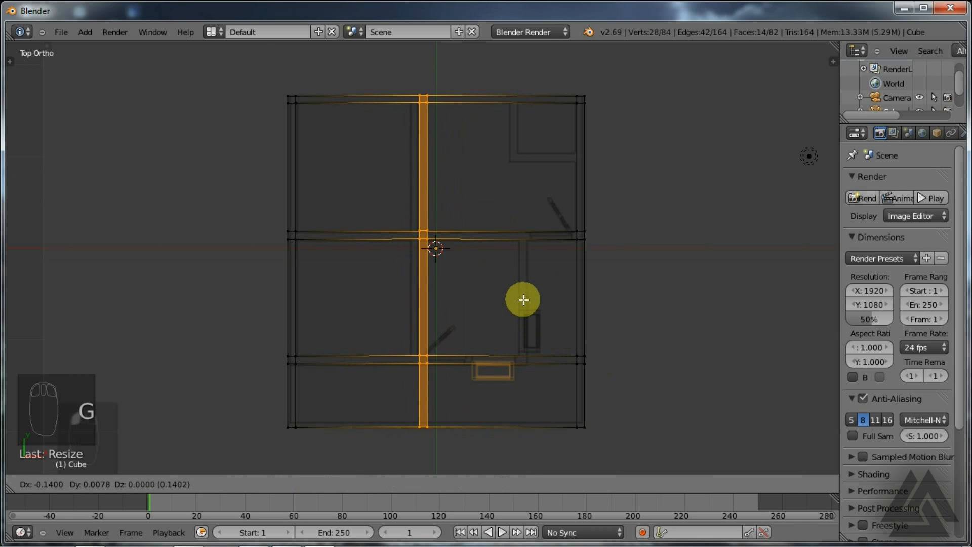
pyautogui.press('x')
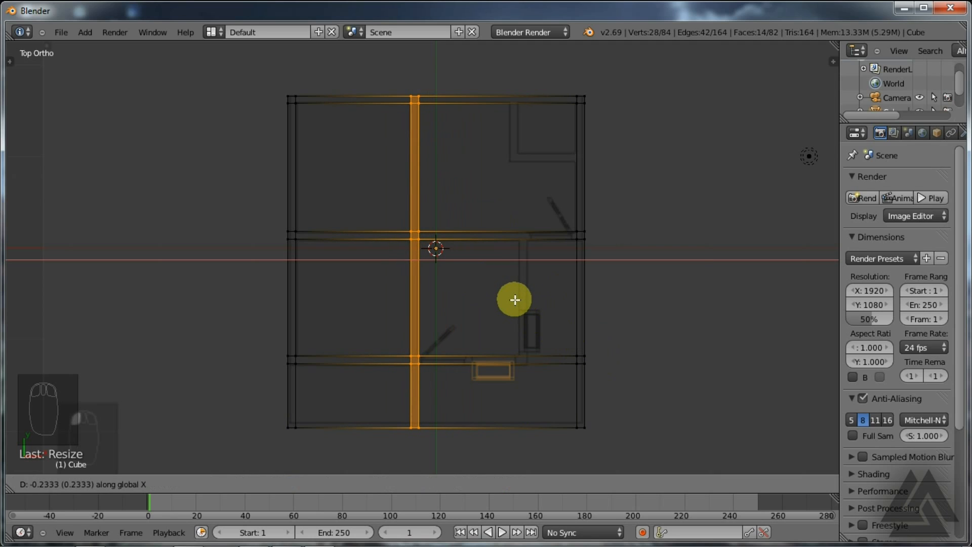
pyautogui.click(515, 300)
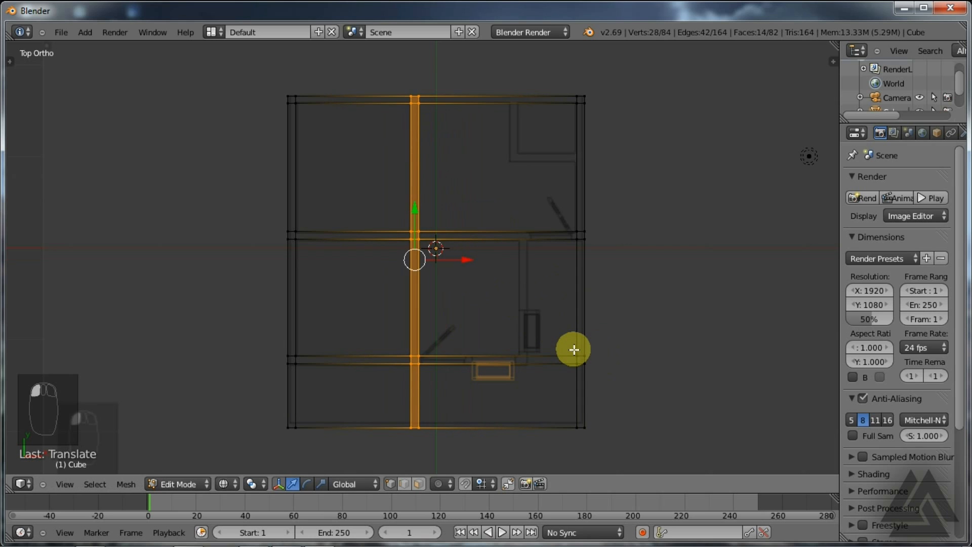
# Add two unslid loop cuts along Y through the slab's right-hand section and scale them along X to about 0.13
pyautogui.moveTo(574, 349); pyautogui.dragTo(534, 330, button='middle')
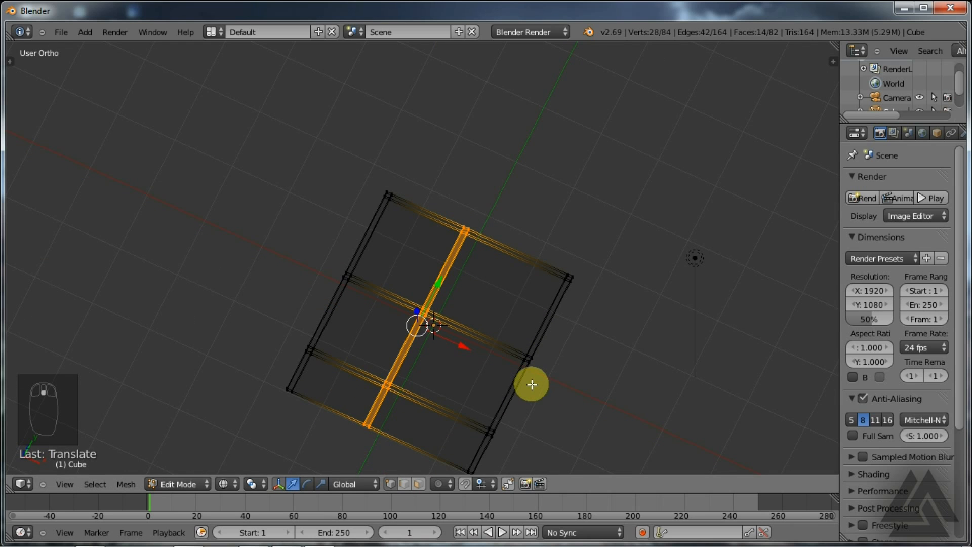
pyautogui.press('KP_7')
pyautogui.scroll(2, 482, 251)
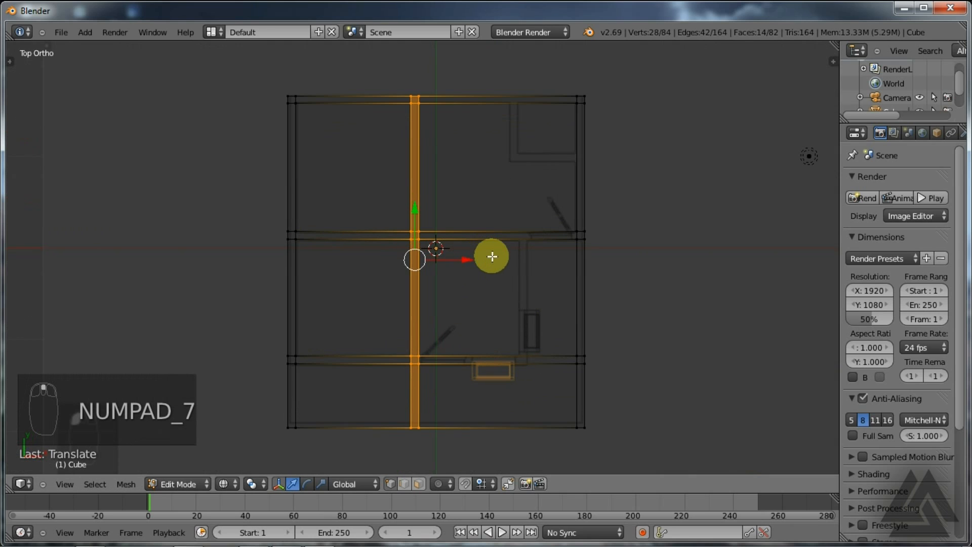
pyautogui.hotkey('ctrl', 'r')
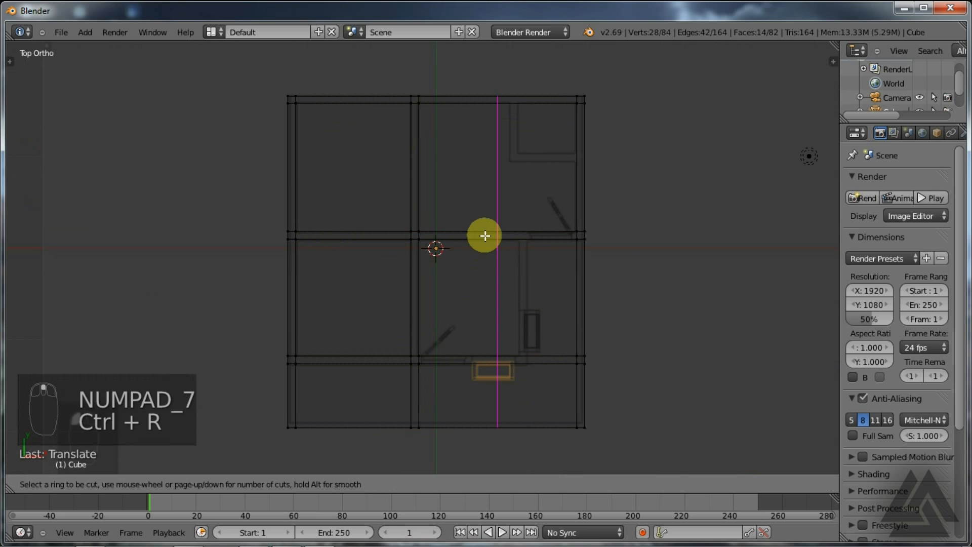
pyautogui.click(485, 236)
pyautogui.rightClick(498, 233)
pyautogui.press('s')
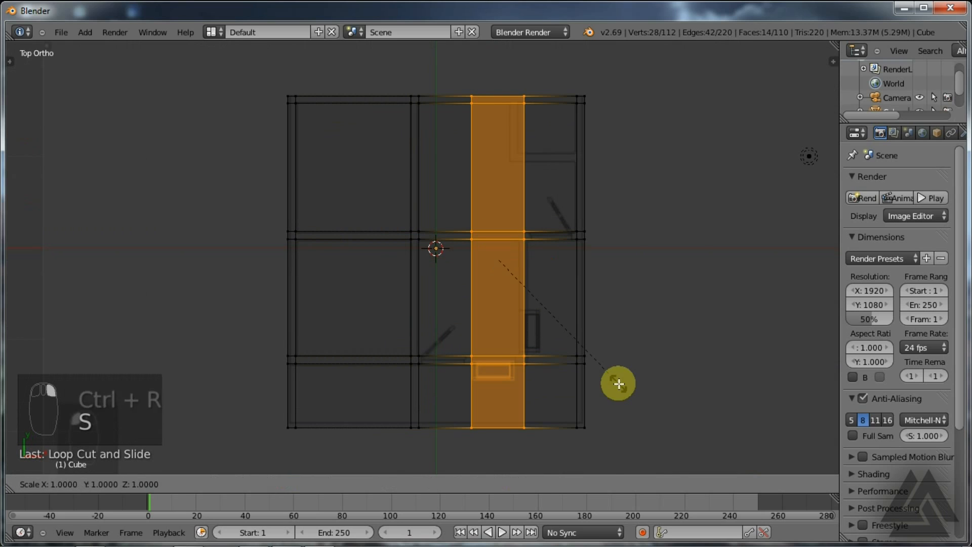
pyautogui.press('x')
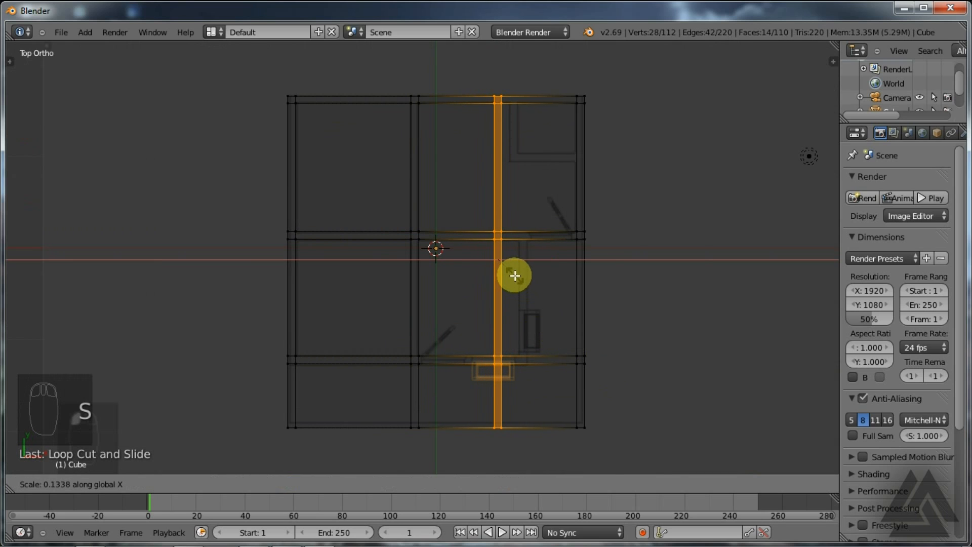
pyautogui.click(515, 276)
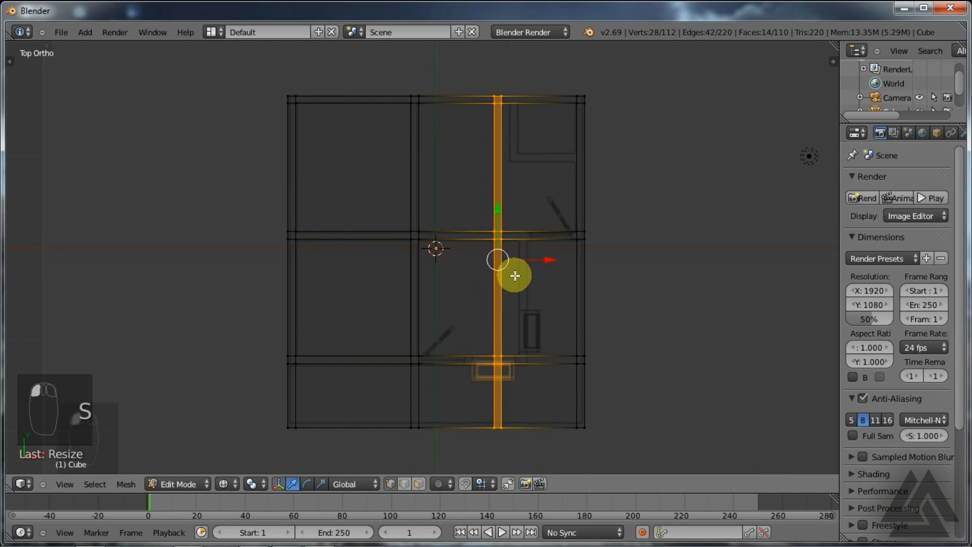
# Move the new vertical pair of cuts about 0.27 along X onto the floor plan's short right-hand vertical wall
pyautogui.press('g')
pyautogui.press('x')
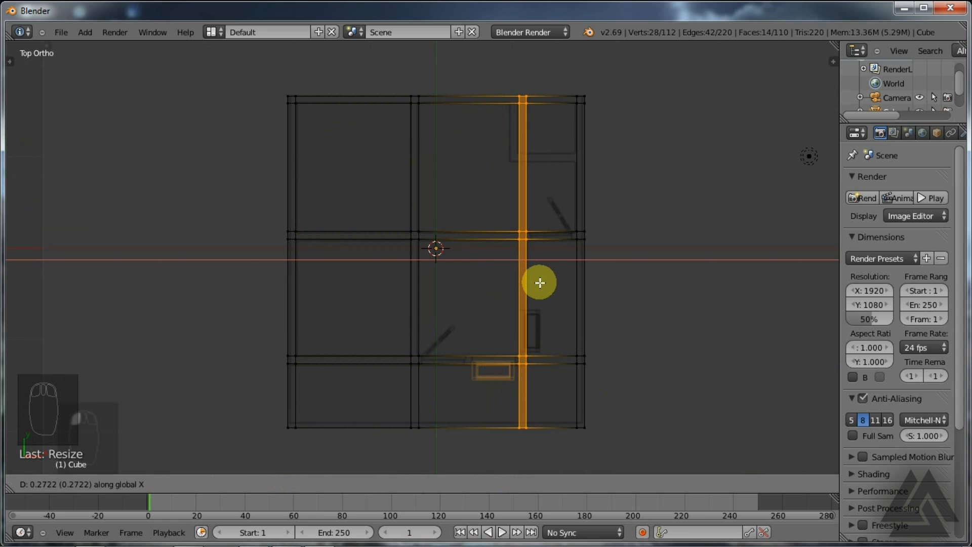
pyautogui.click(540, 282)
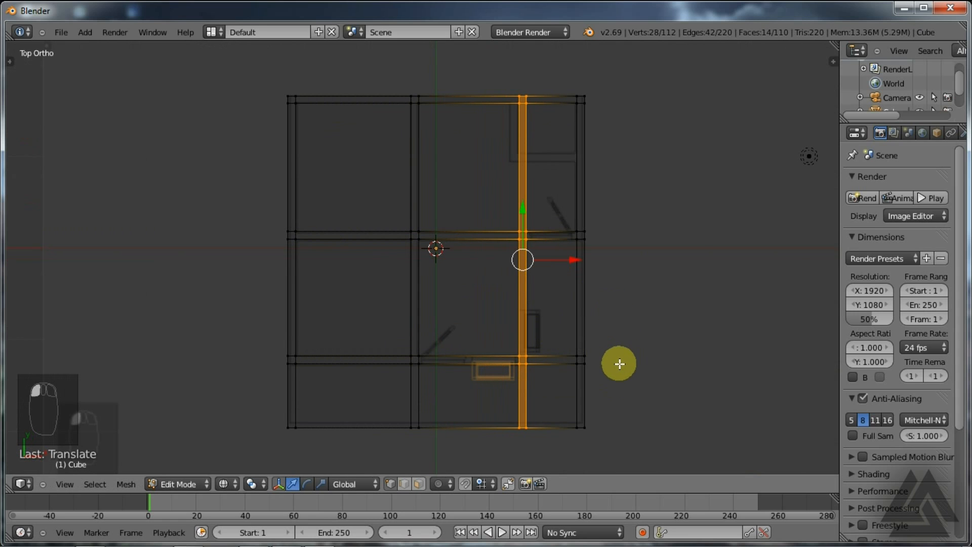
# Switch to solid shading in an angled view, deselect everything and enable face selection
pyautogui.moveTo(614, 393); pyautogui.dragTo(569, 343, button='middle')
pyautogui.keyDown('shift'); pyautogui.moveTo(607, 392); pyautogui.dragTo(579, 241, button='middle'); pyautogui.keyUp('shift')
pyautogui.moveTo(610, 311)
pyautogui.mouseDown(button='middle')
pyautogui.moveTo(601, 302)
pyautogui.moveTo(601, 319)
pyautogui.moveTo(612, 315)
pyautogui.moveTo(550, 337)
pyautogui.moveTo(601, 315)
pyautogui.moveTo(612, 341)
pyautogui.moveTo(581, 302)
pyautogui.moveTo(569, 348)
pyautogui.moveTo(583, 334)
pyautogui.moveTo(576, 304)
pyautogui.moveTo(601, 302)
pyautogui.moveTo(599, 289)
pyautogui.mouseUp(button='middle')
pyautogui.press('z')
pyautogui.press('a')
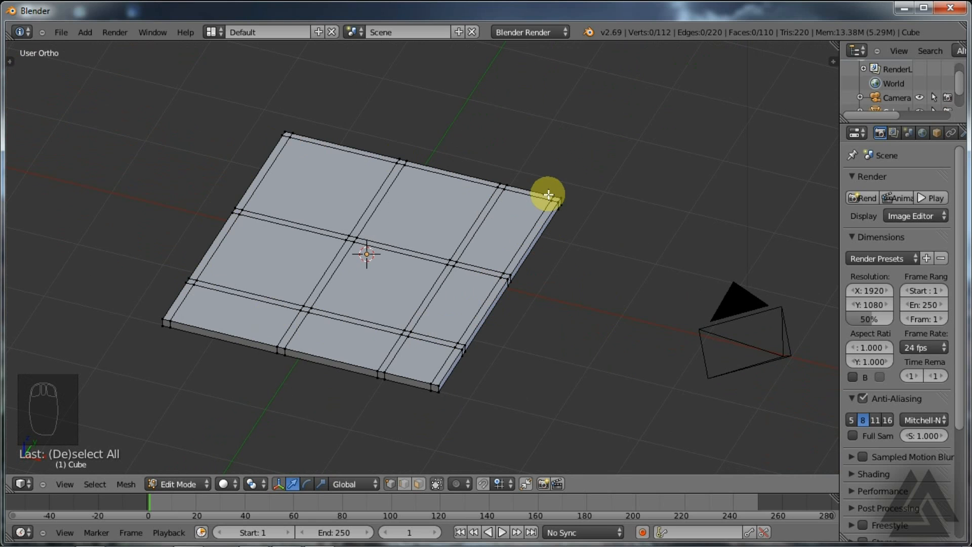
pyautogui.keyDown('shift'); pyautogui.moveTo(546, 195); pyautogui.dragTo(552, 283, button='middle'); pyautogui.keyUp('shift')
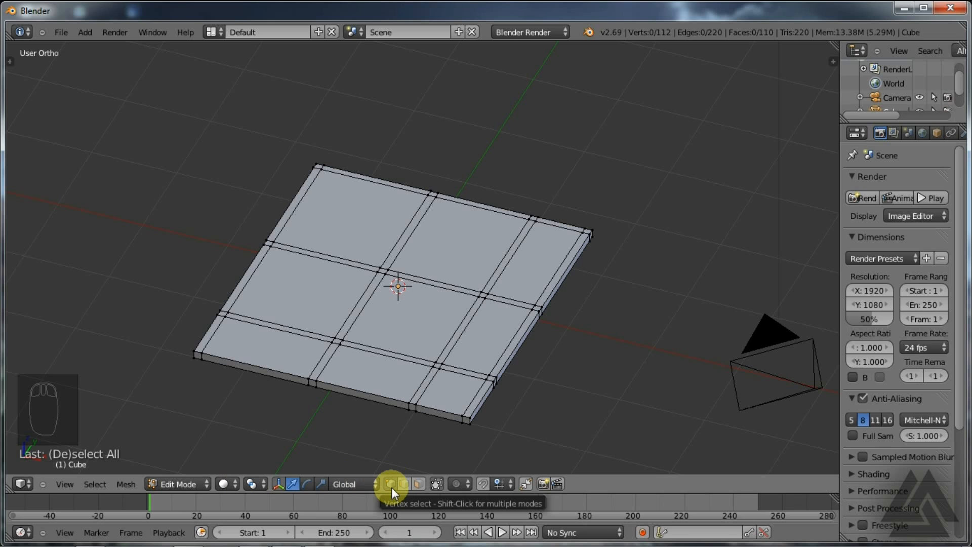
pyautogui.click(418, 483)
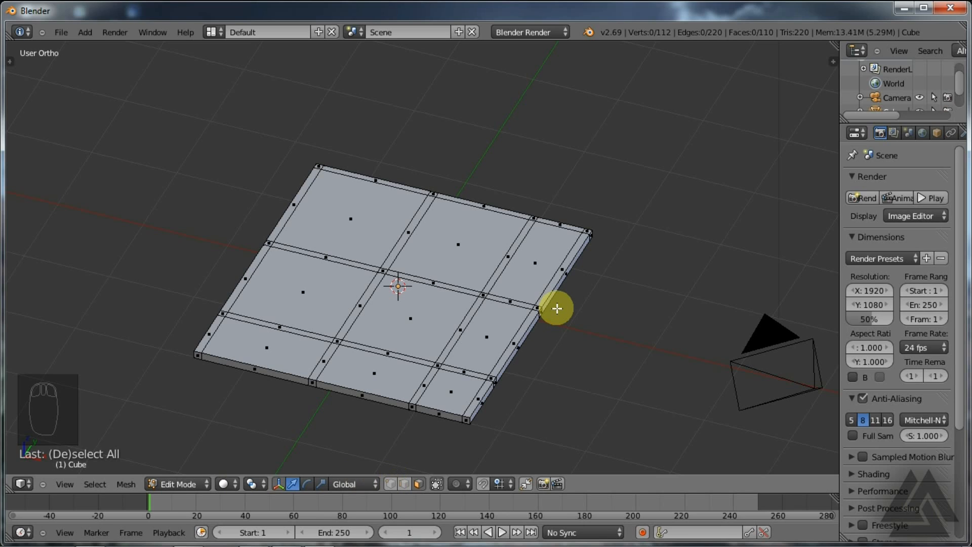
pyautogui.hotkey('ctrl', 'Tab')
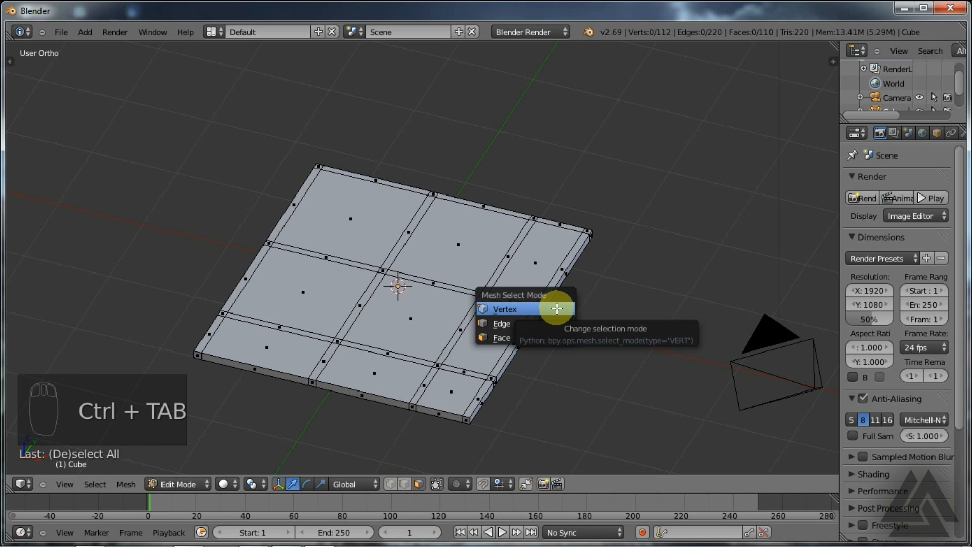
pyautogui.press('Escape')
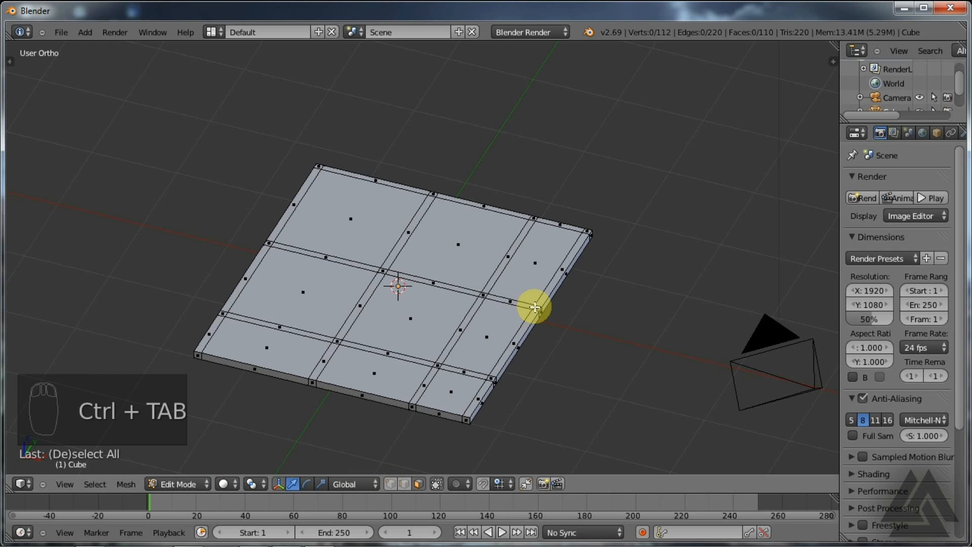
# Select the wall-width top faces from the right edge's middle crossing around the back edge and along the left edge to the lower wall
pyautogui.scroll(1, 535, 307)
pyautogui.rightClick(559, 317)
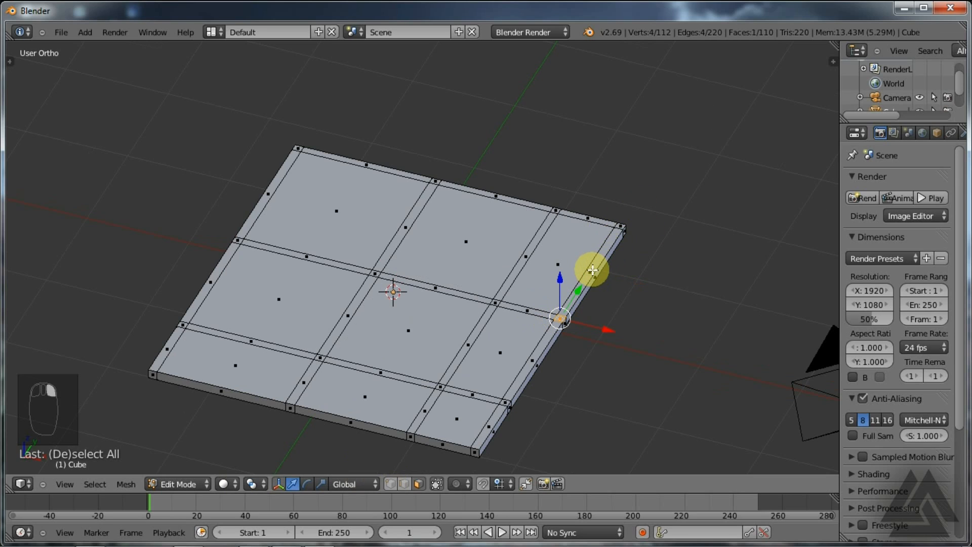
pyautogui.keyDown('shift'); pyautogui.rightClick(616, 231); pyautogui.keyUp('shift')
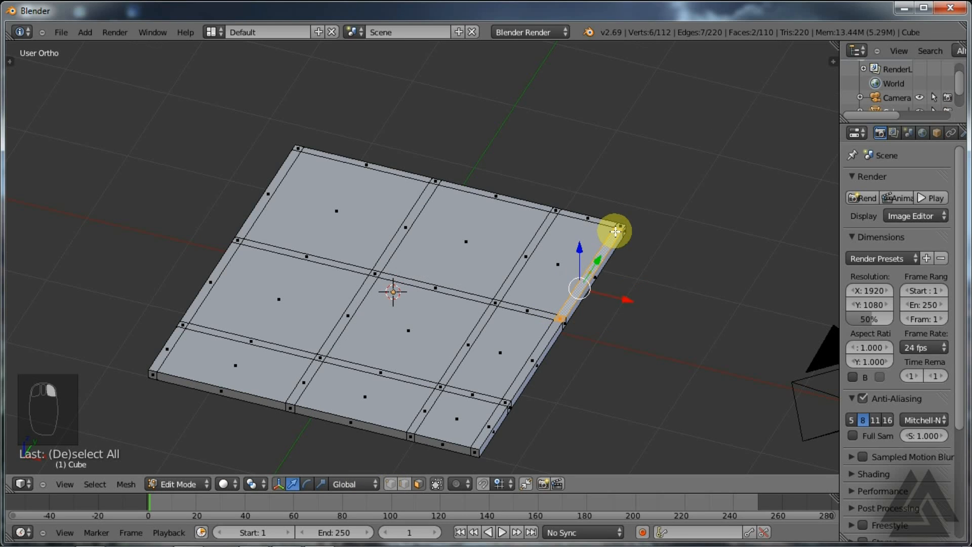
pyautogui.keyDown('shift'); pyautogui.rightClick(615, 231); pyautogui.keyUp('shift')
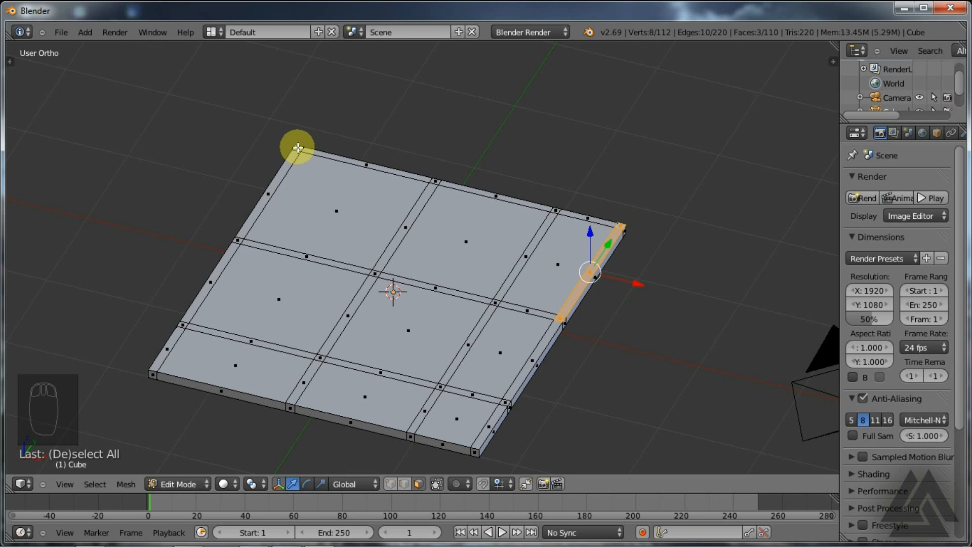
pyautogui.keyDown('ctrl'); pyautogui.rightClick(298, 147); pyautogui.keyUp('ctrl')
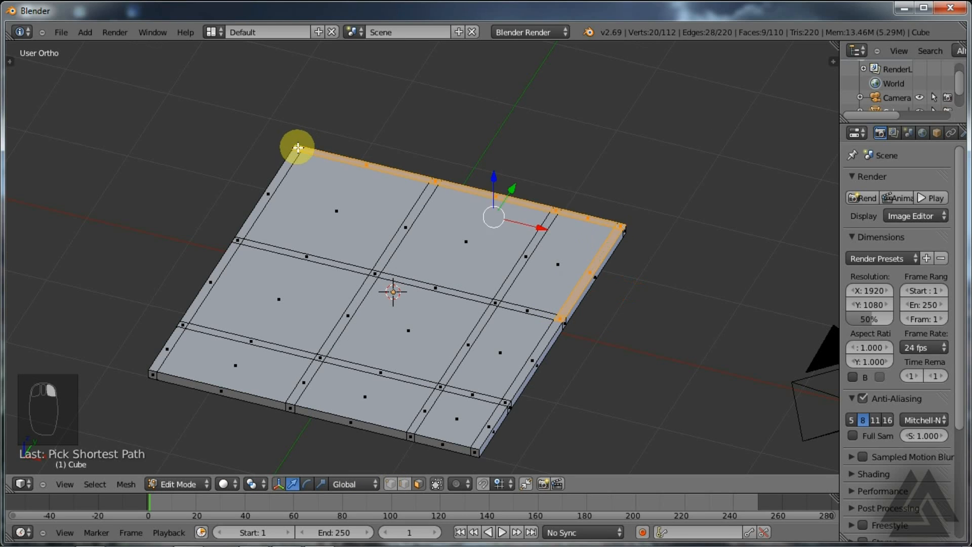
pyautogui.keyDown('ctrl'); pyautogui.rightClick(184, 325); pyautogui.keyUp('ctrl')
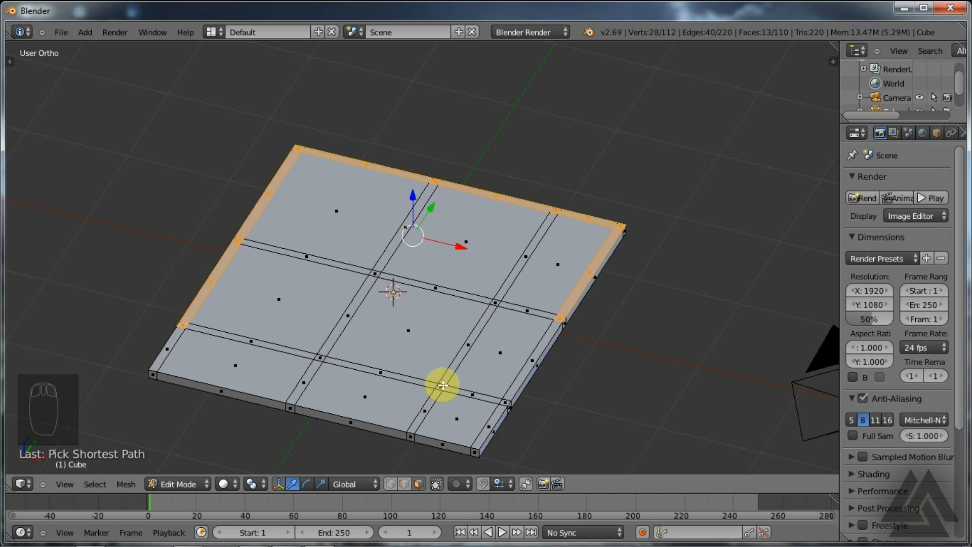
# Extend the face selection along the lower wall, the stepped right-hand entrance walls and the inner walls of the lower middle room
pyautogui.keyDown('ctrl'); pyautogui.rightClick(443, 385); pyautogui.keyUp('ctrl')
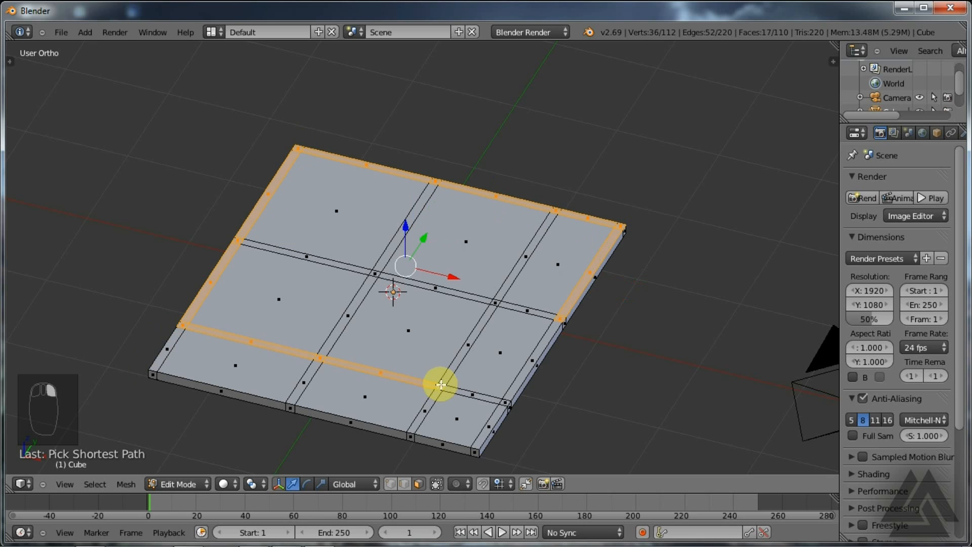
pyautogui.keyDown('ctrl'); pyautogui.rightClick(497, 305); pyautogui.keyUp('ctrl')
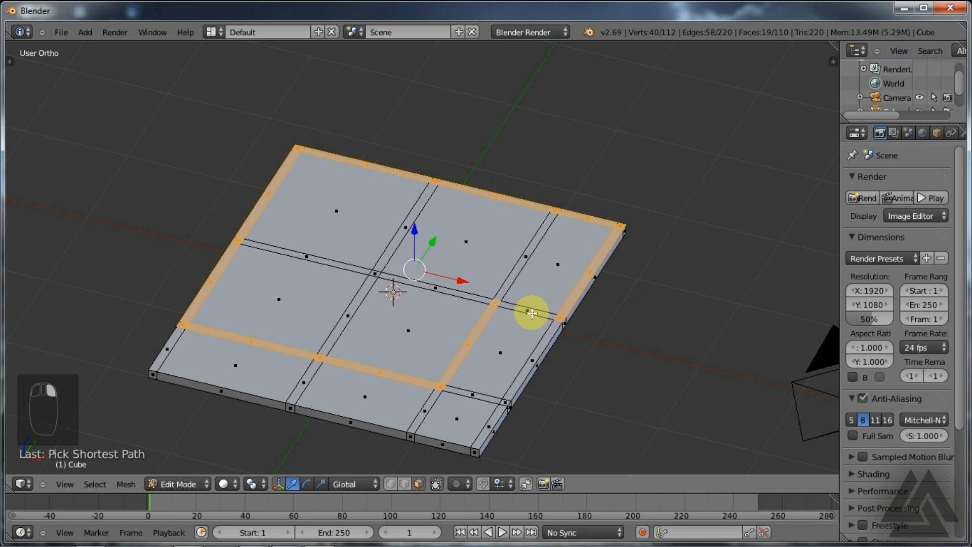
pyautogui.keyDown('ctrl'); pyautogui.rightClick(530, 311); pyautogui.keyUp('ctrl')
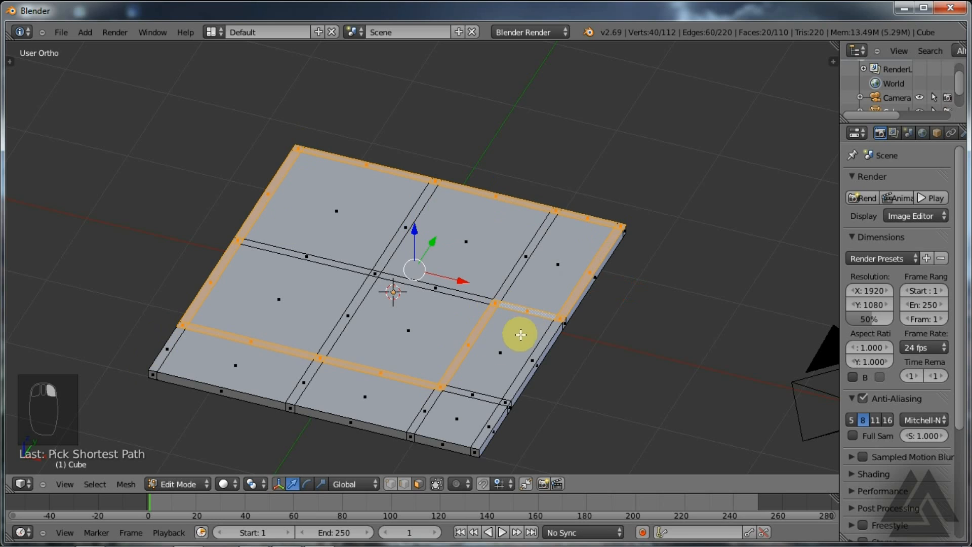
pyautogui.keyDown('ctrl'); pyautogui.rightClick(353, 328); pyautogui.keyUp('ctrl')
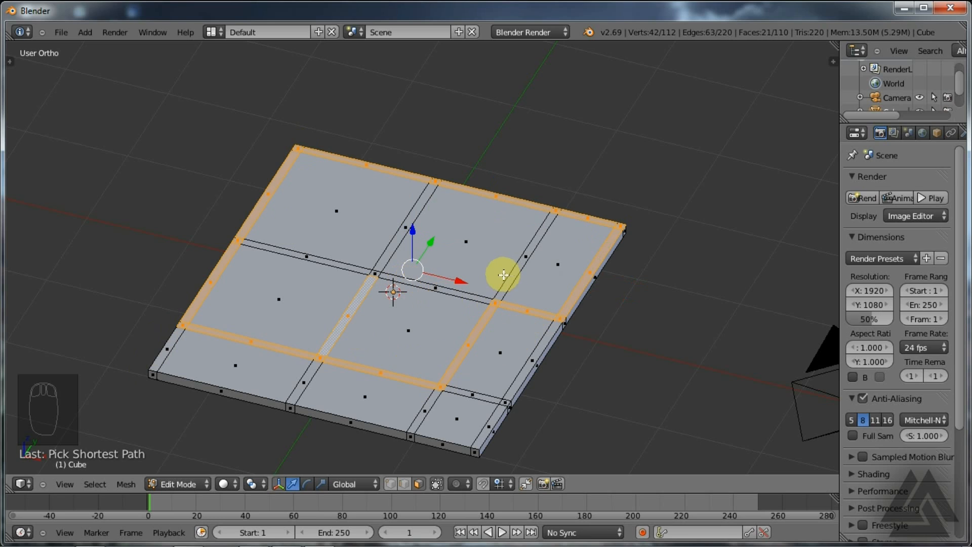
pyautogui.keyDown('ctrl'); pyautogui.rightClick(459, 292); pyautogui.keyUp('ctrl')
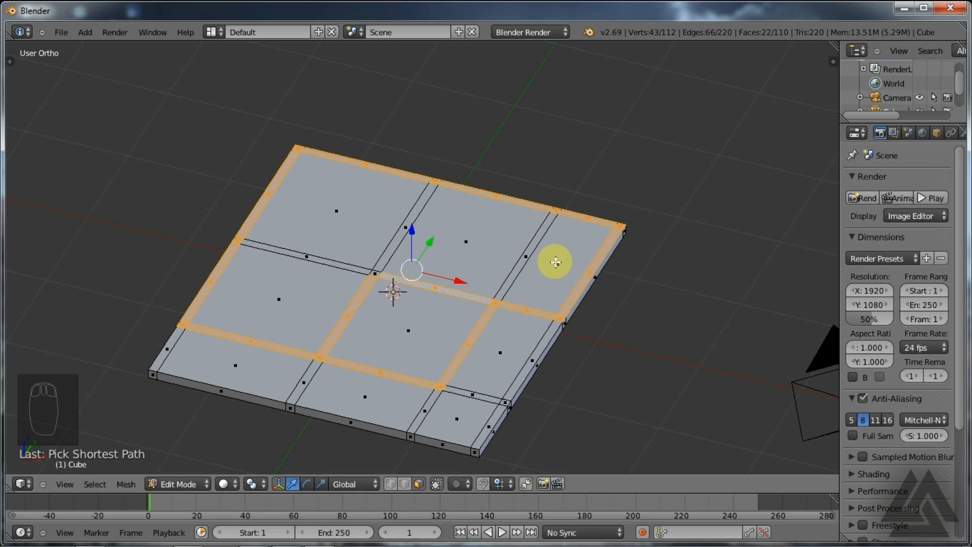
# Add two unslid loop cuts across the slab's upper section and scale them along Y to about 0.18
pyautogui.hotkey('ctrl', 'r')
pyautogui.click(505, 245)
pyautogui.rightClick(509, 251)
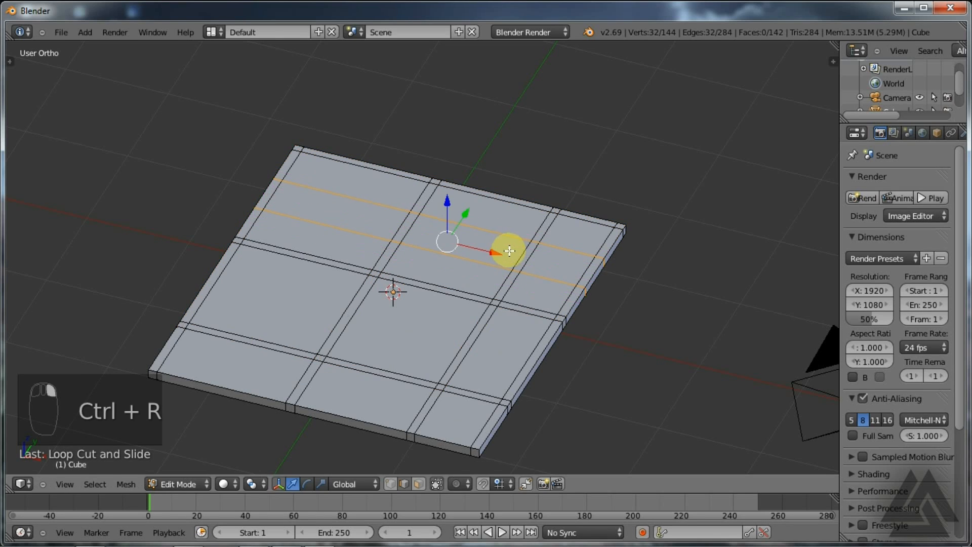
pyautogui.press('s')
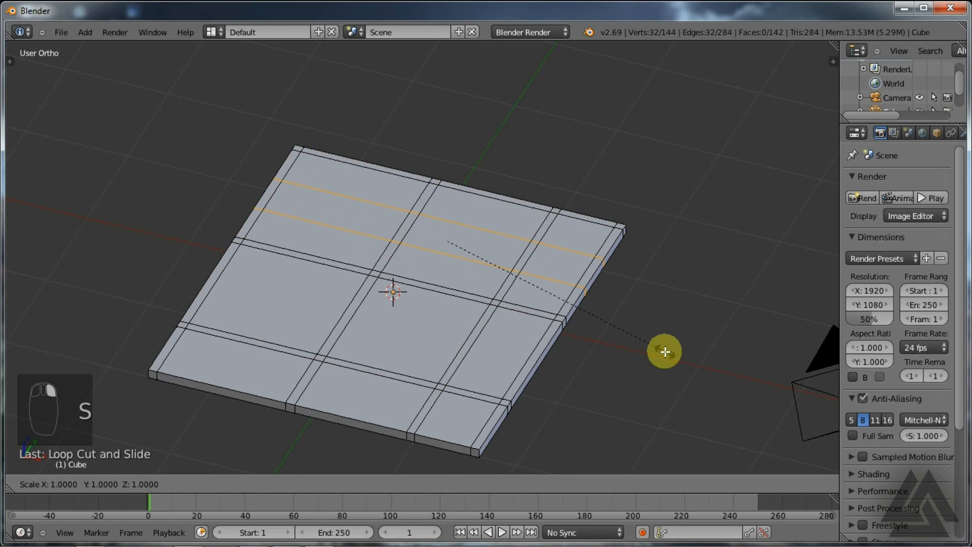
pyautogui.press('y')
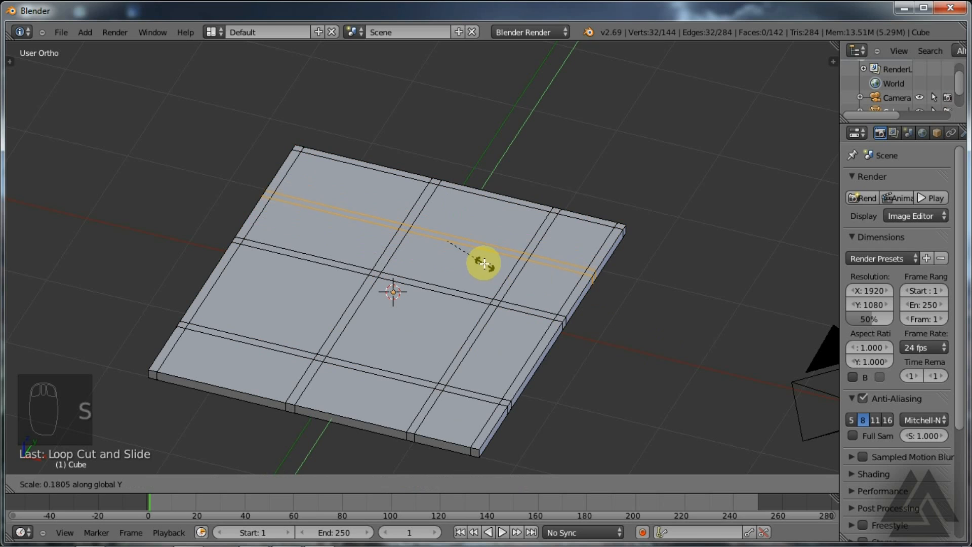
pyautogui.click(494, 277)
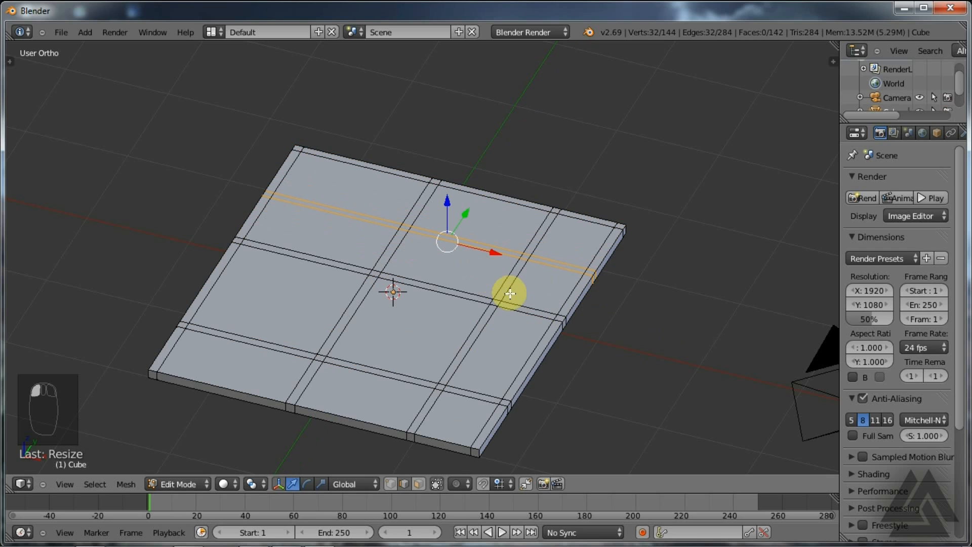
# In the wireframe top view, move the new horizontal pair of cuts up along Y to the upper-right corner room's lower wall
pyautogui.press('KP_7')
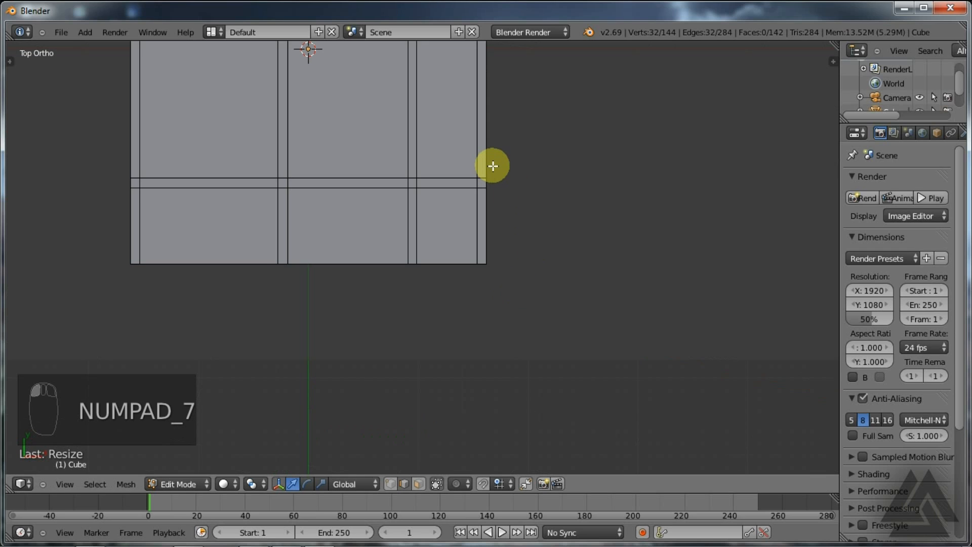
pyautogui.press('z')
pyautogui.press('g')
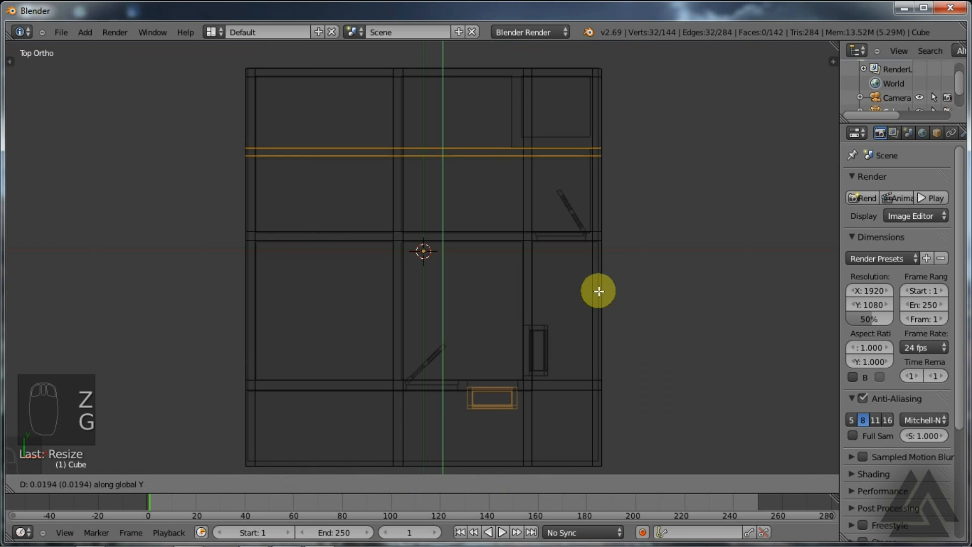
pyautogui.click(599, 276)
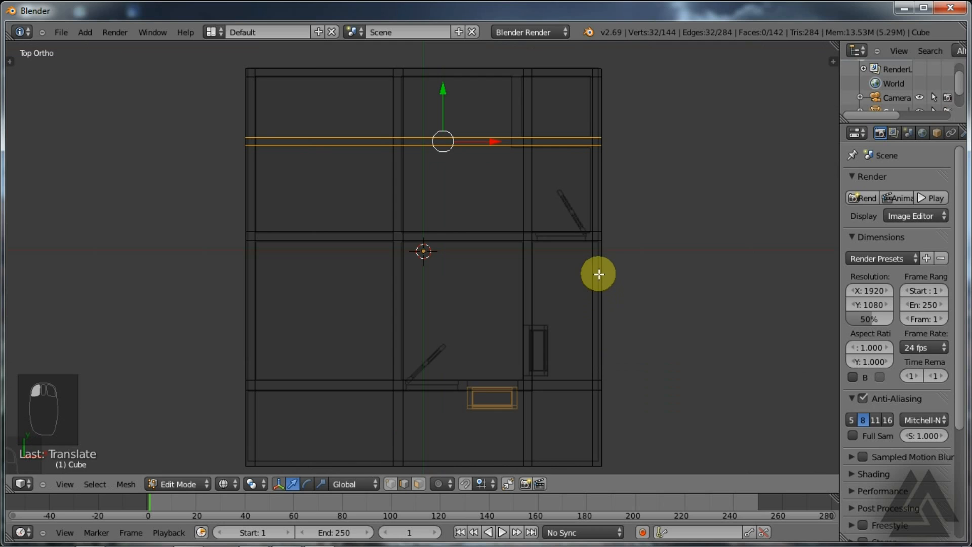
# Switch to vertex selection and deselect the whole mesh
pyautogui.hotkey('ctrl', 'Tab')
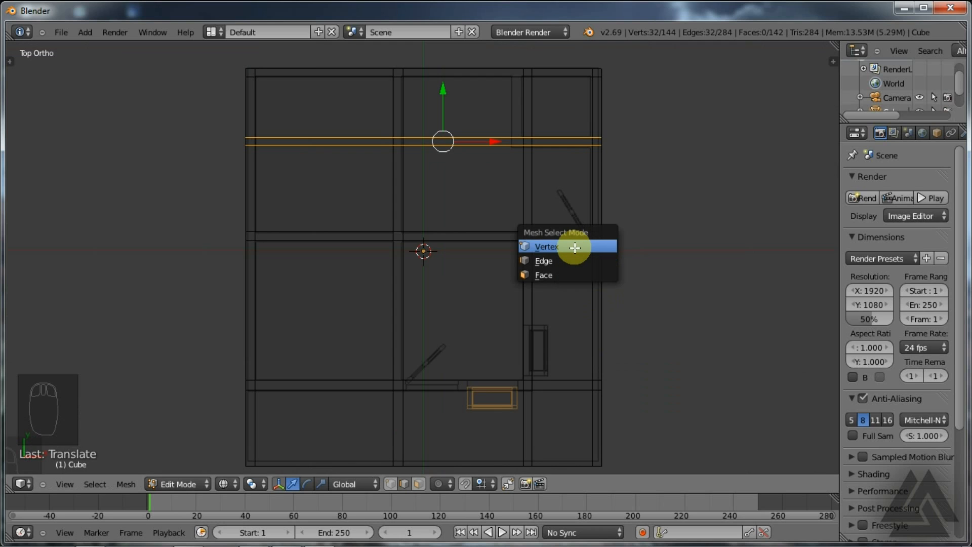
pyautogui.press('a')
pyautogui.press('b')
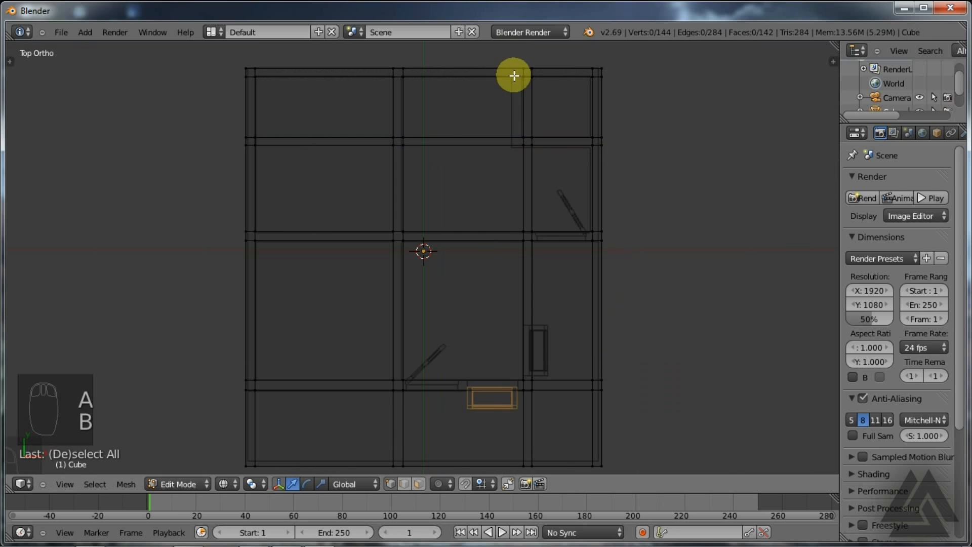
pyautogui.press('a')
pyautogui.press('a')
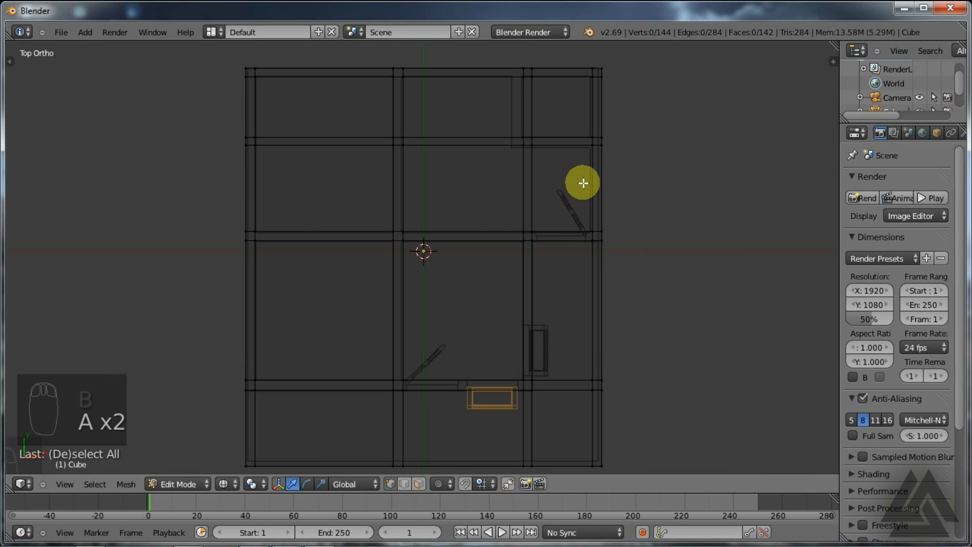
# Box-select the upper part of the right vertical pair, move it about -0.11 along X onto the corner room's wall, and return to solid shading
pyautogui.press('b')
pyautogui.moveTo(506, 59); pyautogui.dragTo(551, 153)
pyautogui.press('g')
pyautogui.press('x')
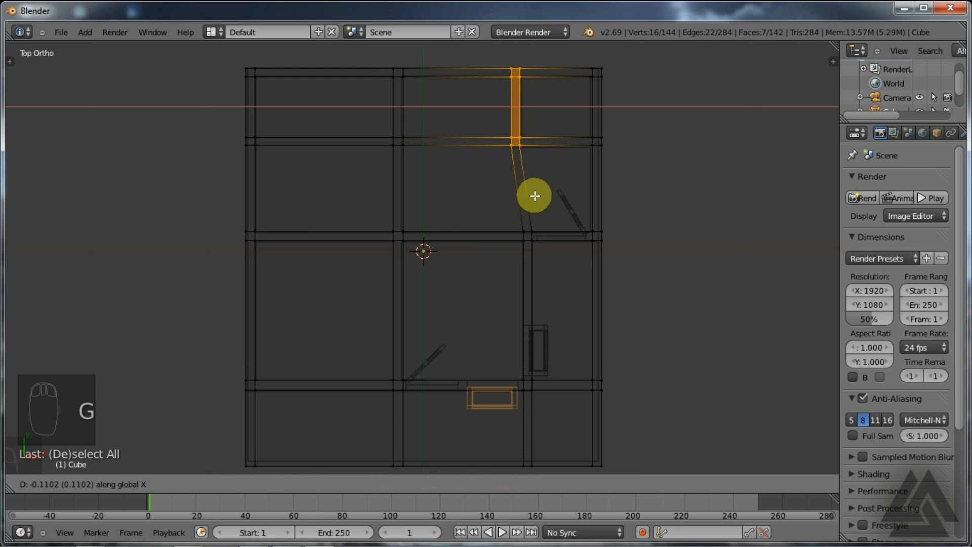
pyautogui.click(534, 197)
pyautogui.moveTo(603, 254)
pyautogui.mouseDown(button='middle')
pyautogui.moveTo(568, 174)
pyautogui.moveTo(586, 271)
pyautogui.moveTo(606, 305)
pyautogui.moveTo(626, 261)
pyautogui.moveTo(669, 327)
pyautogui.moveTo(661, 321)
pyautogui.mouseUp(button='middle')
pyautogui.press('z')
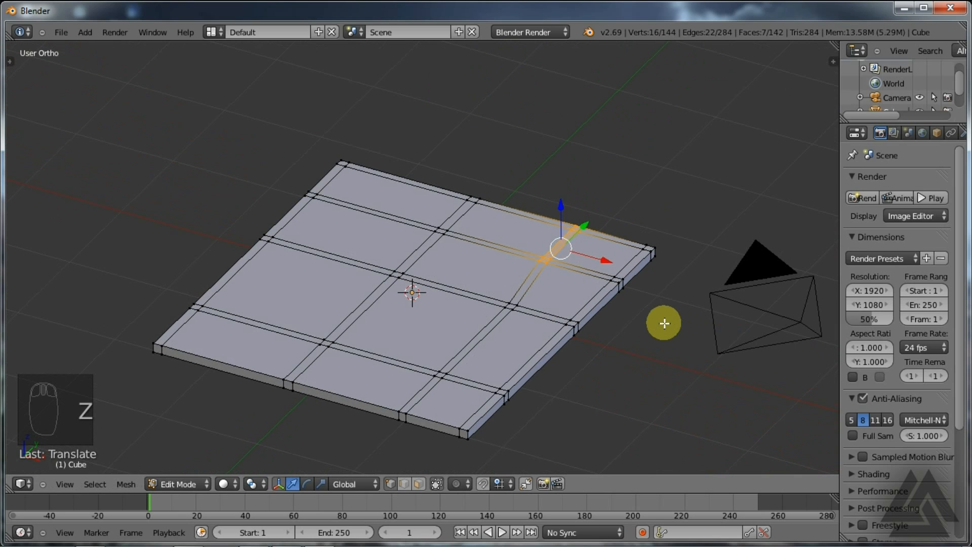
# Switch to face selection and select the strips forming the house's outer wall outline, including the recessed corner, using shortest-path picks
pyautogui.hotkey('ctrl', 'Tab')
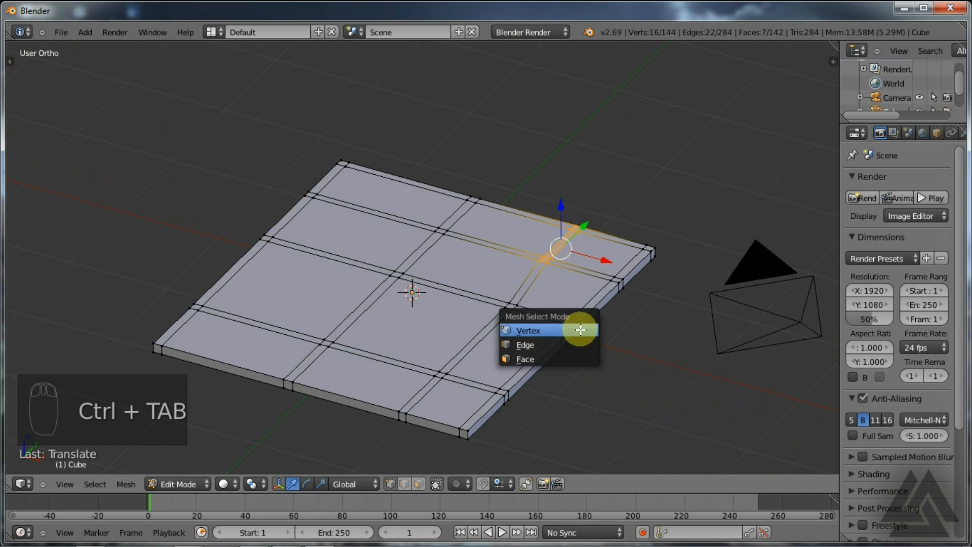
pyautogui.click(581, 358)
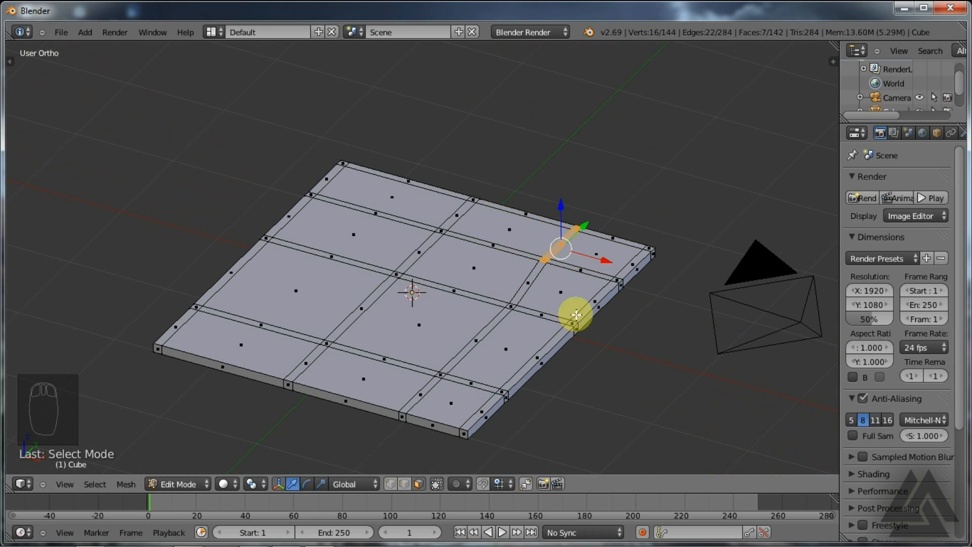
pyautogui.rightClick(573, 322)
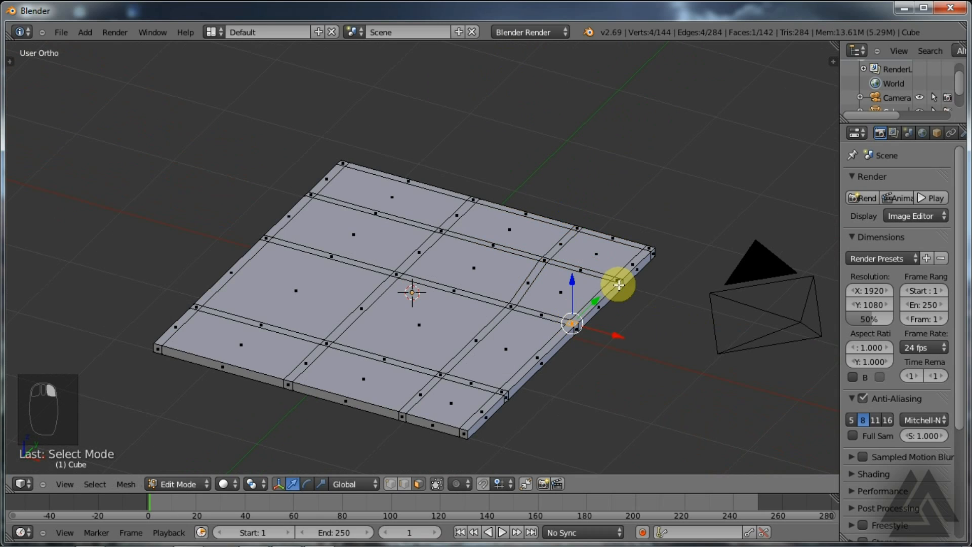
pyautogui.keyDown('ctrl'); pyautogui.rightClick(650, 249); pyautogui.keyUp('ctrl')
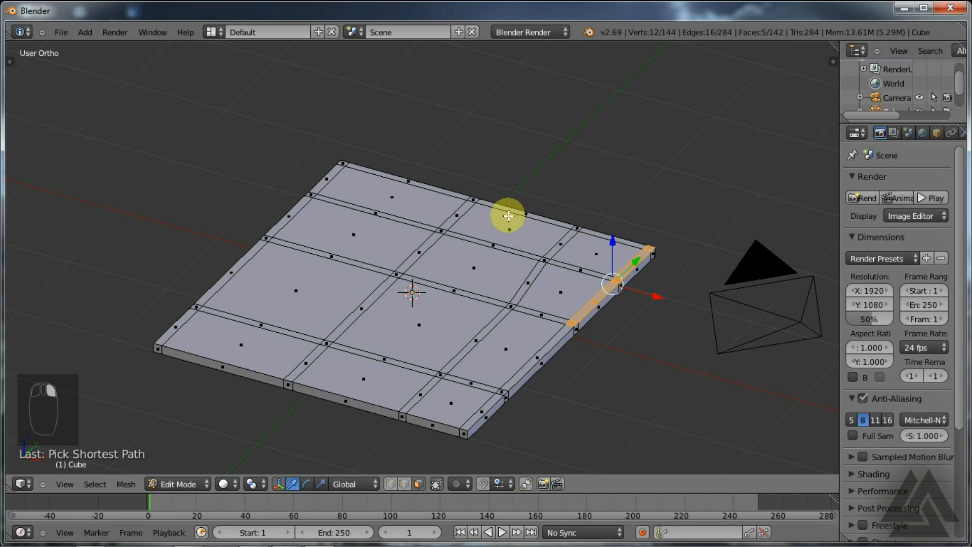
pyautogui.keyDown('ctrl'); pyautogui.rightClick(342, 162); pyautogui.keyUp('ctrl')
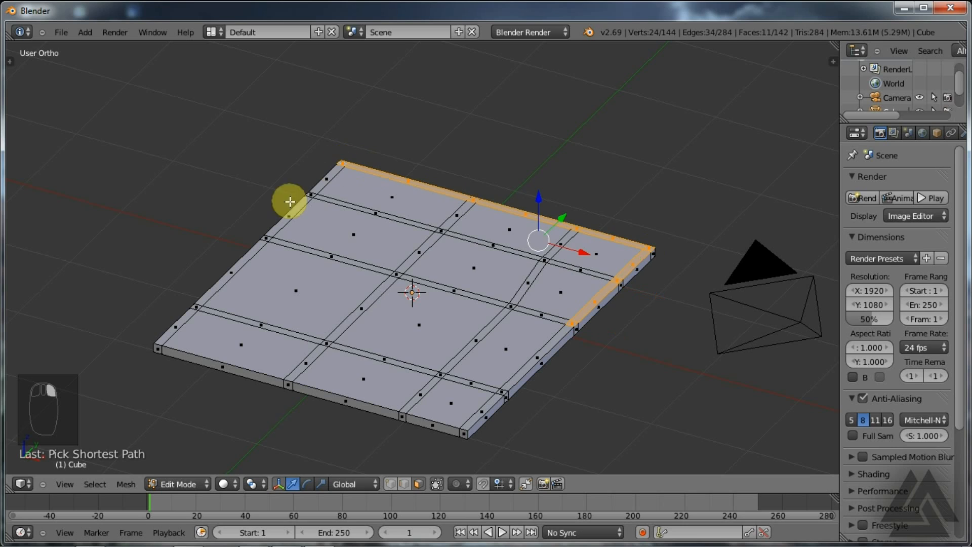
pyautogui.keyDown('ctrl'); pyautogui.rightClick(191, 307); pyautogui.keyUp('ctrl')
pyautogui.keyDown('ctrl'); pyautogui.rightClick(438, 375); pyautogui.keyUp('ctrl')
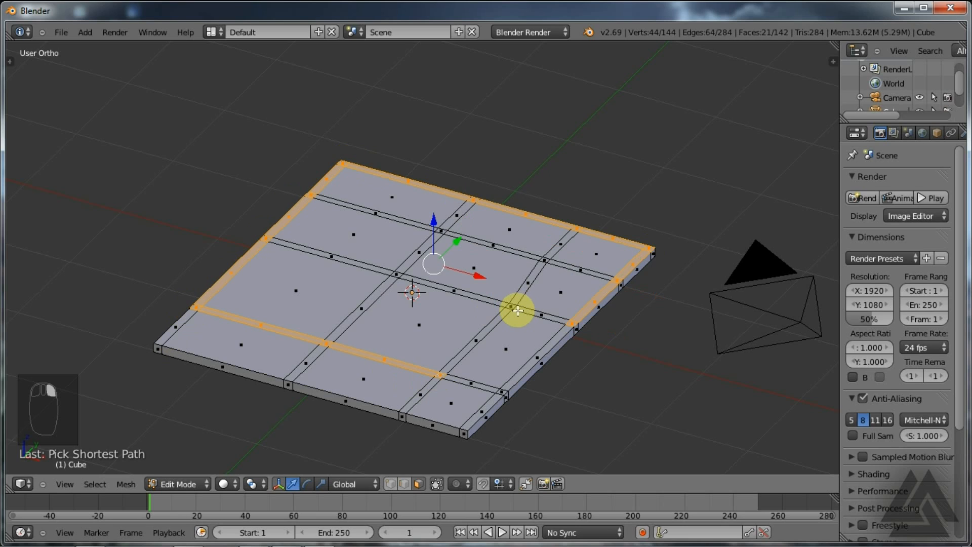
pyautogui.keyDown('ctrl'); pyautogui.rightClick(518, 310); pyautogui.keyUp('ctrl')
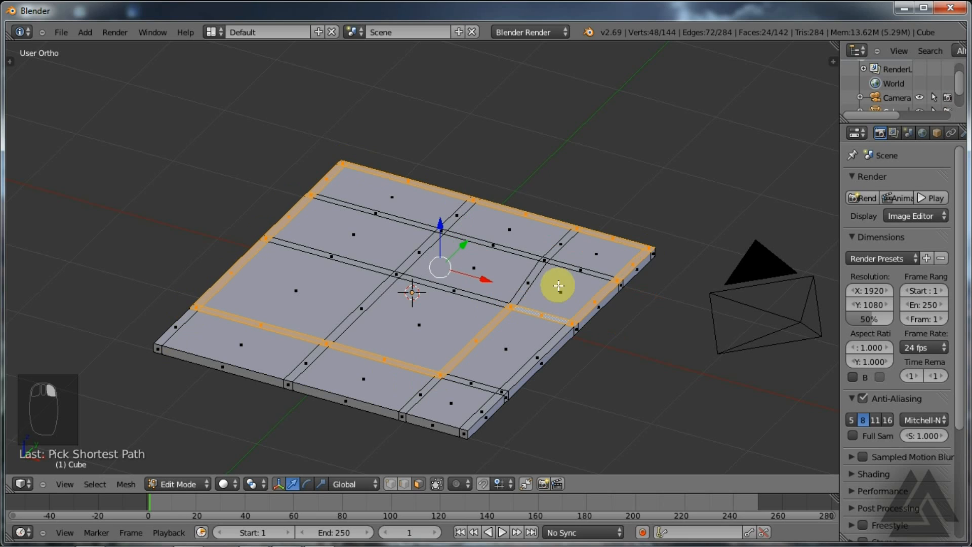
# Add the interior wall strips to the face selection, covering the small corner room and the dividers between the main rooms
pyautogui.keyDown('ctrl'); pyautogui.rightClick(582, 270); pyautogui.keyUp('ctrl')
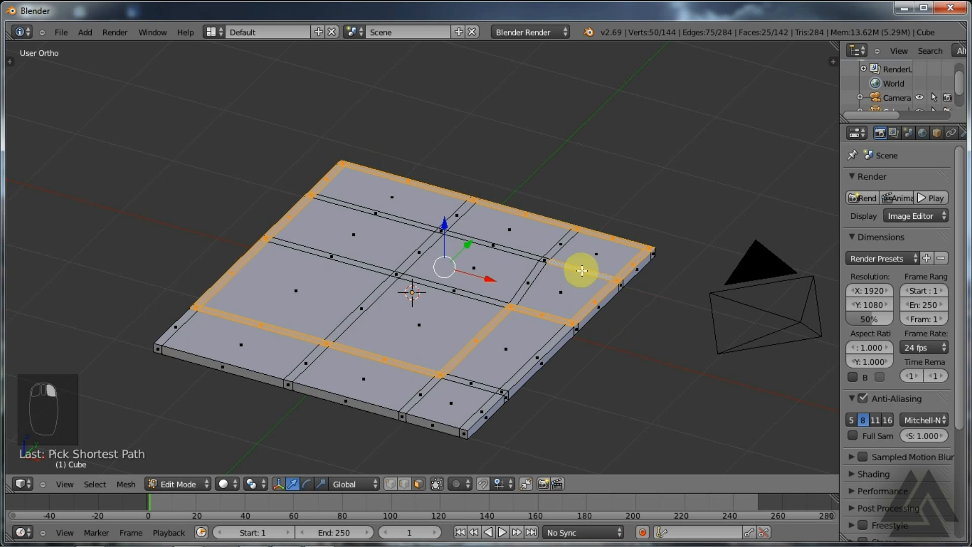
pyautogui.keyDown('ctrl'); pyautogui.rightClick(543, 255); pyautogui.keyUp('ctrl')
pyautogui.keyDown('ctrl'); pyautogui.rightClick(553, 250); pyautogui.keyUp('ctrl')
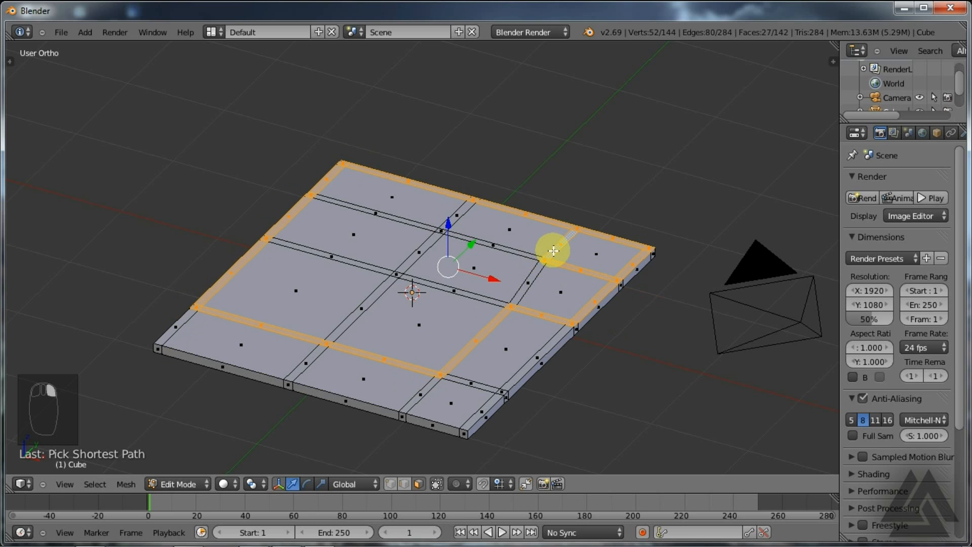
pyautogui.keyDown('ctrl'); pyautogui.rightClick(459, 214); pyautogui.keyUp('ctrl')
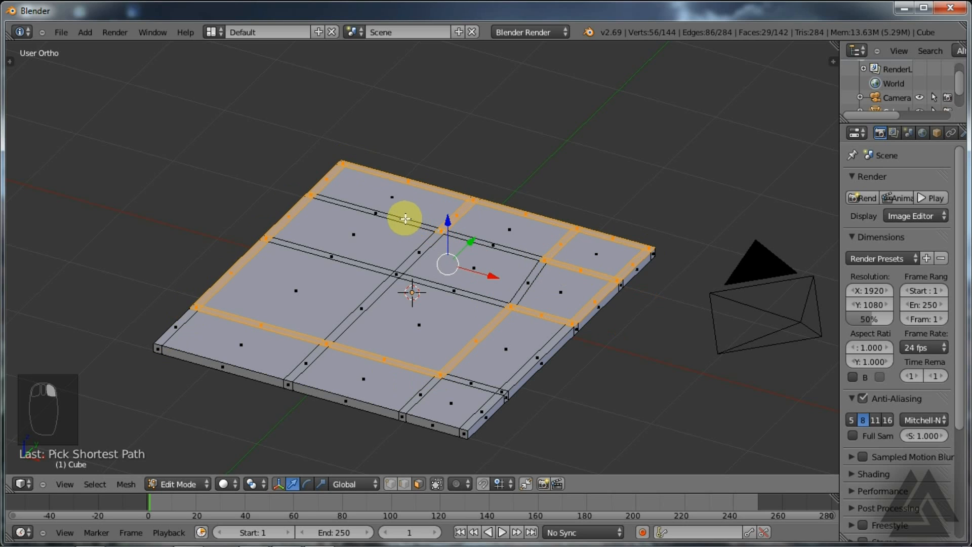
pyautogui.keyDown('ctrl'); pyautogui.rightClick(397, 269); pyautogui.keyUp('ctrl')
pyautogui.keyDown('ctrl'); pyautogui.rightClick(383, 286); pyautogui.keyUp('ctrl')
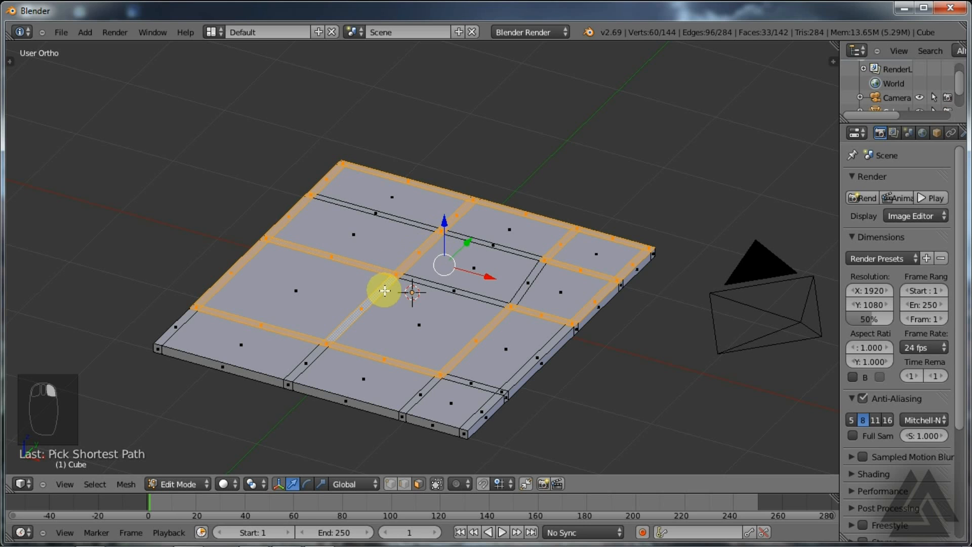
pyautogui.keyDown('ctrl'); pyautogui.rightClick(438, 287); pyautogui.keyUp('ctrl')
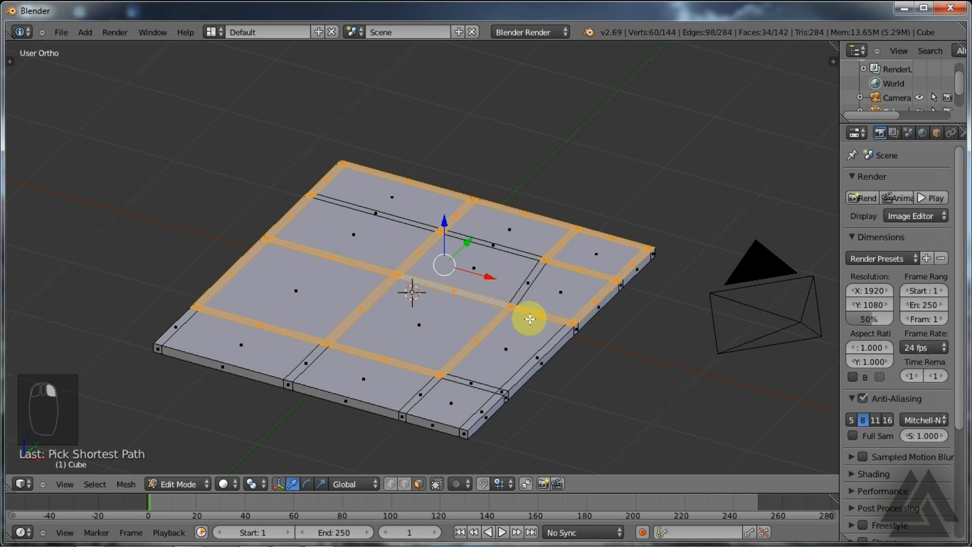
# Extrude the selected wall faces upward from the slab by about 1.7 units
pyautogui.moveTo(553, 392); pyautogui.dragTo(531, 195, button='middle')
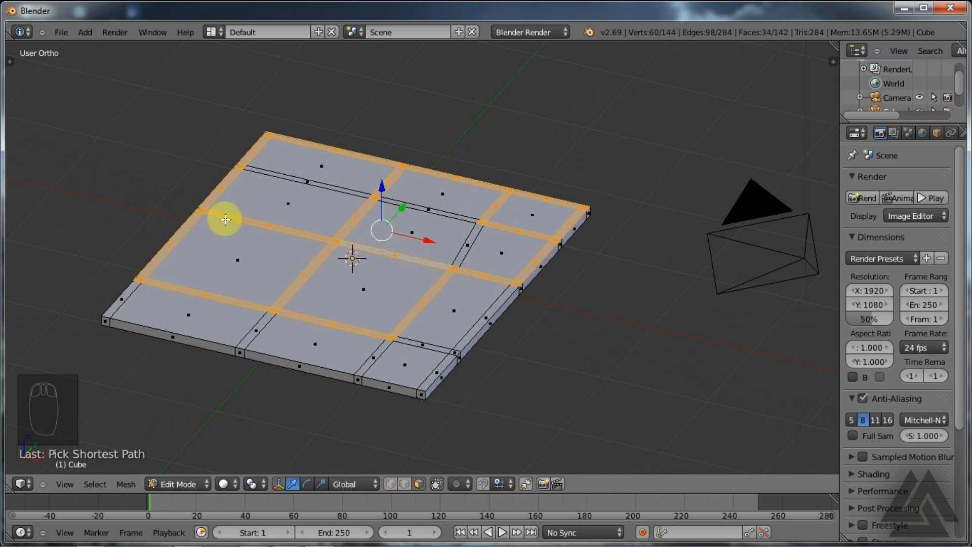
pyautogui.moveTo(512, 361)
pyautogui.mouseDown(button='middle')
pyautogui.moveTo(523, 358)
pyautogui.moveTo(508, 356)
pyautogui.mouseUp(button='middle')
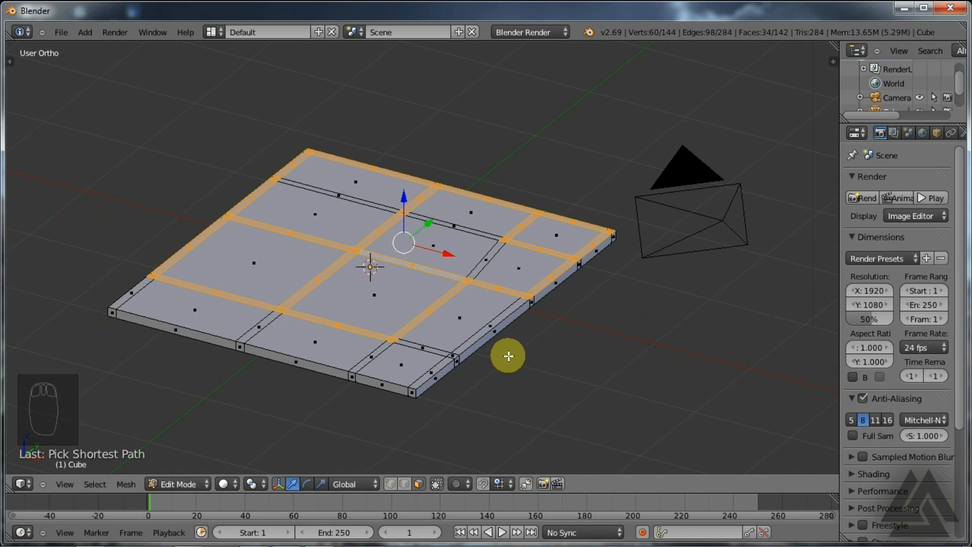
pyautogui.press('e')
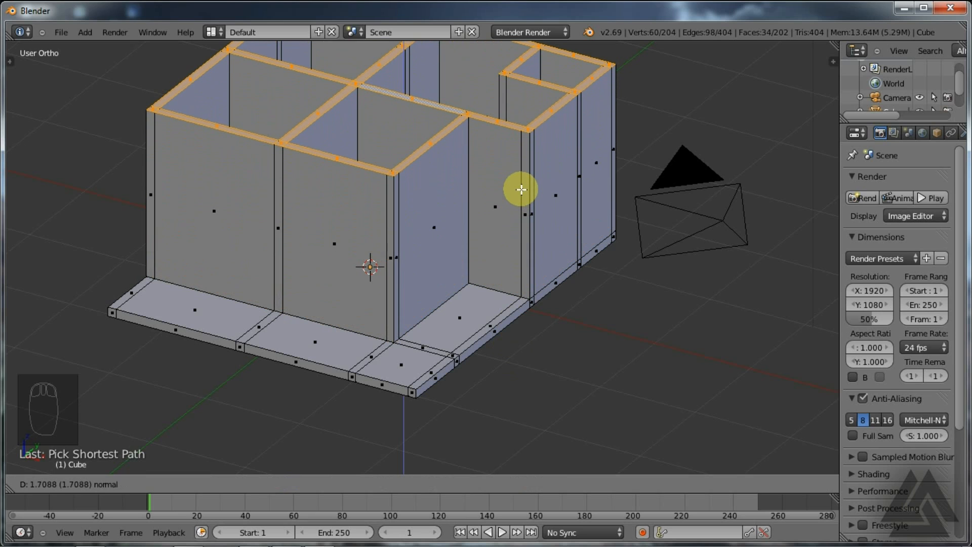
pyautogui.click(519, 181)
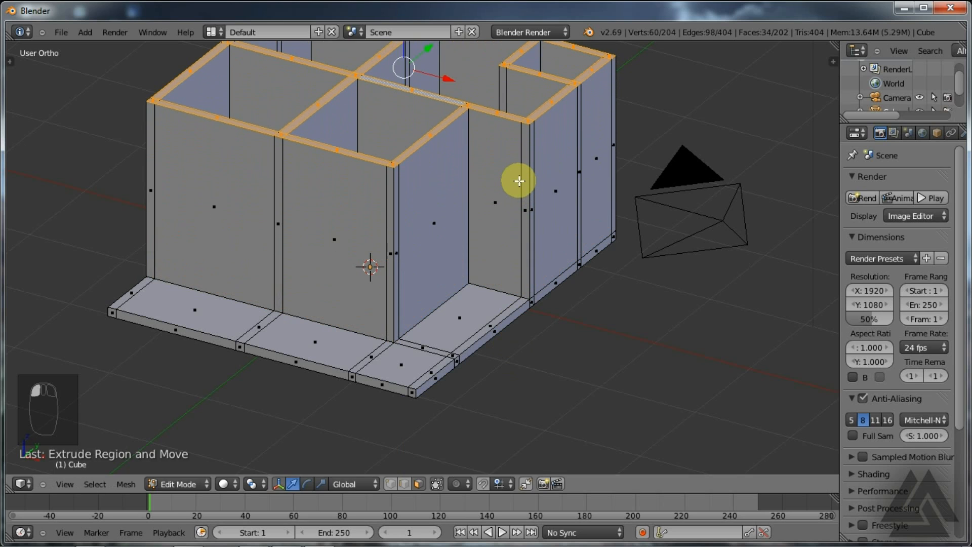
# In the wireframe front view, nudge the selected wall-top faces to fine-tune their position, and return to solid shading in an angled view
pyautogui.press('KP_1')
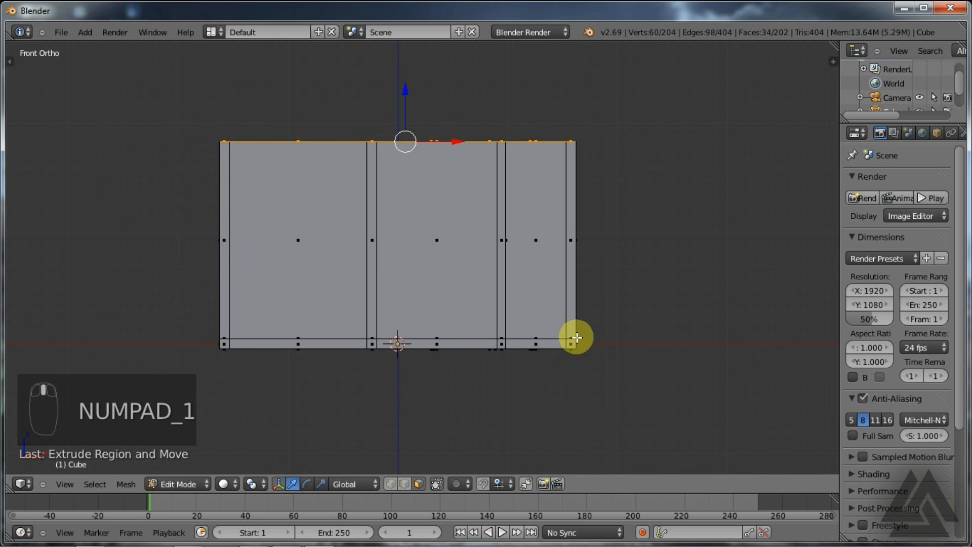
pyautogui.press('z')
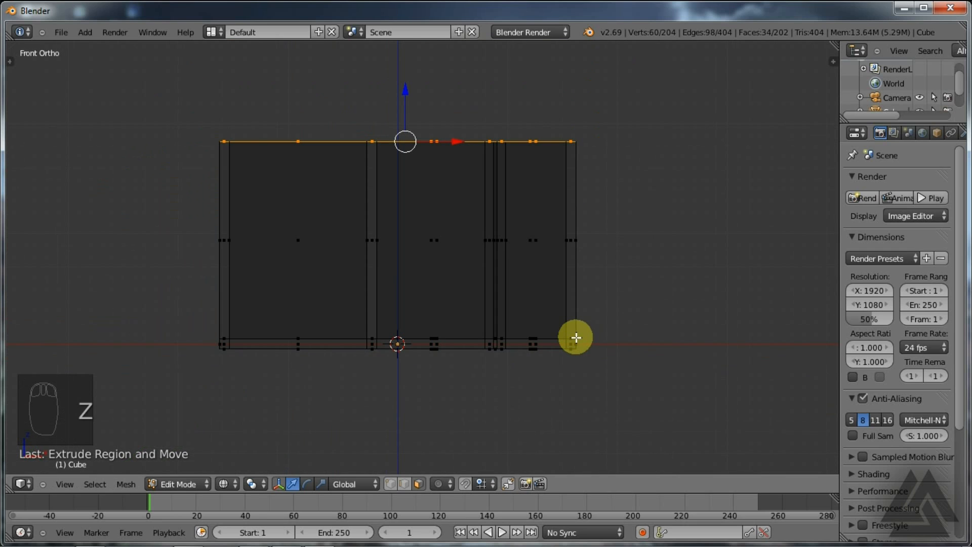
pyautogui.press('g')
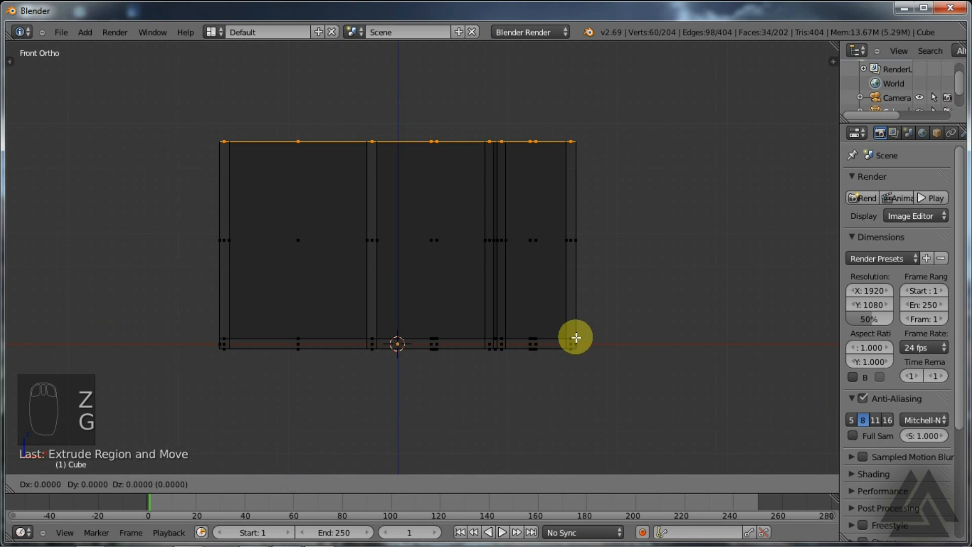
pyautogui.click(581, 343)
pyautogui.press('z')
pyautogui.moveTo(648, 348); pyautogui.dragTo(536, 373, button='middle')
pyautogui.press('z')
pyautogui.press('z')
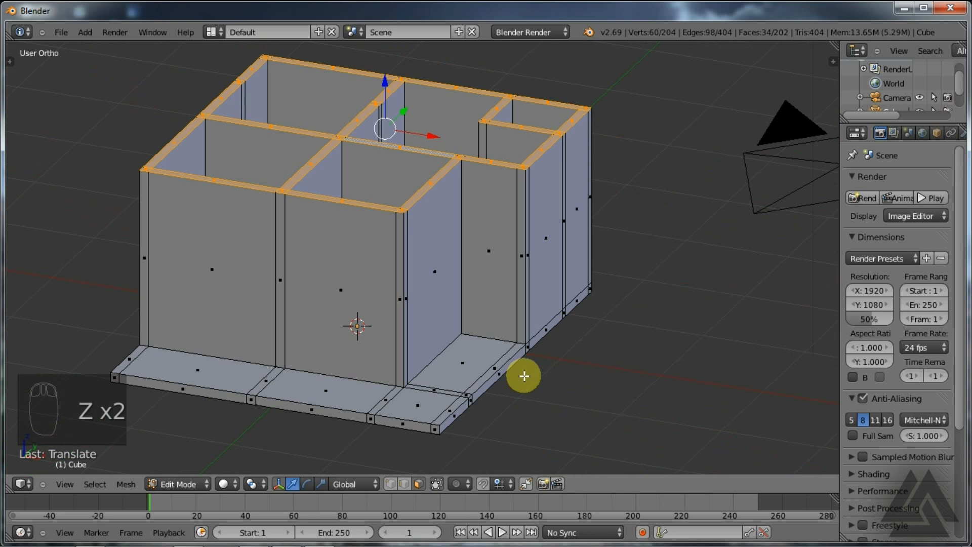
# Leave the mesh in Object Mode and inspect the extruded walls and room layout from several angles
pyautogui.press('Tab')
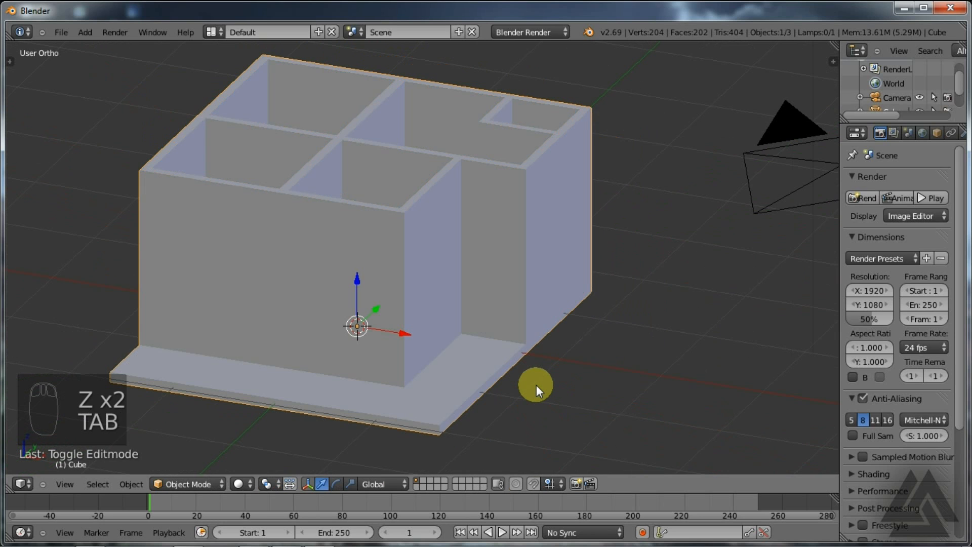
pyautogui.moveTo(536, 385); pyautogui.dragTo(634, 320, button='middle')
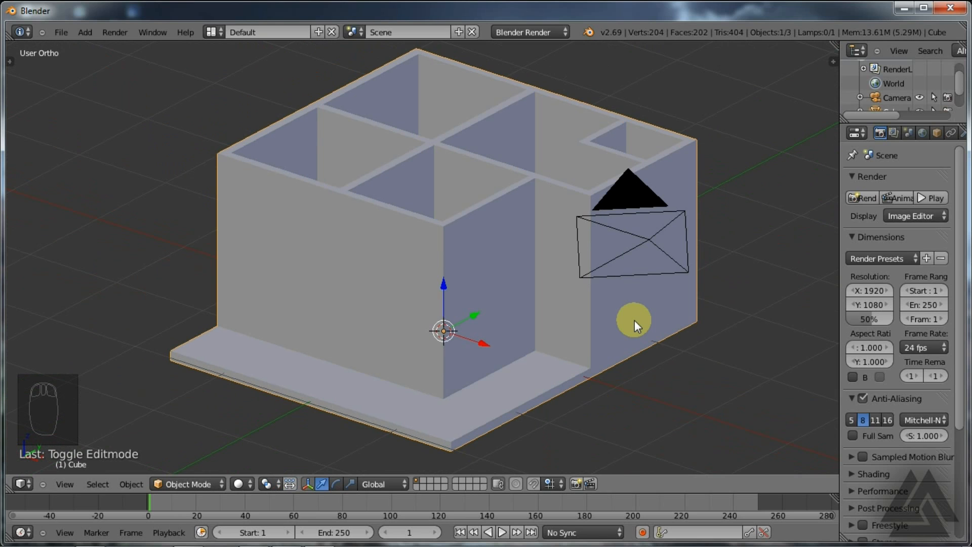
pyautogui.moveTo(575, 349); pyautogui.dragTo(612, 350, button='middle')
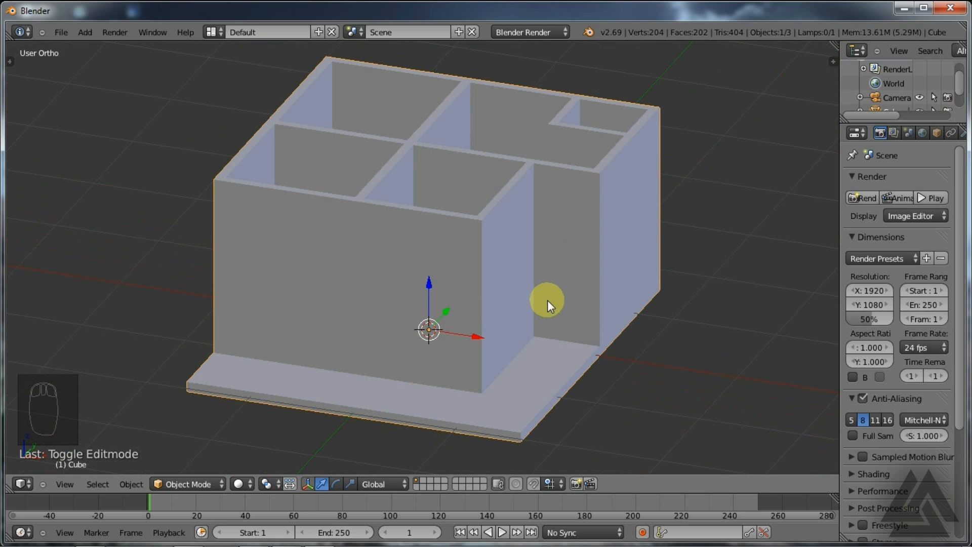
pyautogui.press('Tab')
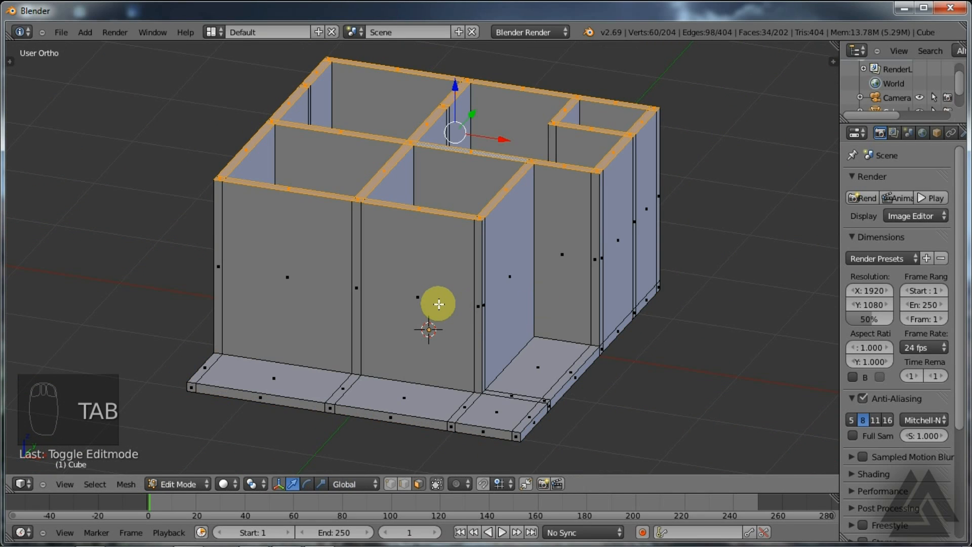
pyautogui.press('Tab')
pyautogui.moveTo(602, 303); pyautogui.dragTo(631, 368, button='middle')
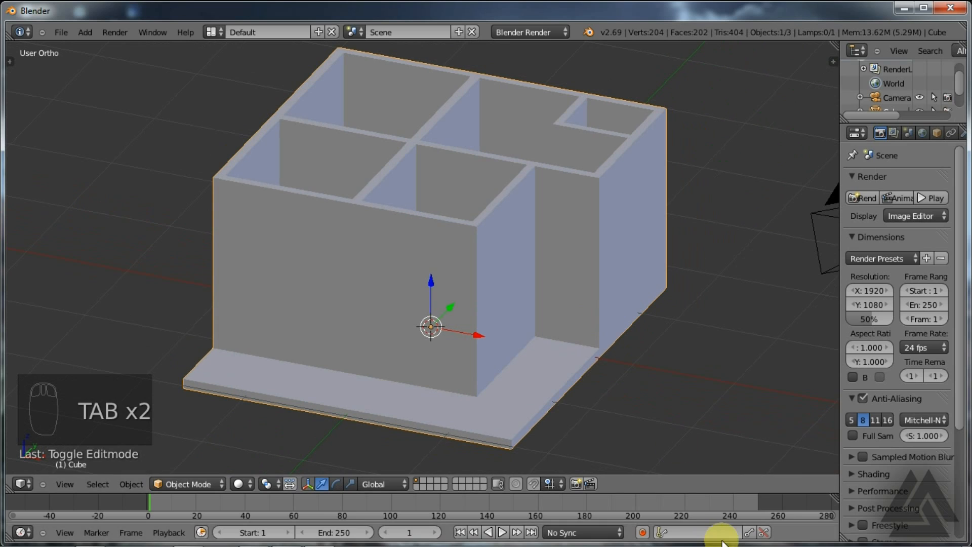
pyautogui.moveTo(846, 538)
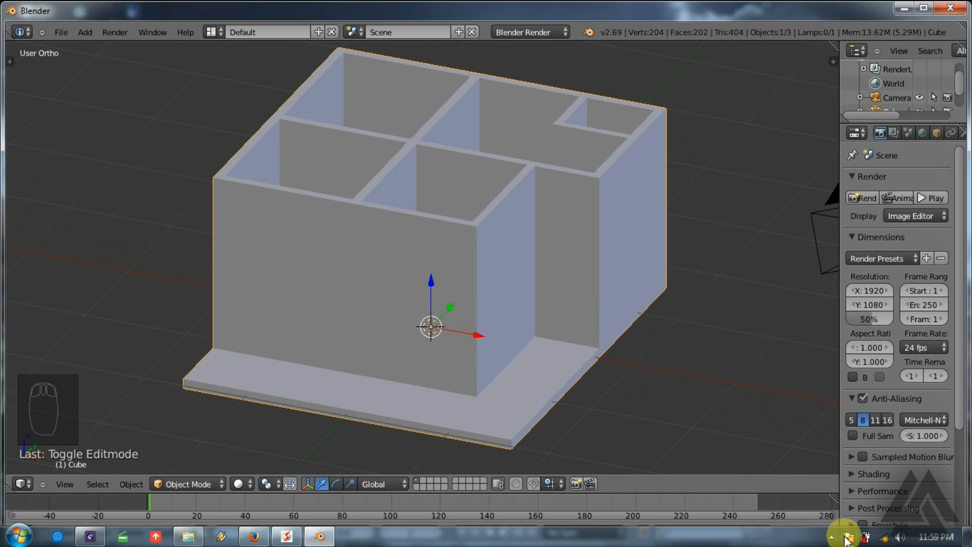